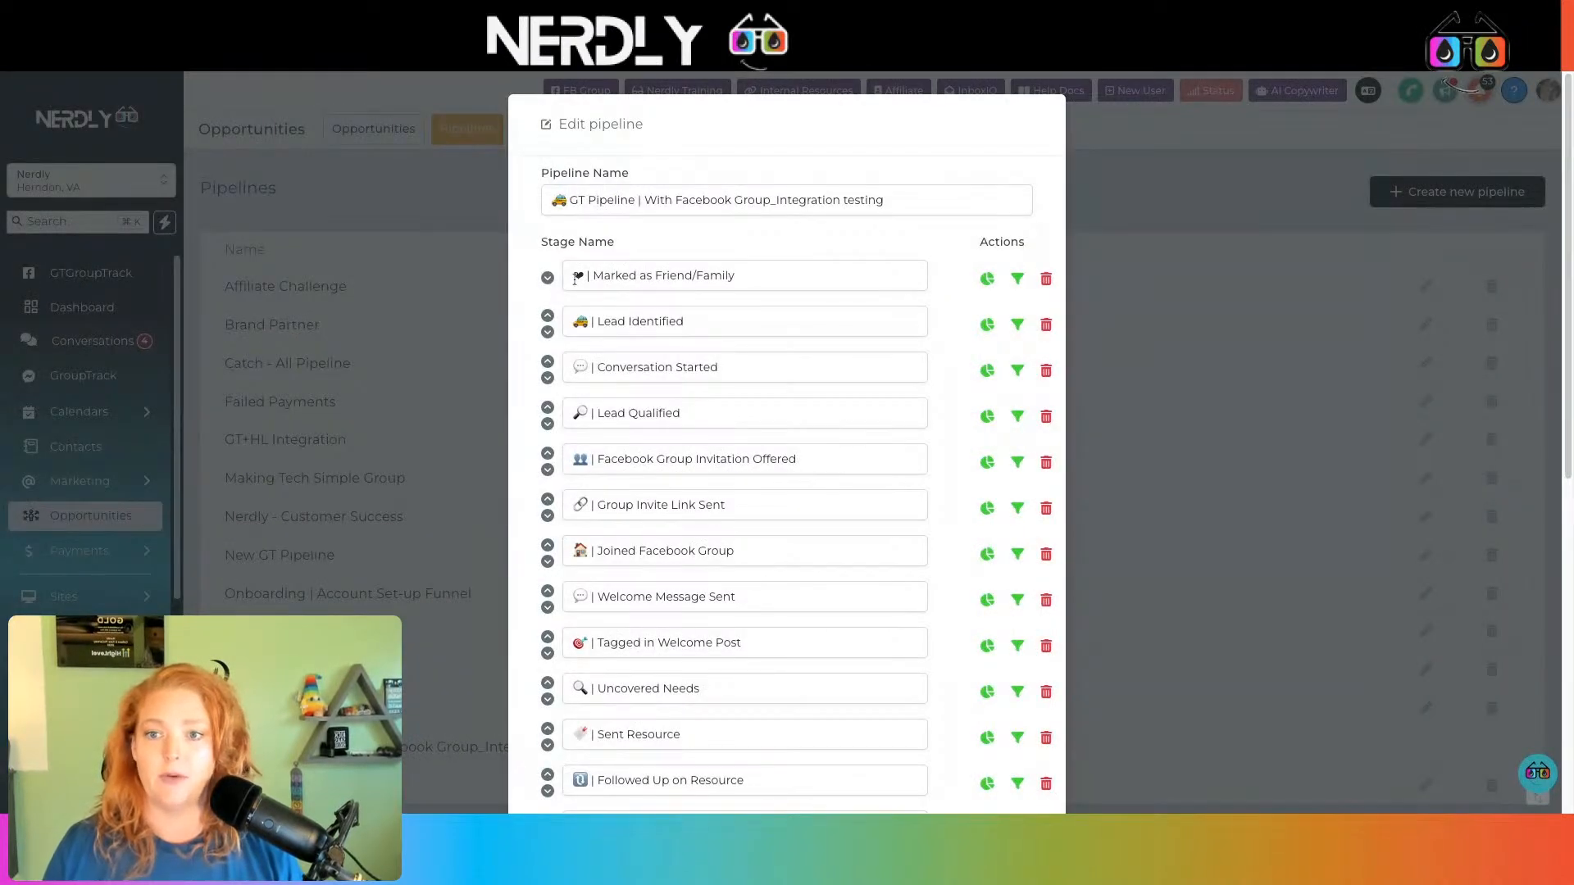
Step: Review the stage names of the GT Pipeline | With Facebook Group_Integration testing pipeline, from Marked as Friend/Family to Not a Good Fit for Offers
left_click(572, 276)
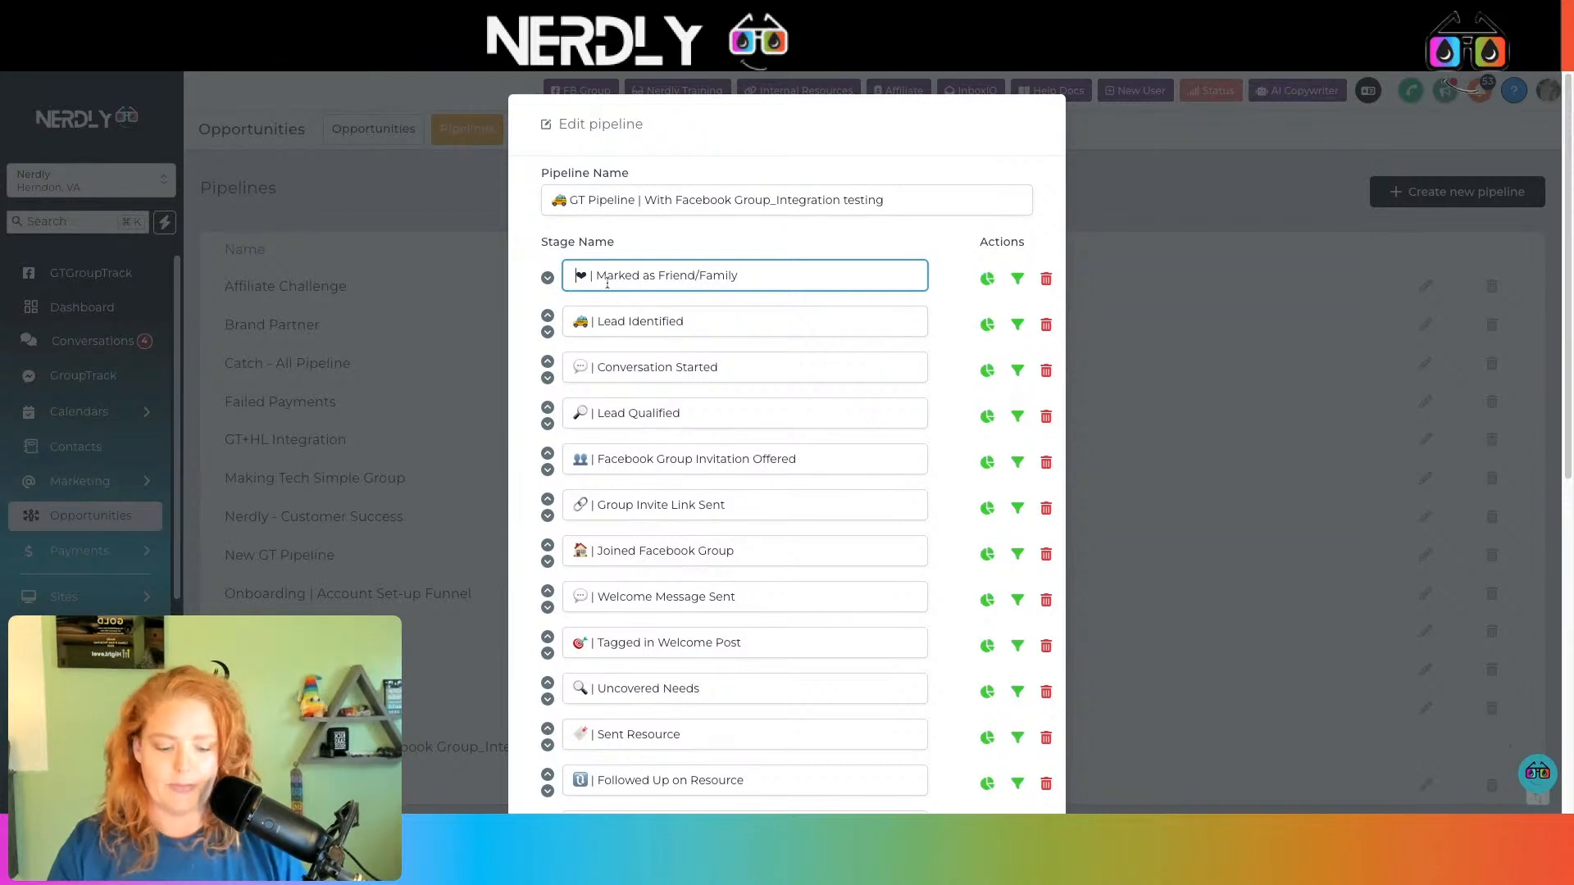
key("BackSpace")
left_click_drag(738, 276, 537, 283)
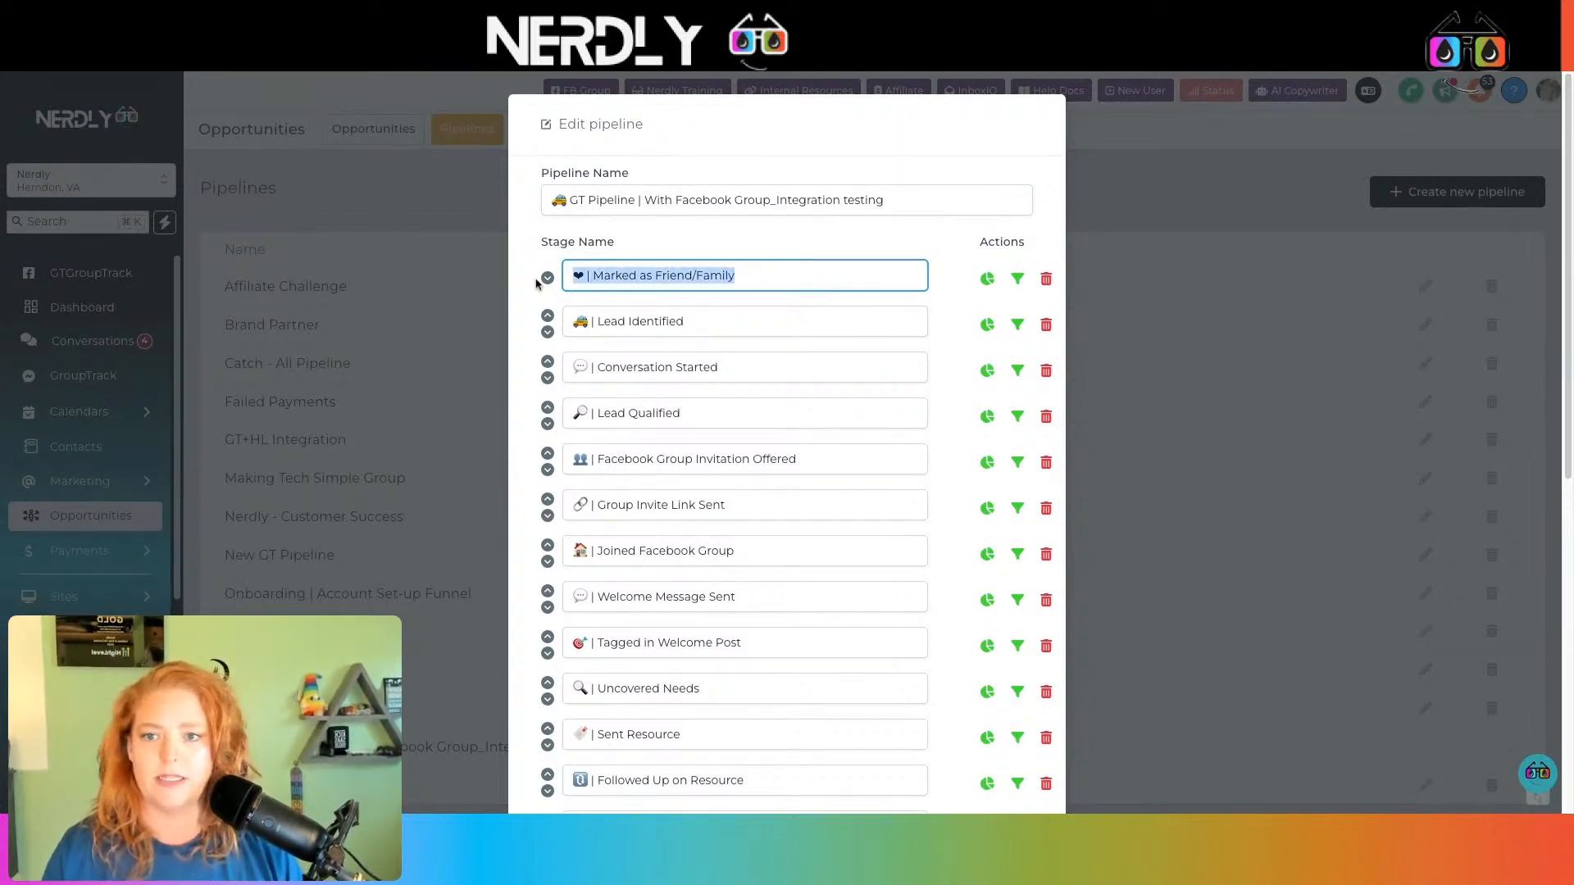
scroll(710, 304, "down", 6)
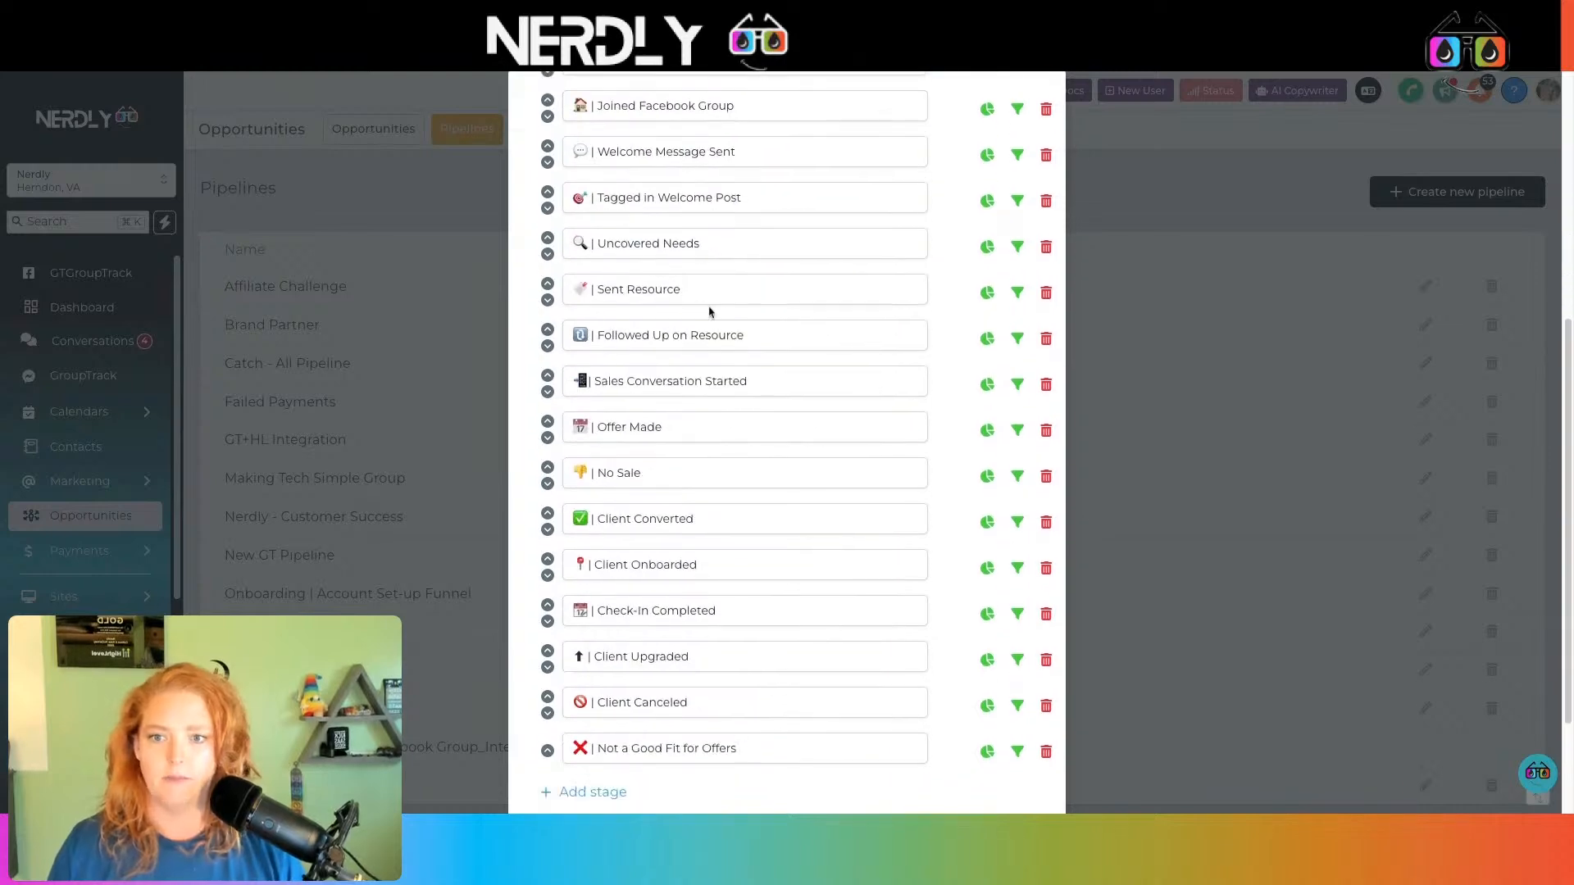
scroll(748, 449, "up", 6)
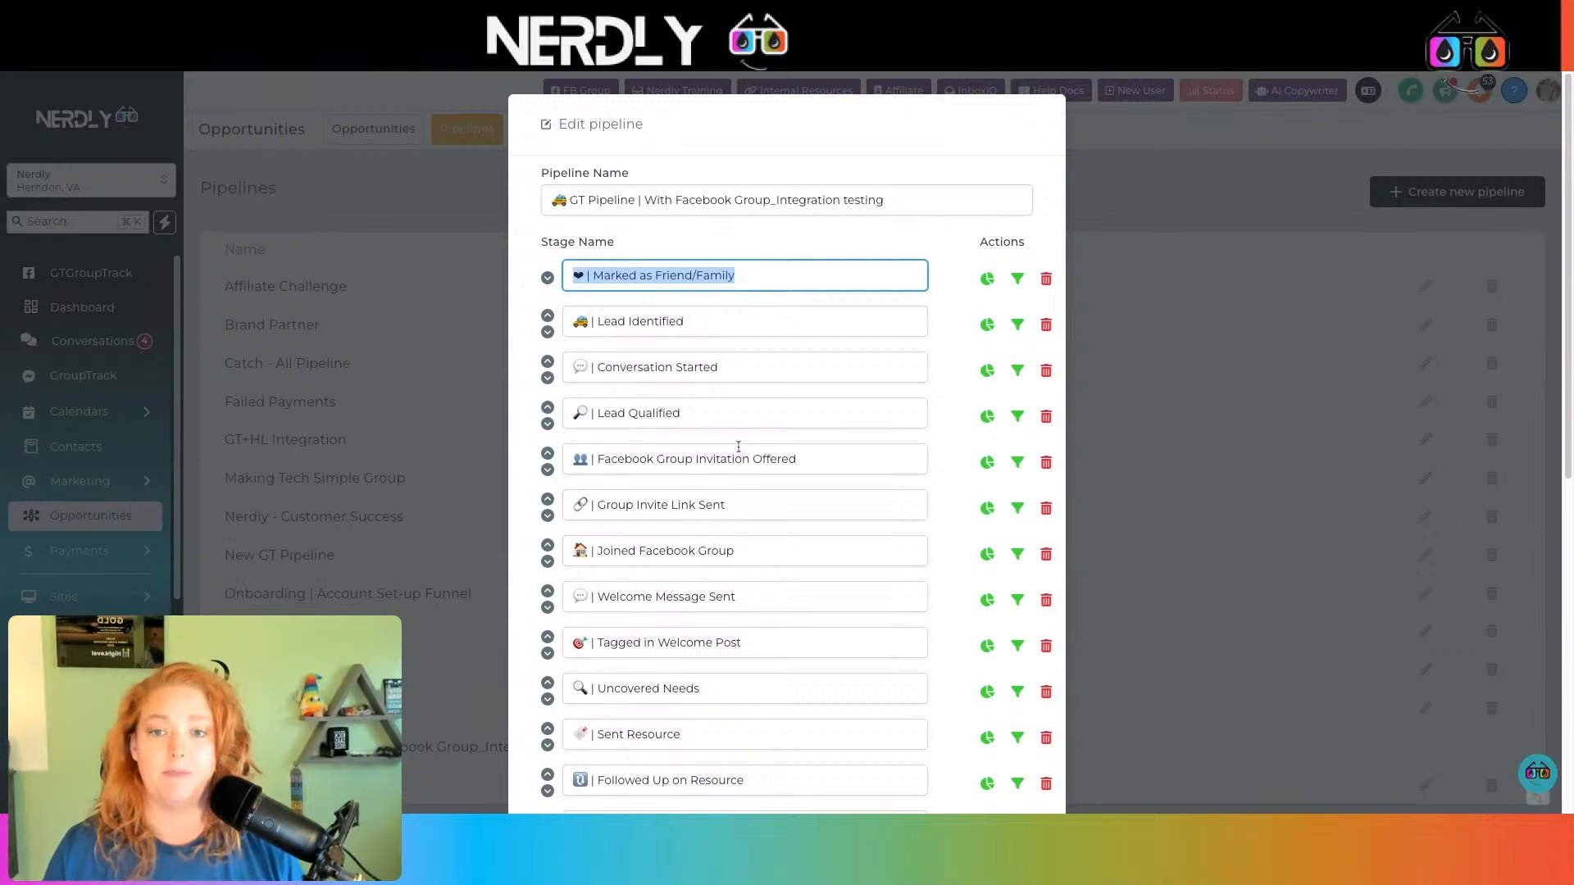
scroll(737, 447, "down", 1)
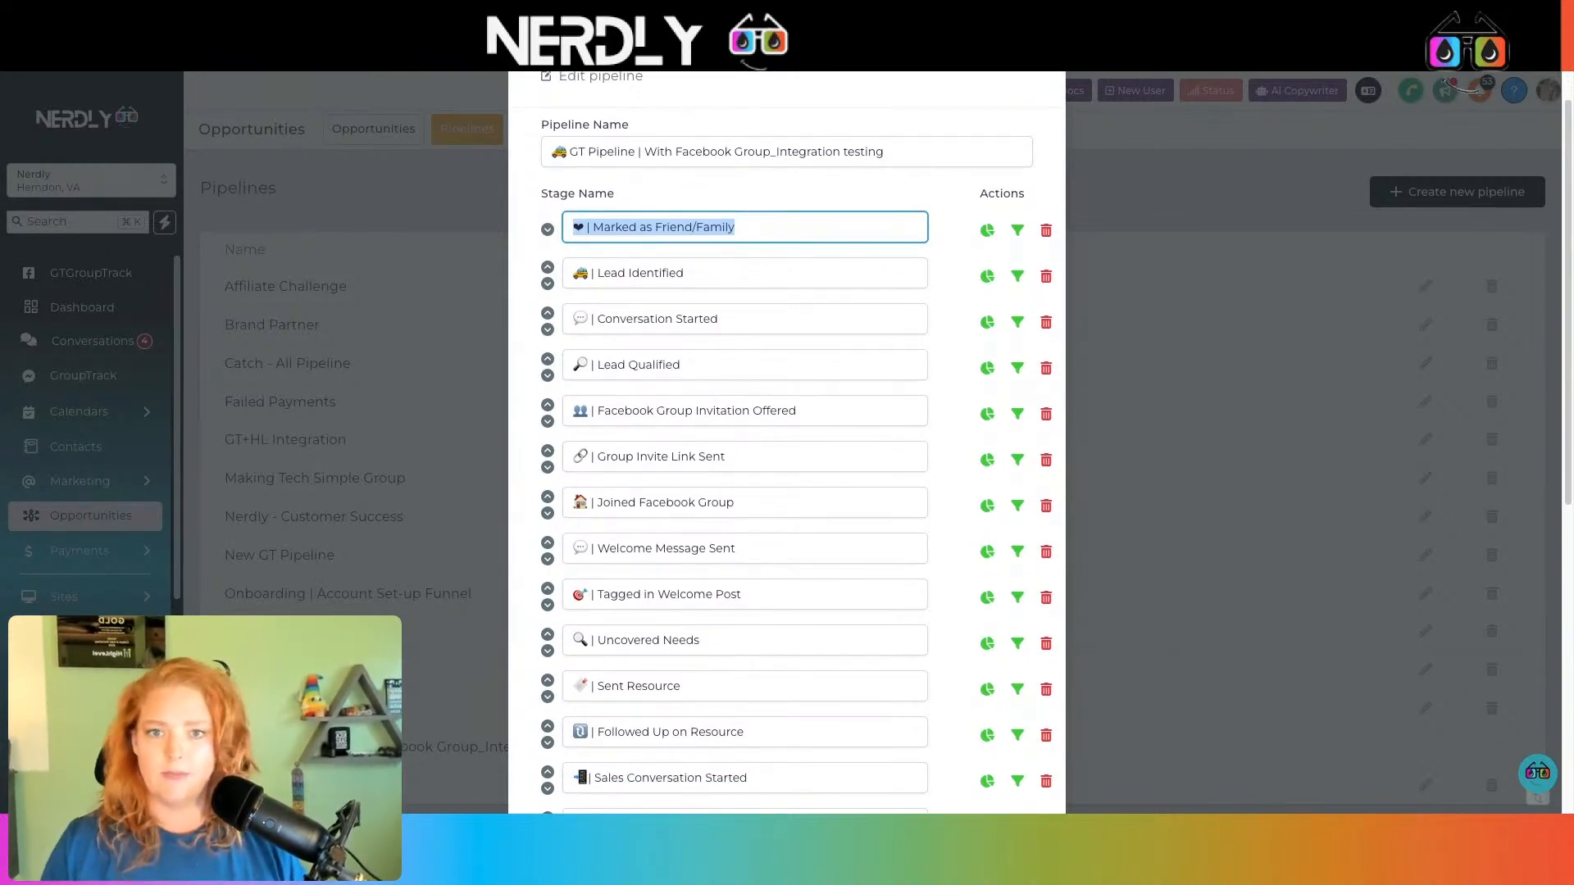
scroll(738, 447, "down", 1)
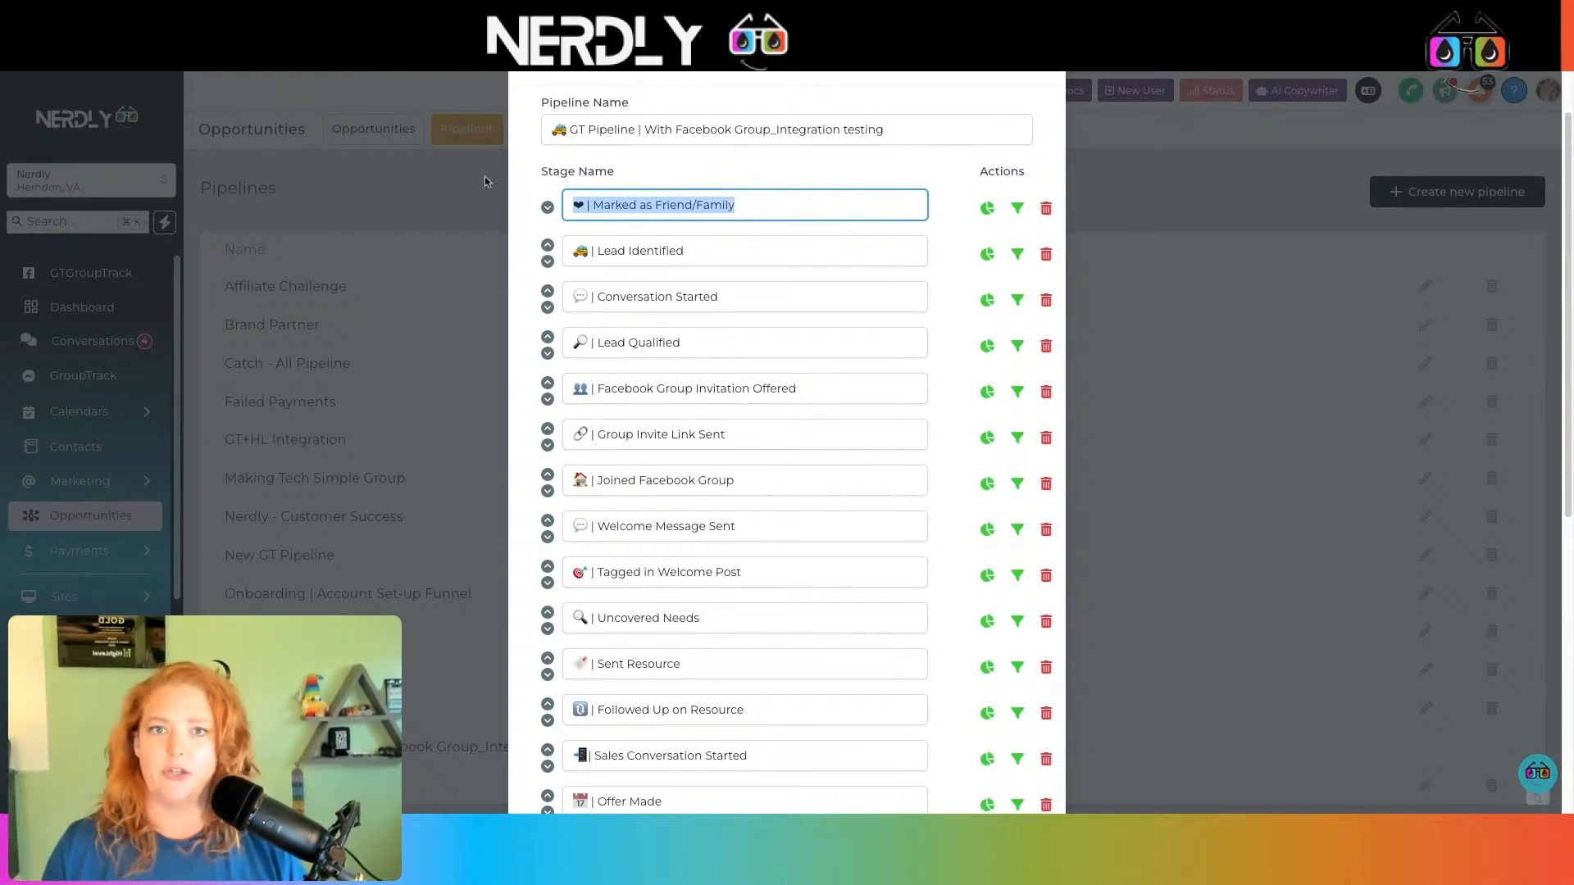
Step: Switch to GroupTrack, review the GT Pipeline | With Facebook Group template and import it as GT Pipeline | With Facebook Group_copy
left_click(865, 73)
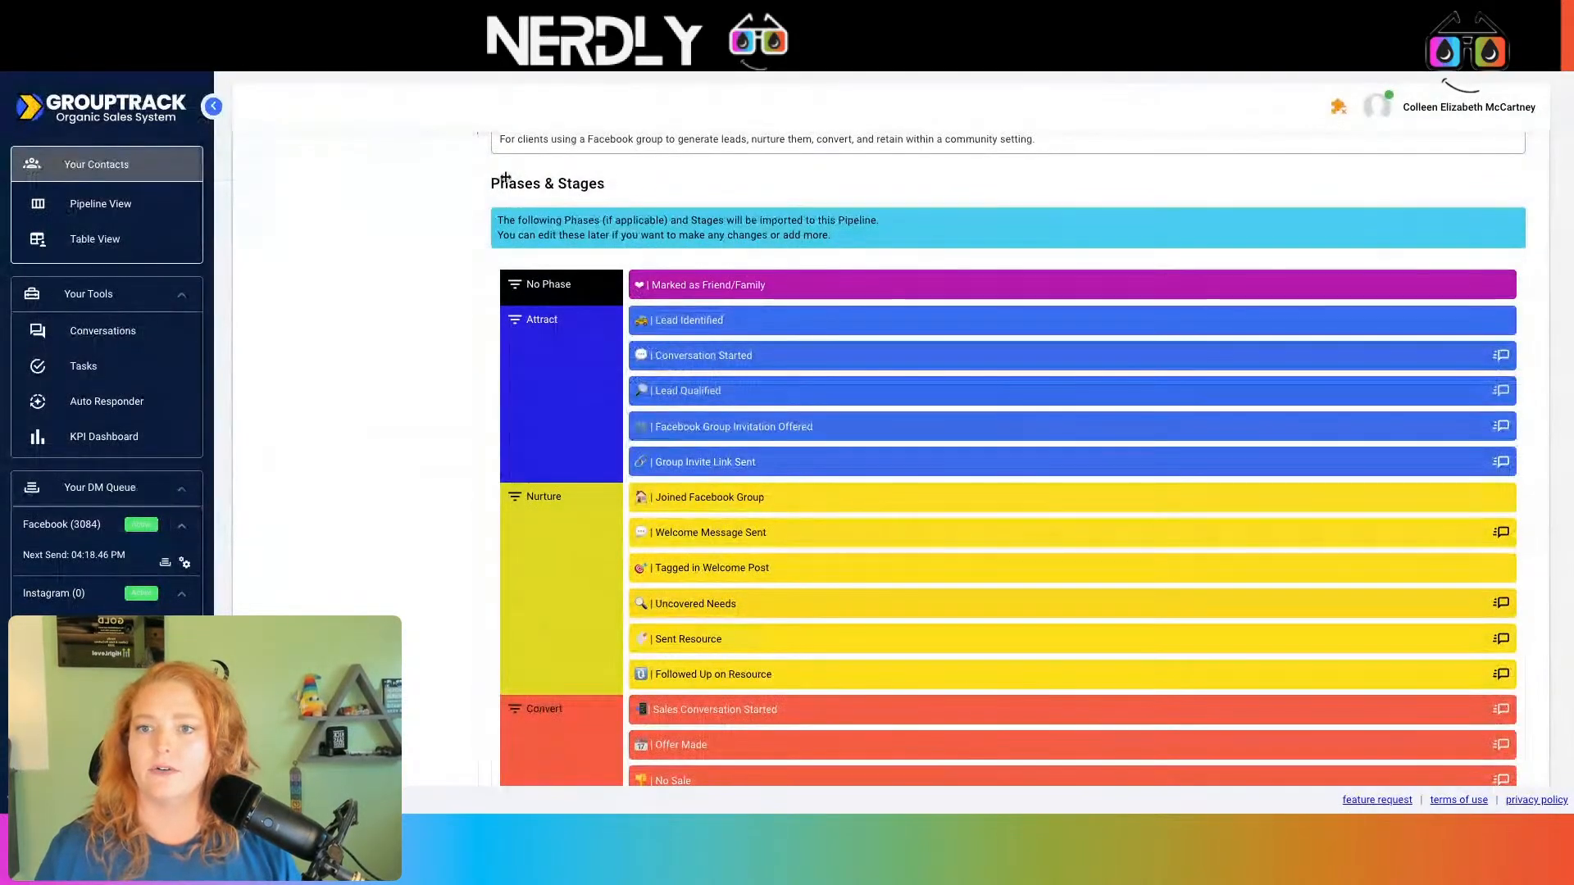
scroll(815, 331, "down", 8)
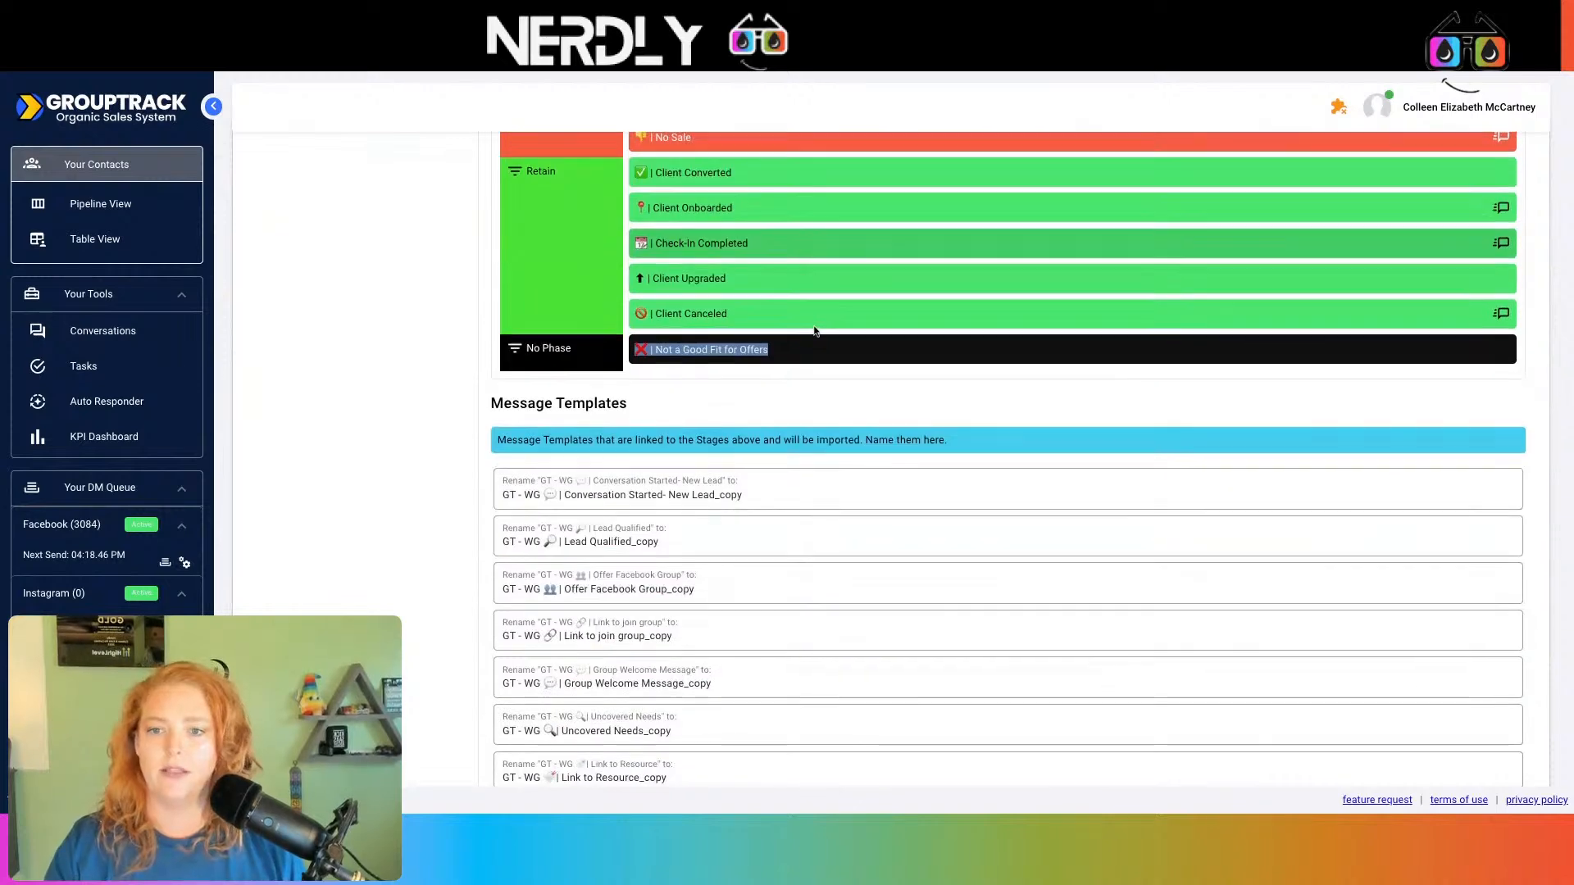
scroll(814, 331, "up", 8)
scroll(889, 456, "up", 2)
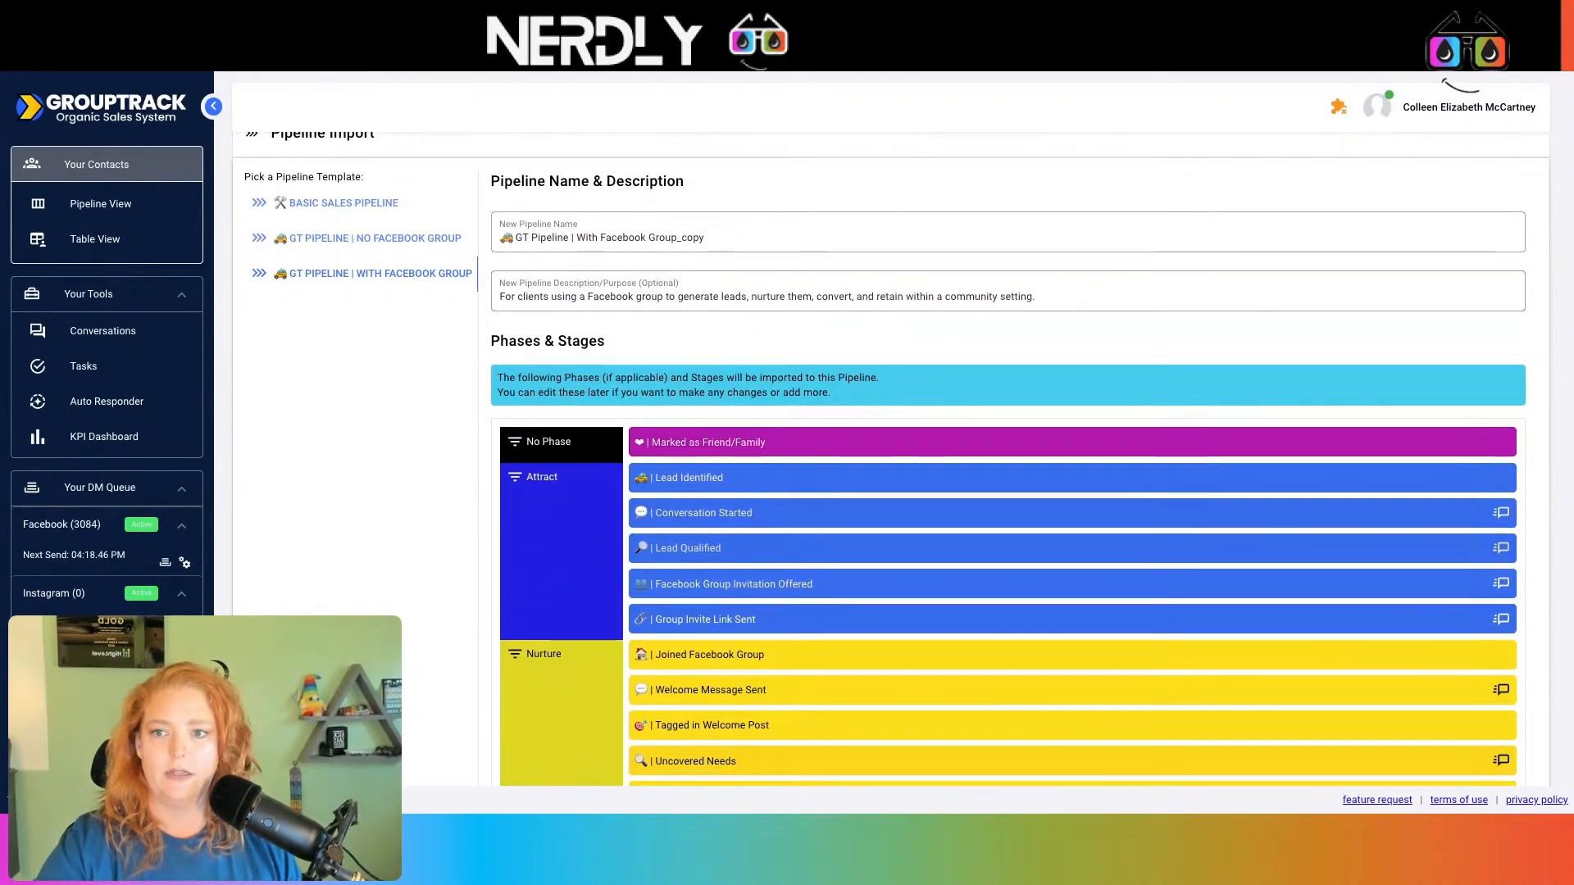
scroll(1008, 459, "down", 8)
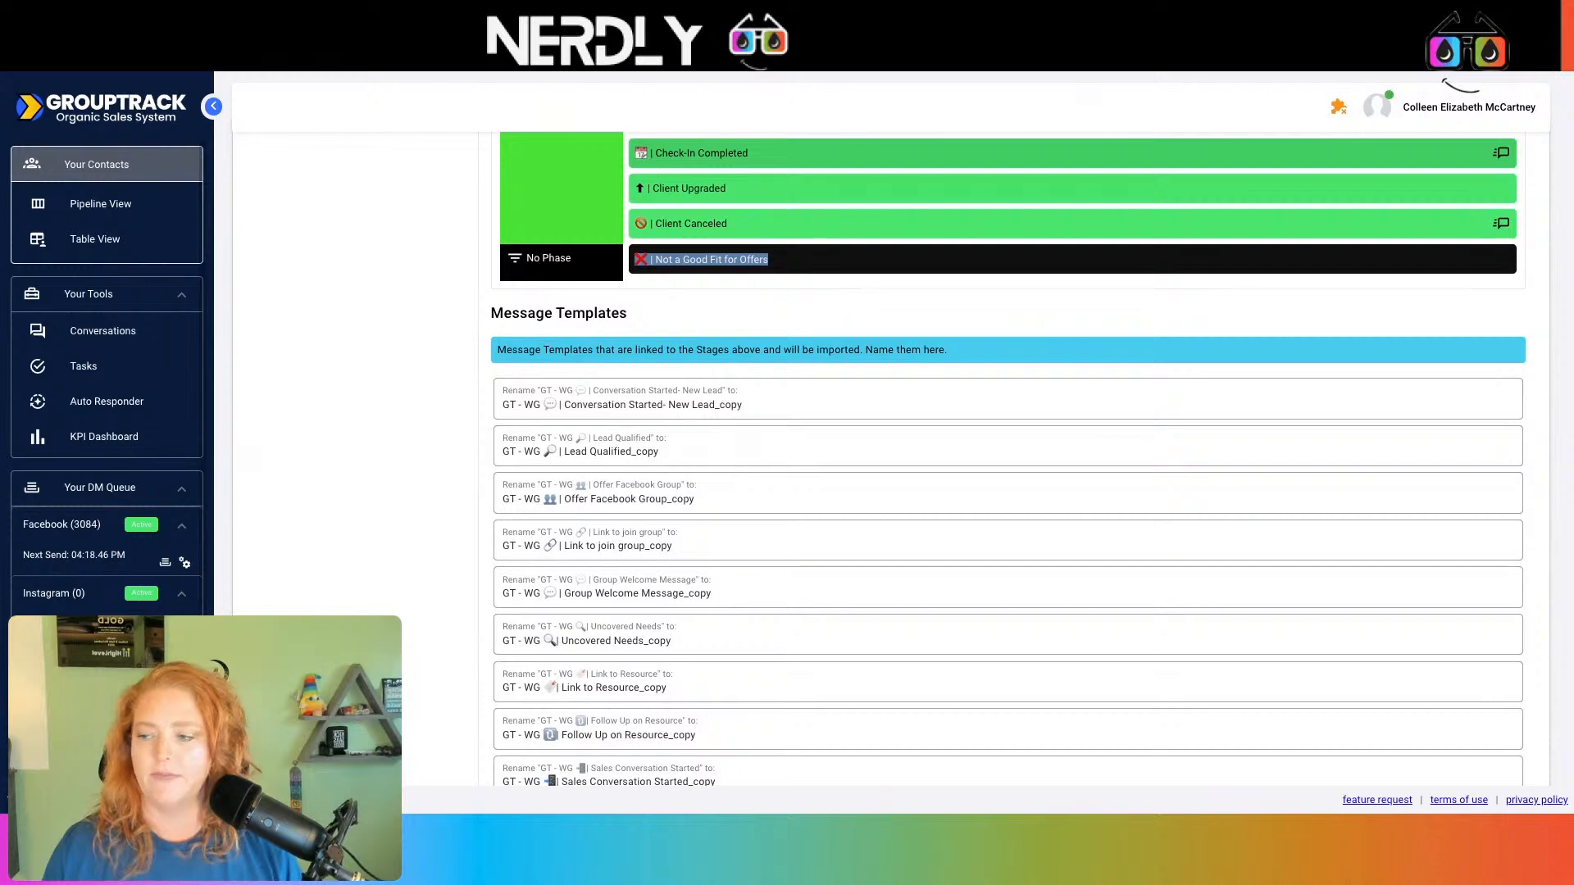
scroll(361, 246, "up", 10)
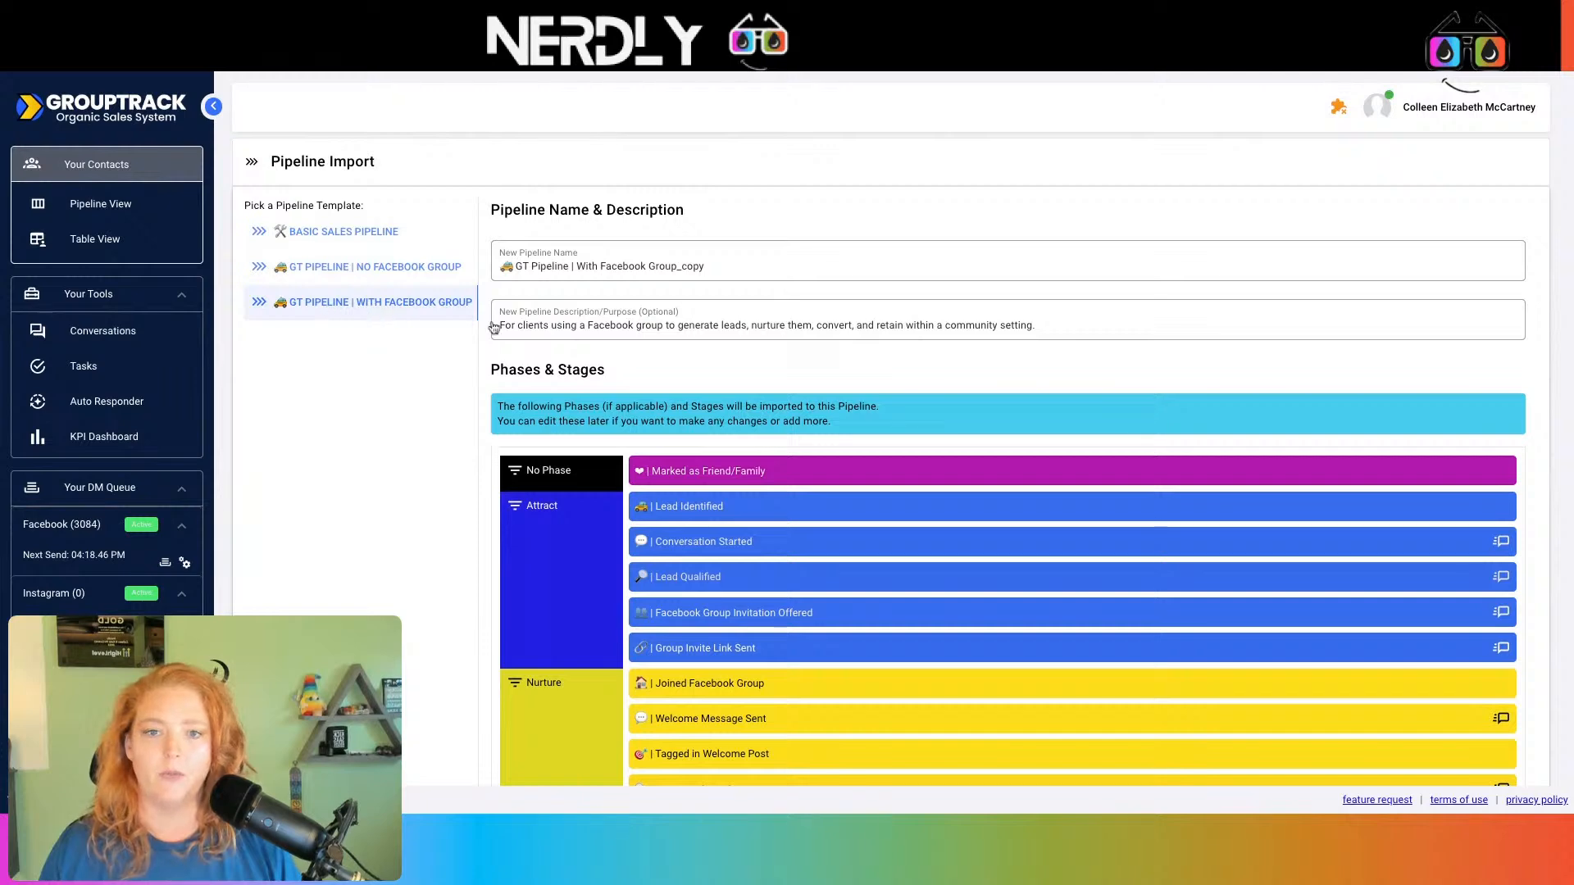
scroll(919, 318, "down", 15)
left_click(1517, 762)
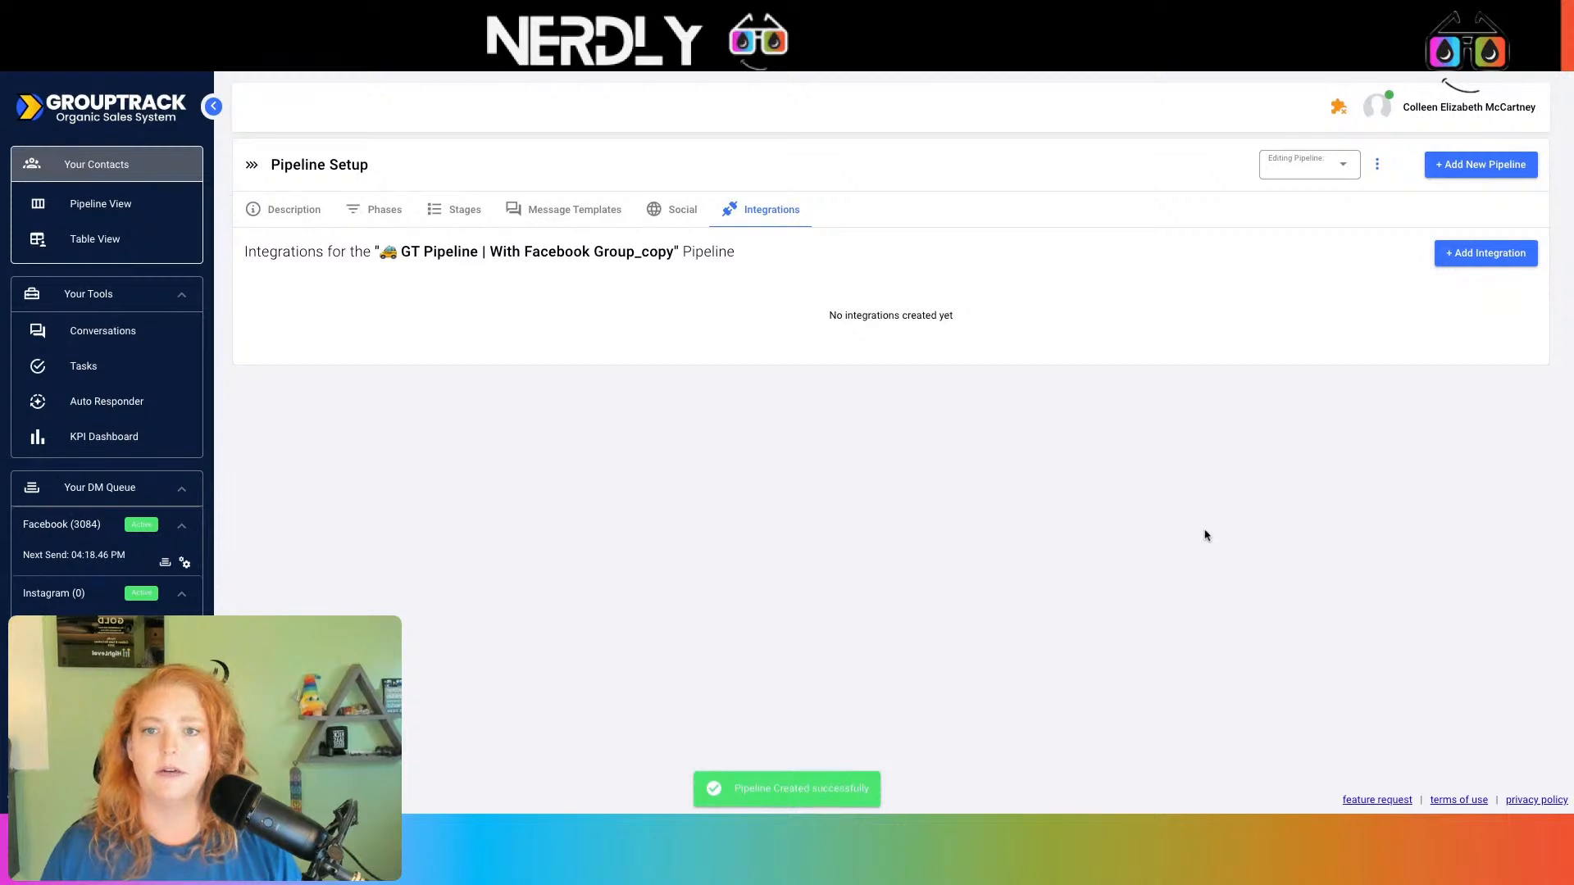
Step: Start adding an integration to the imported pipeline and look through the existing connections
left_click_drag(382, 254, 674, 254)
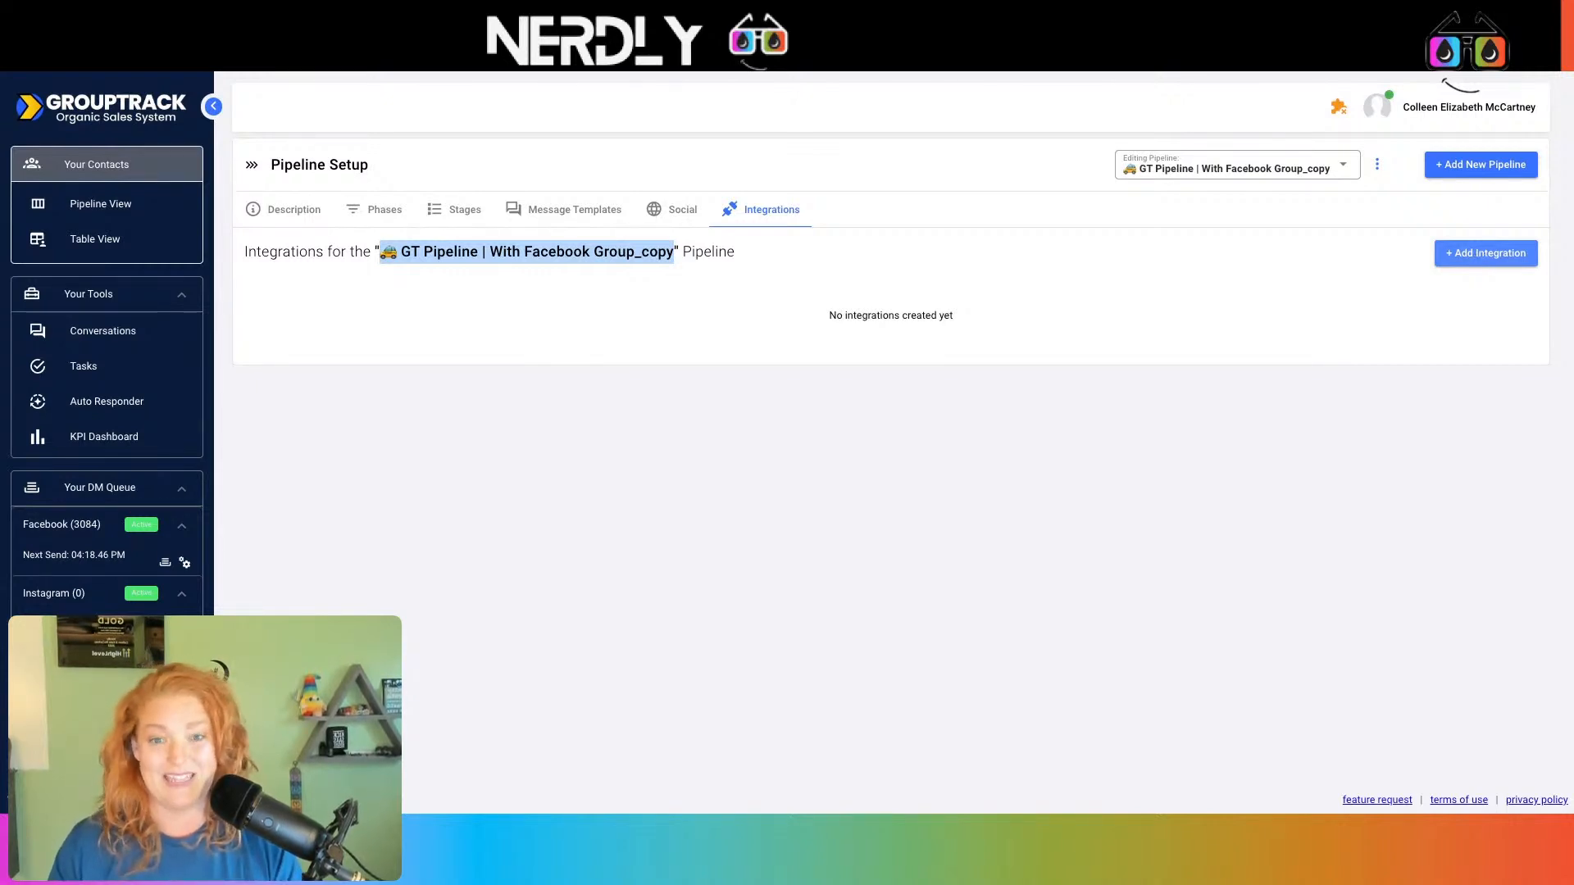
left_click(1460, 256)
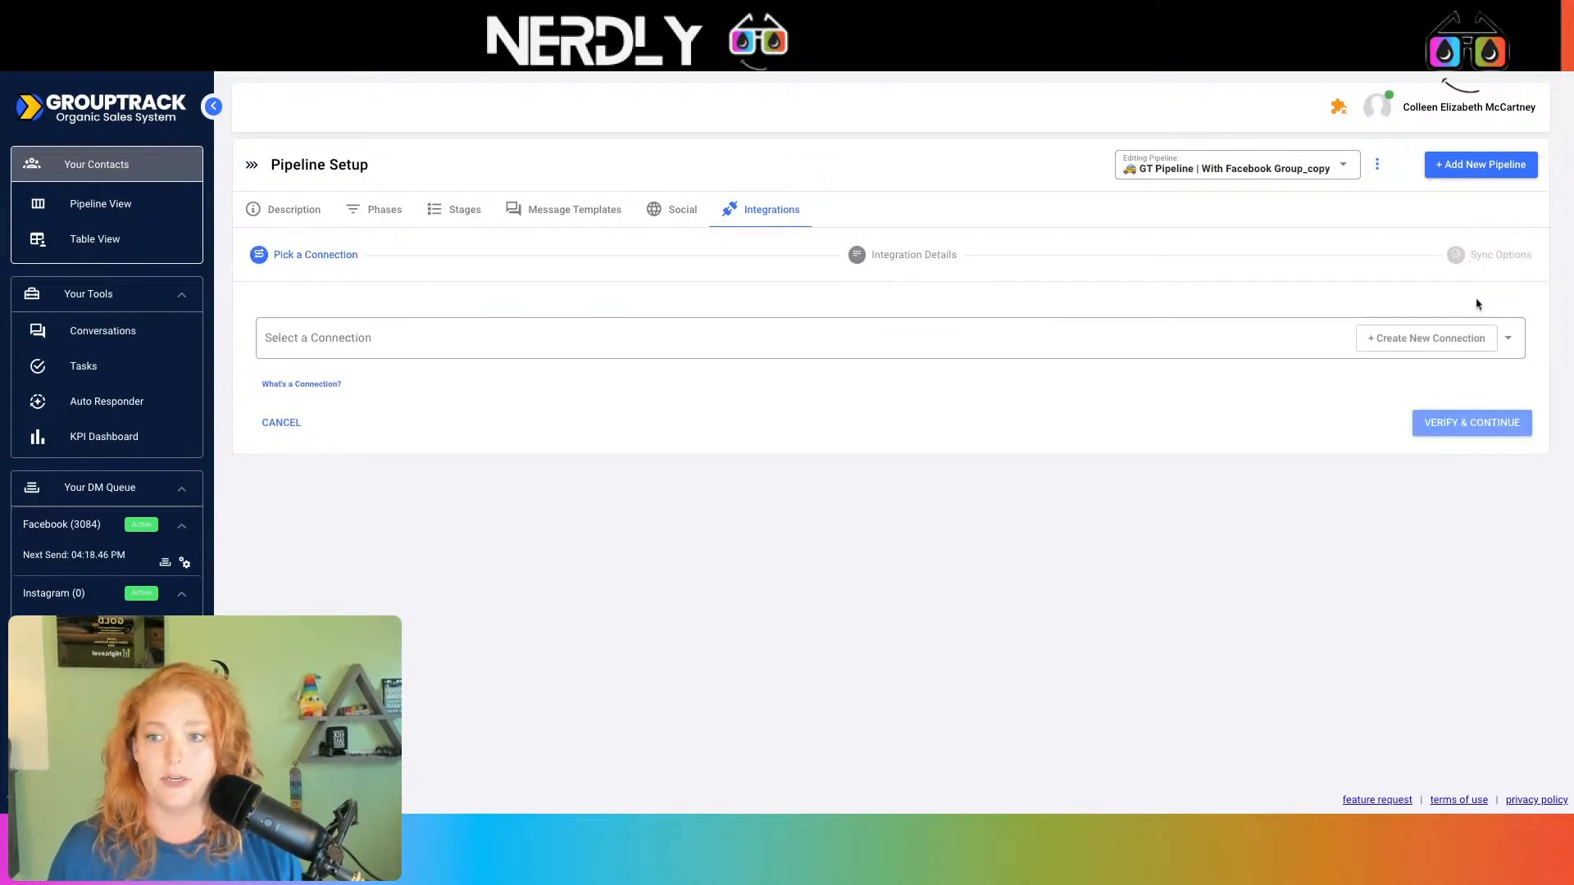
left_click(969, 340)
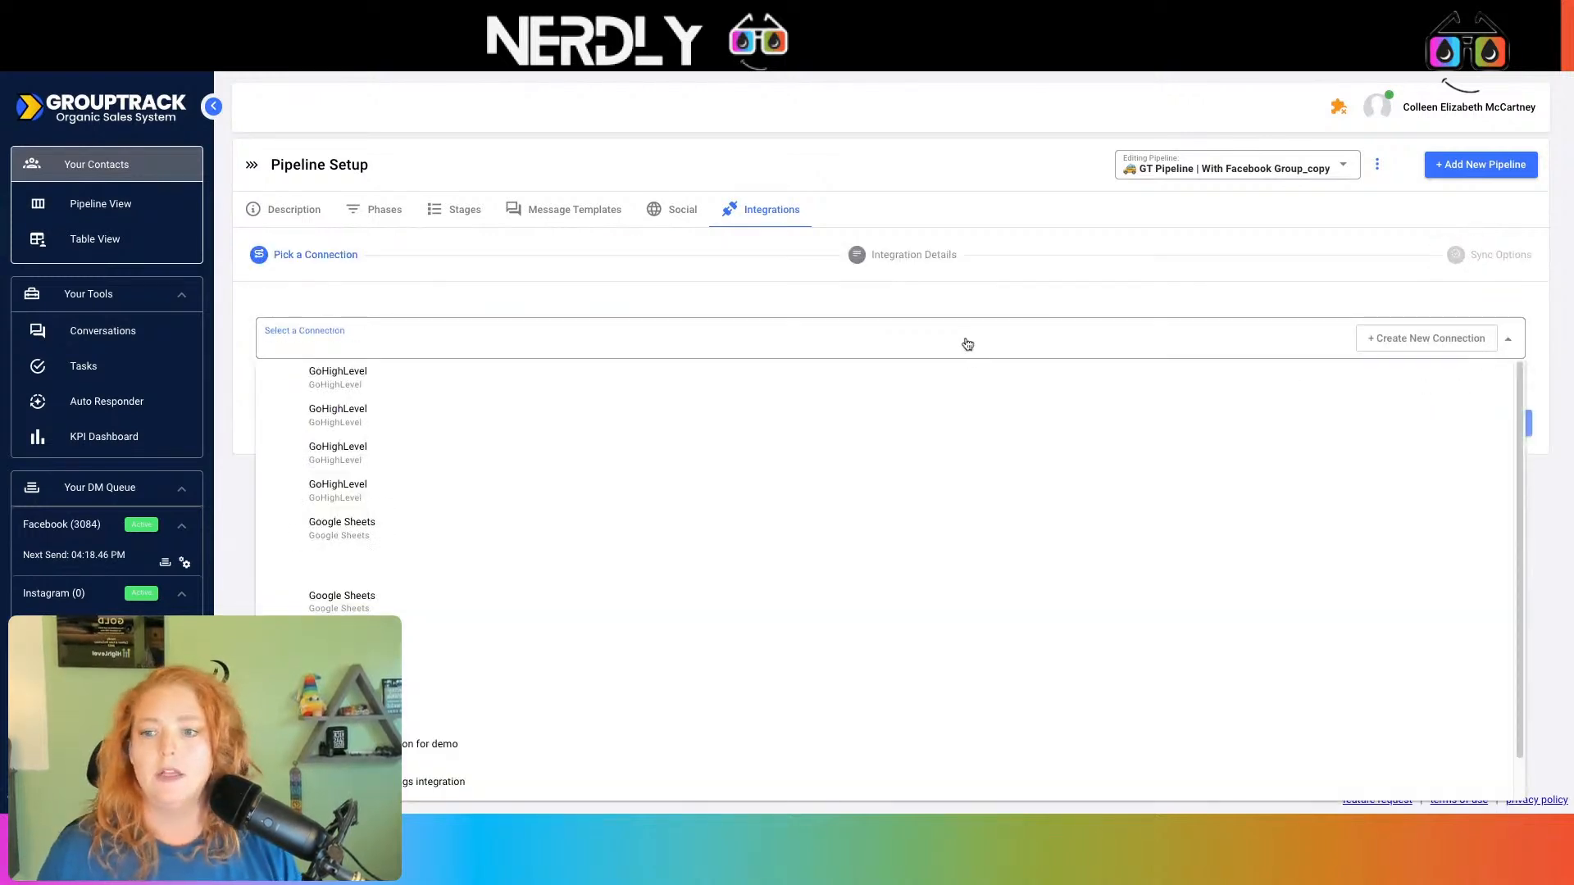
scroll(954, 443, "down", 1)
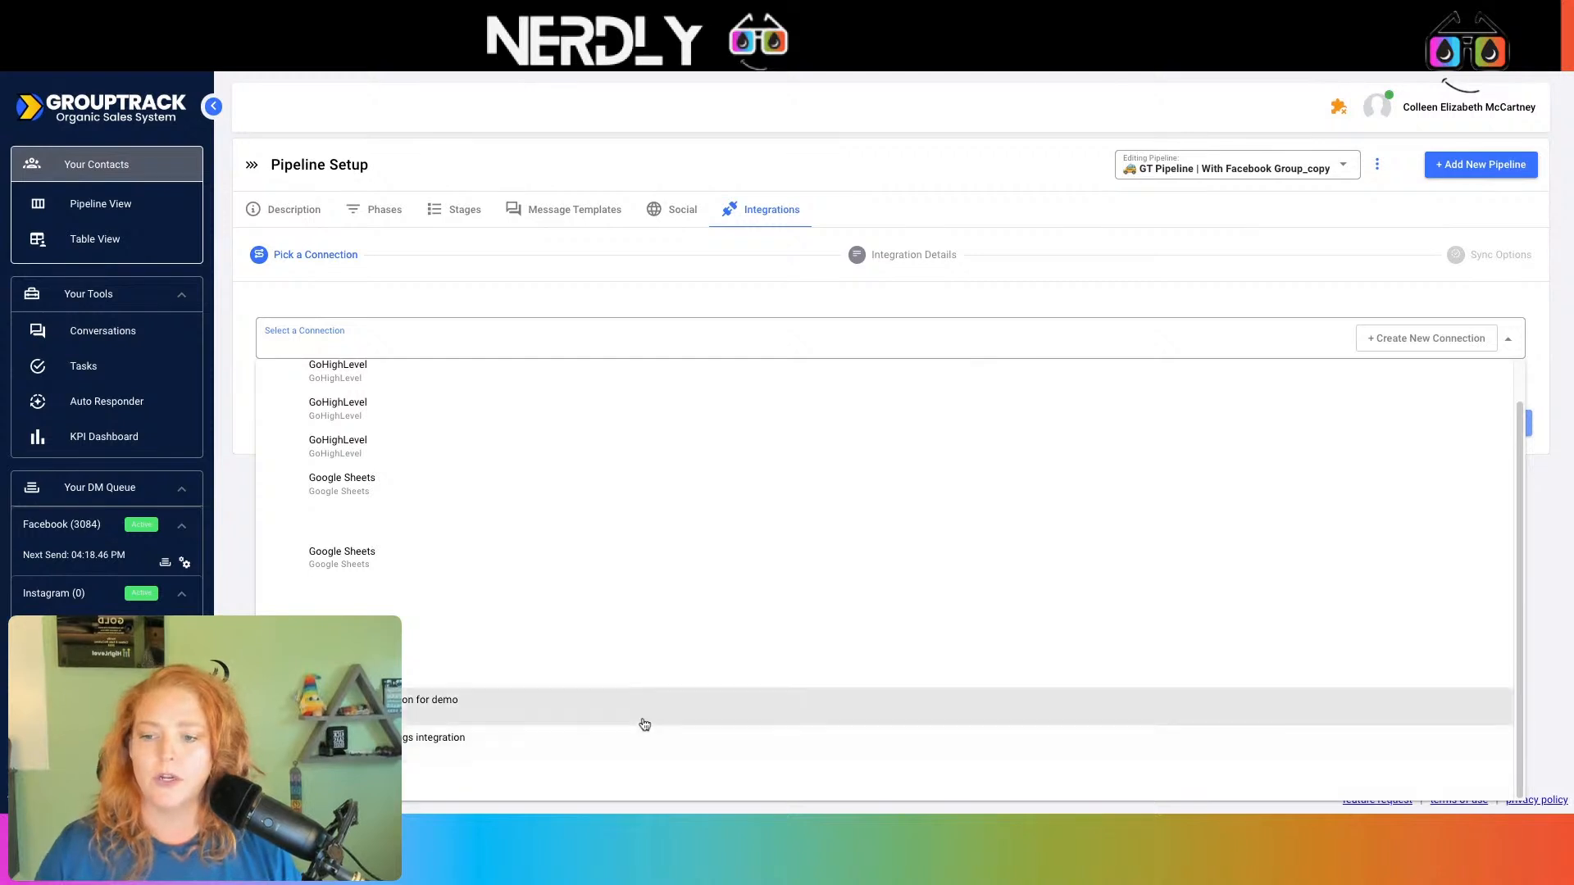
left_click(978, 293)
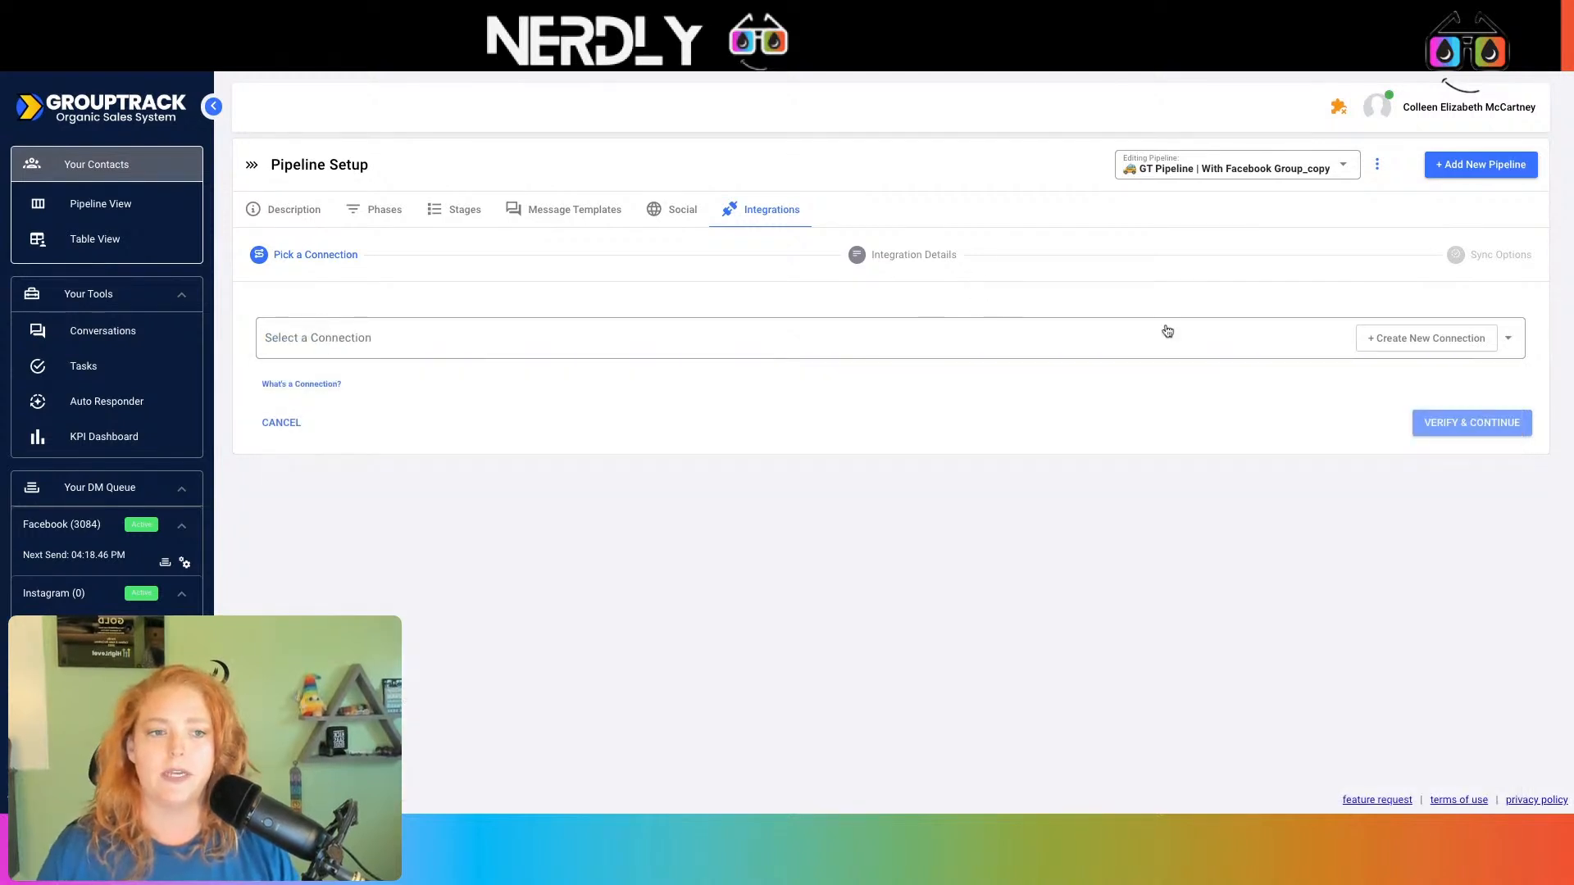
Step: Start a new connection with GoHighLevel as its system and name it Demo GT w/group pipeline
left_click(1431, 340)
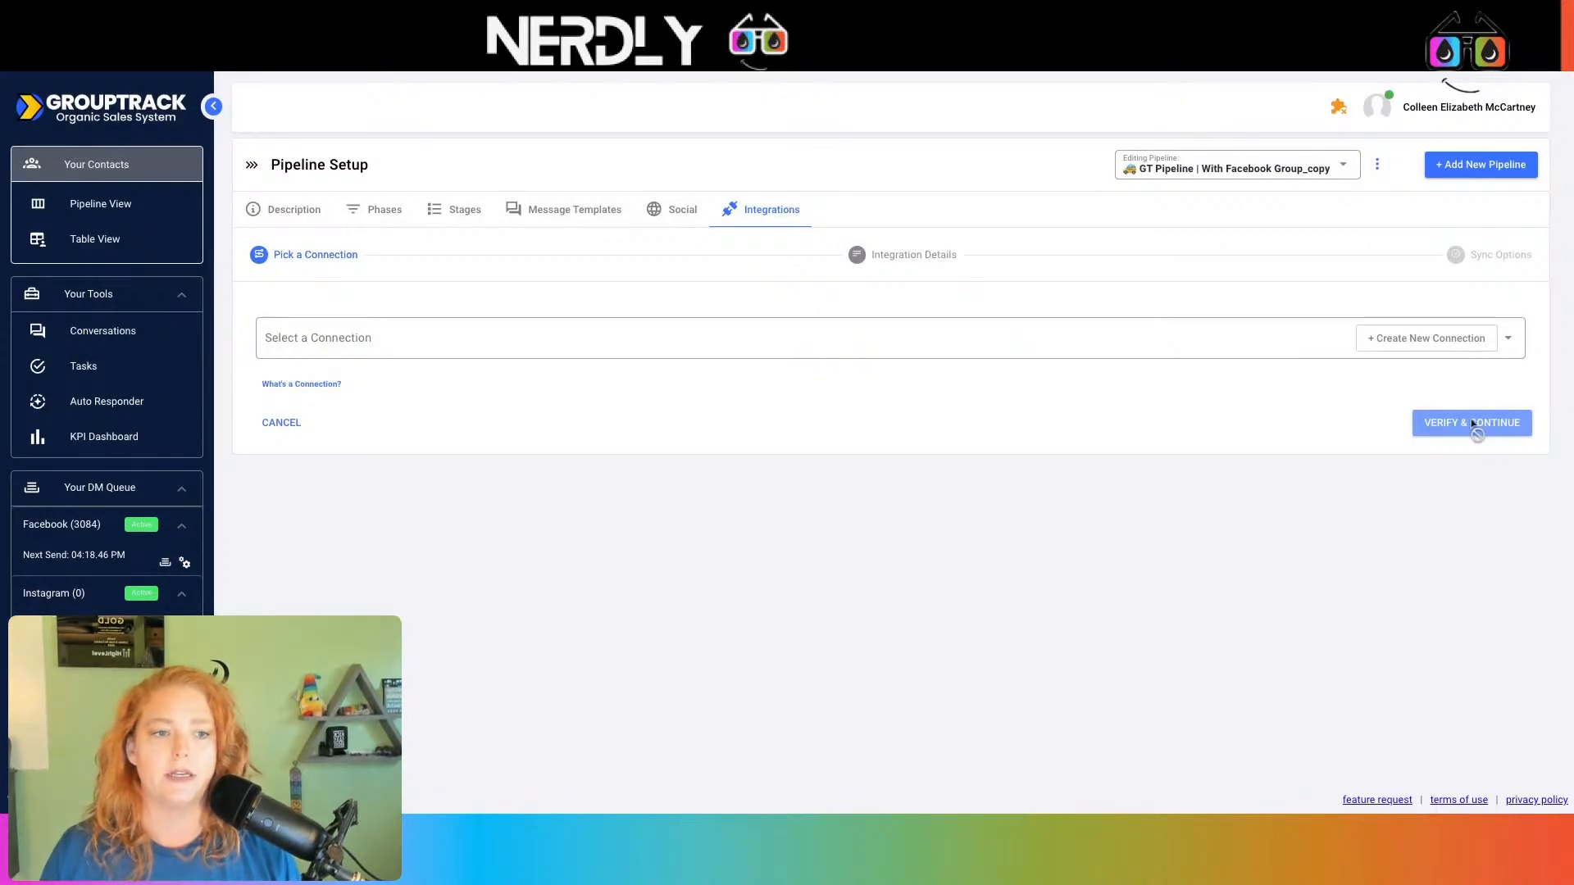
left_click(1413, 339)
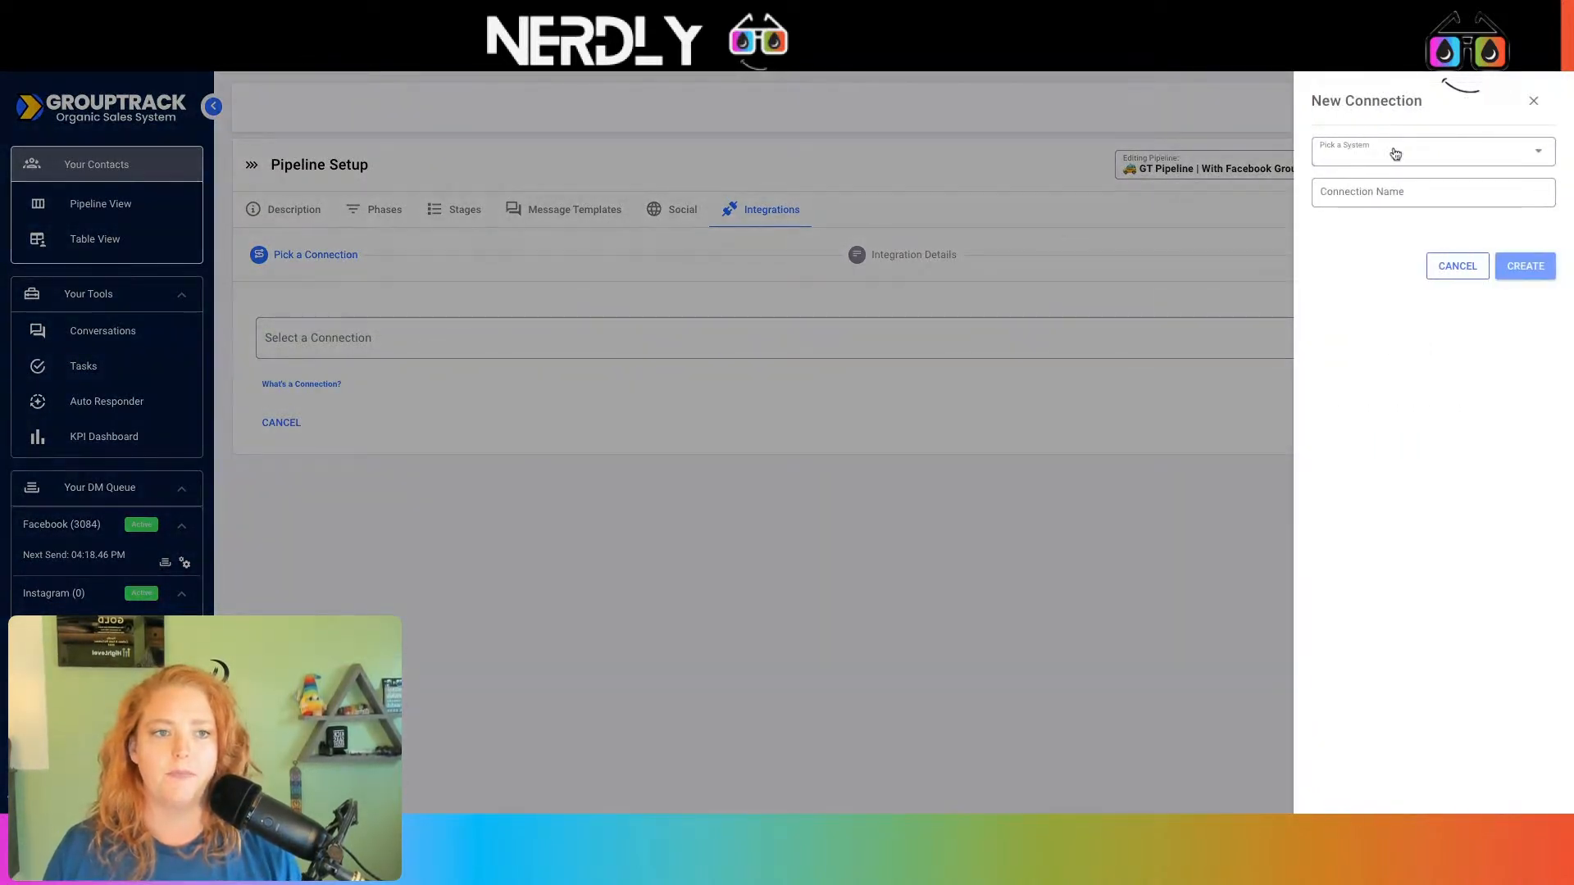
left_click(1395, 154)
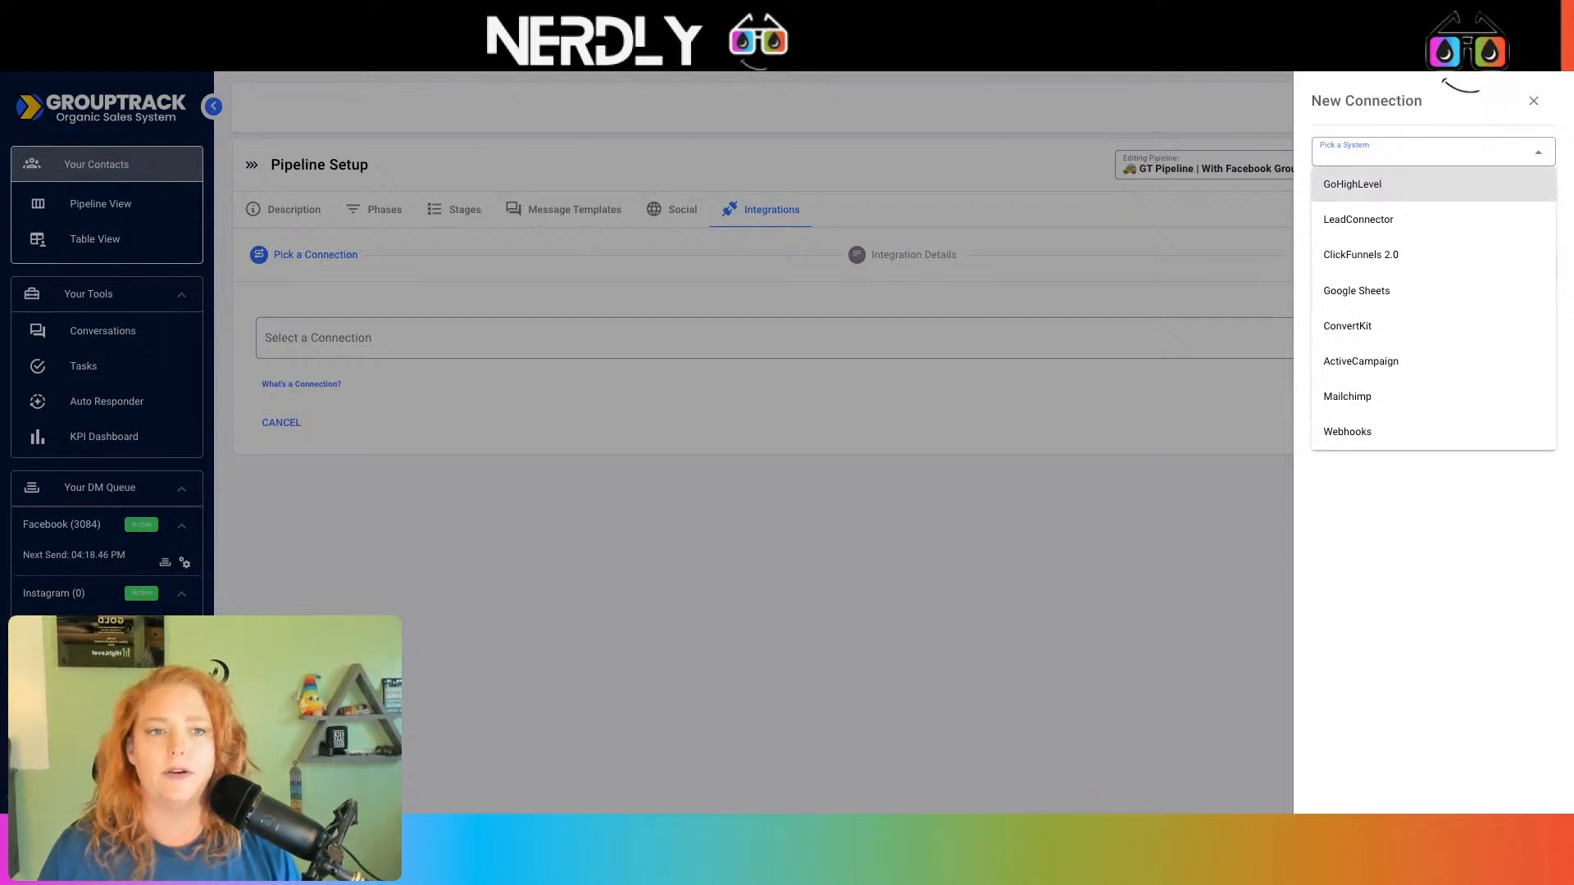
left_click(1365, 195)
left_click(1363, 197)
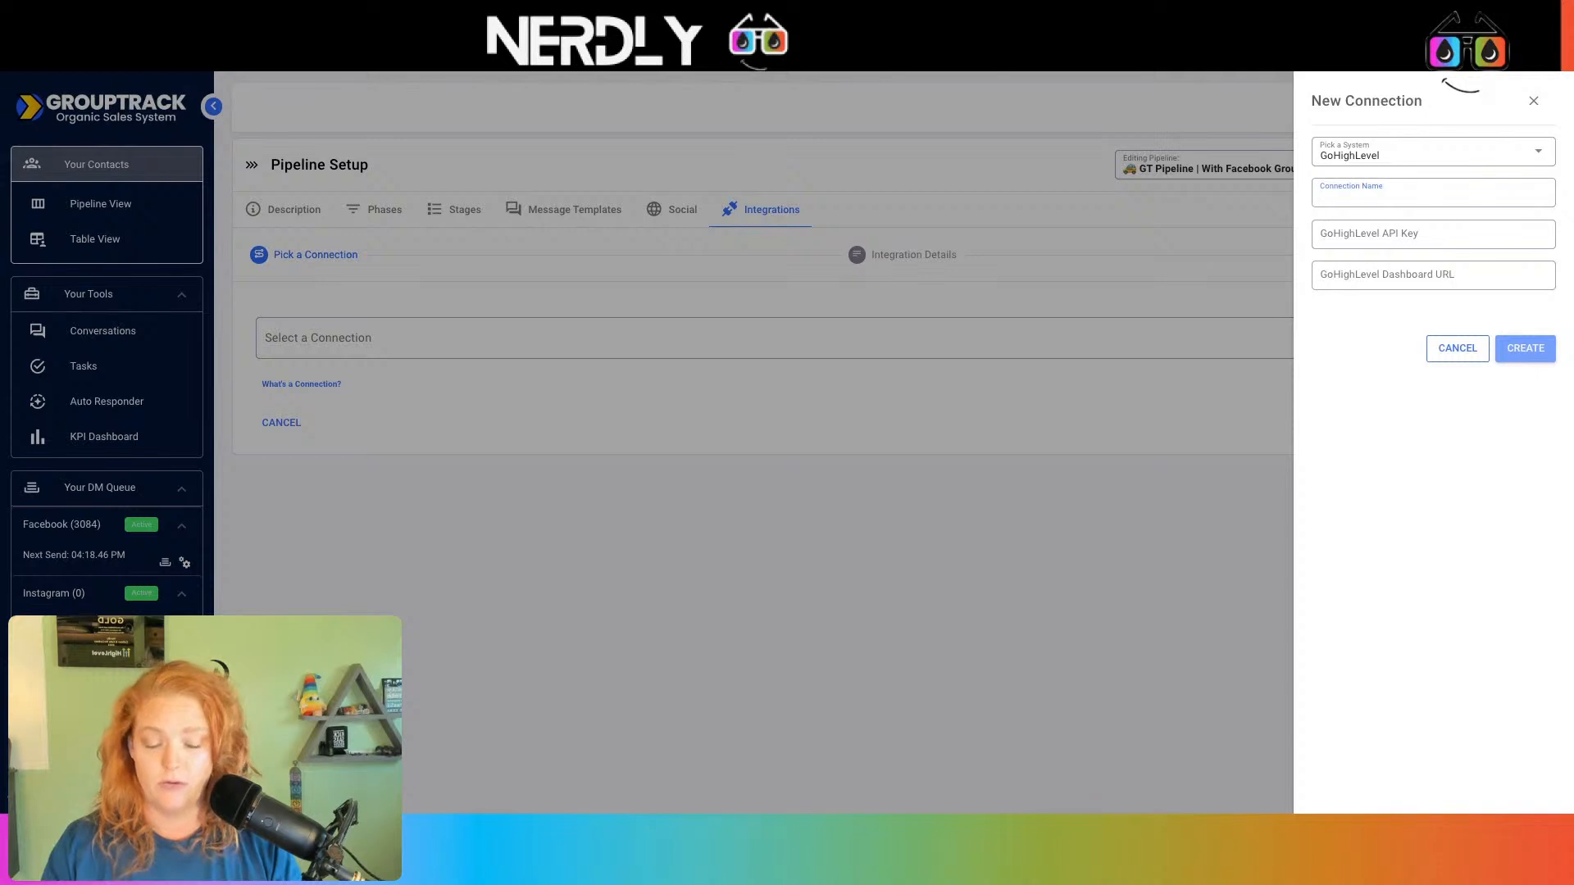
type("Demo")
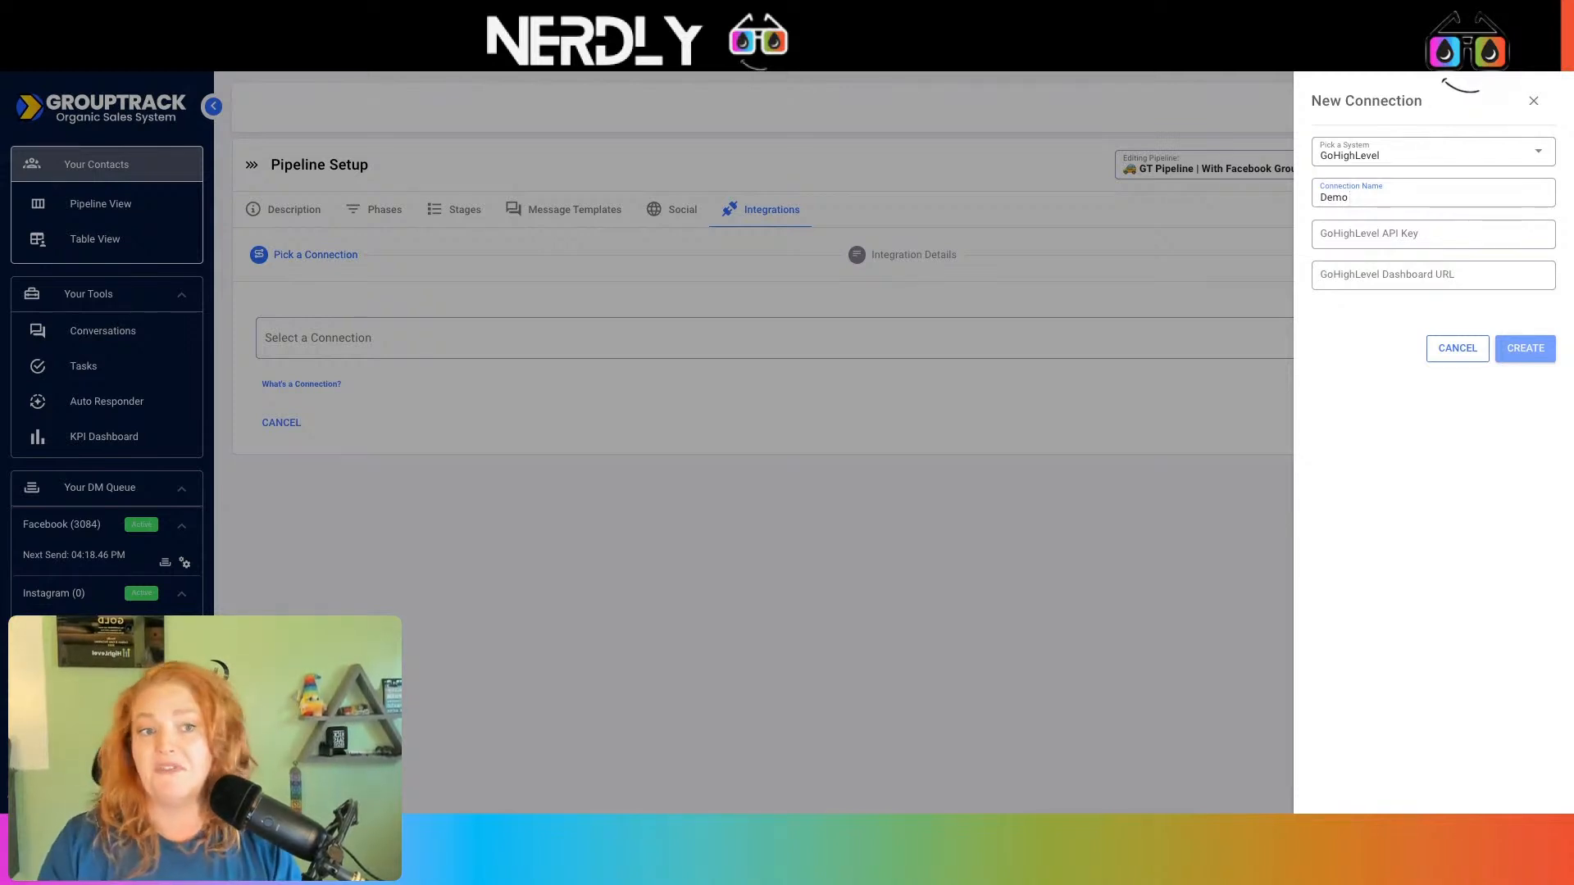
type("GT")
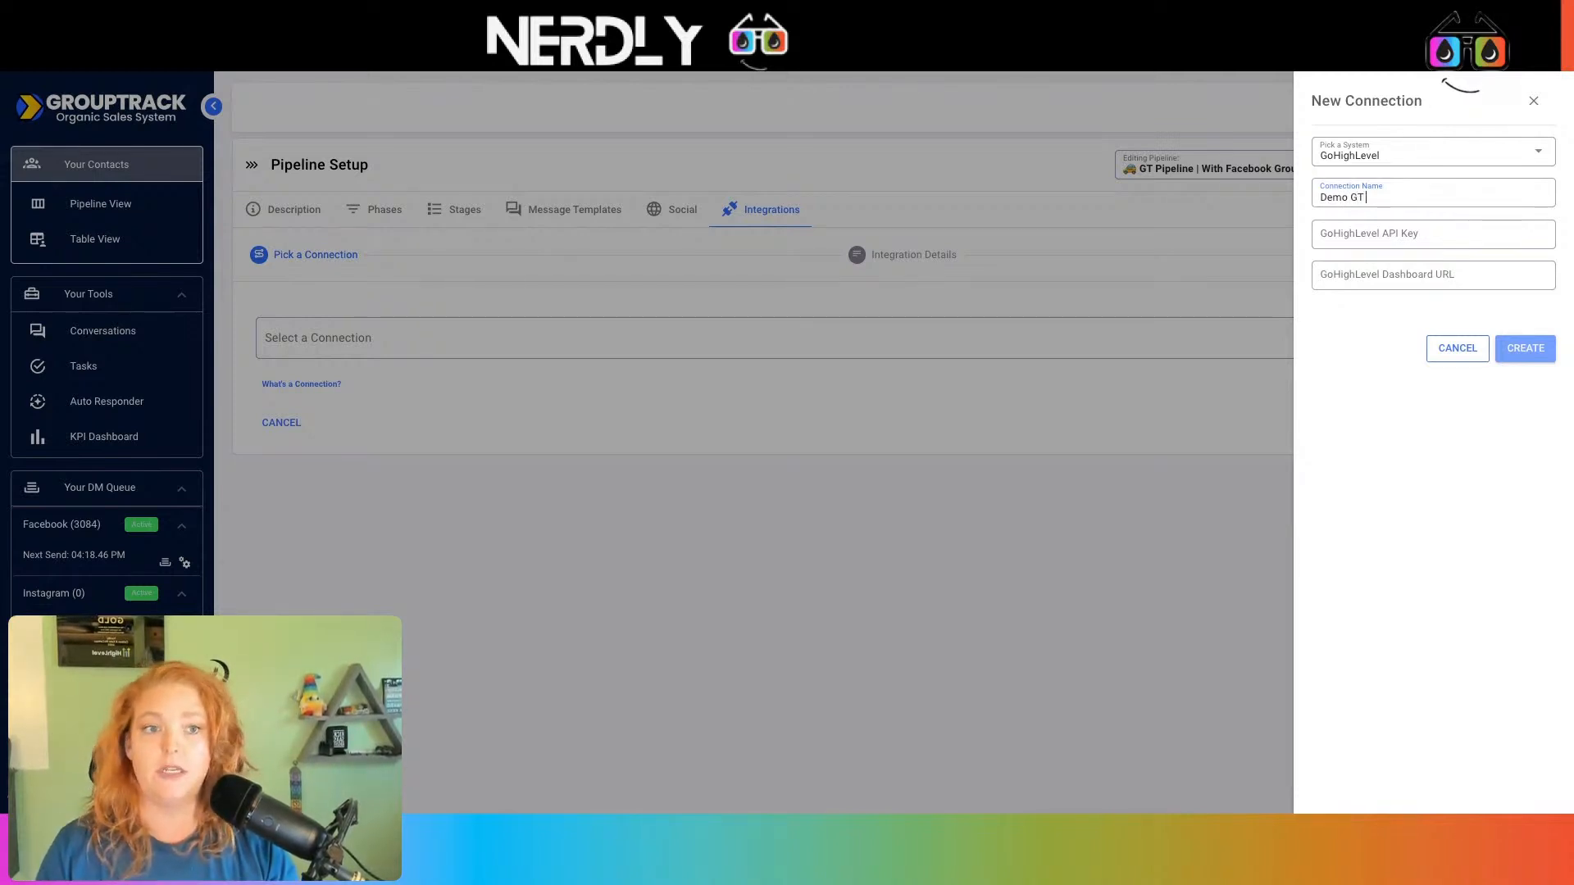
type(" w/group pipeline")
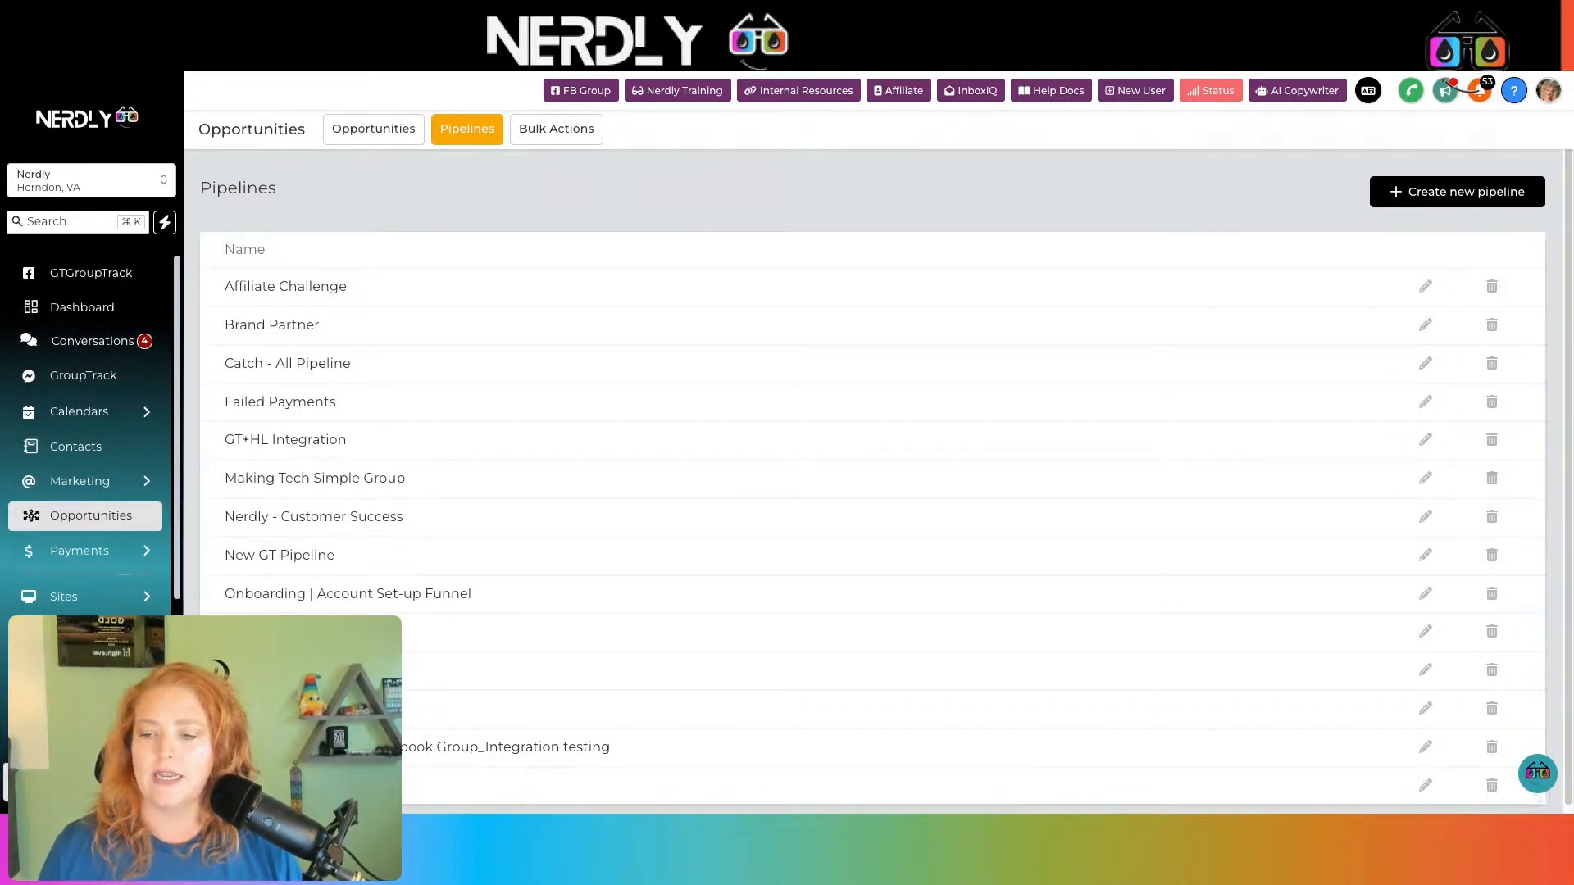
Step: Copy the API key from Nerdly's Business Profile settings and paste it as the GroupTrack connection's GoHighLevel API key
left_click(66, 779)
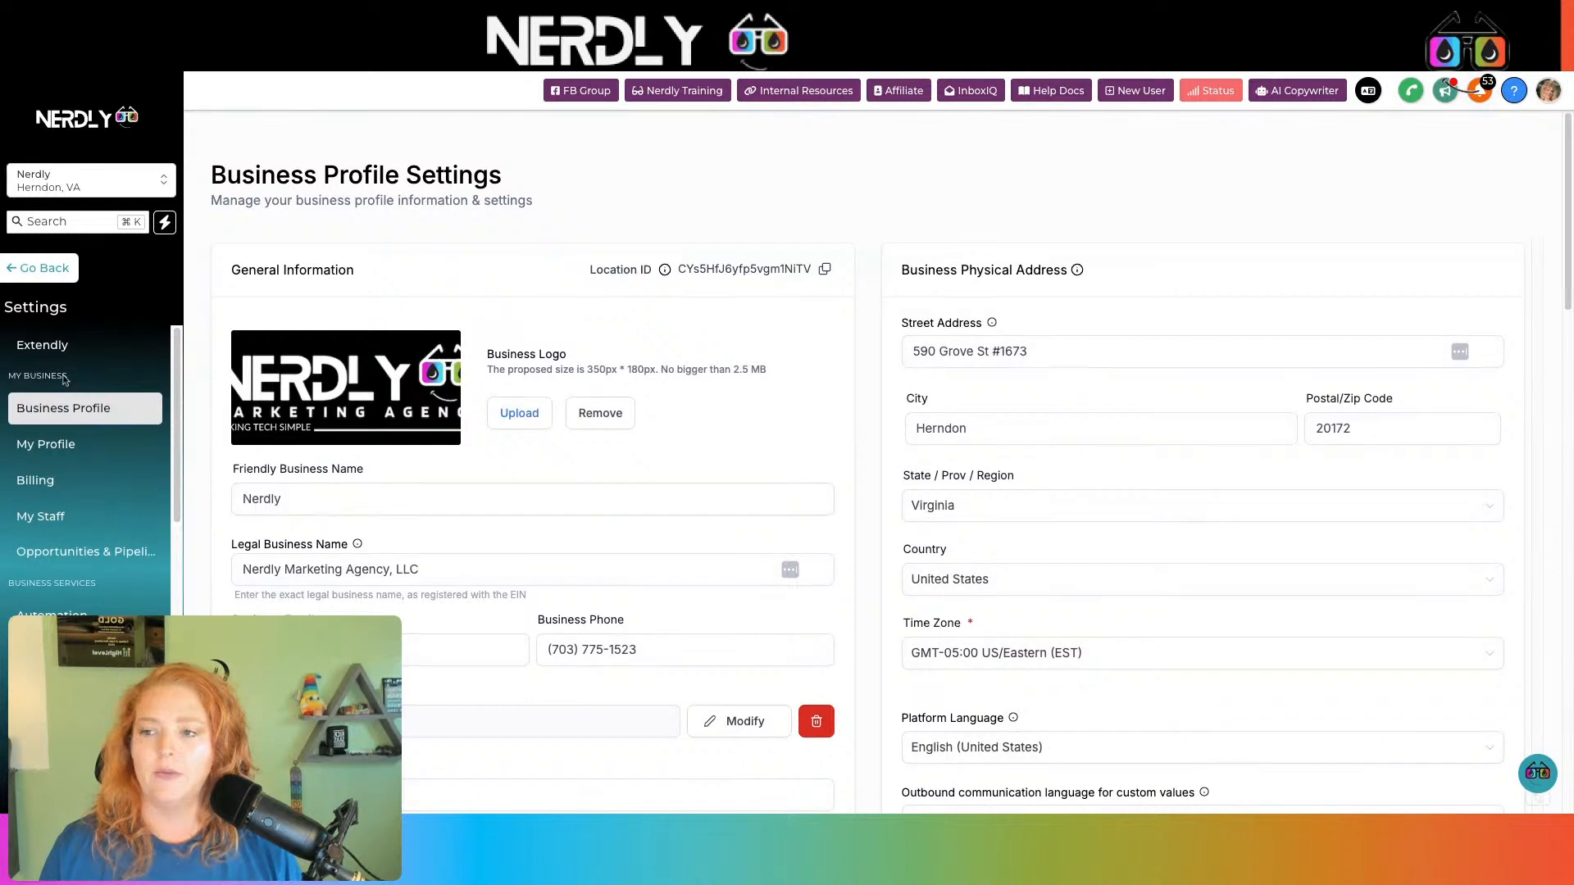
scroll(656, 418, "down", 3)
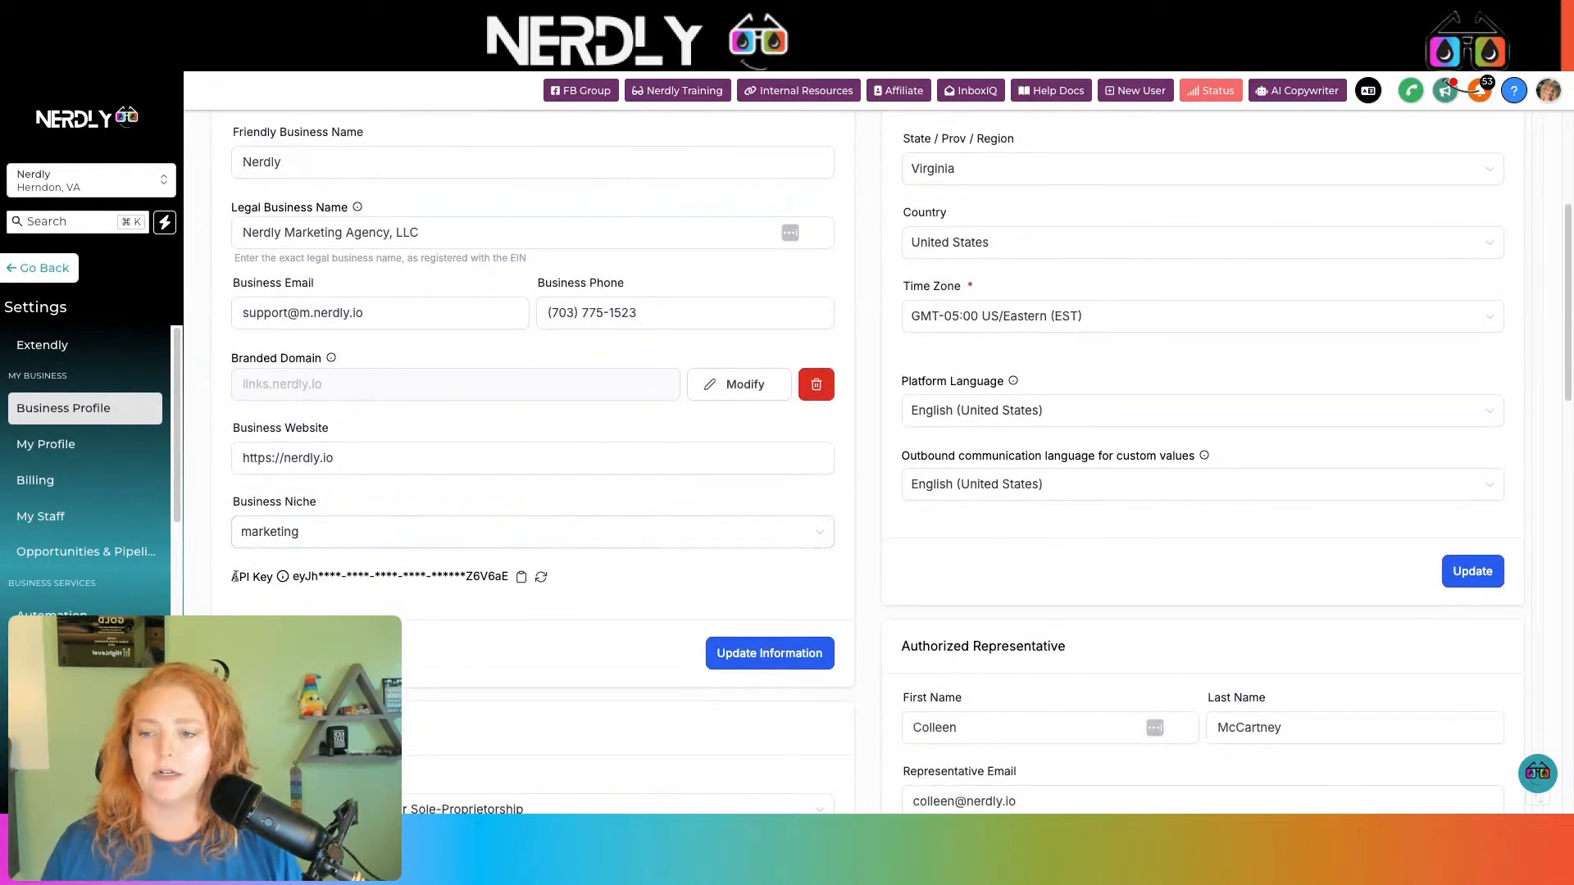
left_click(522, 580)
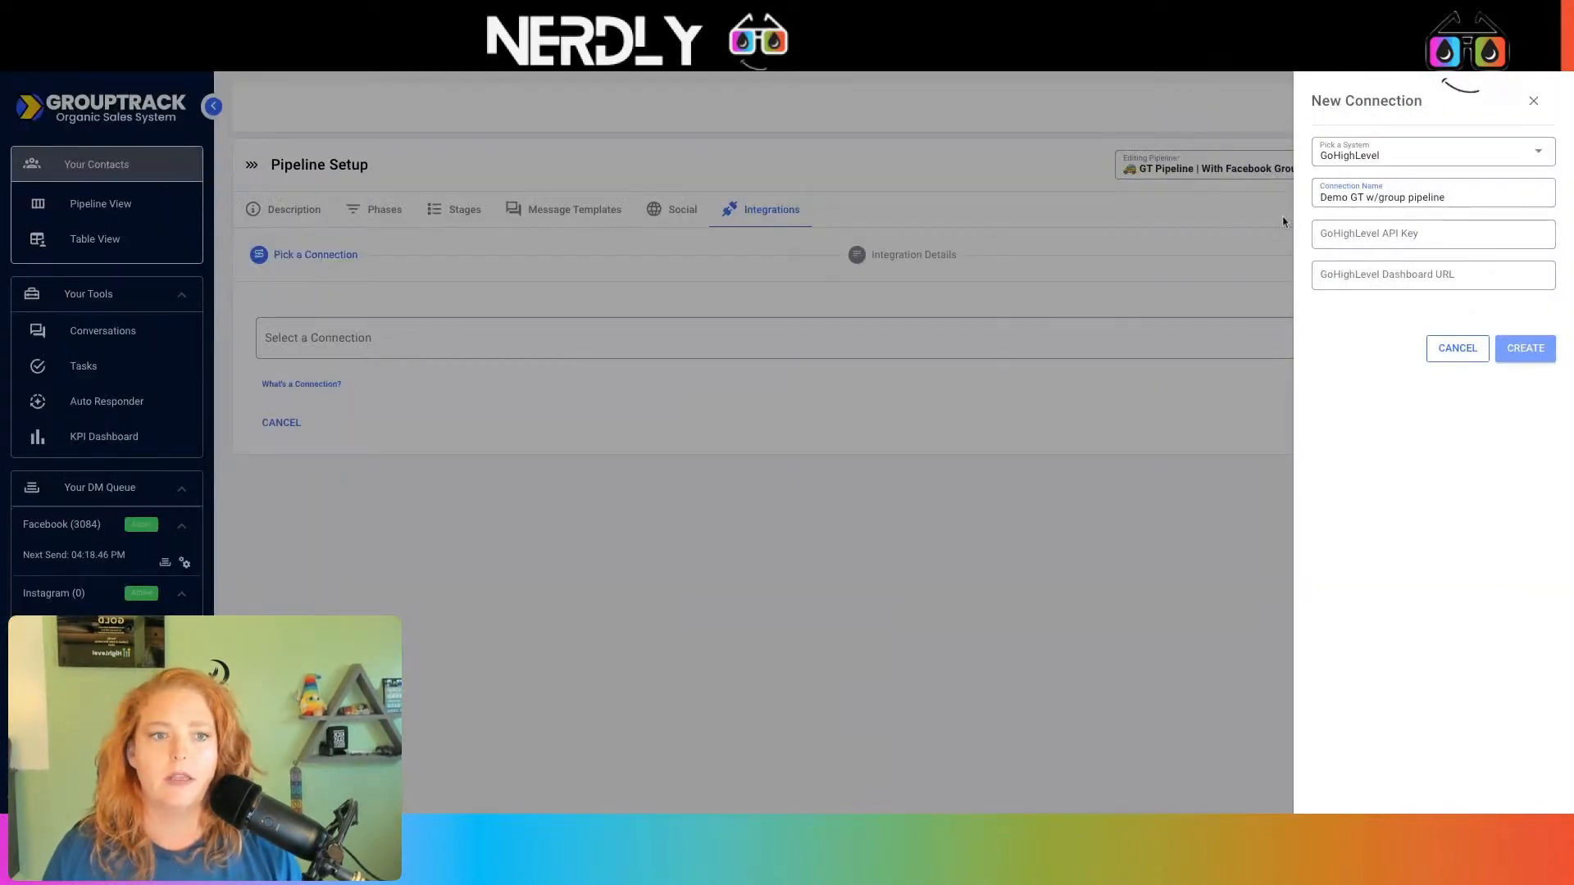
left_click(1390, 233)
key("ctrl+v")
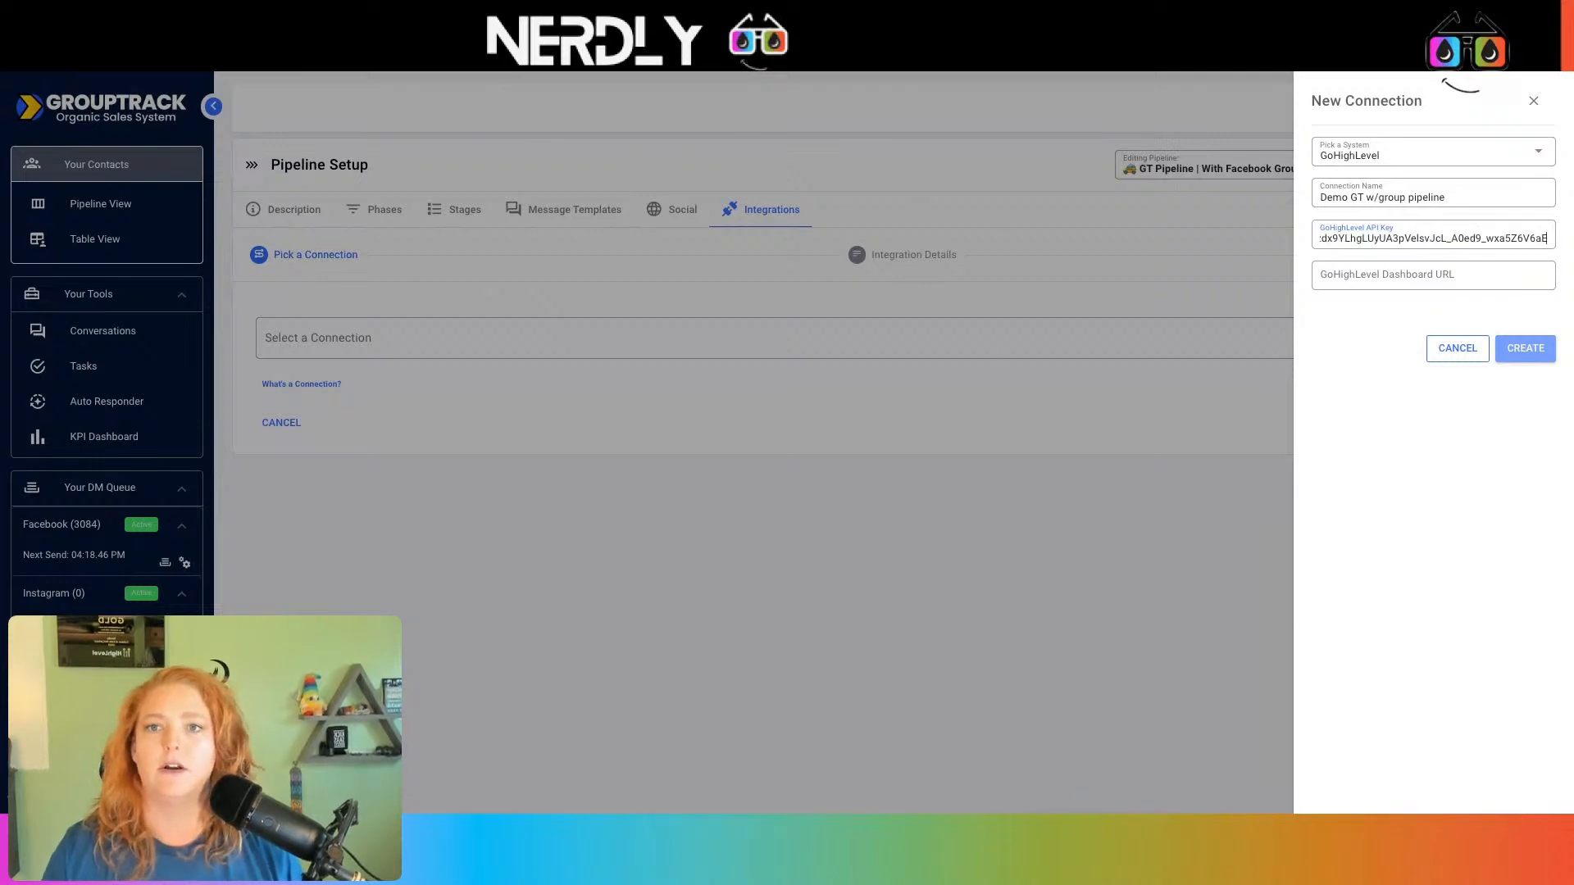
Step: Copy Nerdly's dashboard URL into the new connection's GoHighLevel Dashboard URL and create the connection in GroupTrack
left_click(1023, 72)
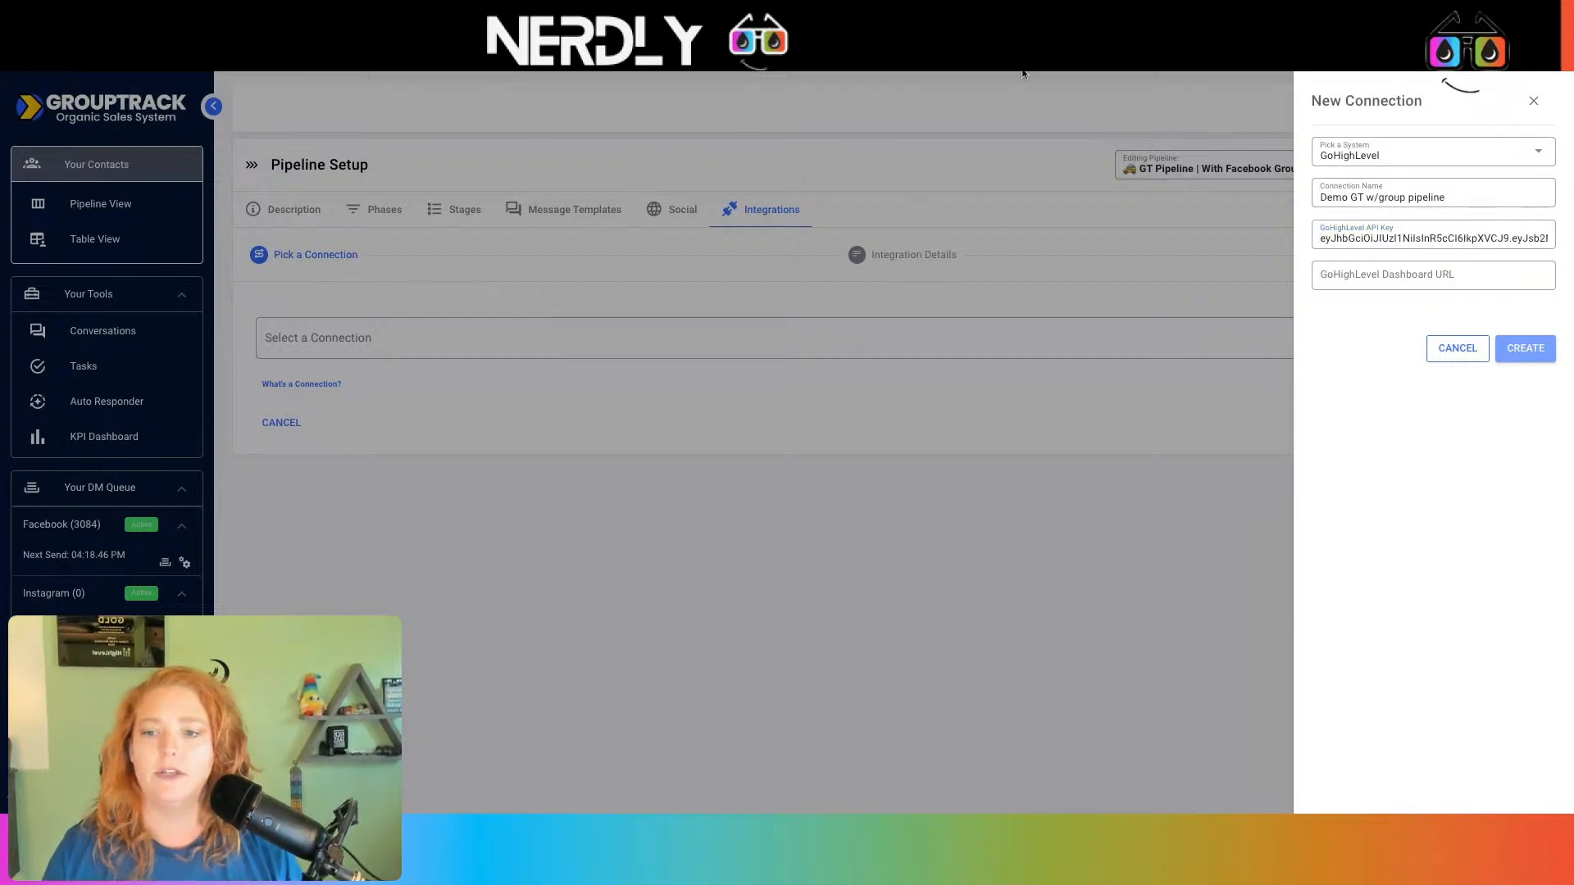
left_click(1022, 49)
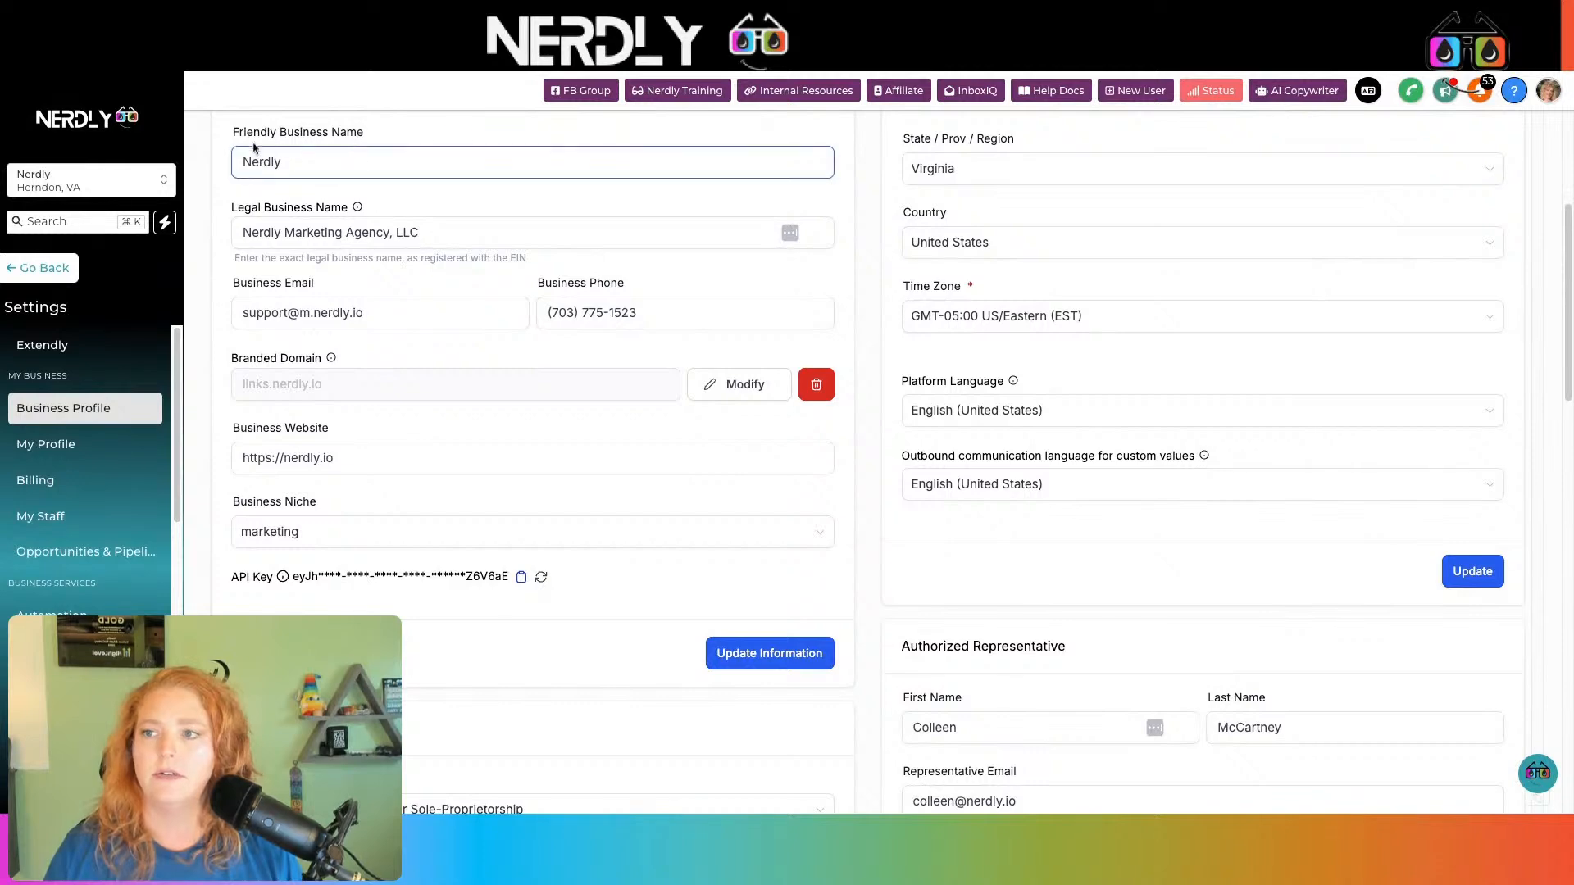
left_click(45, 273)
left_click(85, 310)
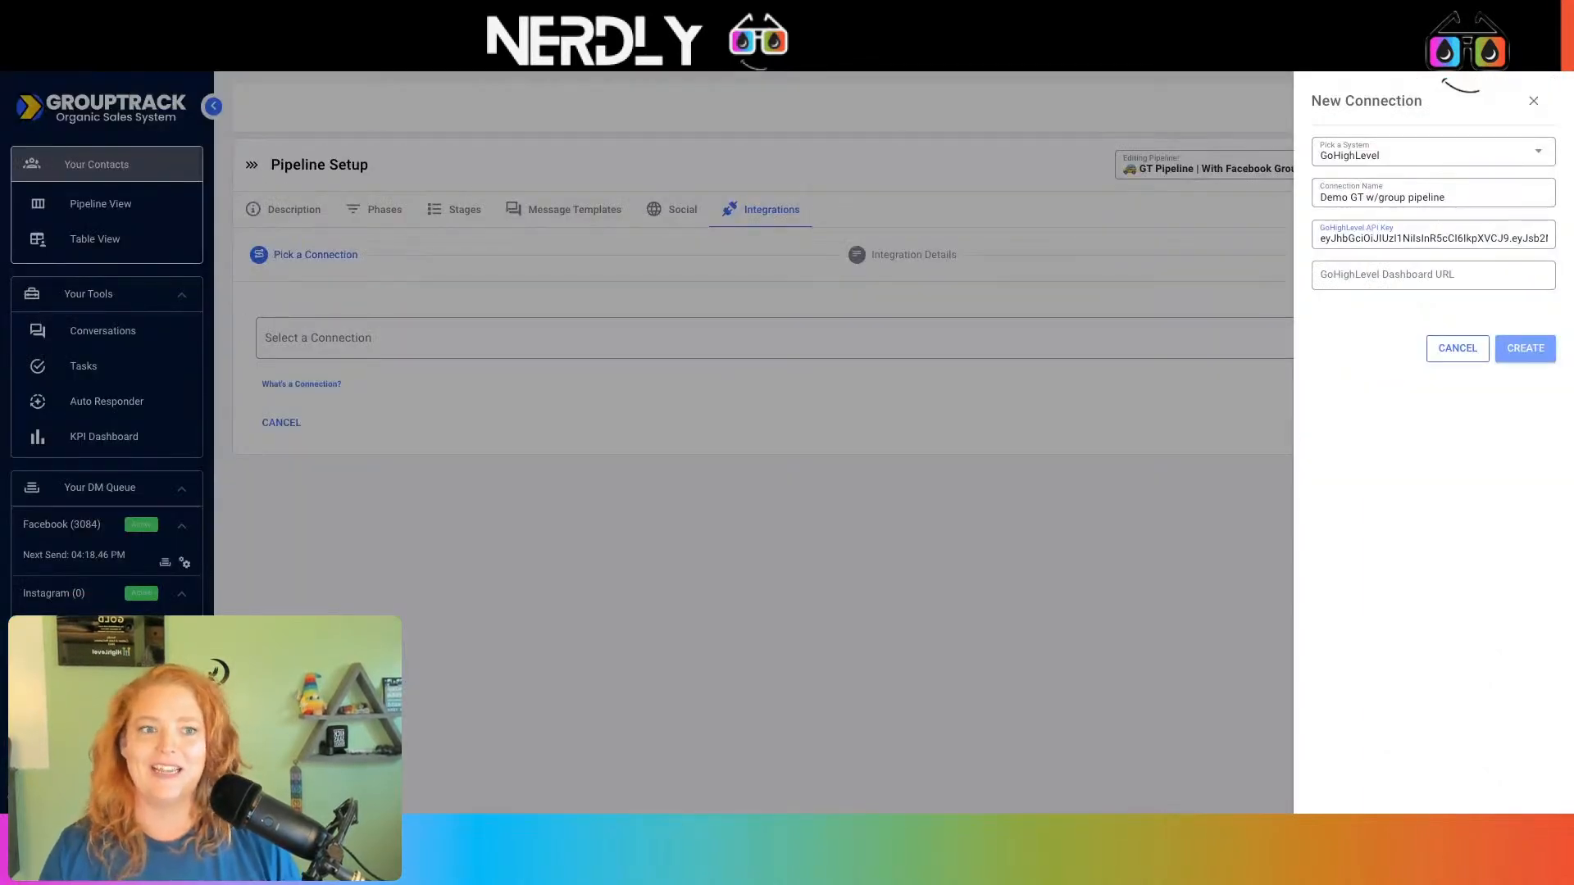
left_click(1440, 272)
key("ctrl+v")
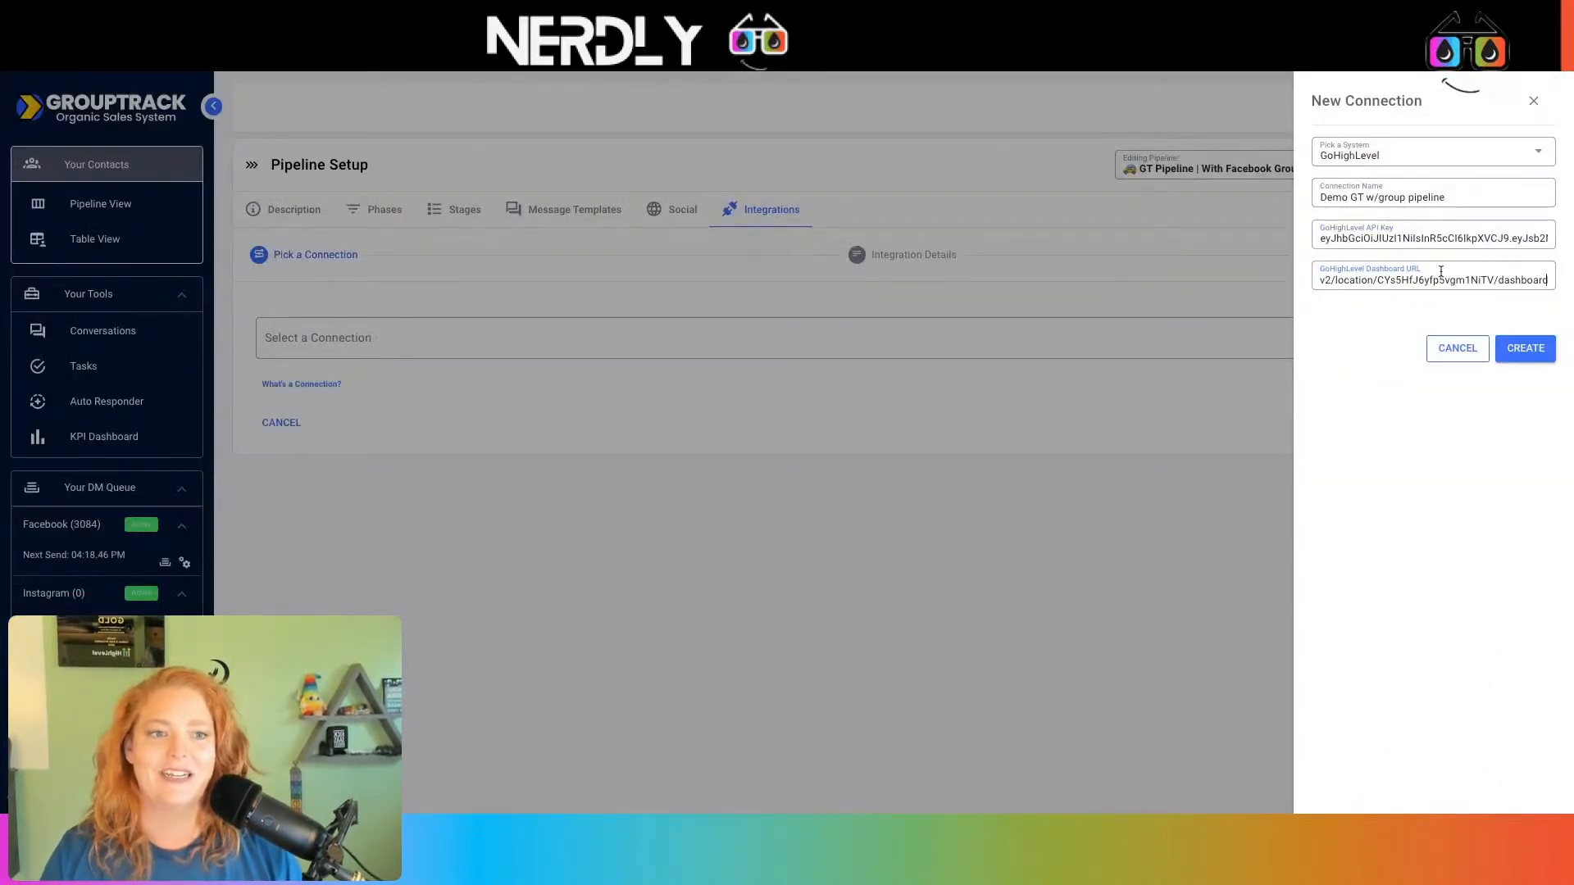
left_click_drag(1329, 280, 1558, 292)
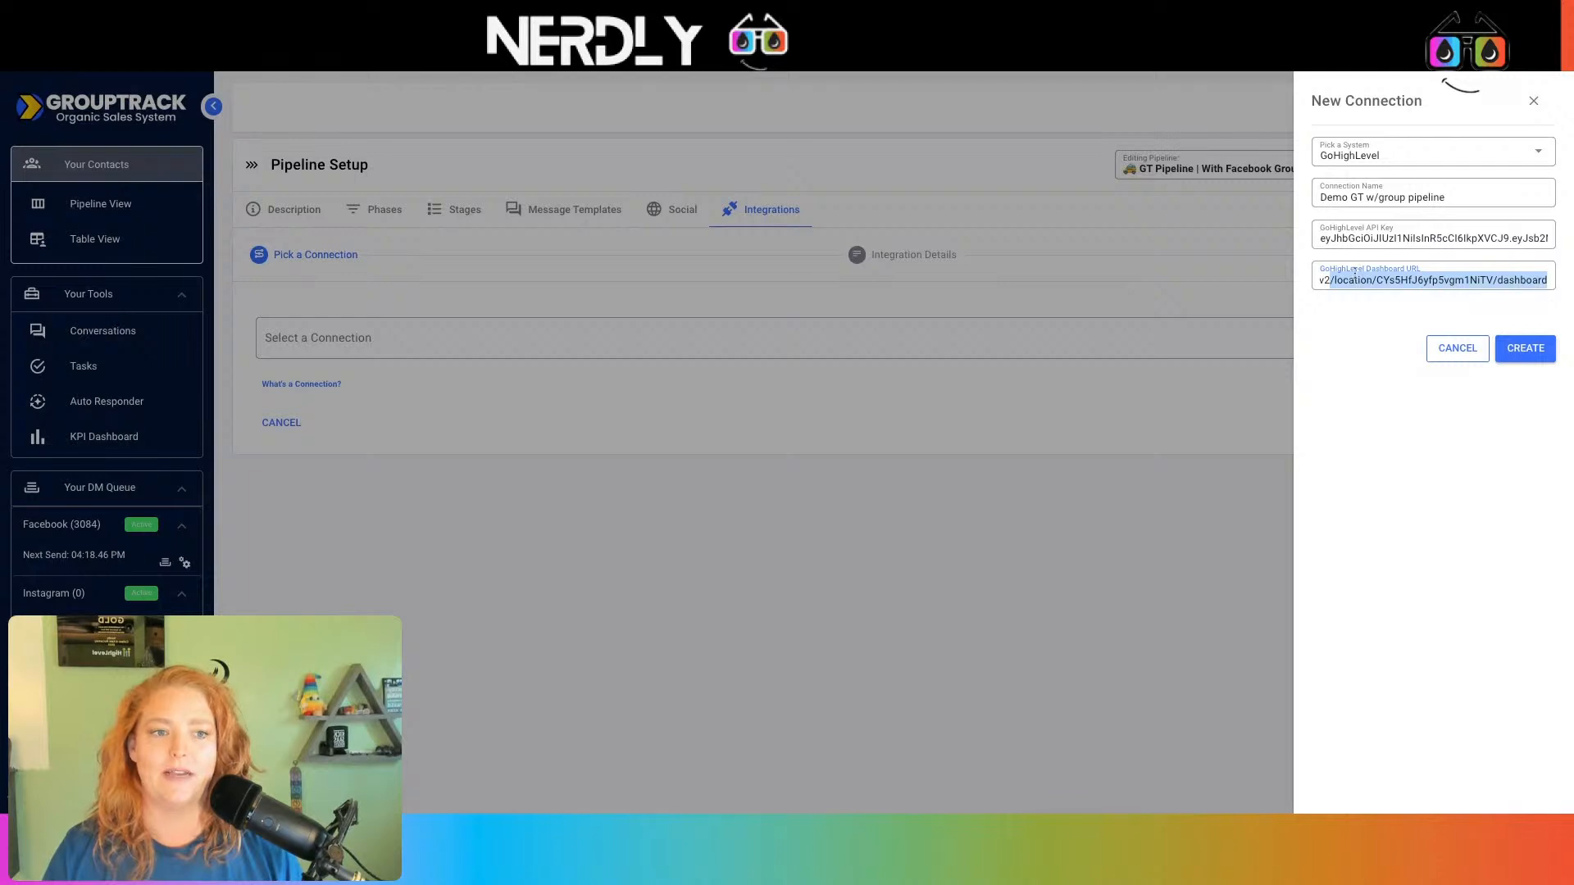
left_click(1525, 352)
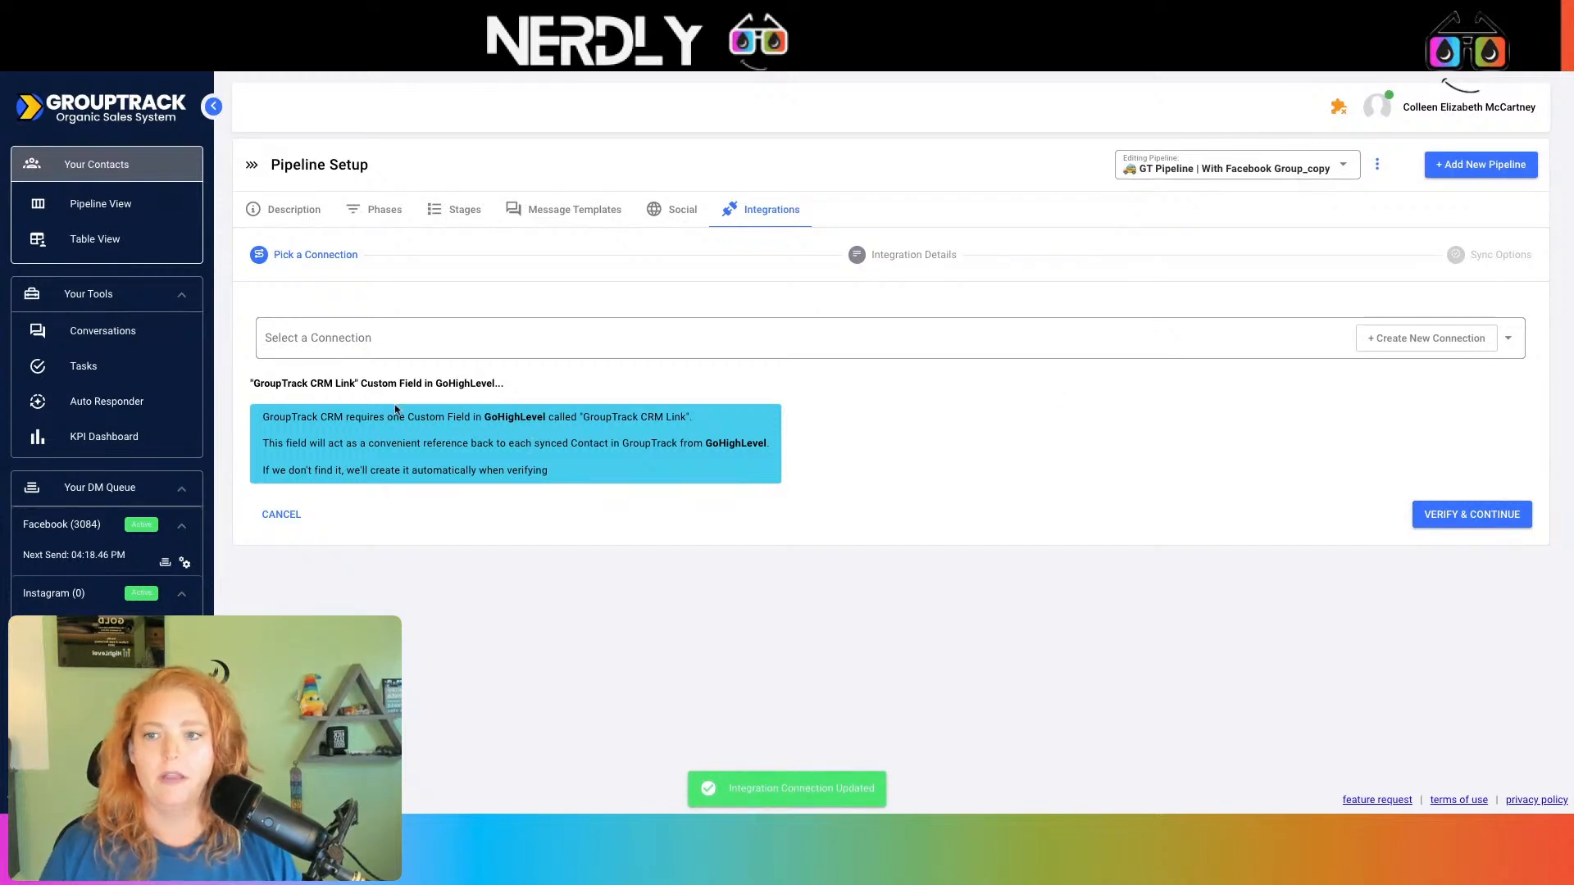
Step: Pick Demo GT w/group pipeline as the integration's connection, then verify it and continue to the integration details
left_click(465, 342)
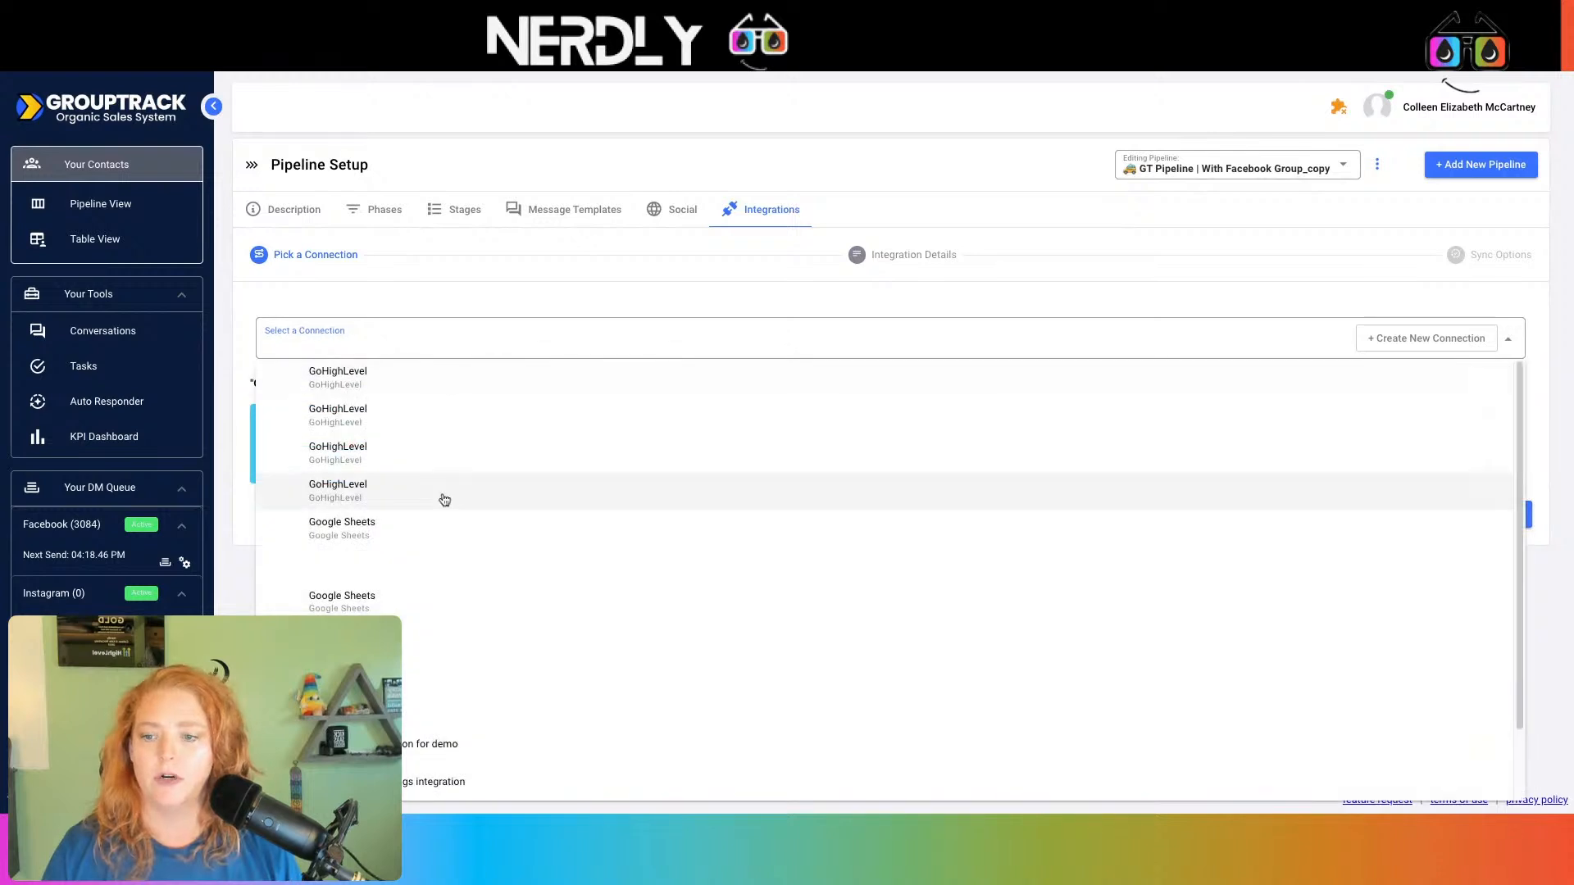
scroll(445, 502, "down", 2)
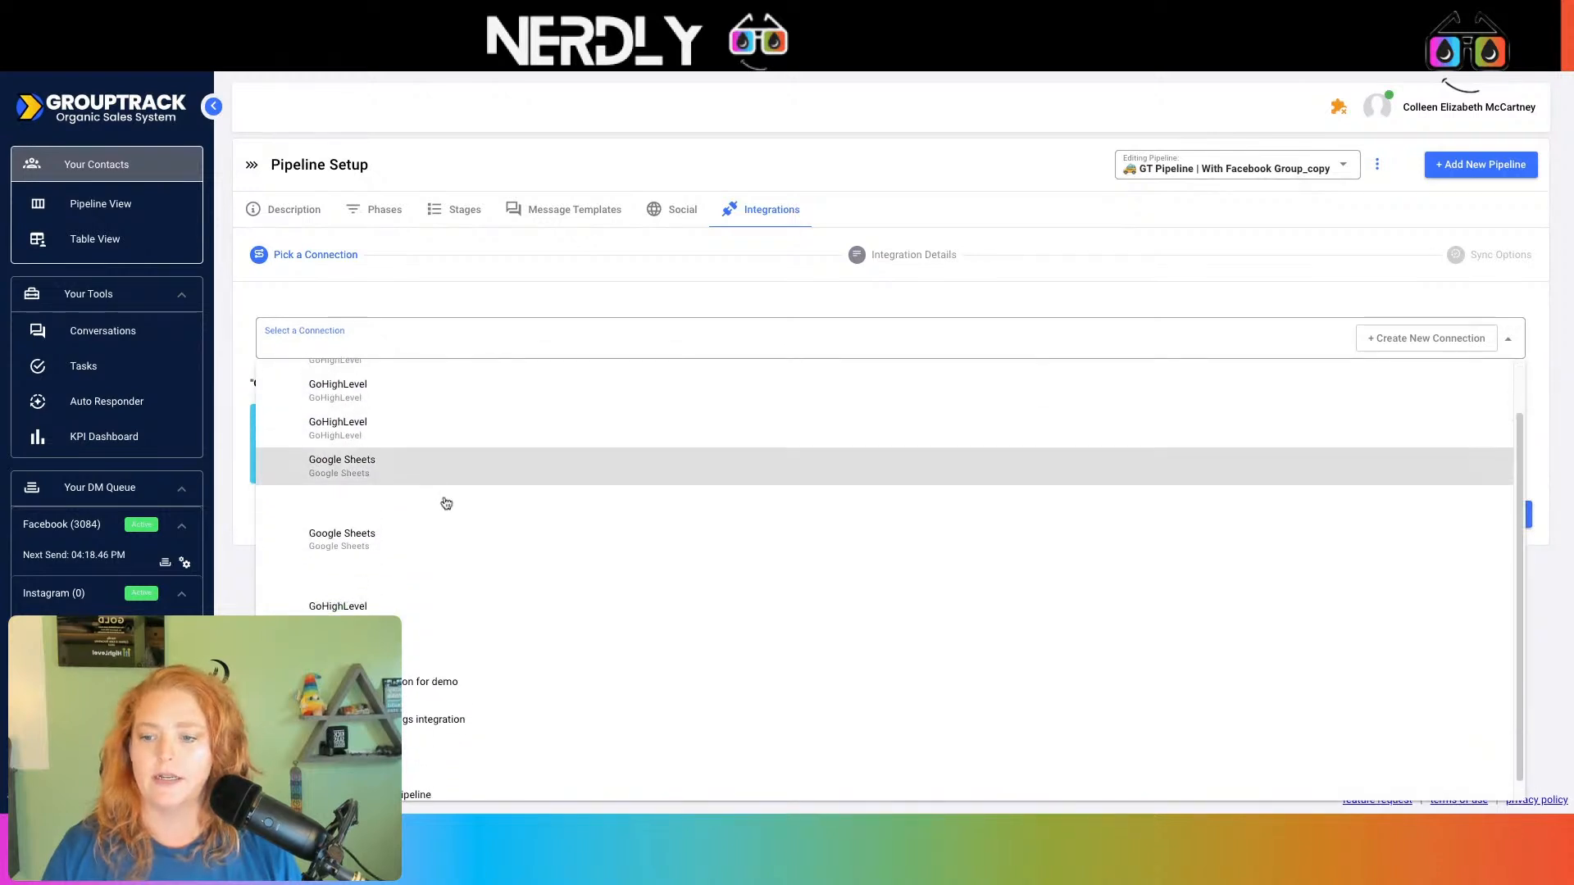
left_click(418, 785)
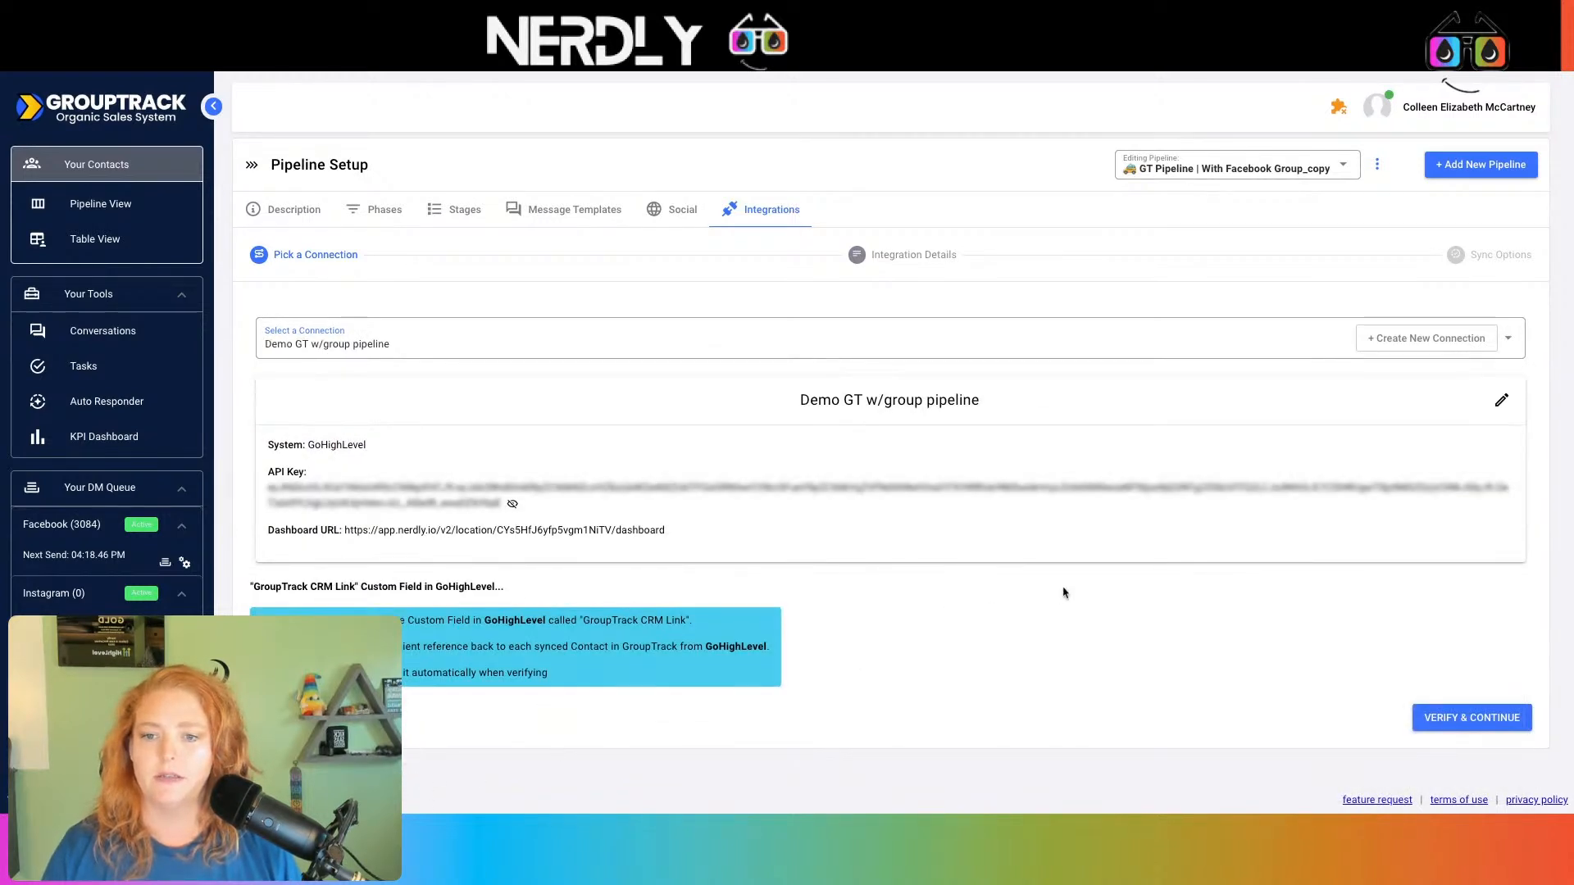
scroll(822, 576, "down", 1)
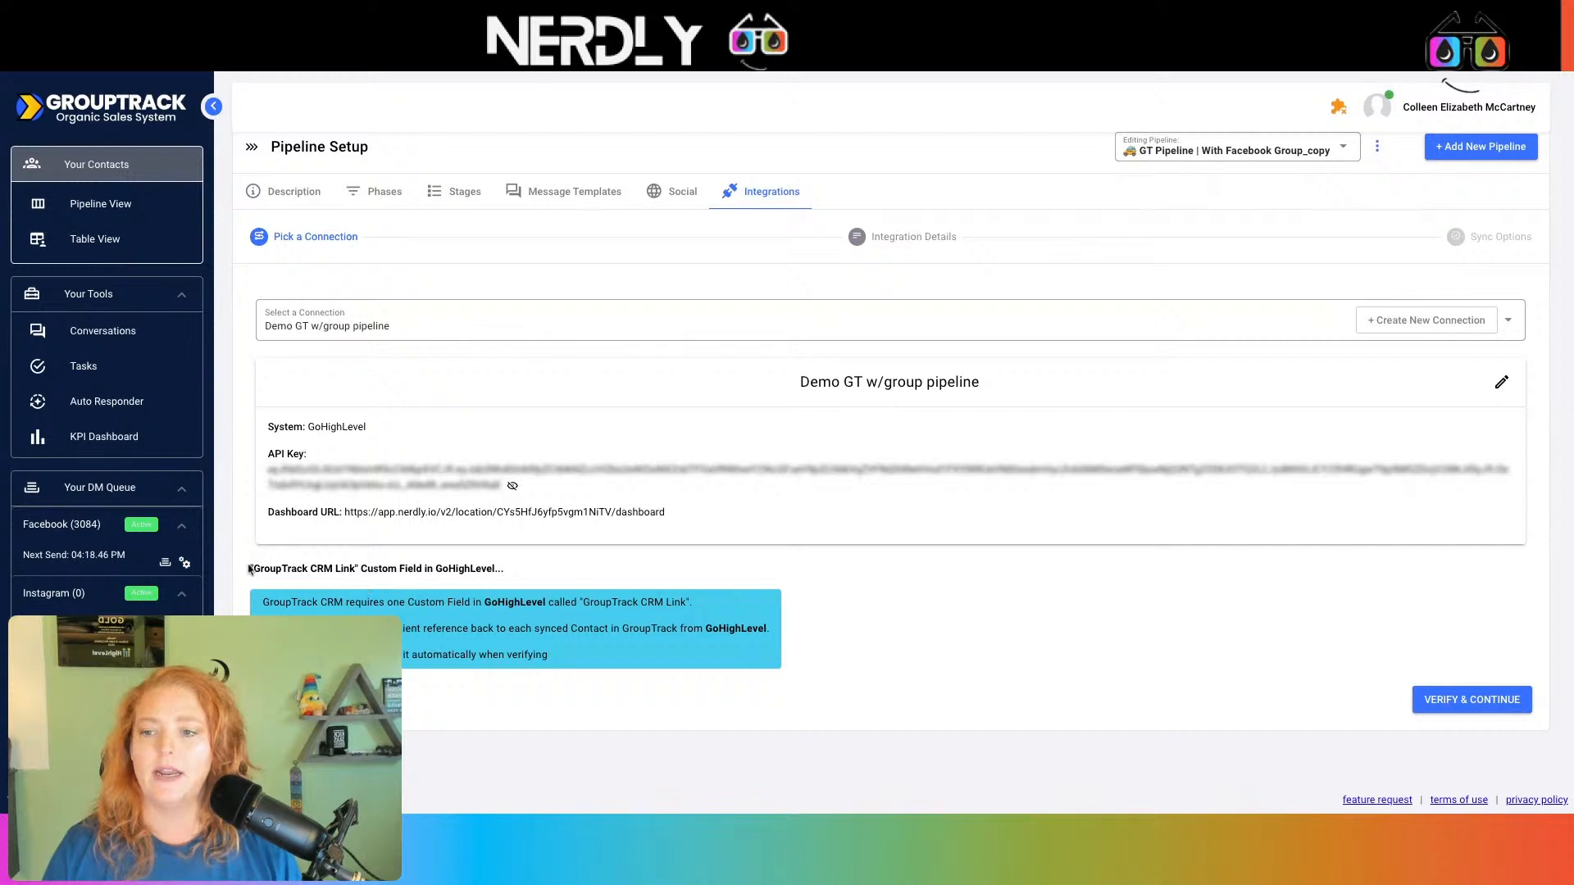
left_click_drag(247, 569, 622, 623)
left_click(792, 648)
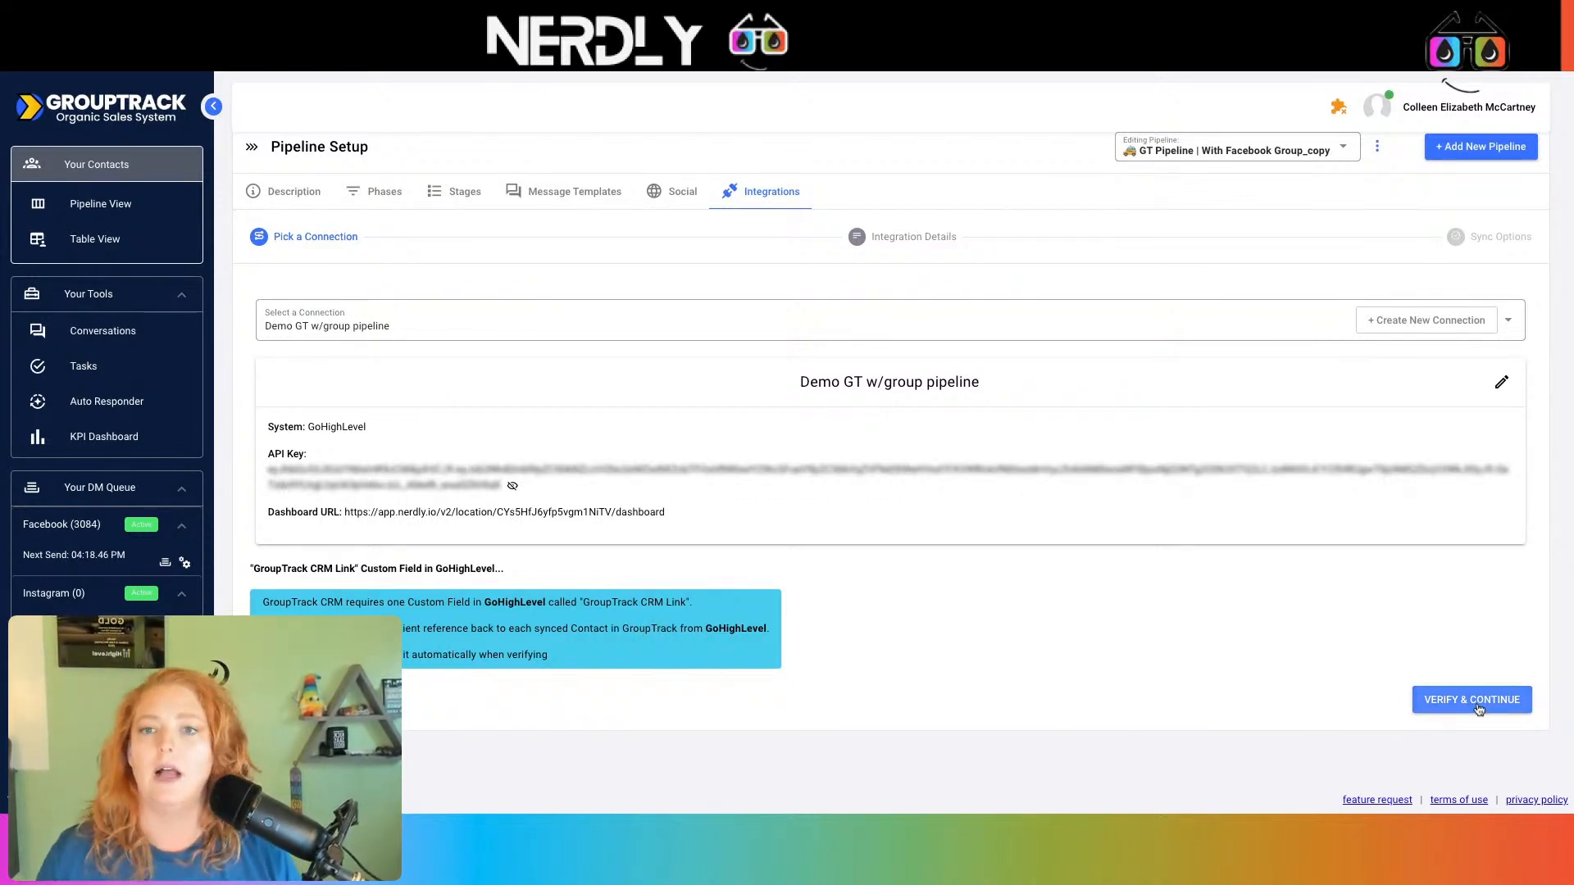
left_click(1479, 709)
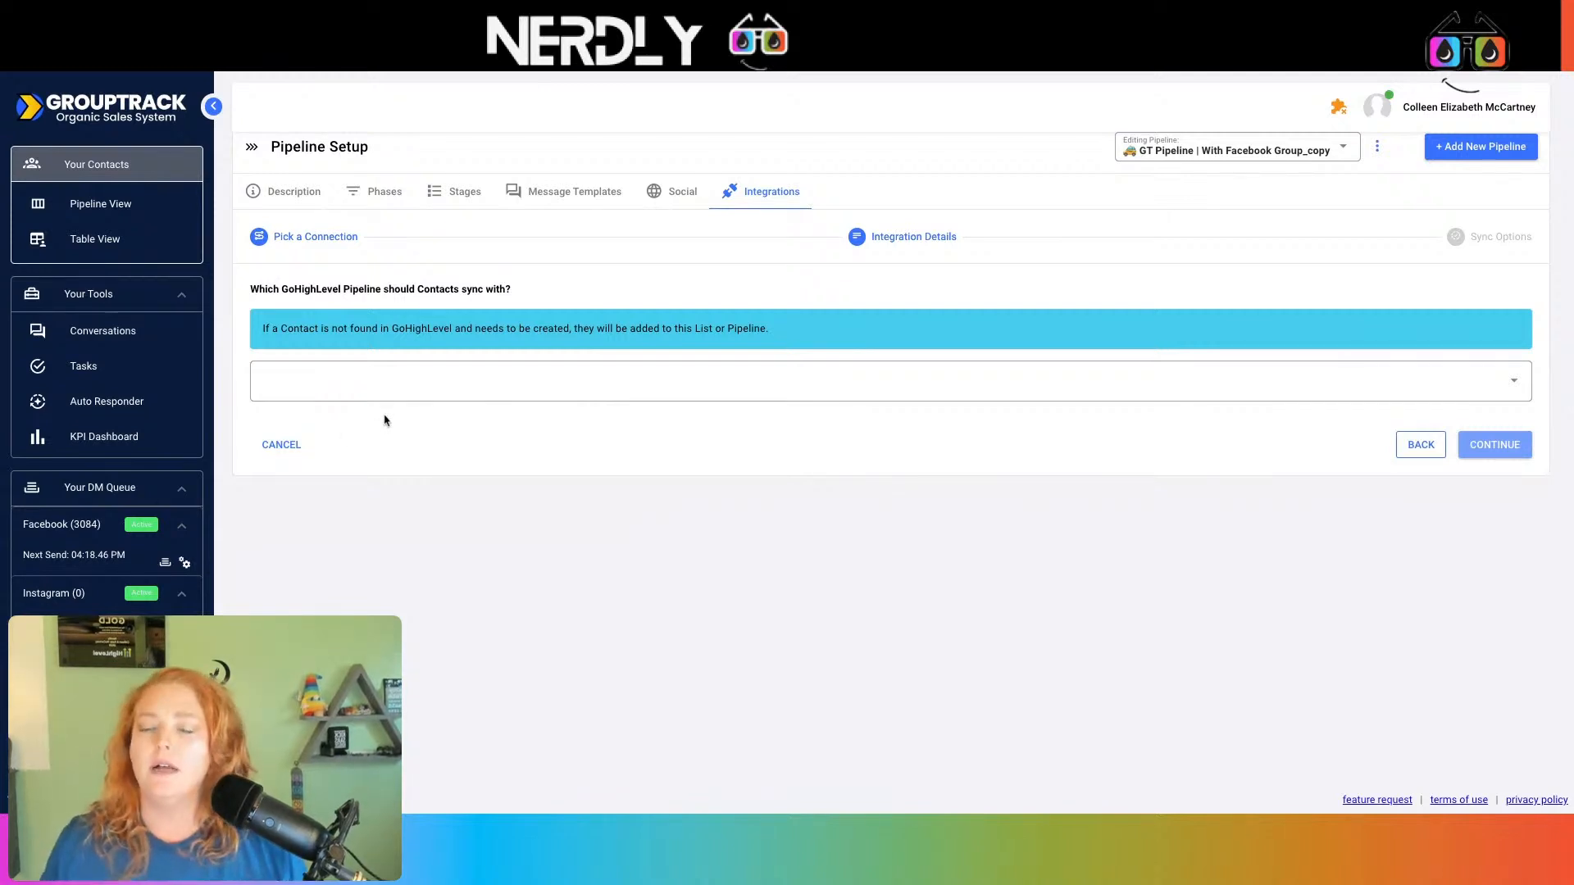
Step: Choose GT Pipeline | With Facebook Group_Integration testing as the GoHighLevel pipeline that contacts sync with
left_click(422, 395)
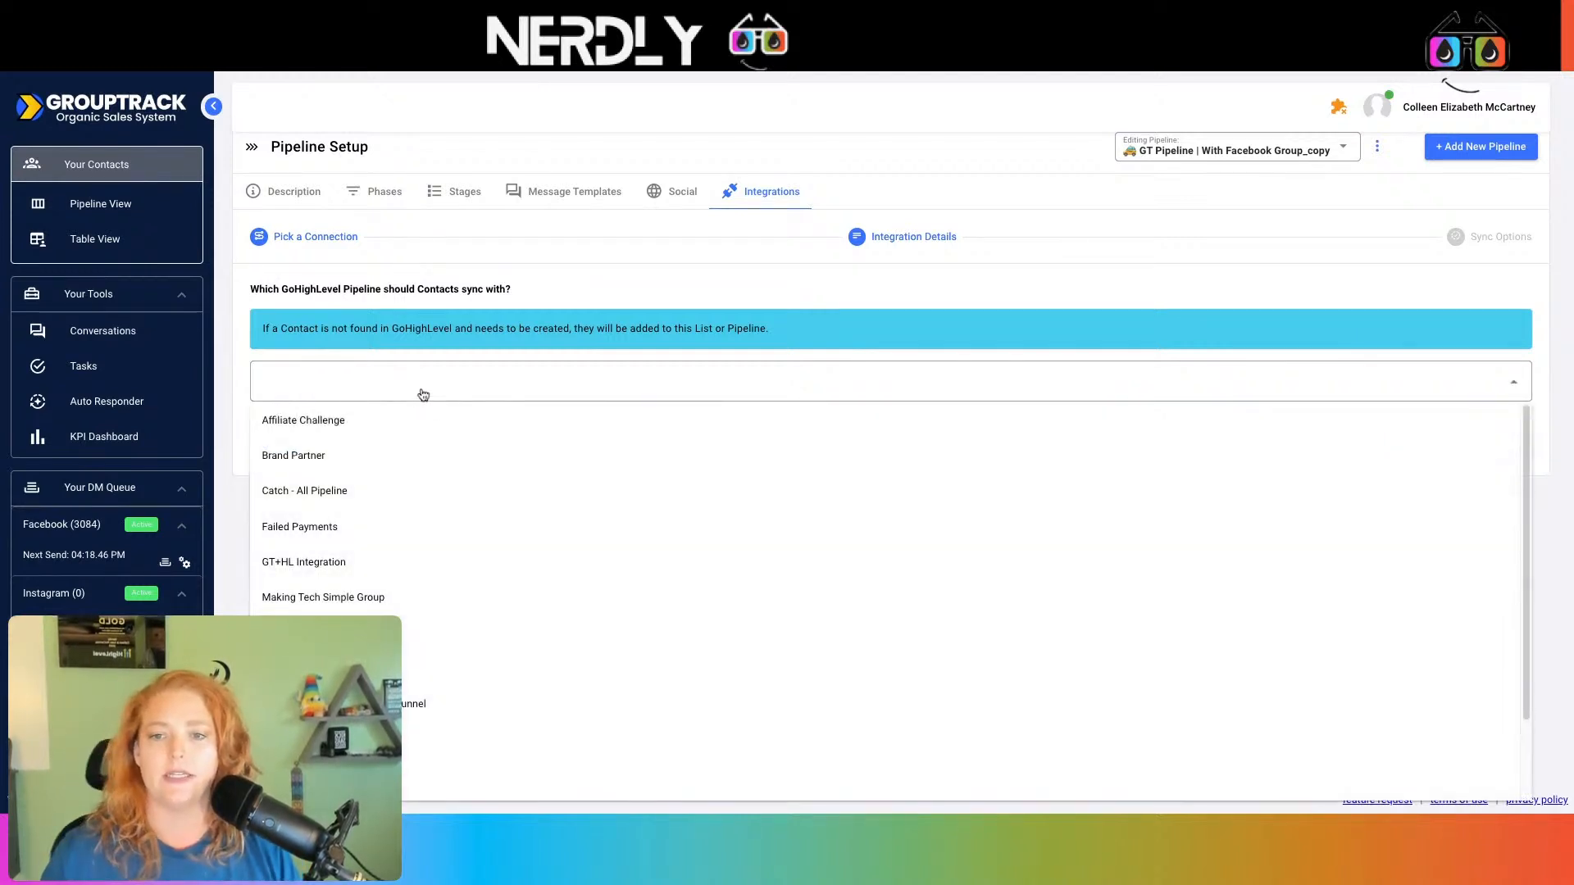
scroll(587, 501, "down", 1)
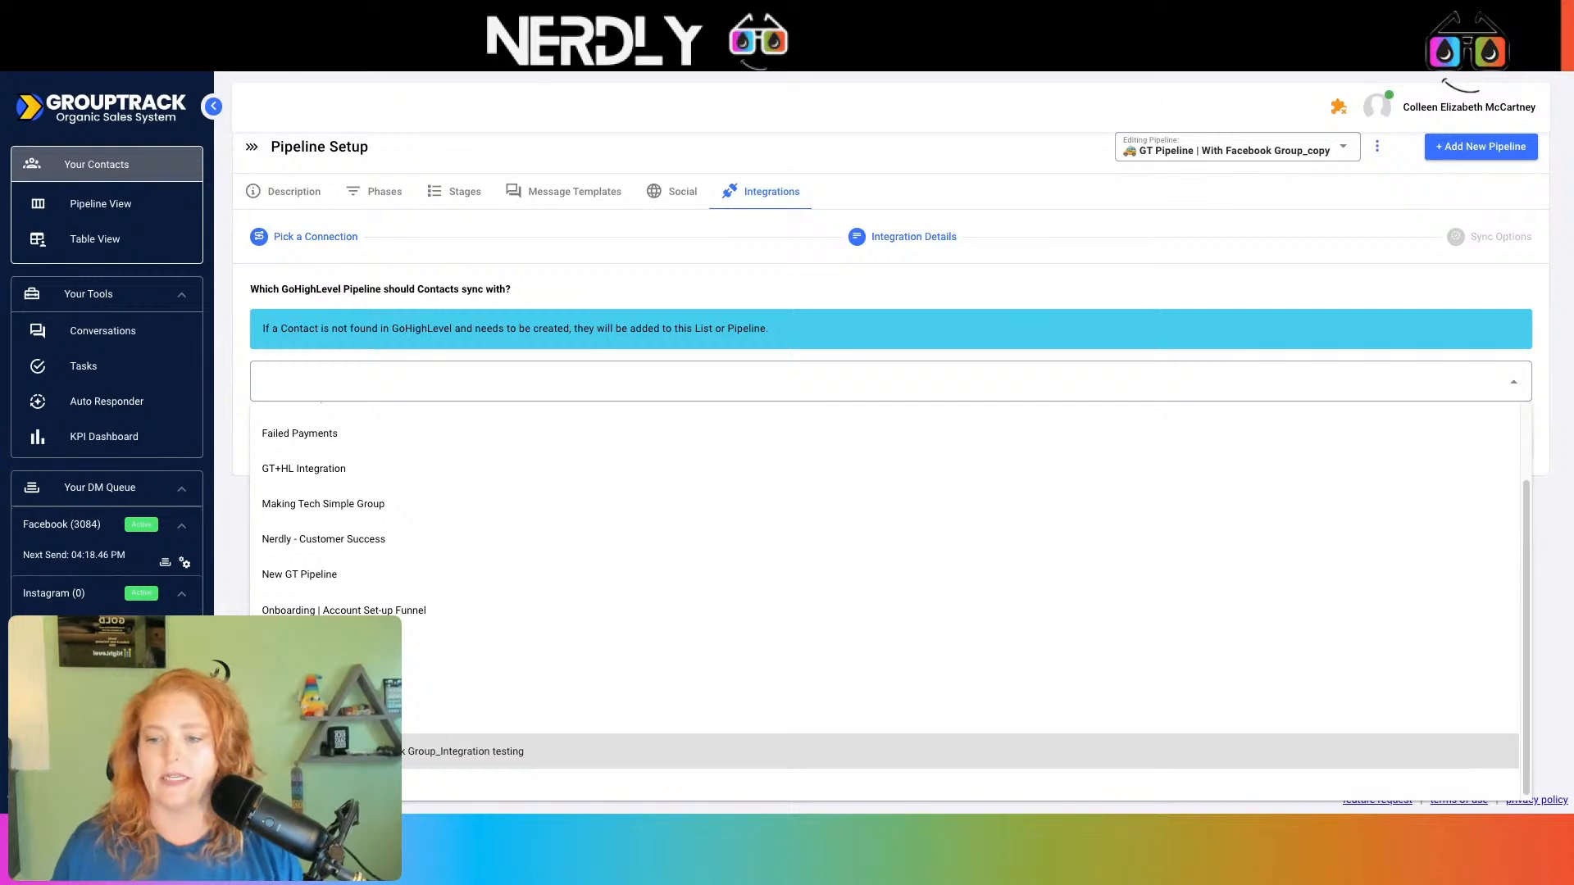
left_click(501, 764)
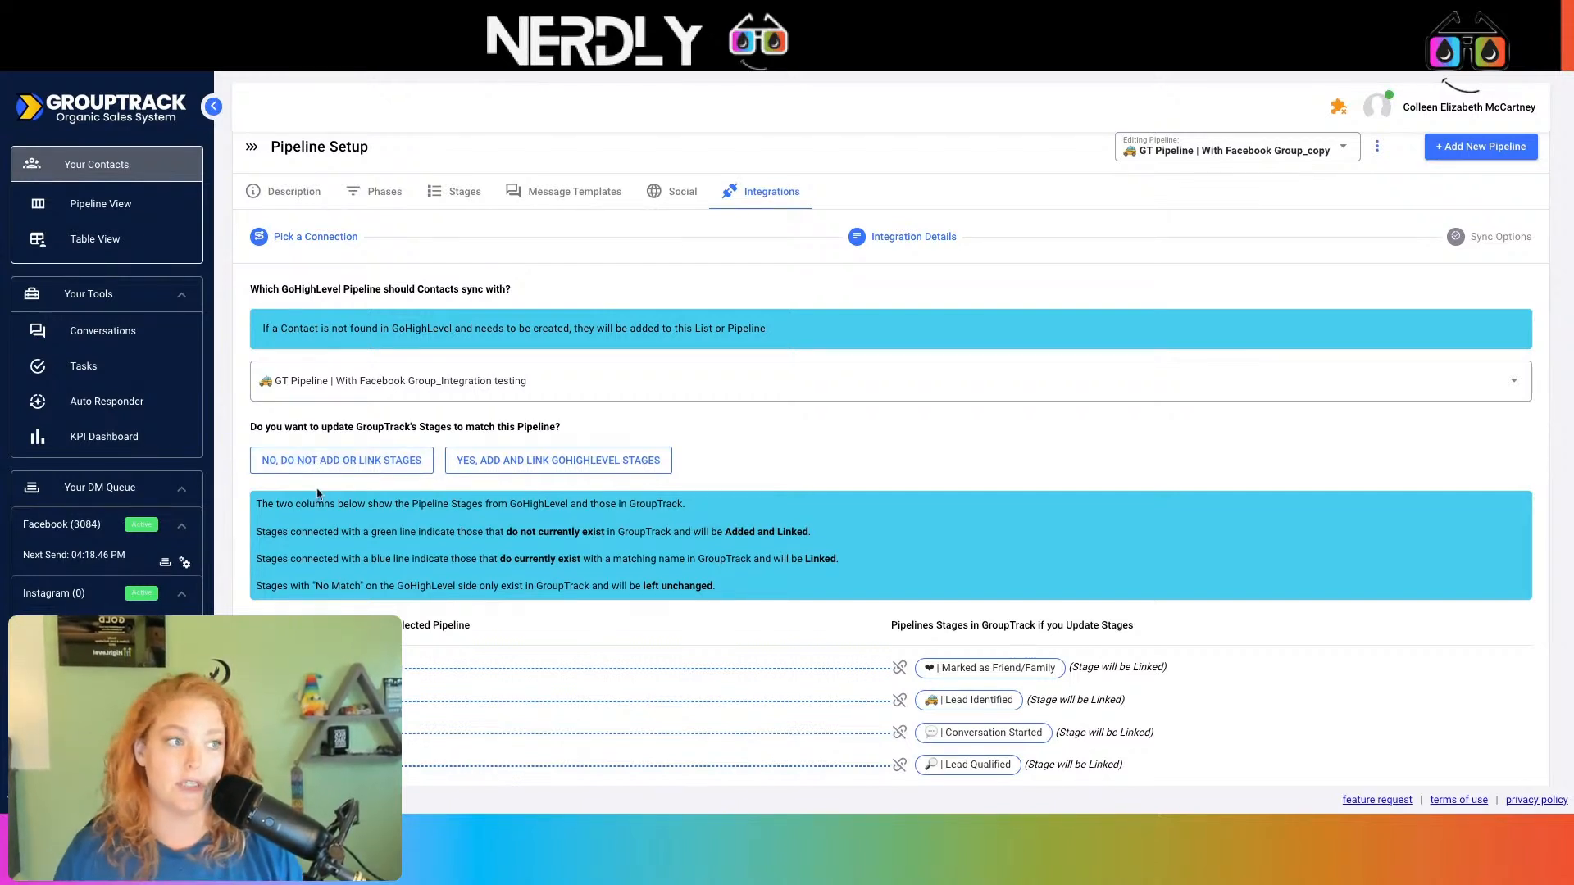
Step: Compare the GoHighLevel stages with the GroupTrack stages they pair with, from Marked as Friend/Family through Not a Good Fit for Offers
scroll(680, 434, "down", 3)
scroll(680, 431, "down", 2)
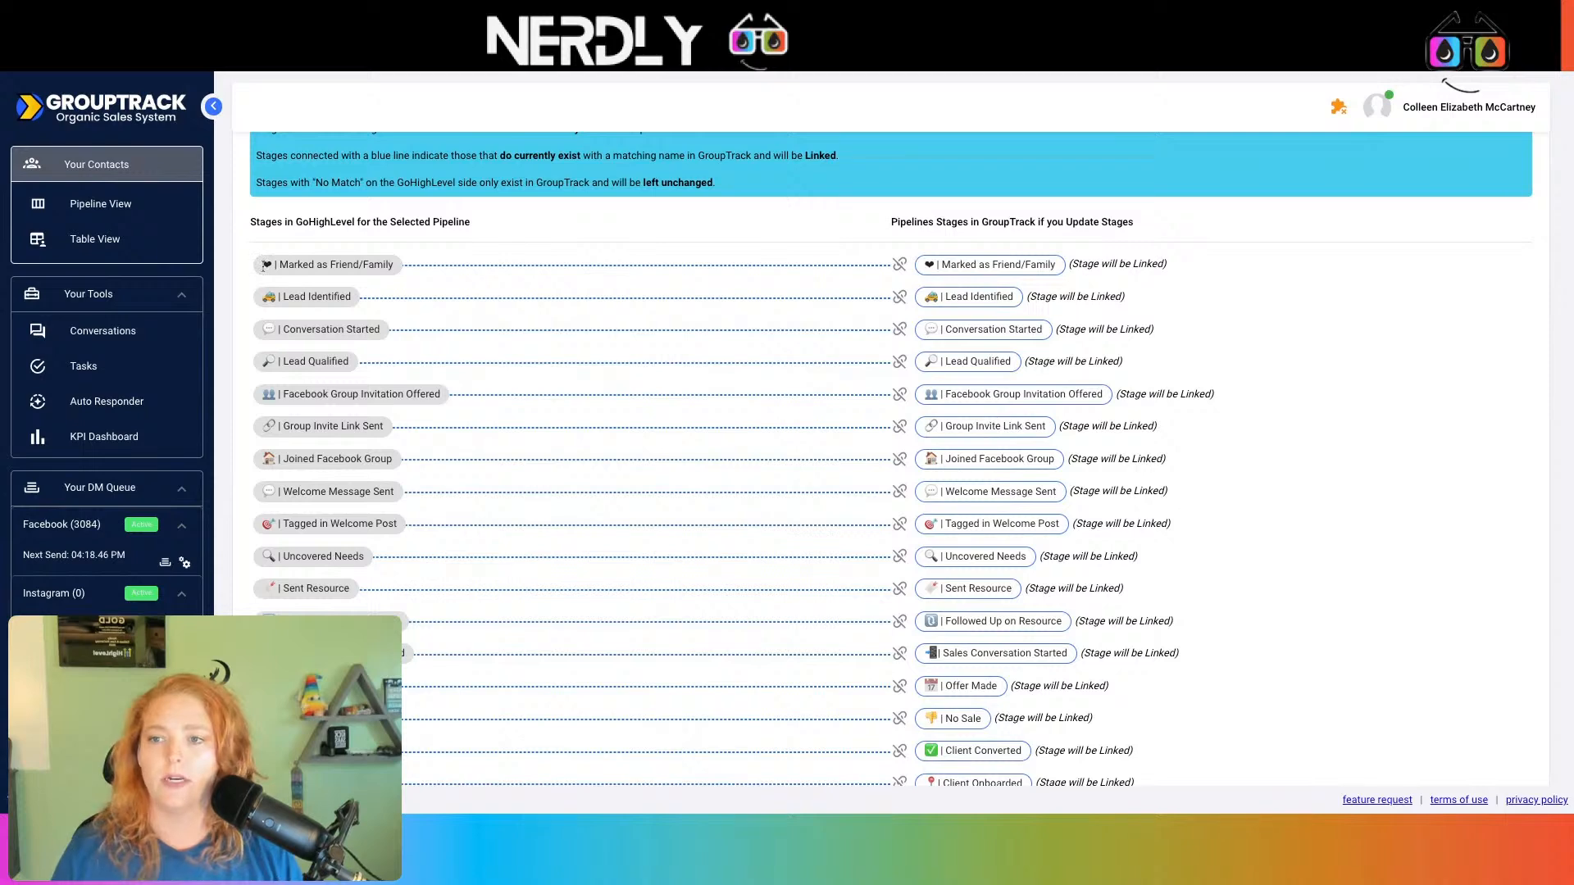
left_click_drag(259, 263, 424, 276)
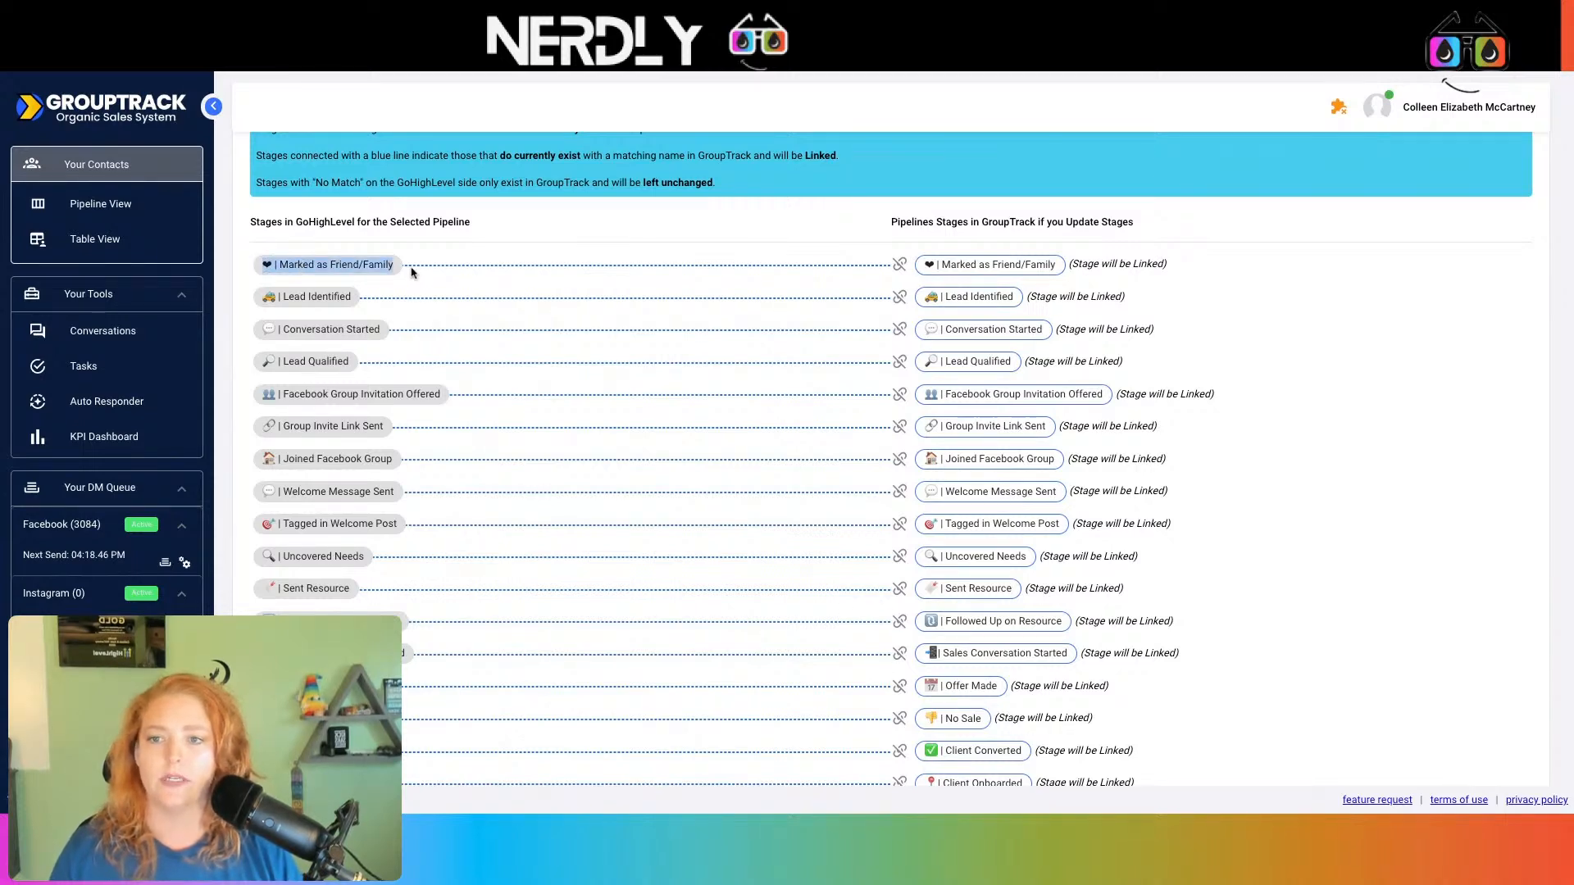
left_click_drag(926, 264, 1058, 275)
left_click(1056, 269)
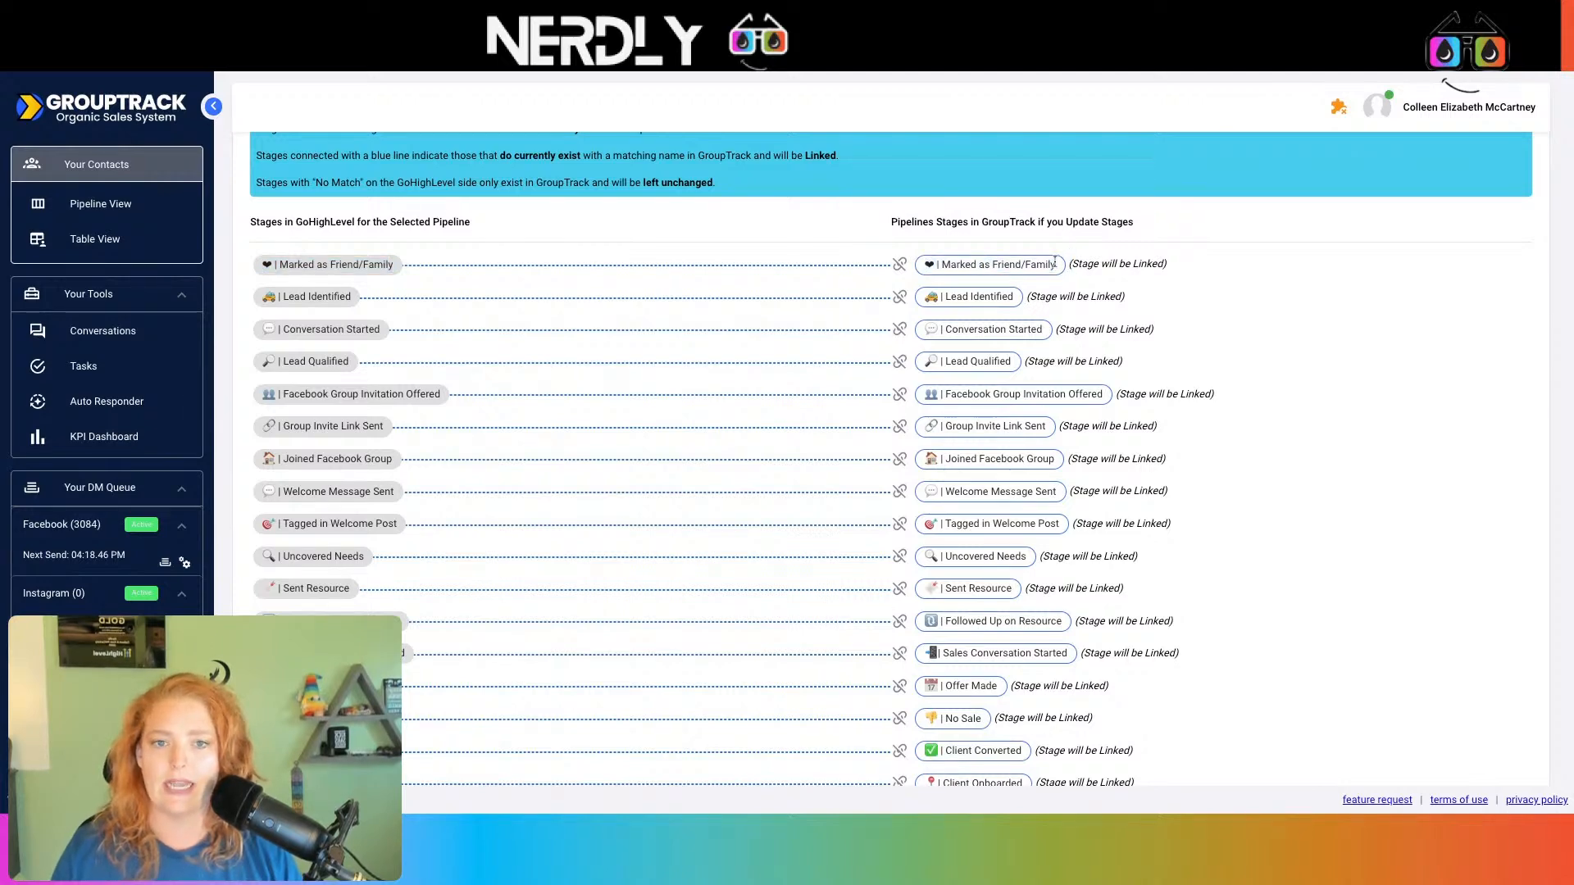
scroll(1057, 264, "down", 3)
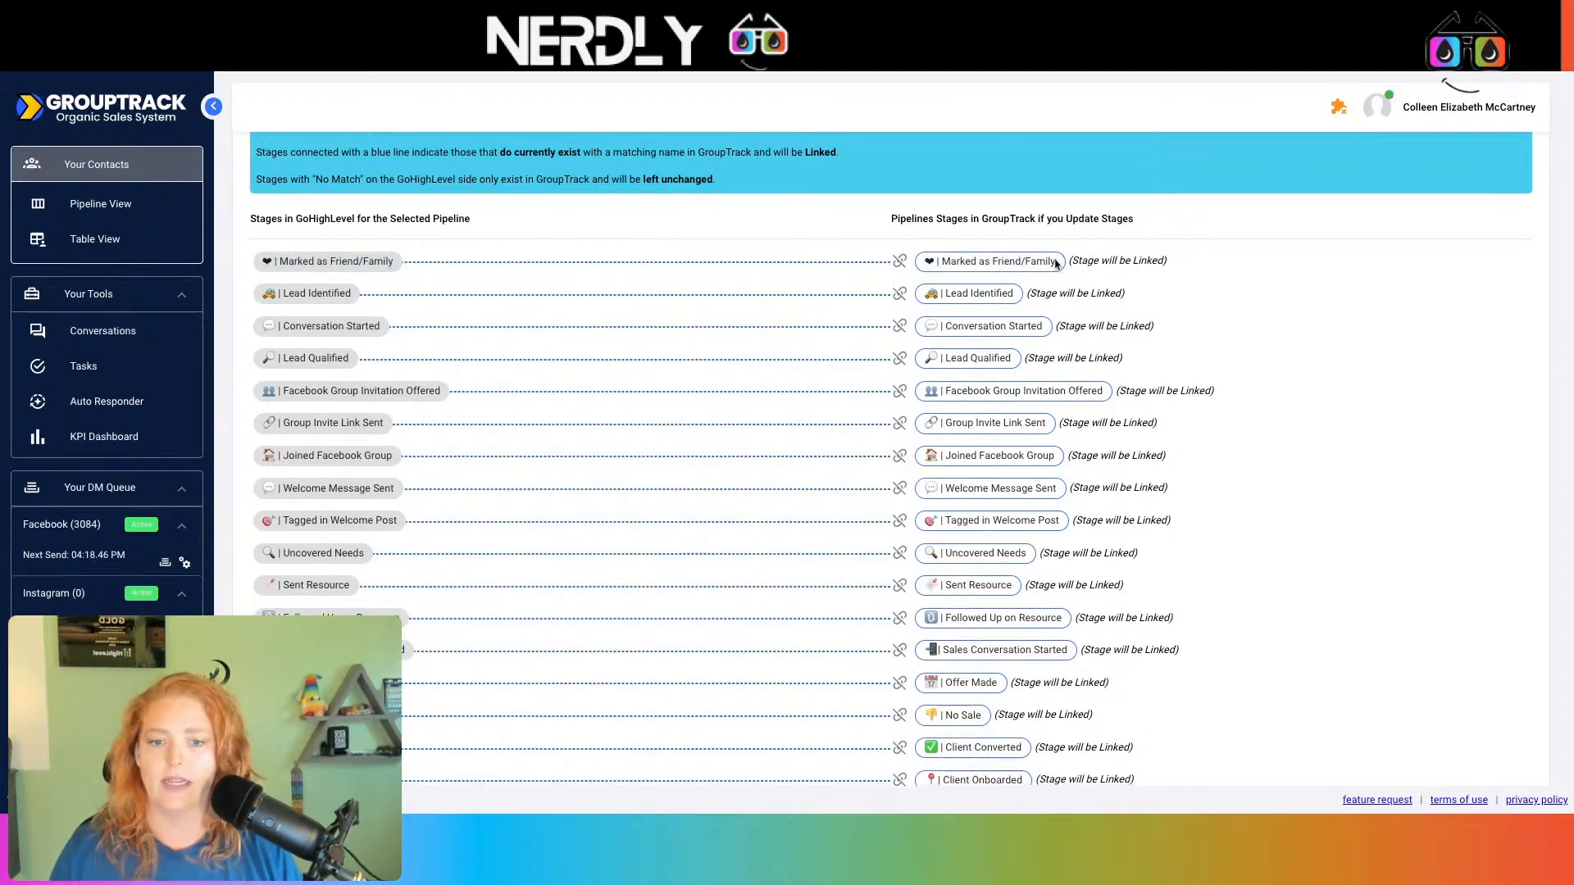
scroll(1056, 264, "up", 1)
scroll(949, 266, "up", 2)
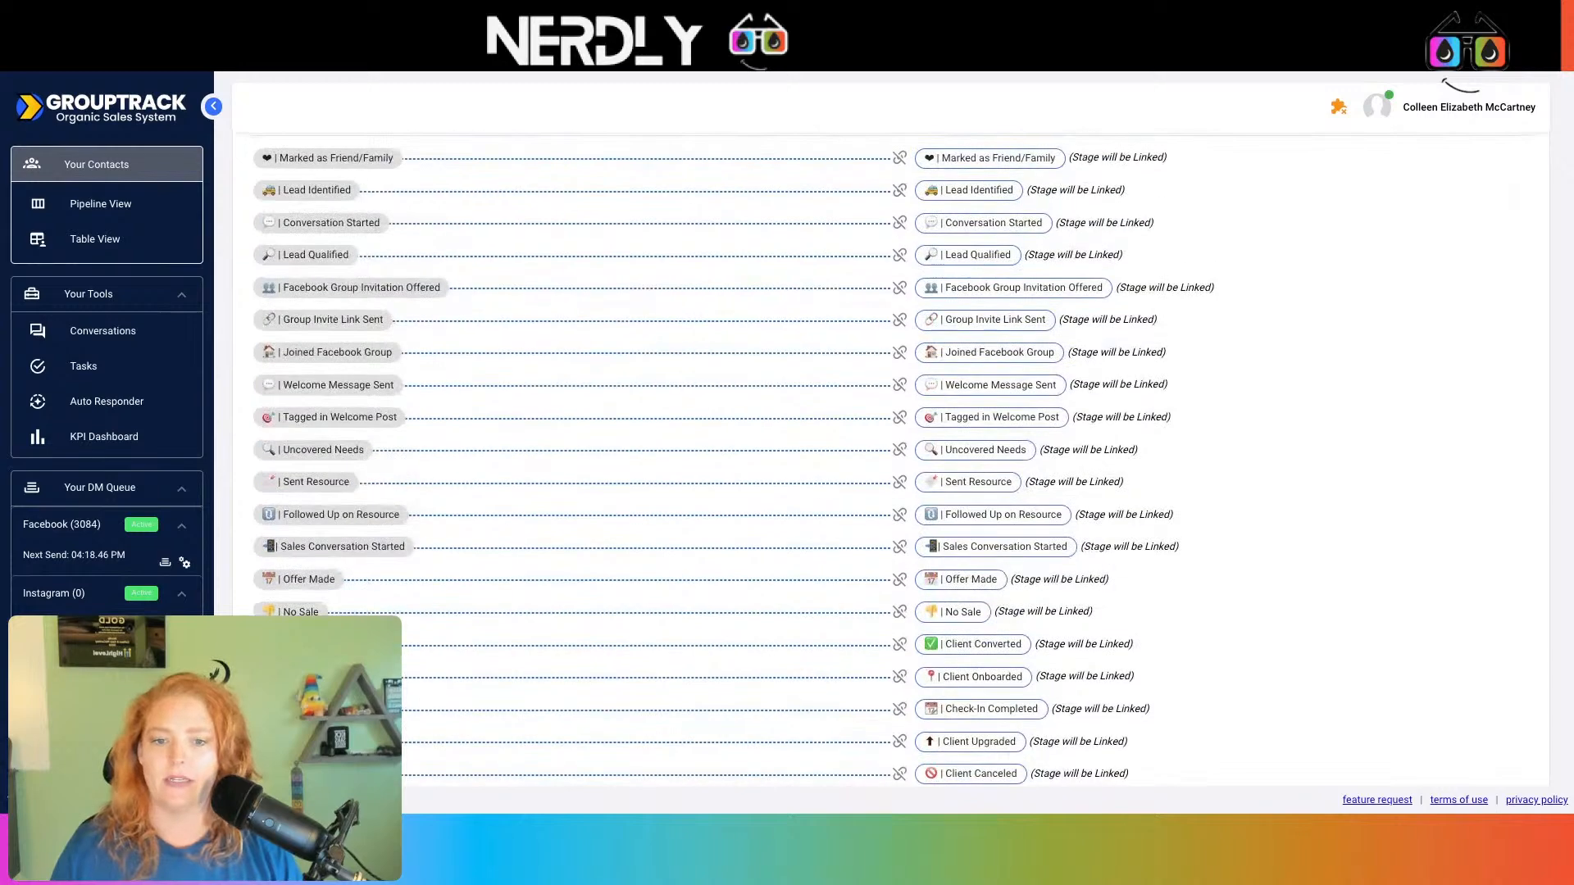
scroll(827, 441, "down", 3)
scroll(825, 441, "up", 1)
scroll(824, 439, "up", 2)
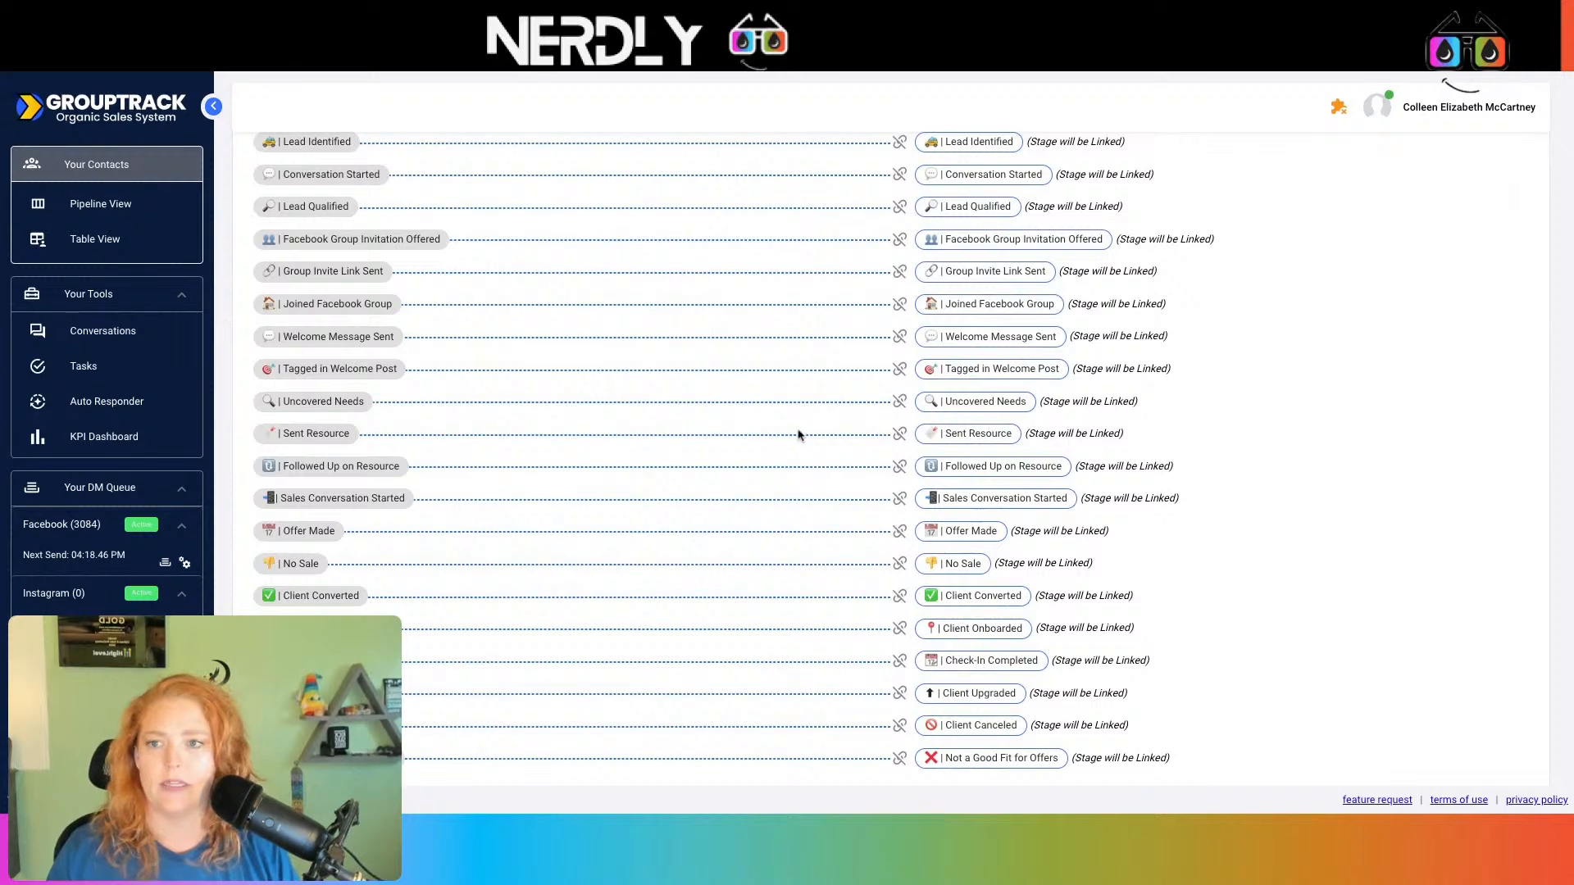
scroll(748, 438, "up", 1)
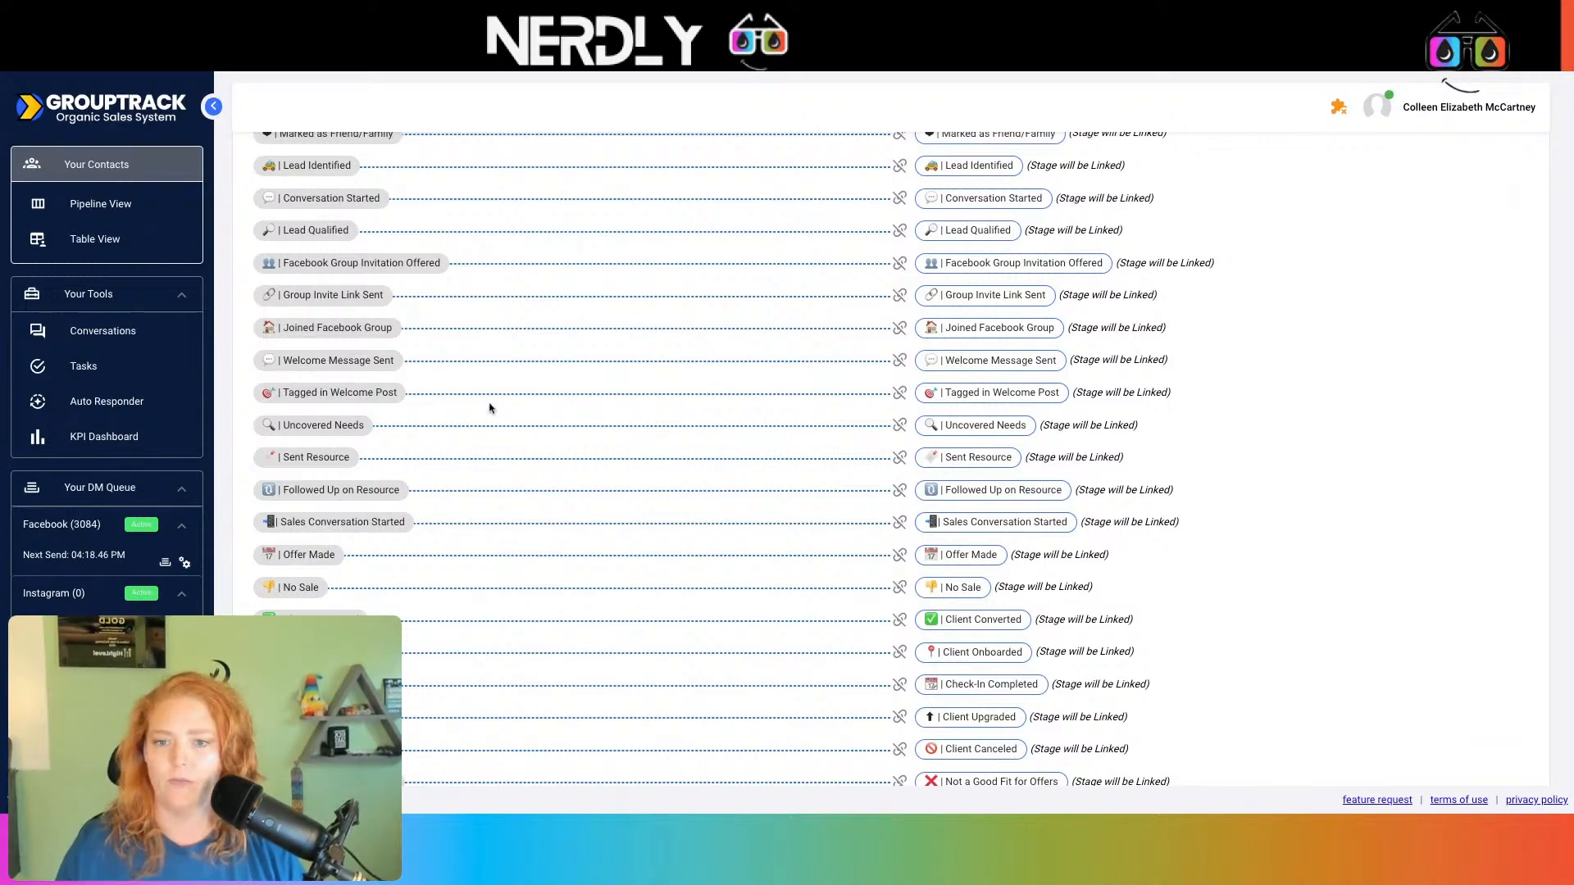
scroll(492, 409, "down", 3)
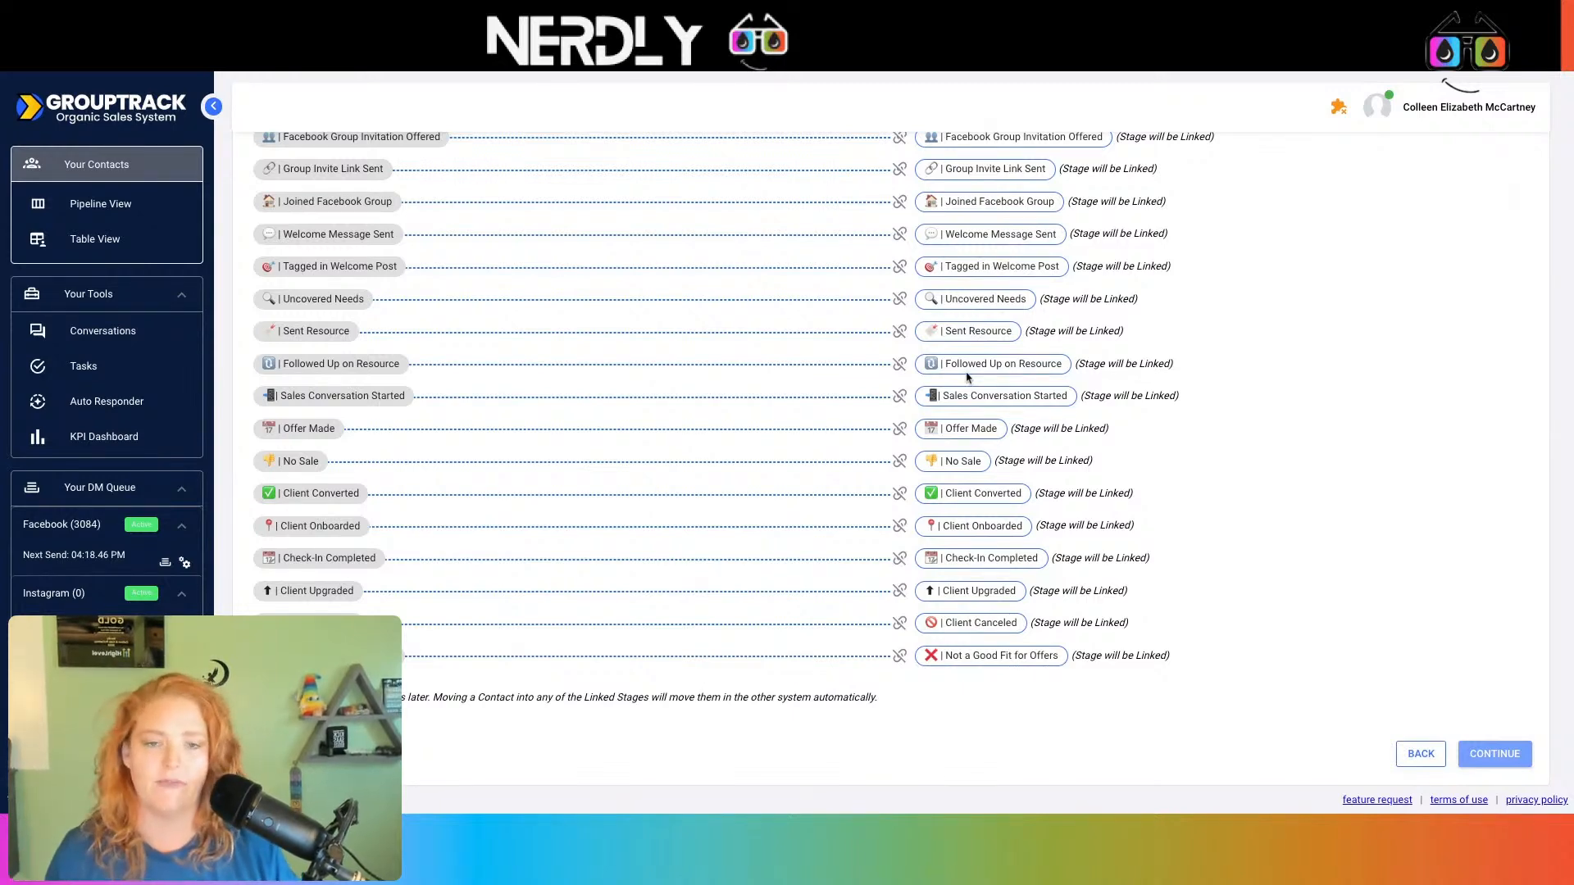
scroll(968, 375, "up", 1)
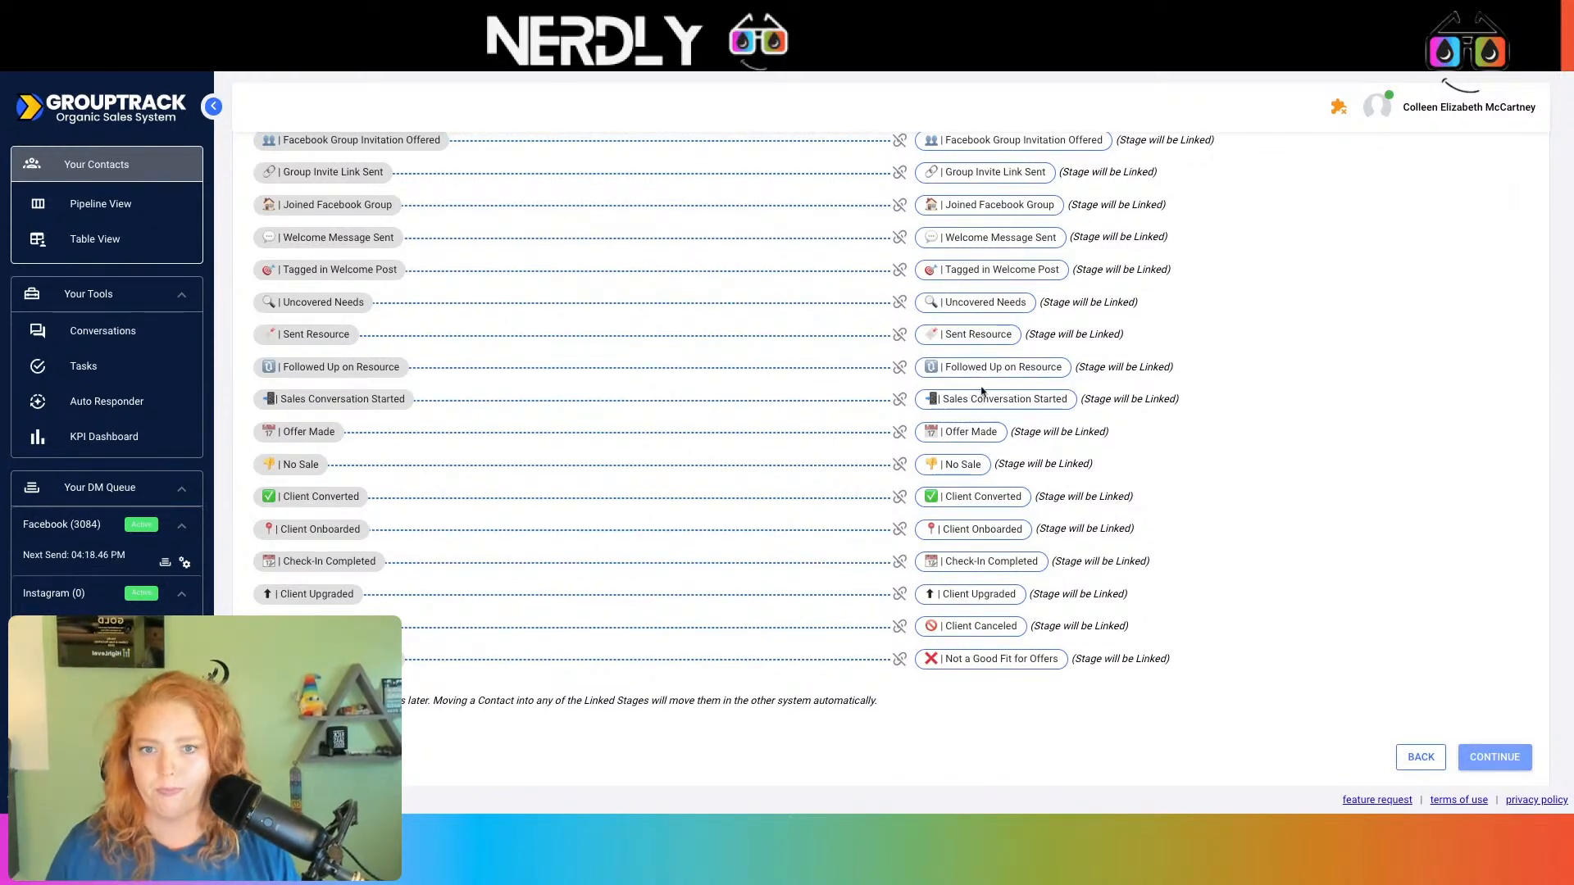
scroll(982, 392, "up", 4)
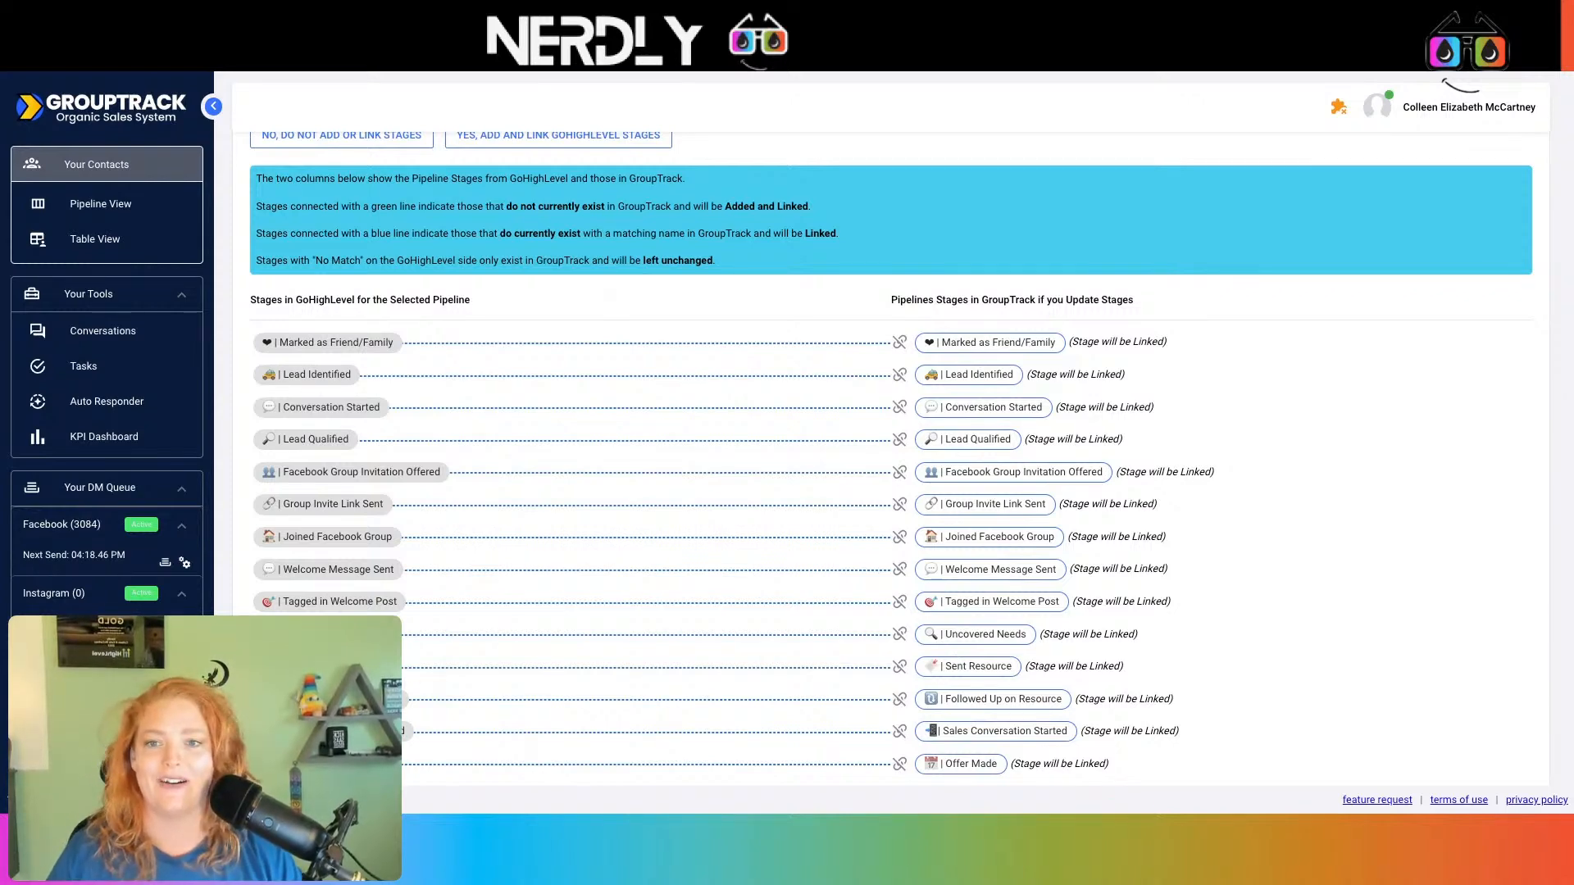
scroll(779, 525, "up", 2)
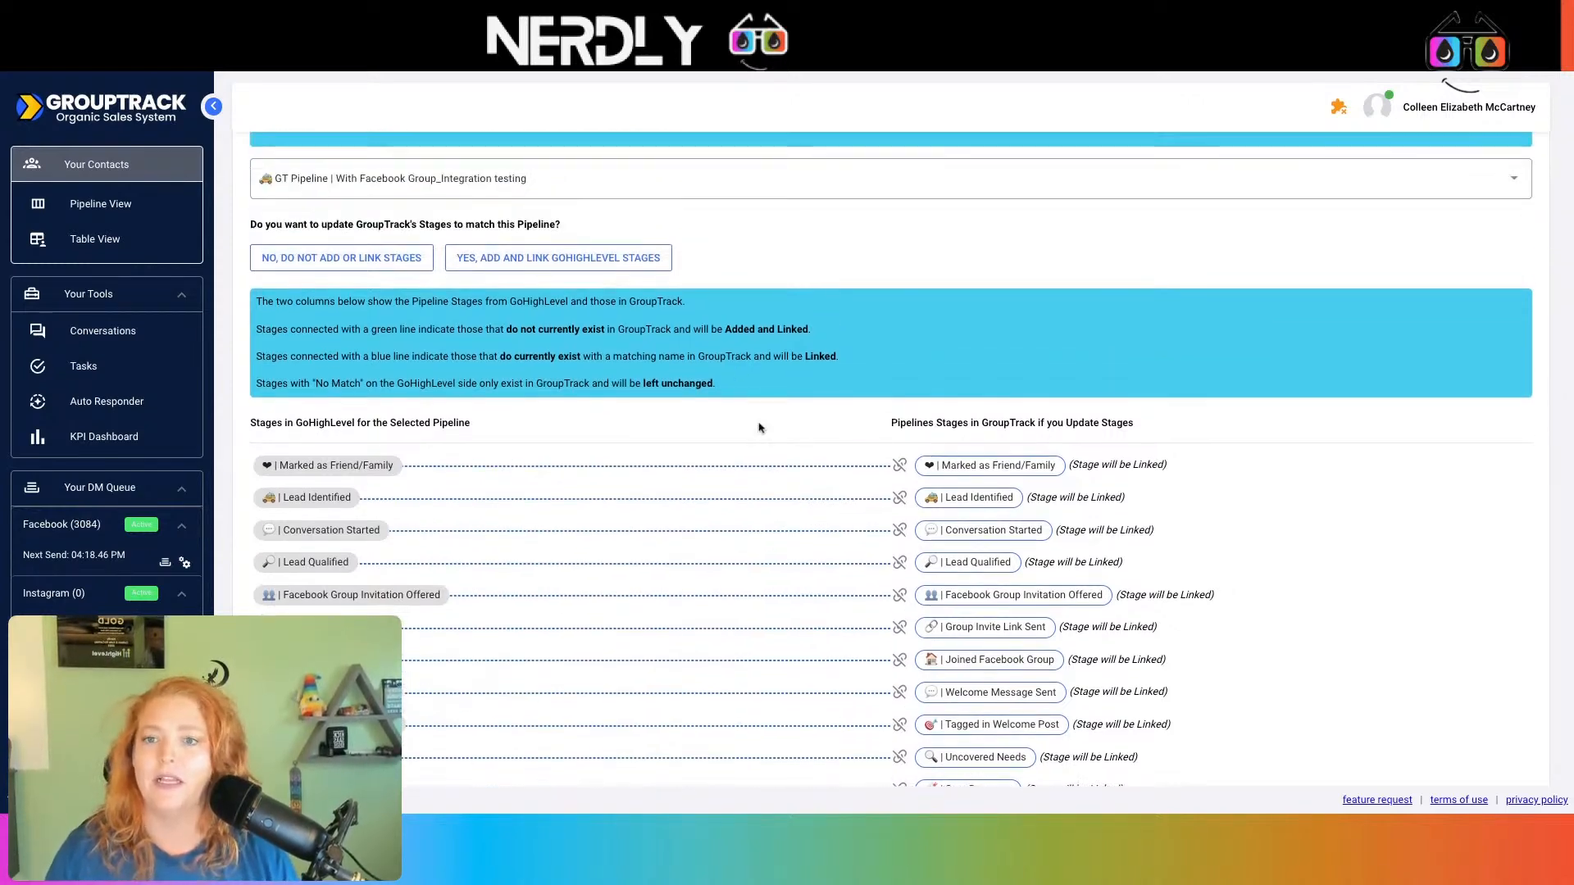
Step: Choose to add and link the GoHighLevel stages in GroupTrack and continue to the sync options
left_click(496, 260)
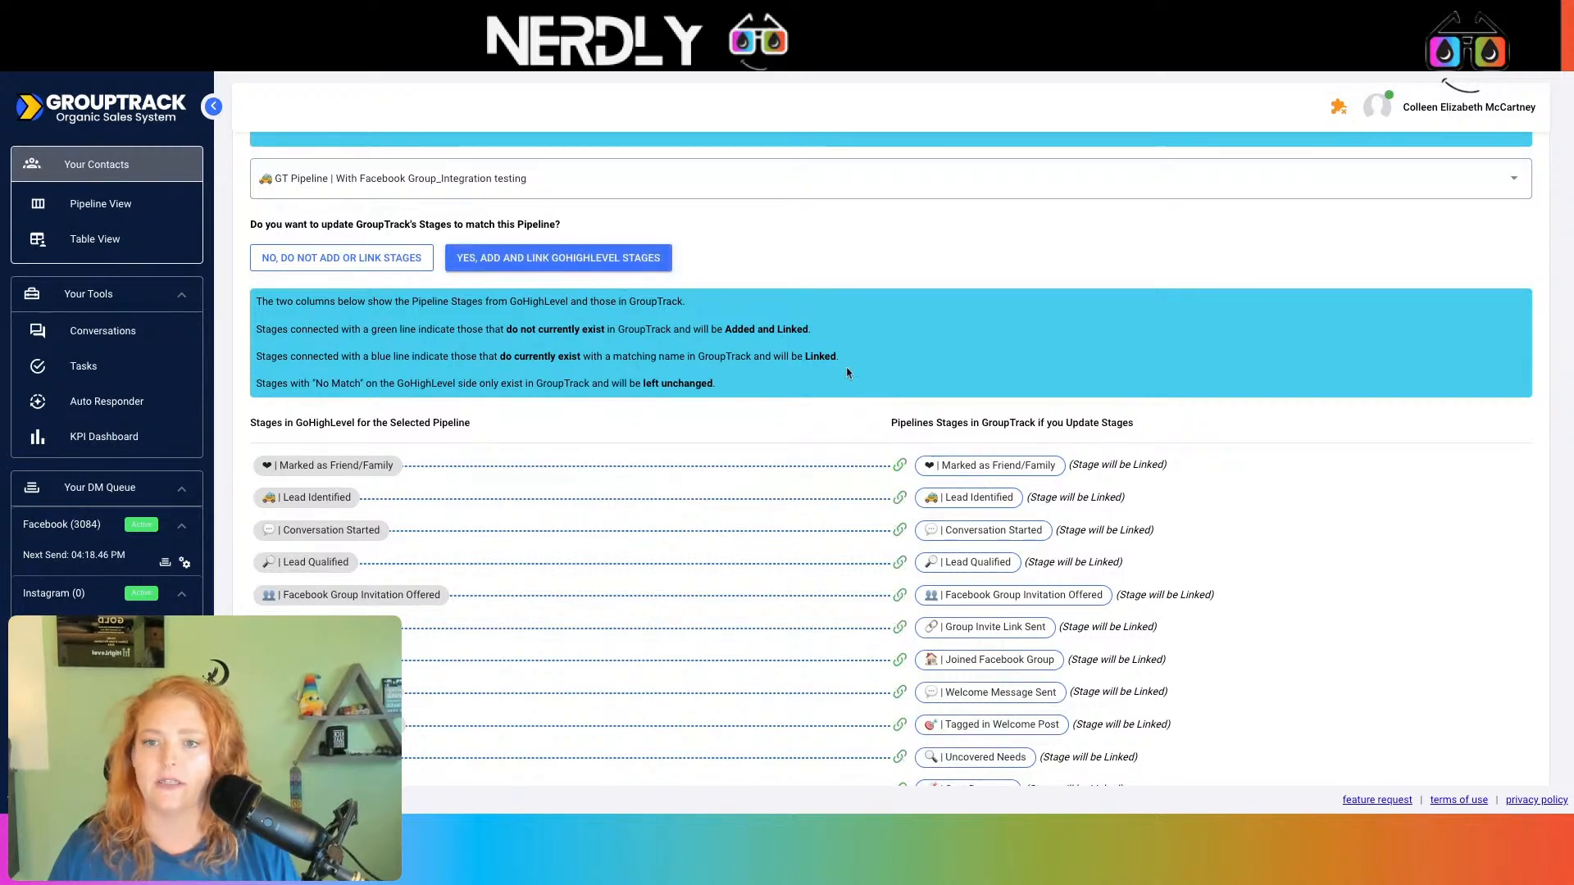
scroll(845, 358, "down", 5)
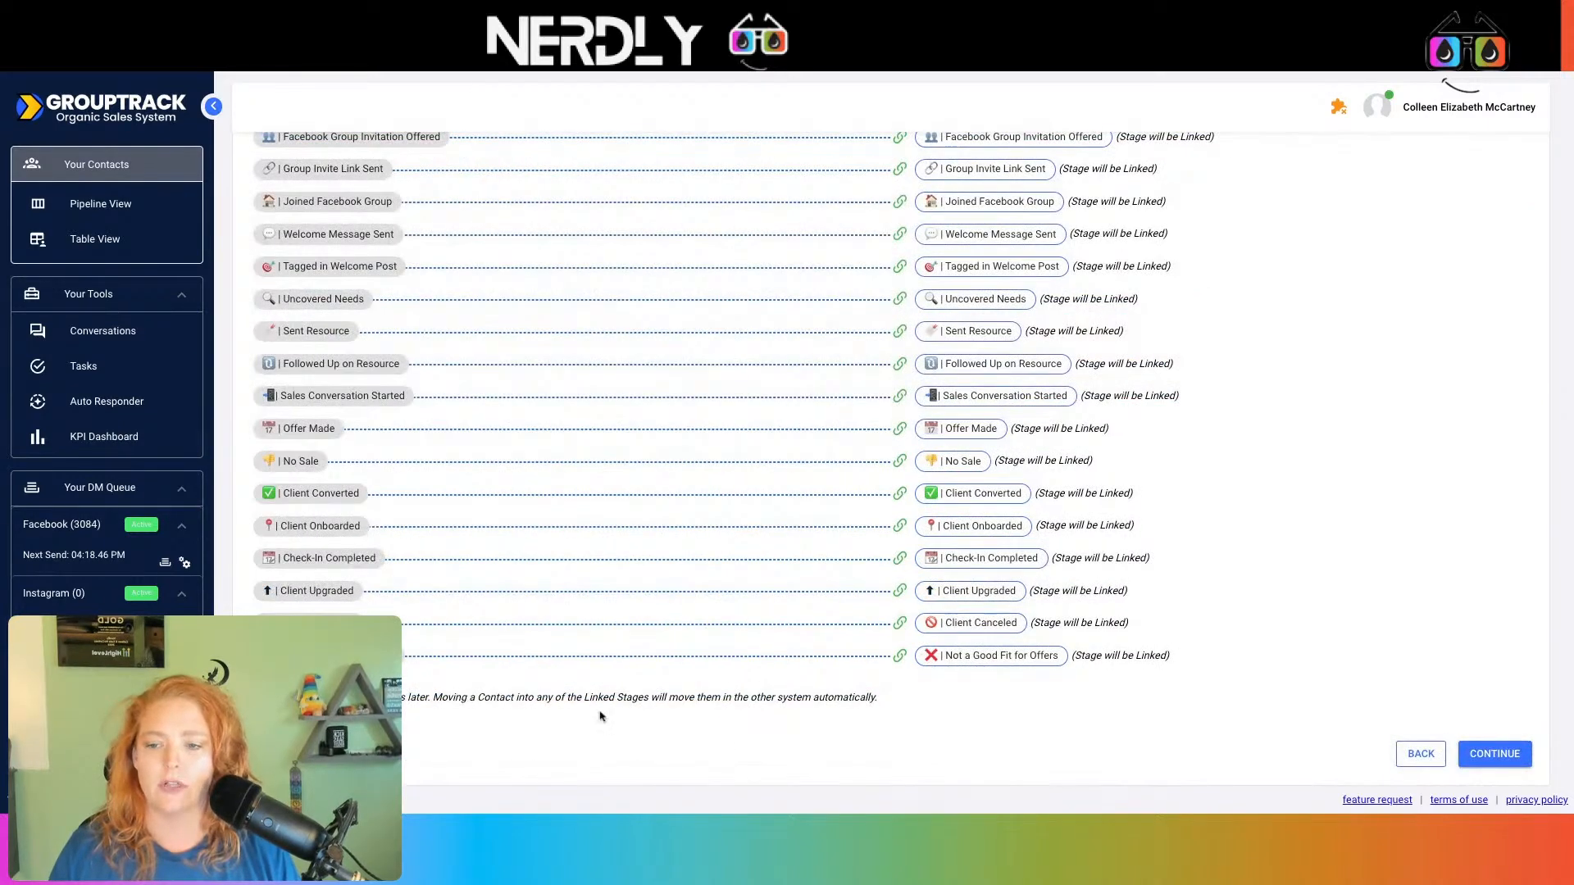
left_click(1519, 762)
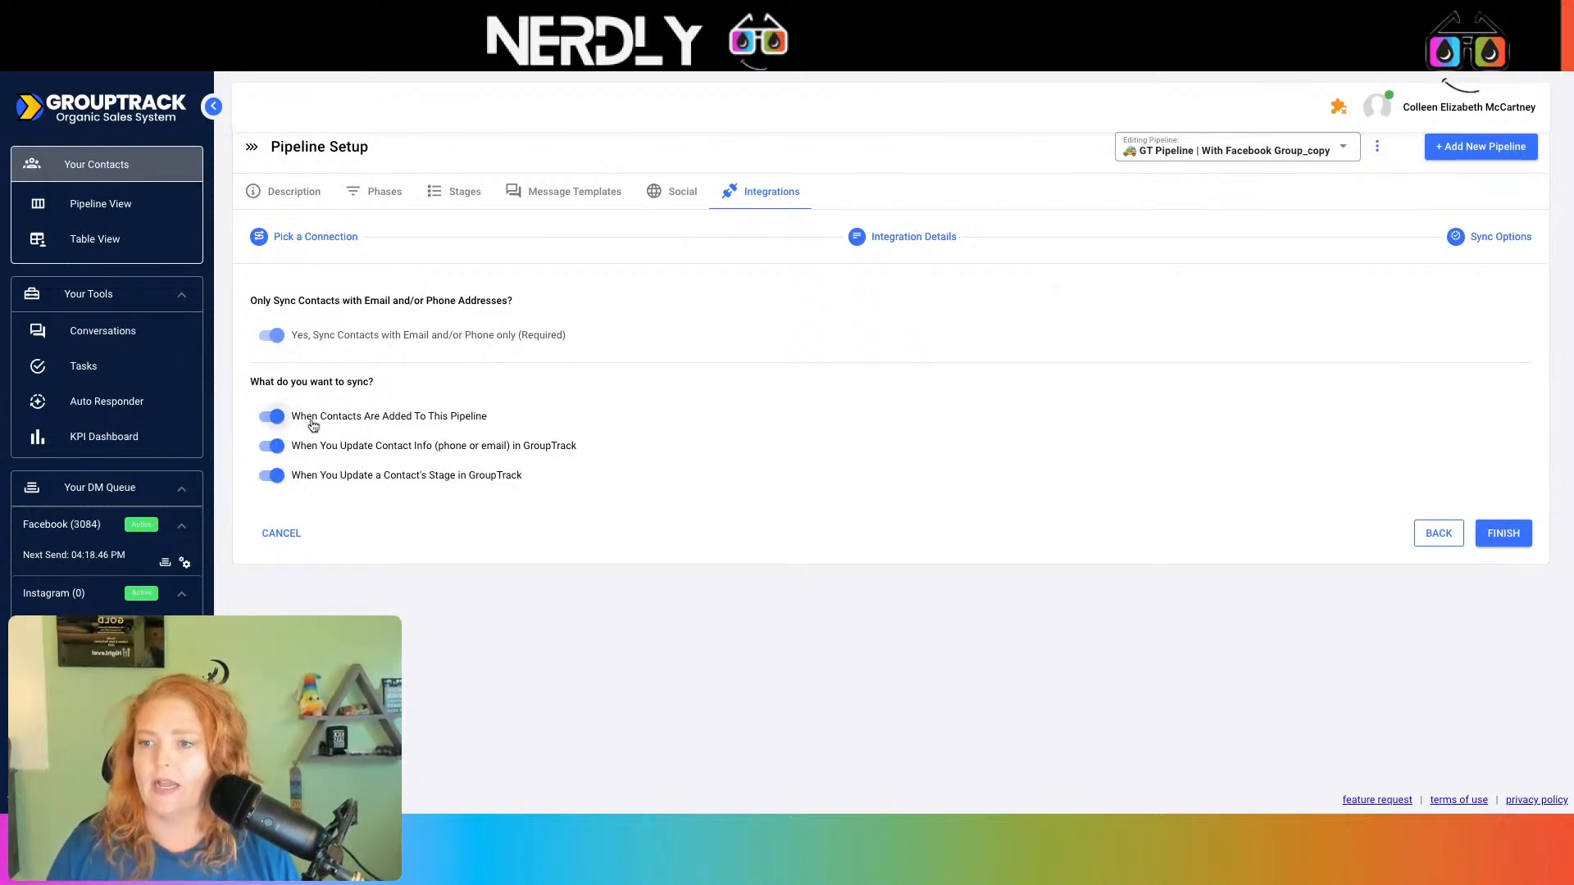
Step: Check what will sync and finish the integration with contact additions, contact info updates and stage updates all enabled
left_click_drag(251, 381, 412, 400)
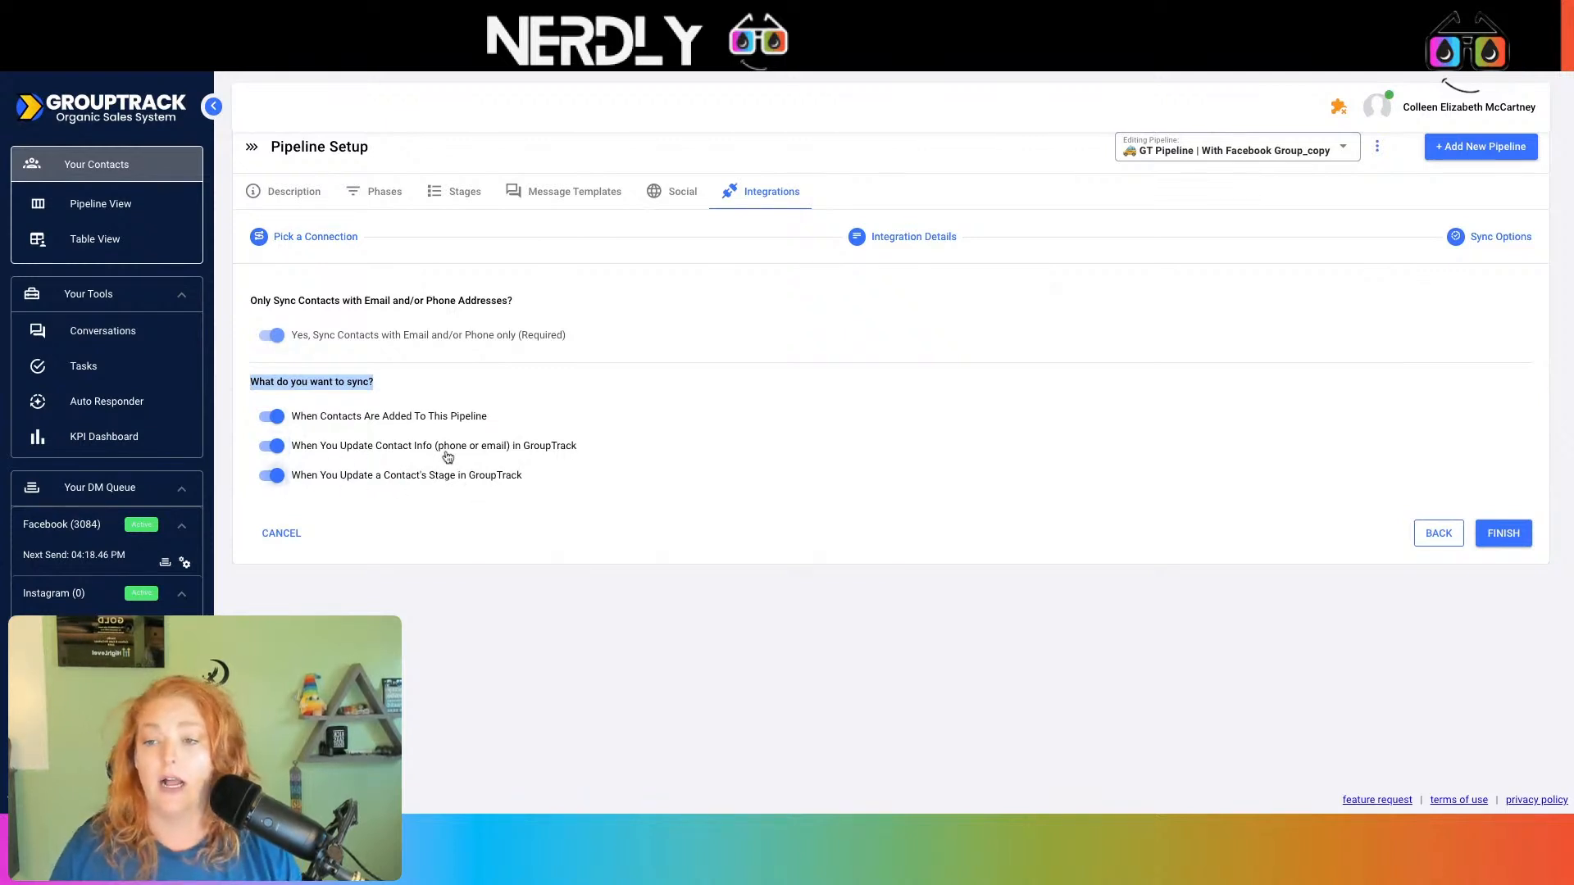
left_click(420, 392)
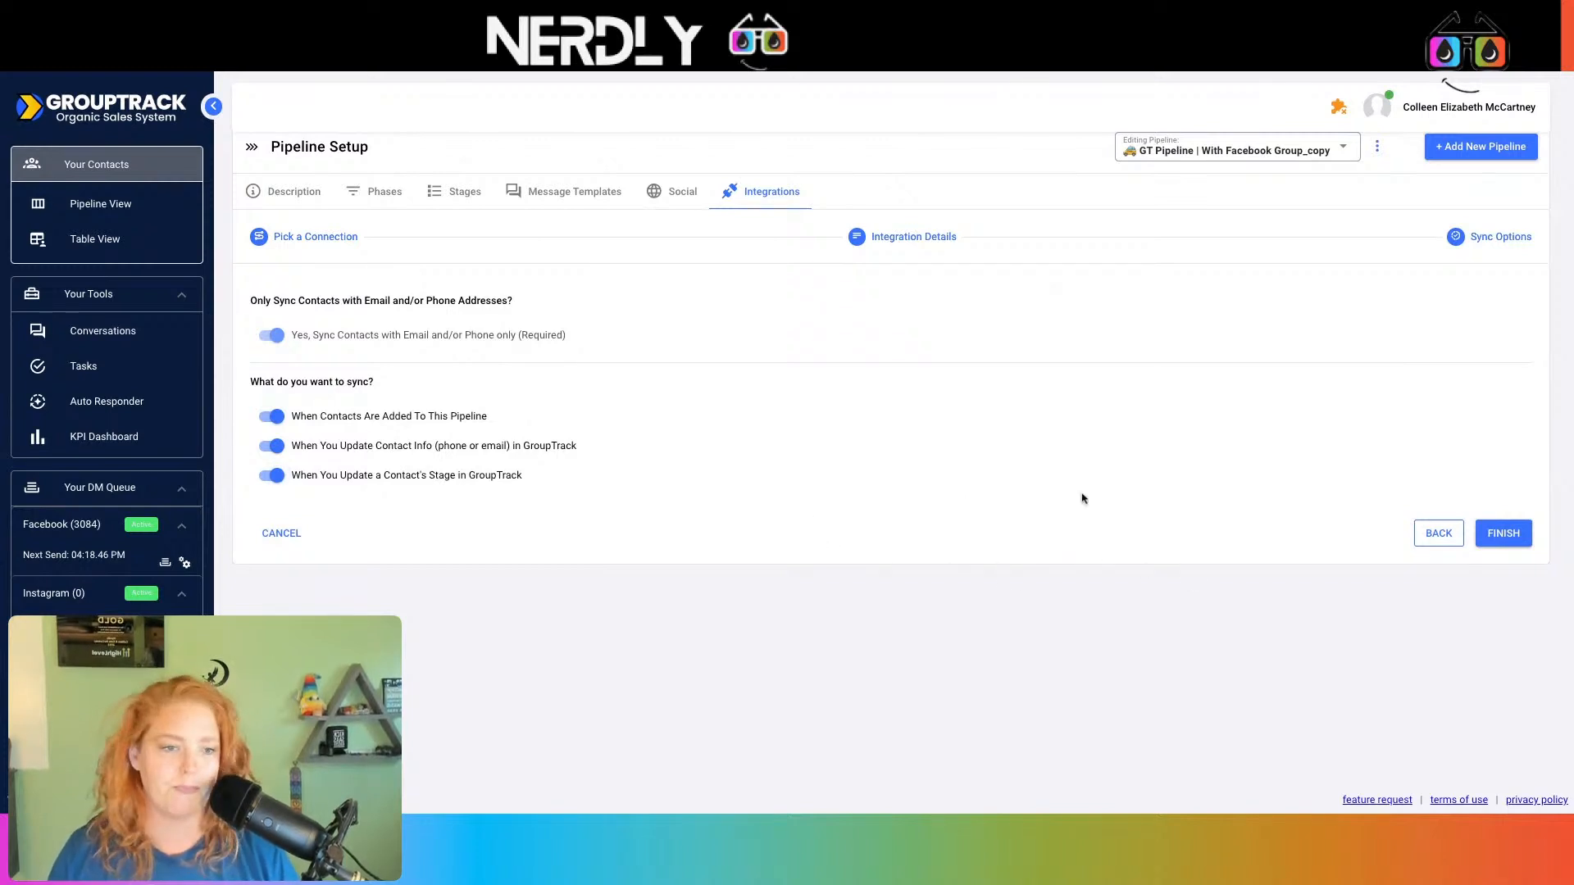
left_click(1503, 548)
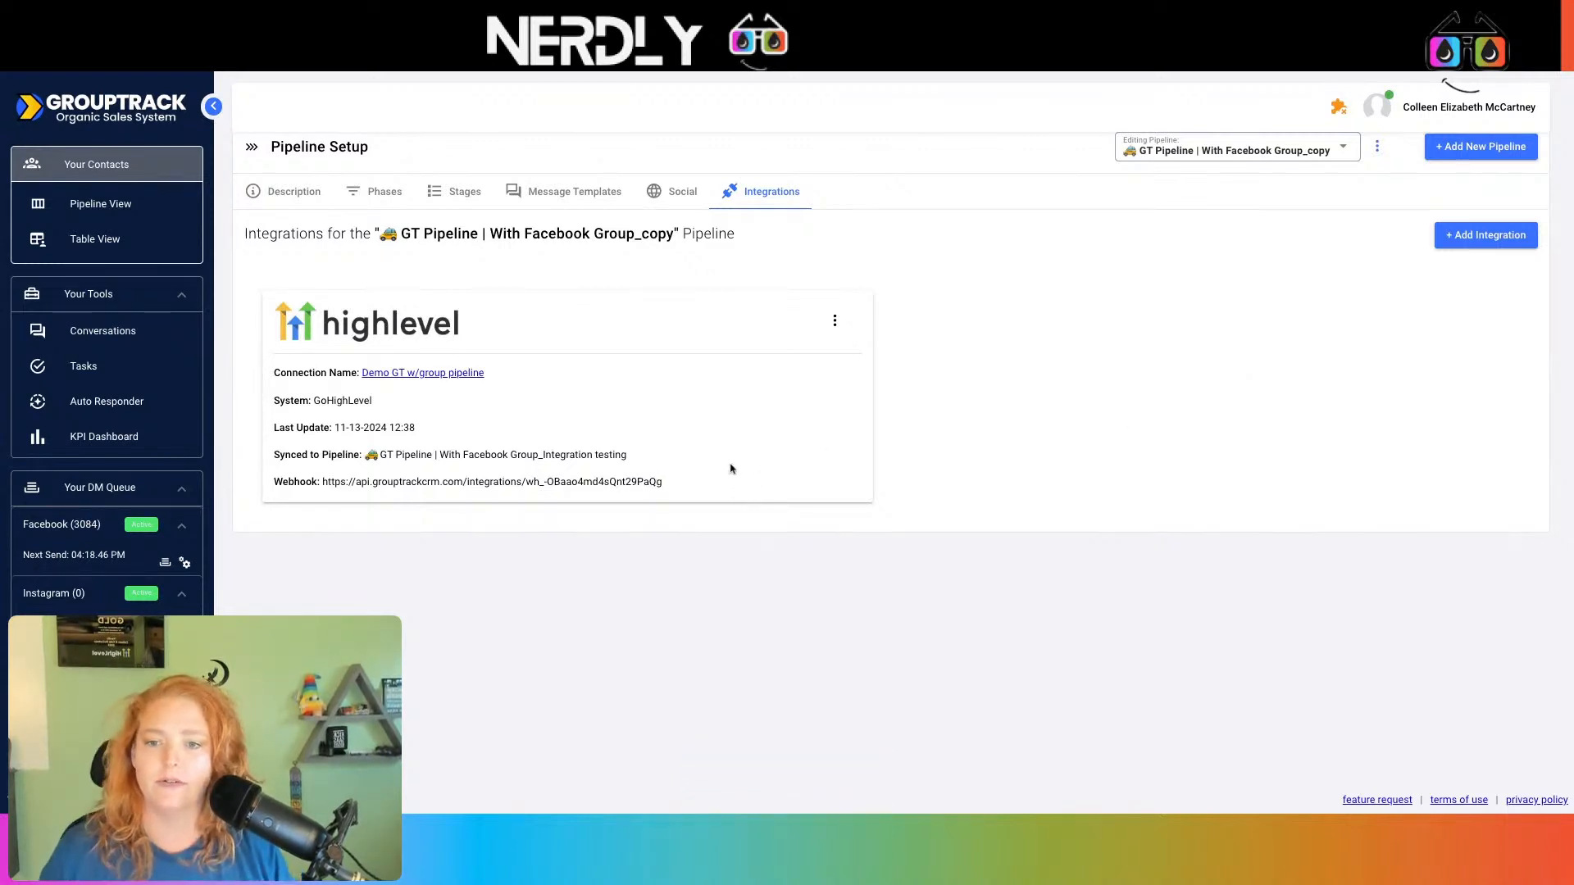
Step: Copy the new integration's webhook URL, switch to Nerdly and create an automation workflow from scratch
left_click_drag(718, 485, 319, 485)
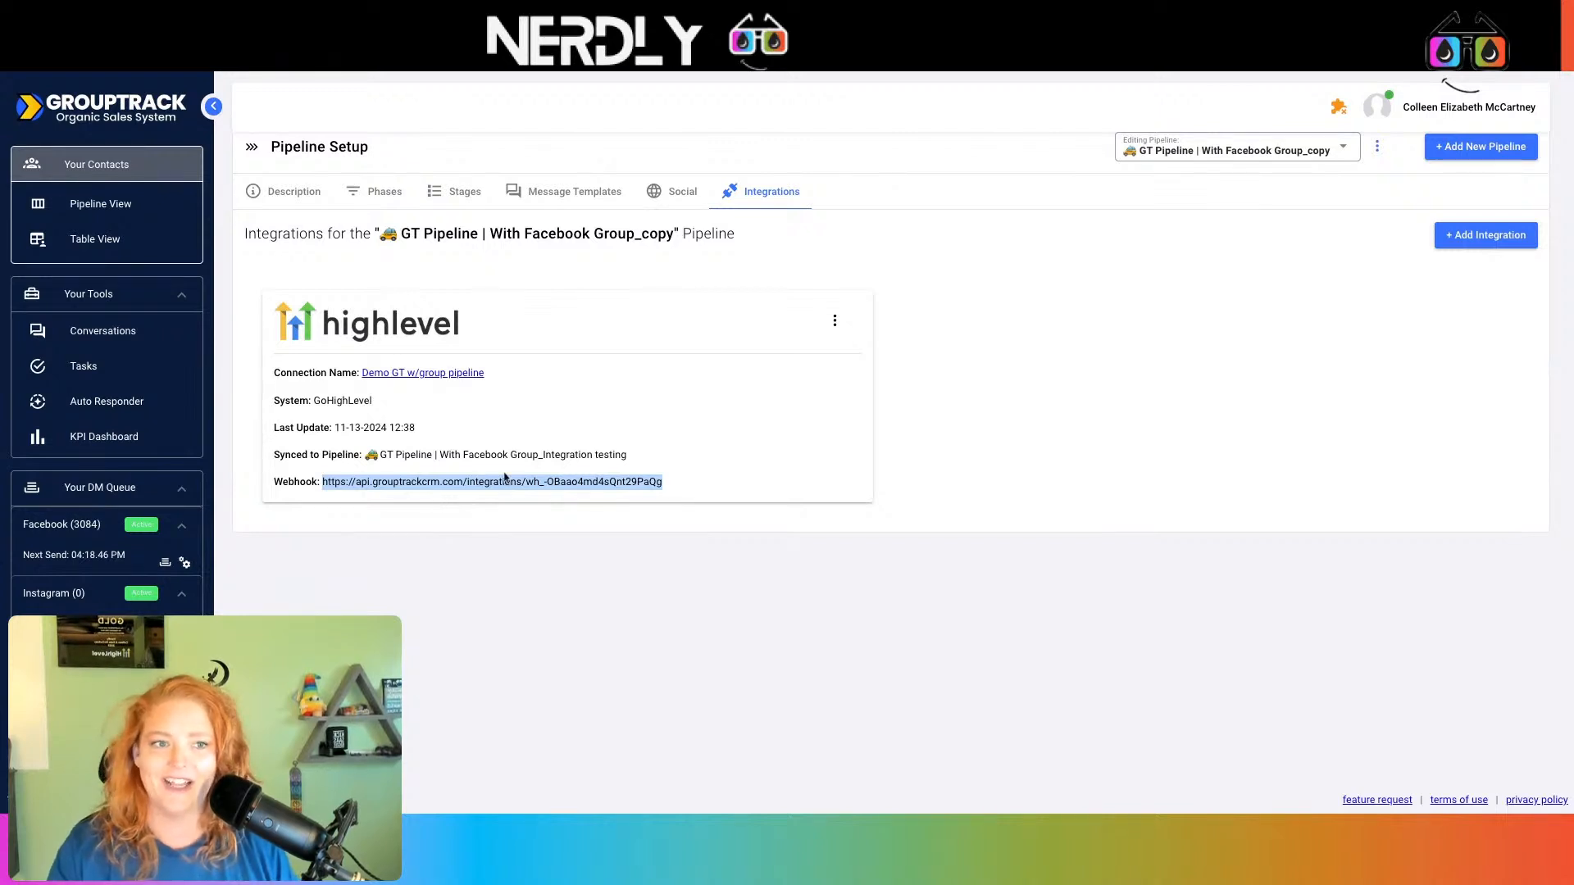
left_click(1147, 72)
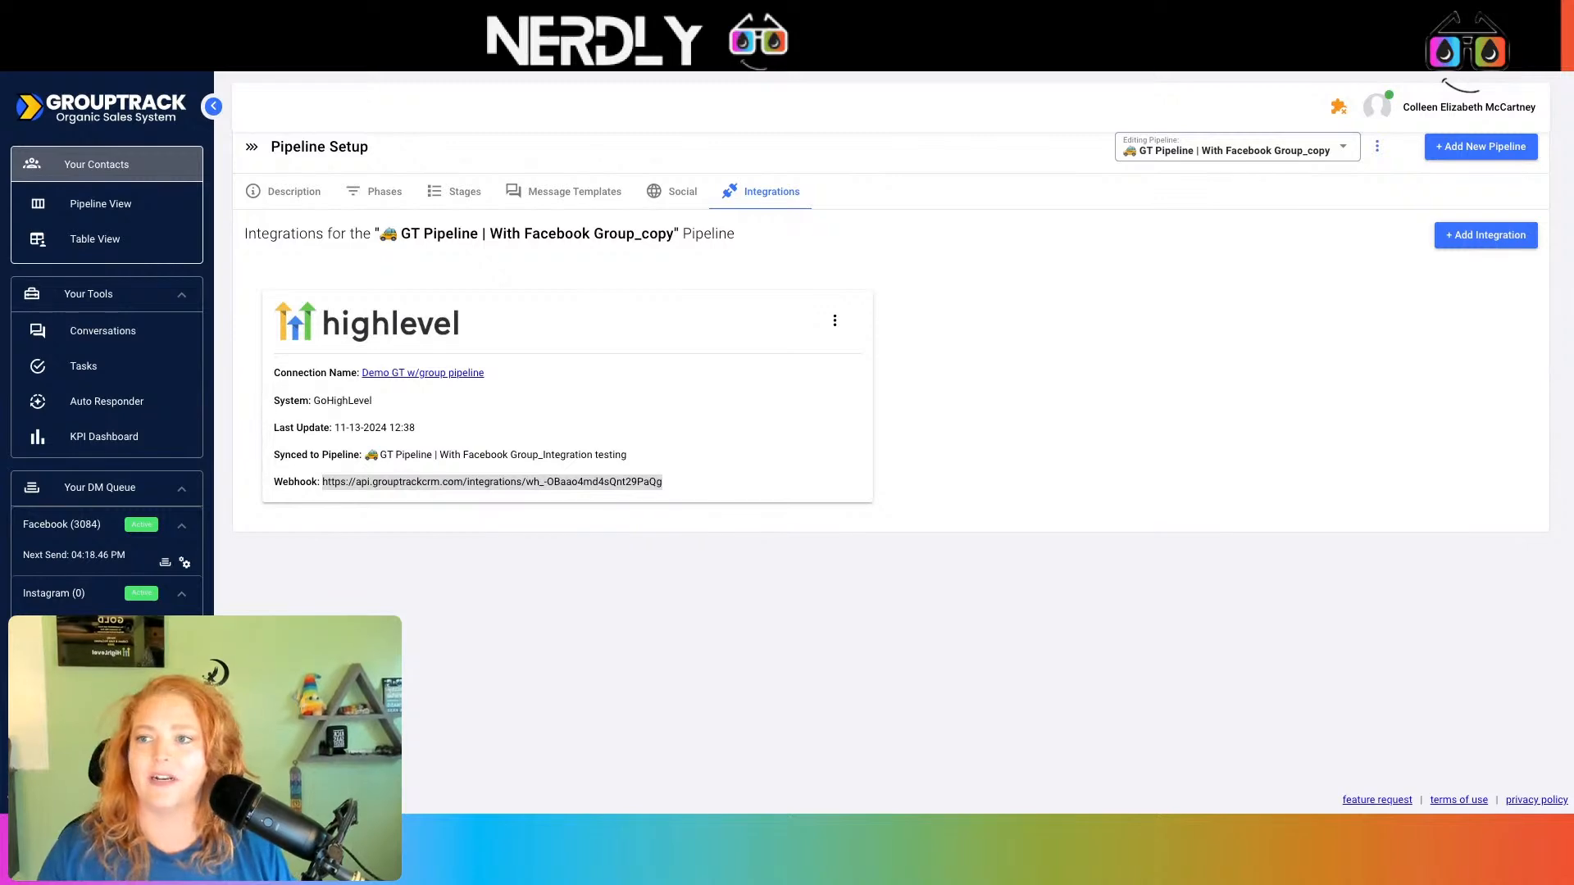
key("ctrl+Tab")
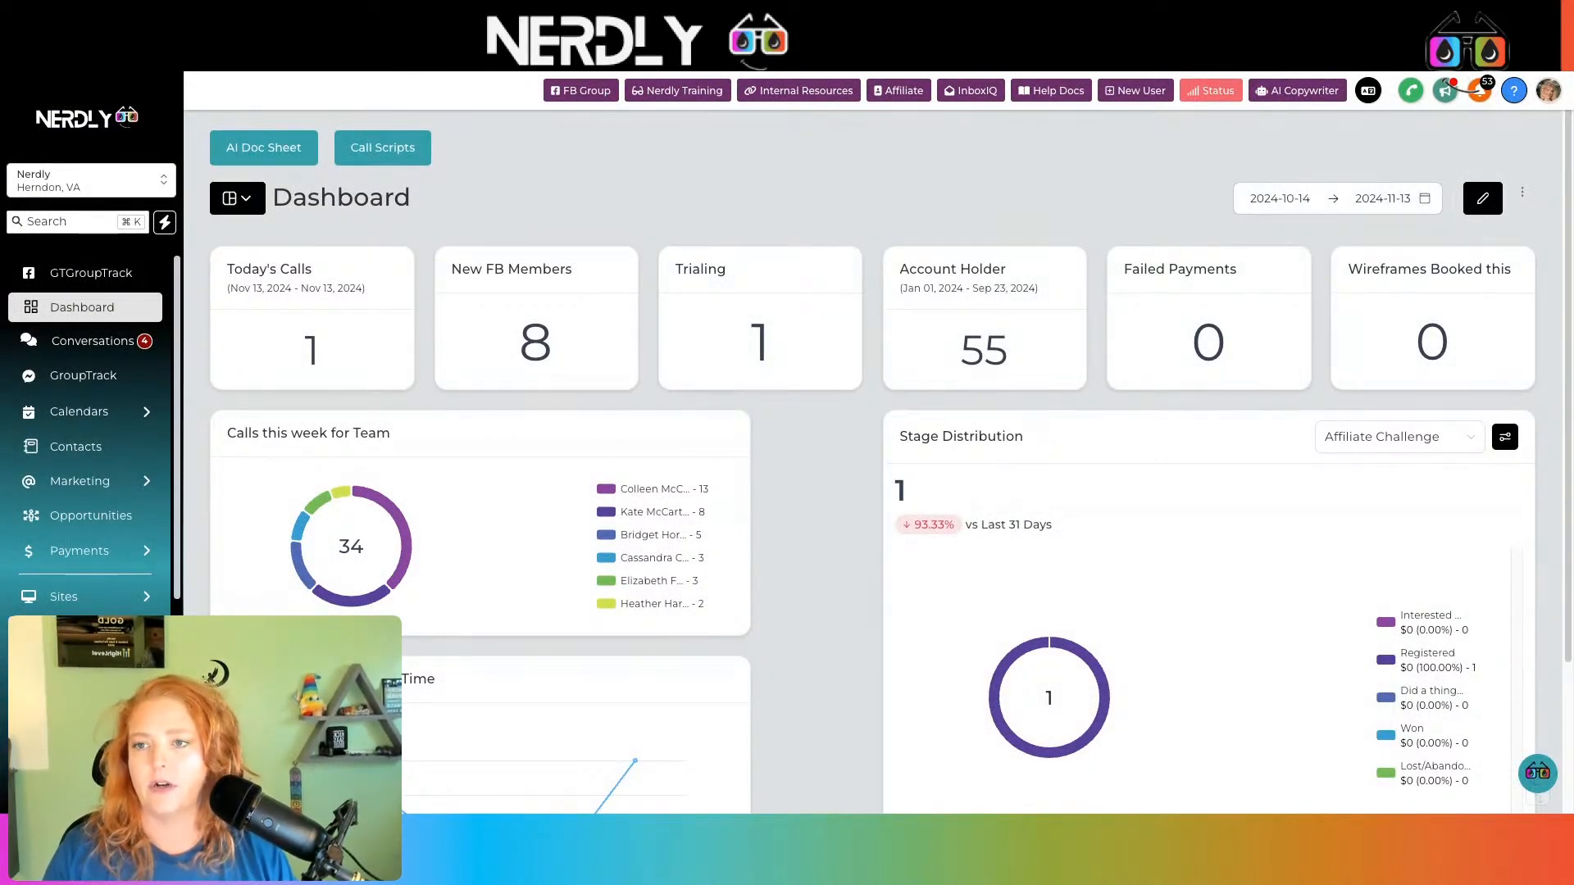
left_click(86, 632)
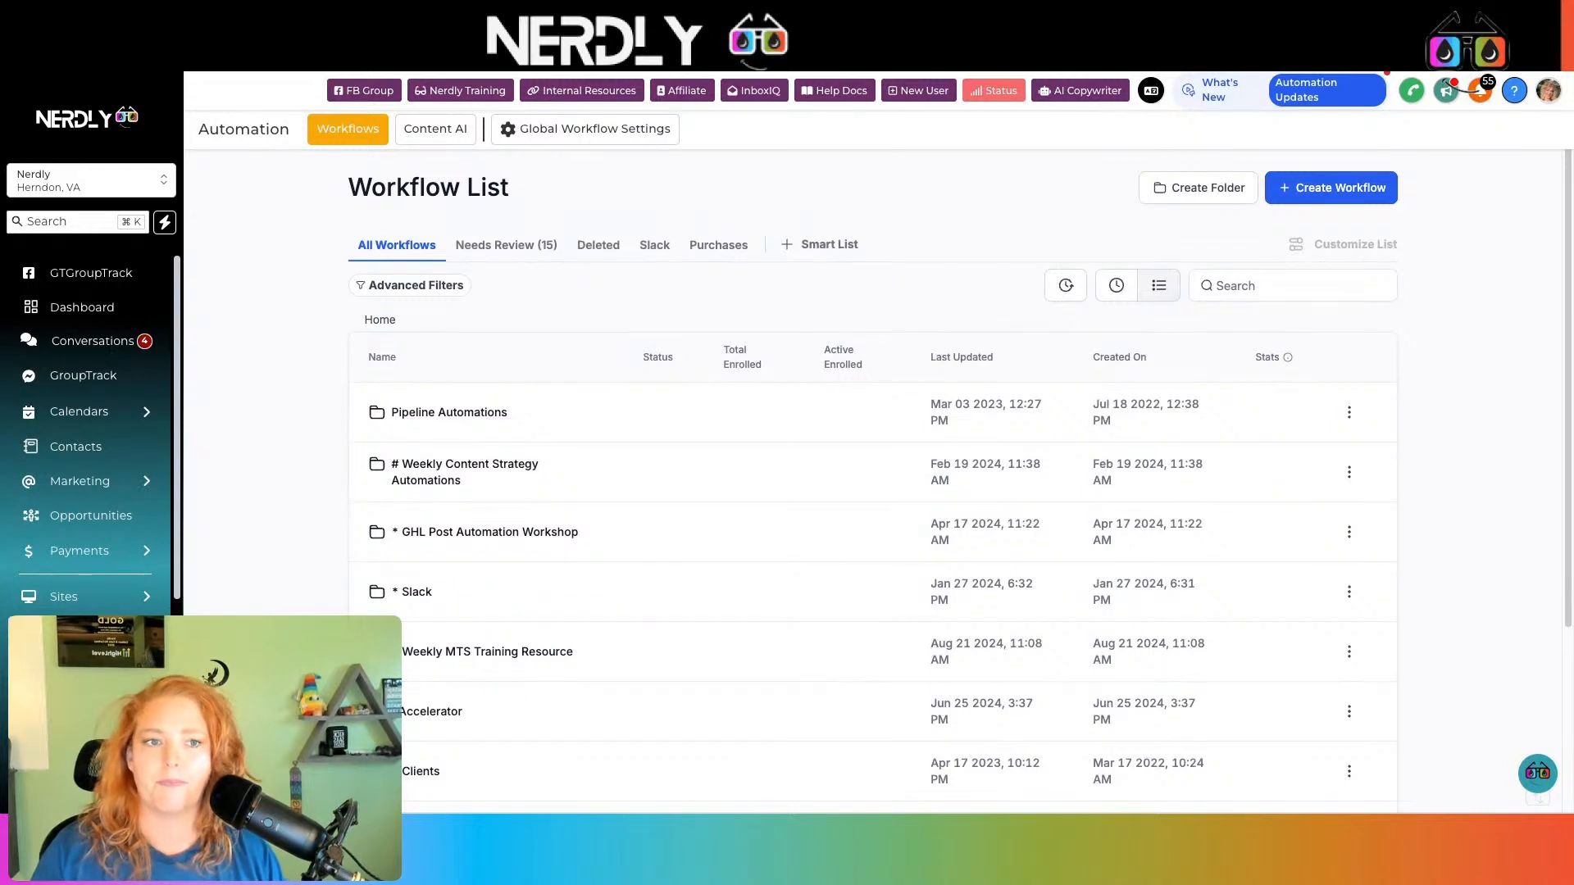
left_click(1329, 187)
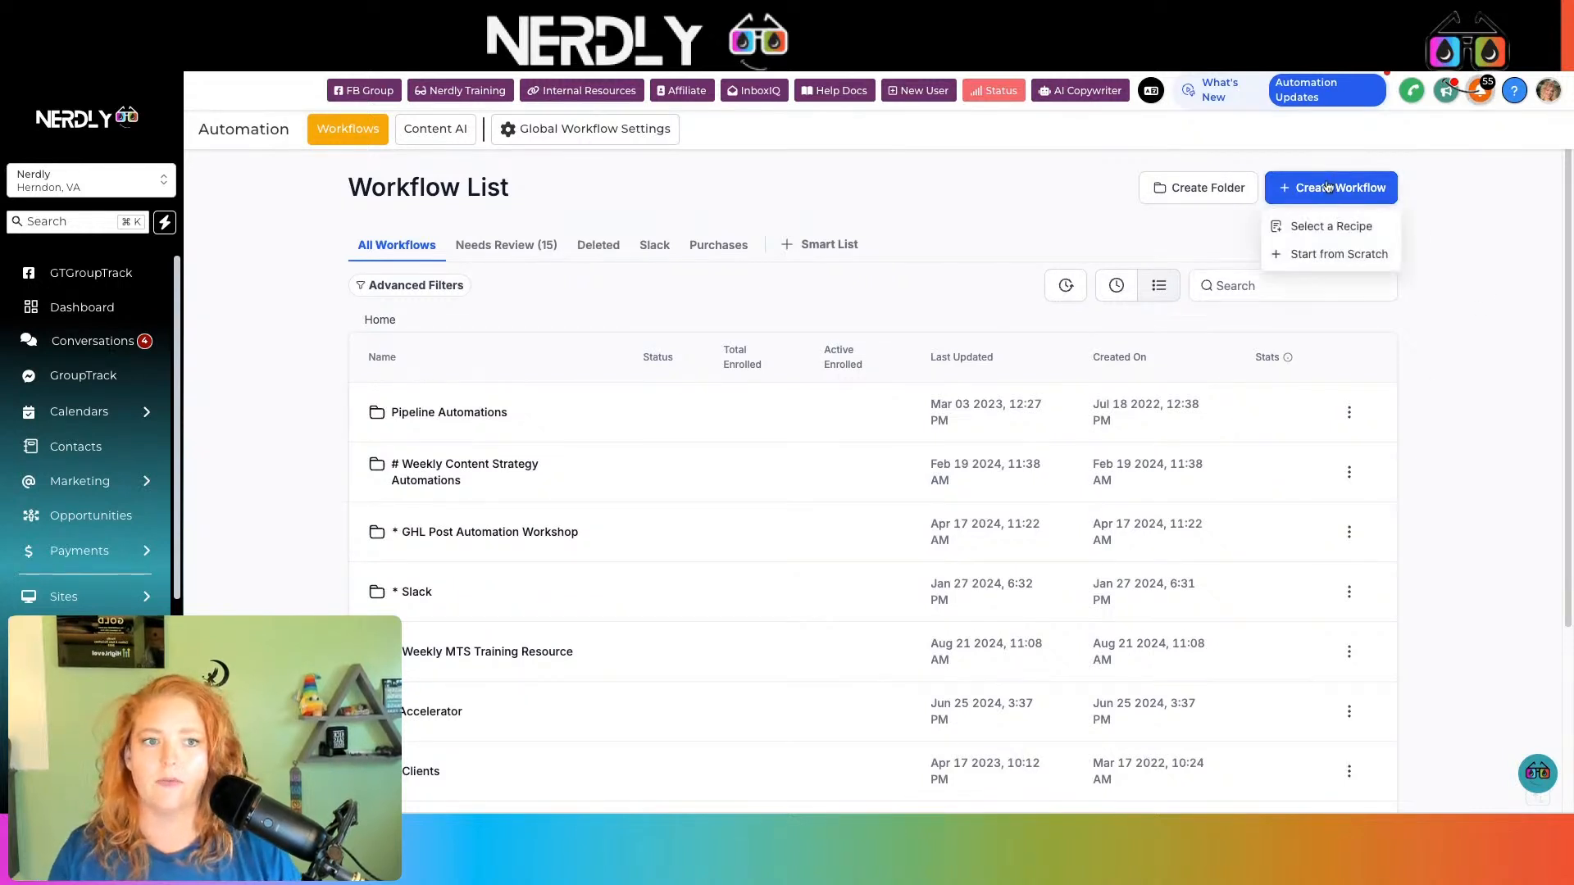
left_click(1310, 255)
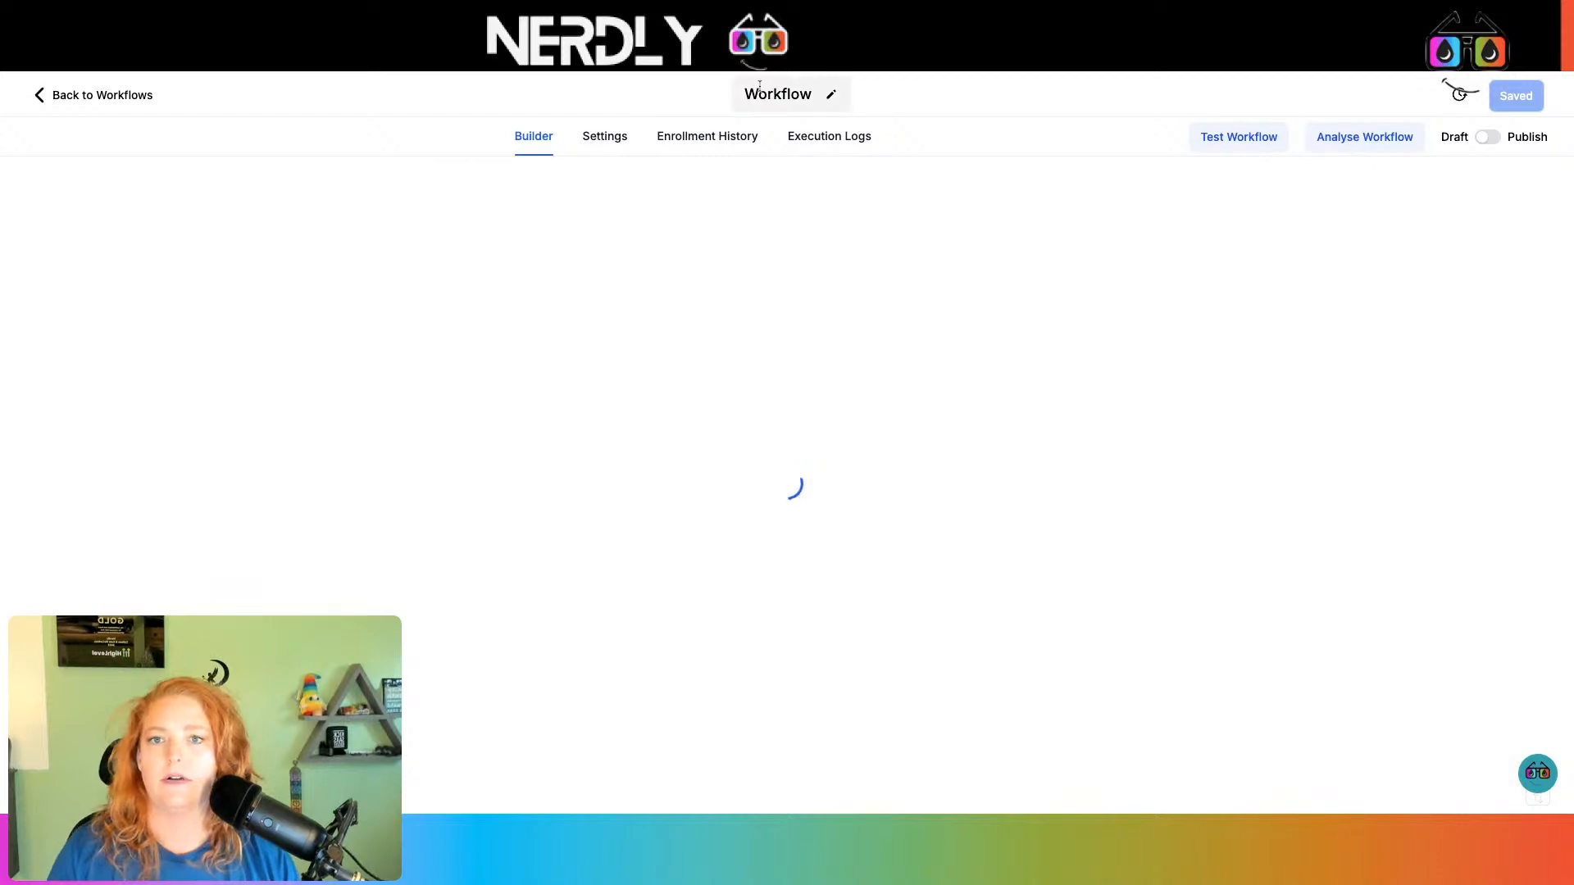
left_click(777, 94)
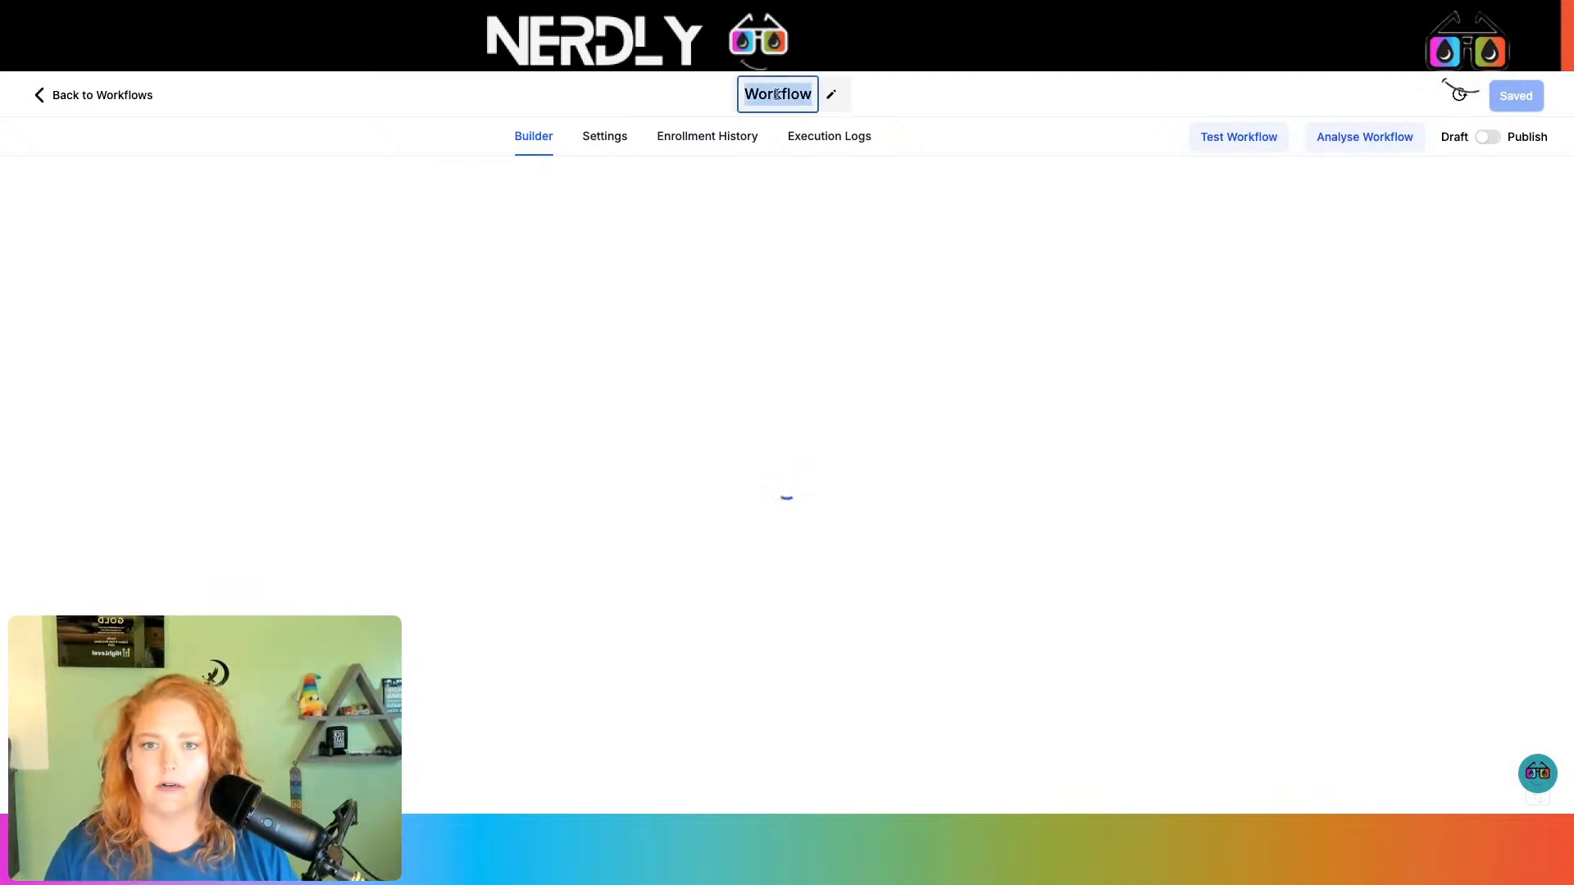
type("GT ")
type("IntNew")
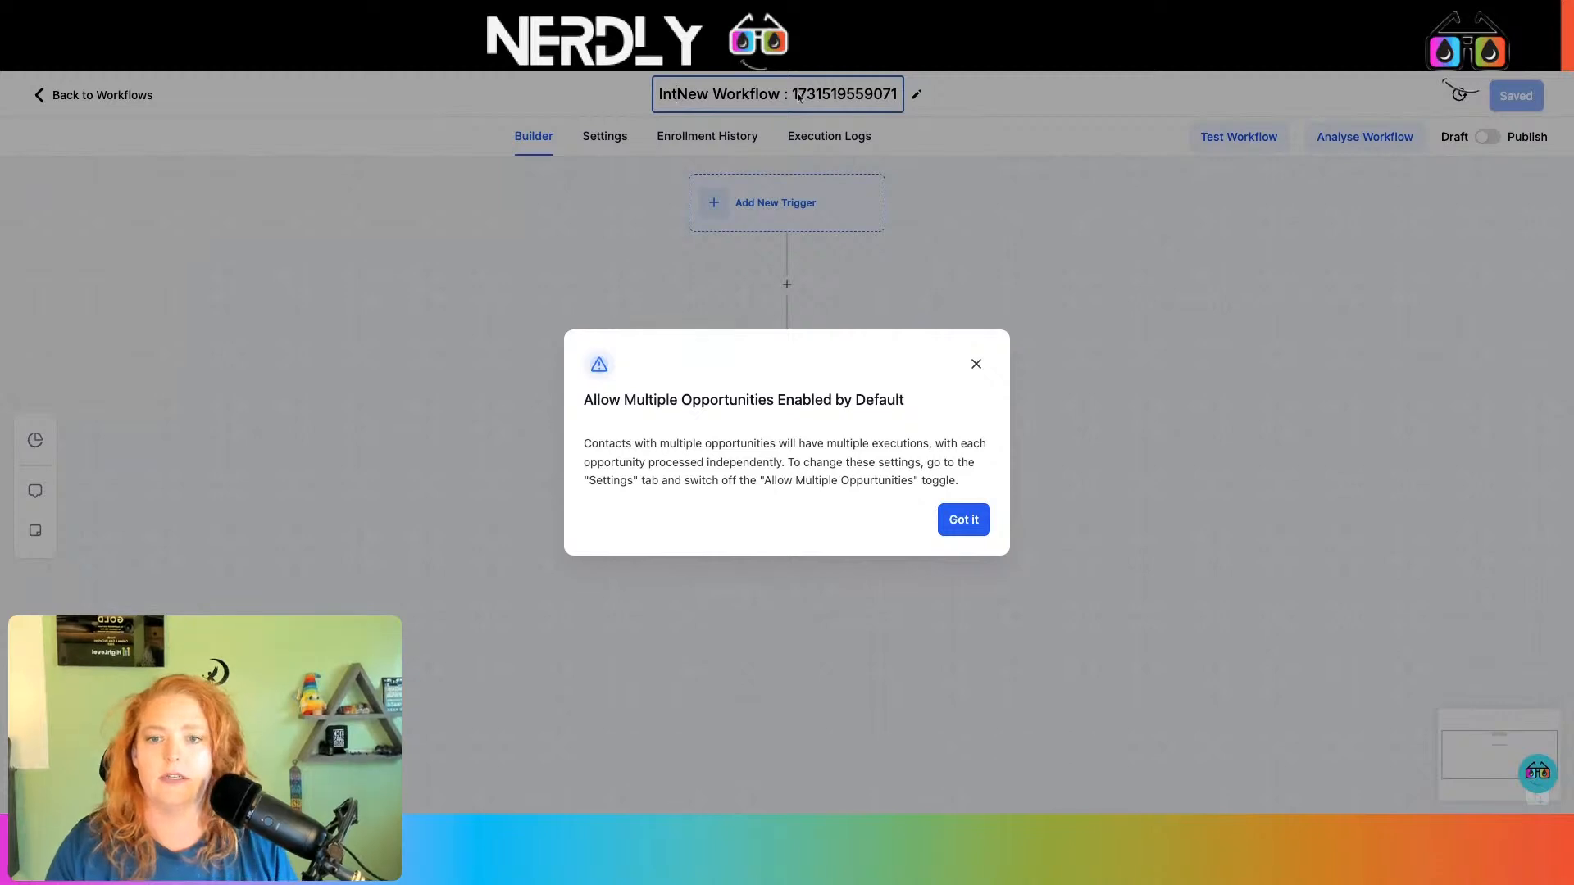
Step: Dismiss the notice about multiple opportunities and name the workflow "GT Integration Demo Webhook 2.0"
left_click(978, 525)
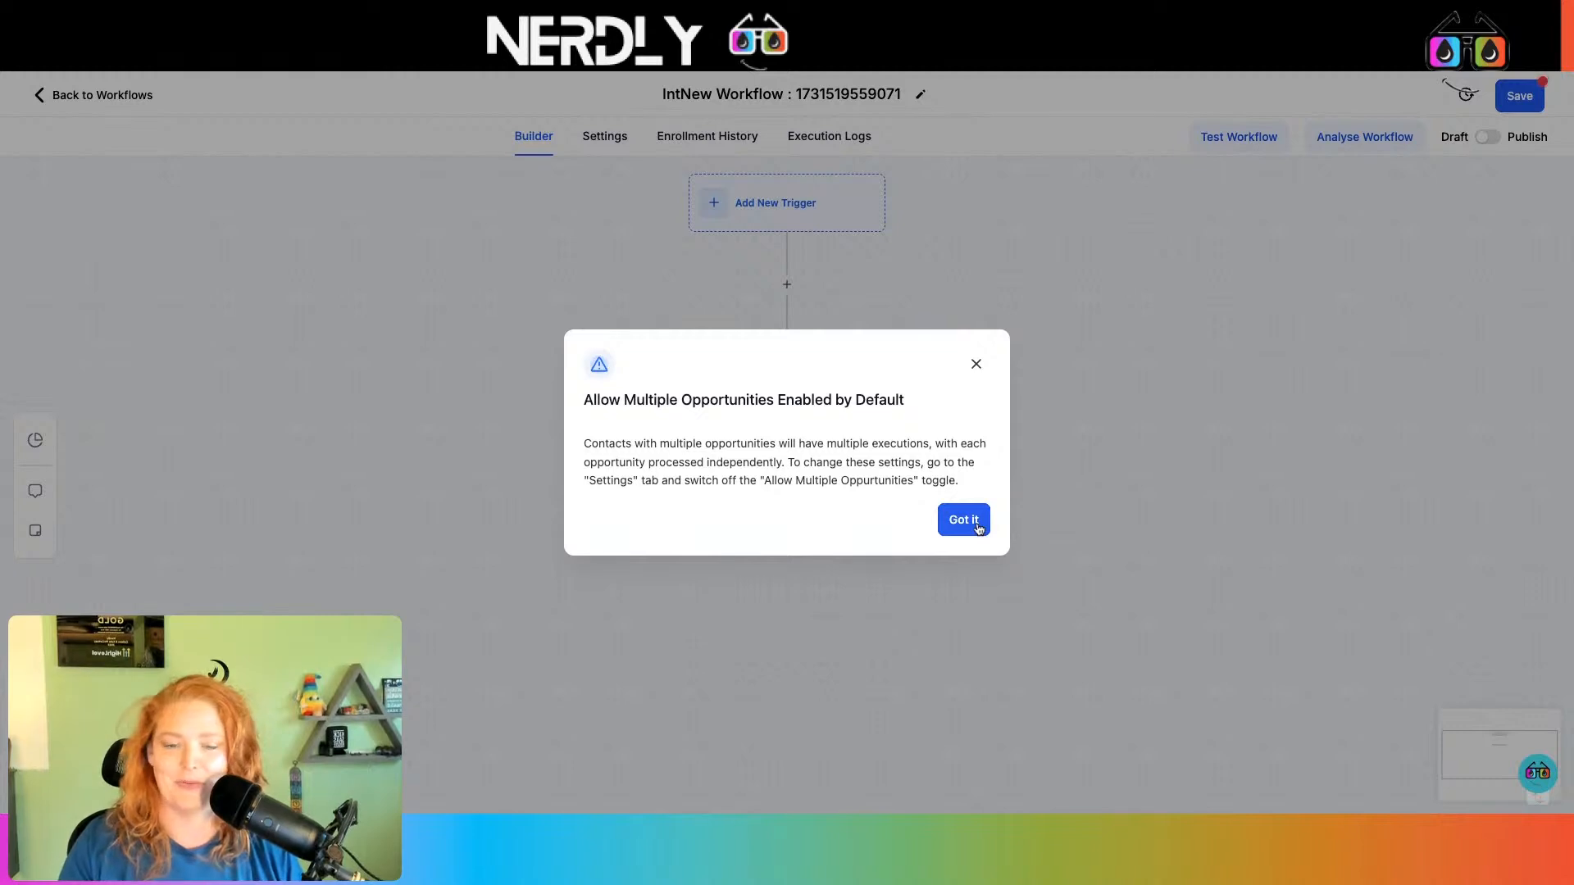
left_click(965, 520)
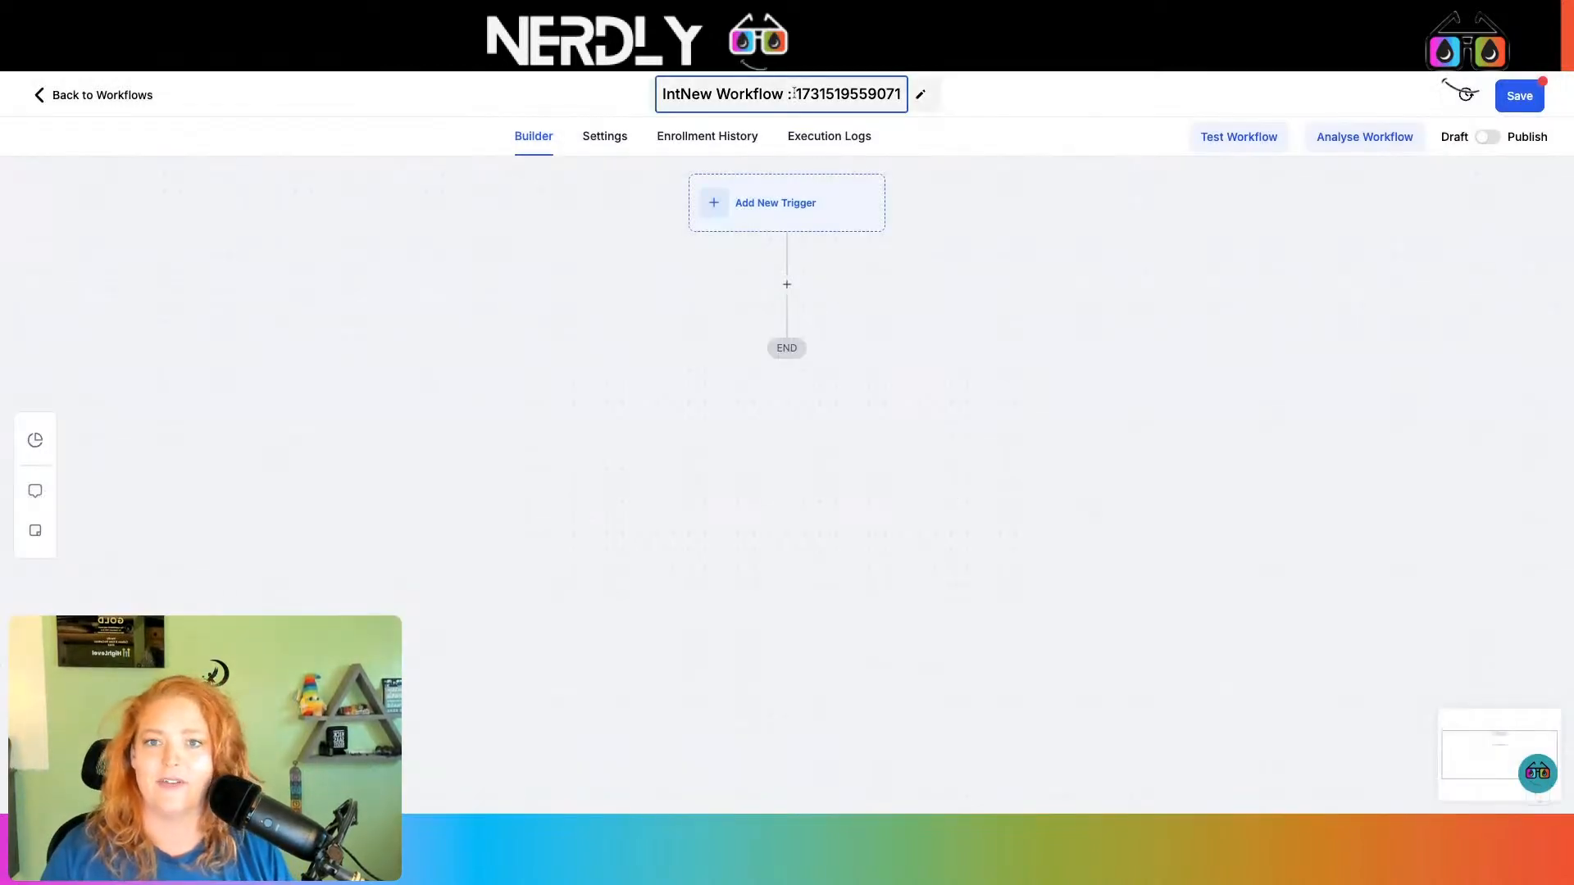
left_click(793, 93)
type("G")
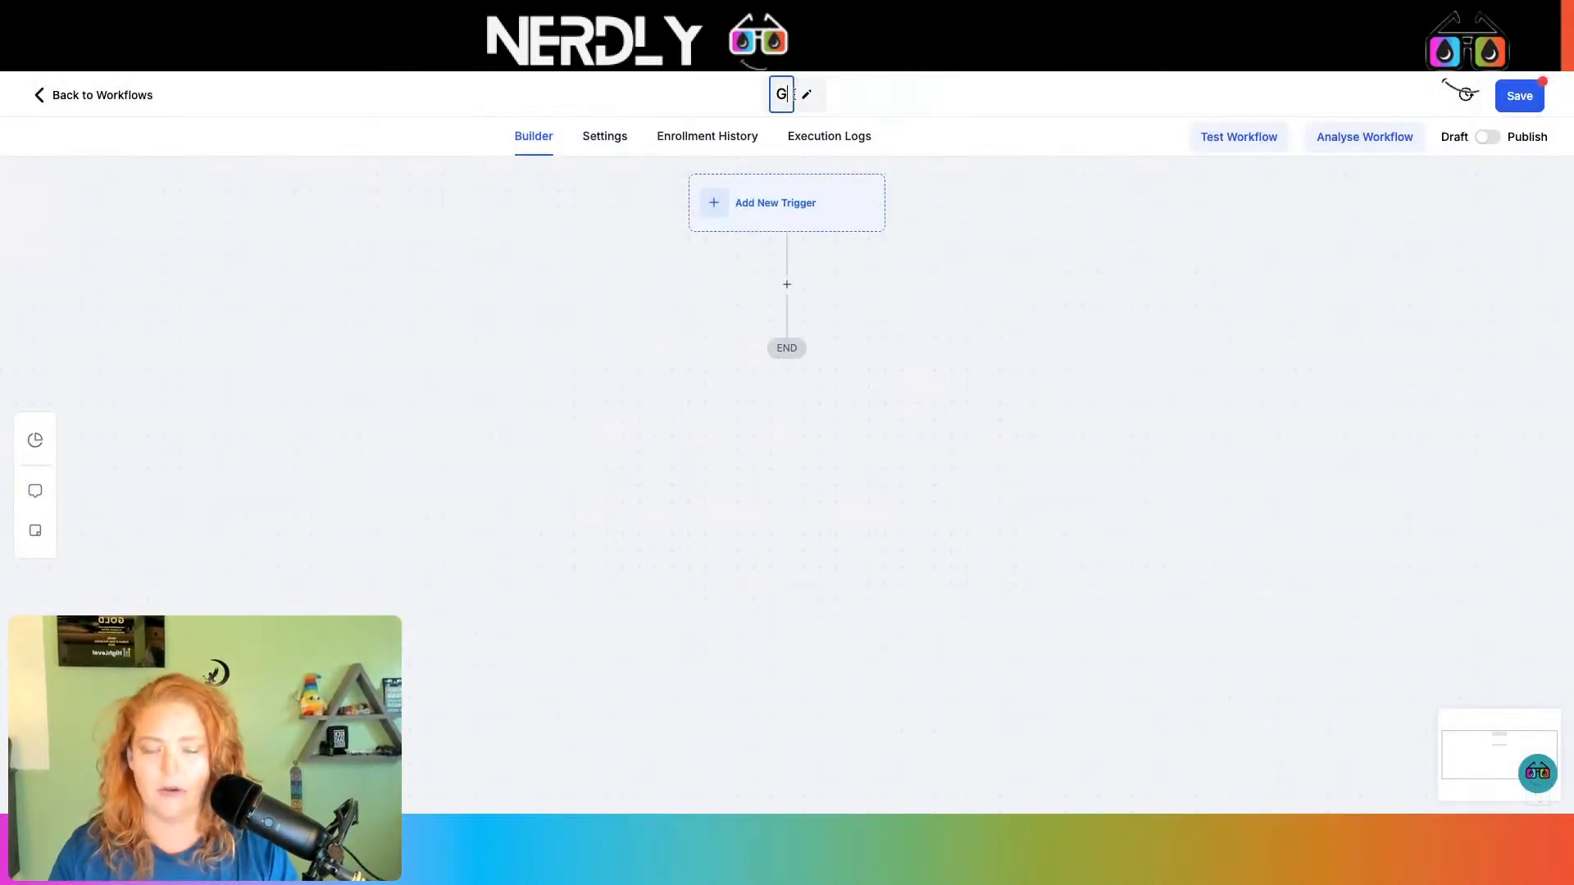
type("TIIntegration")
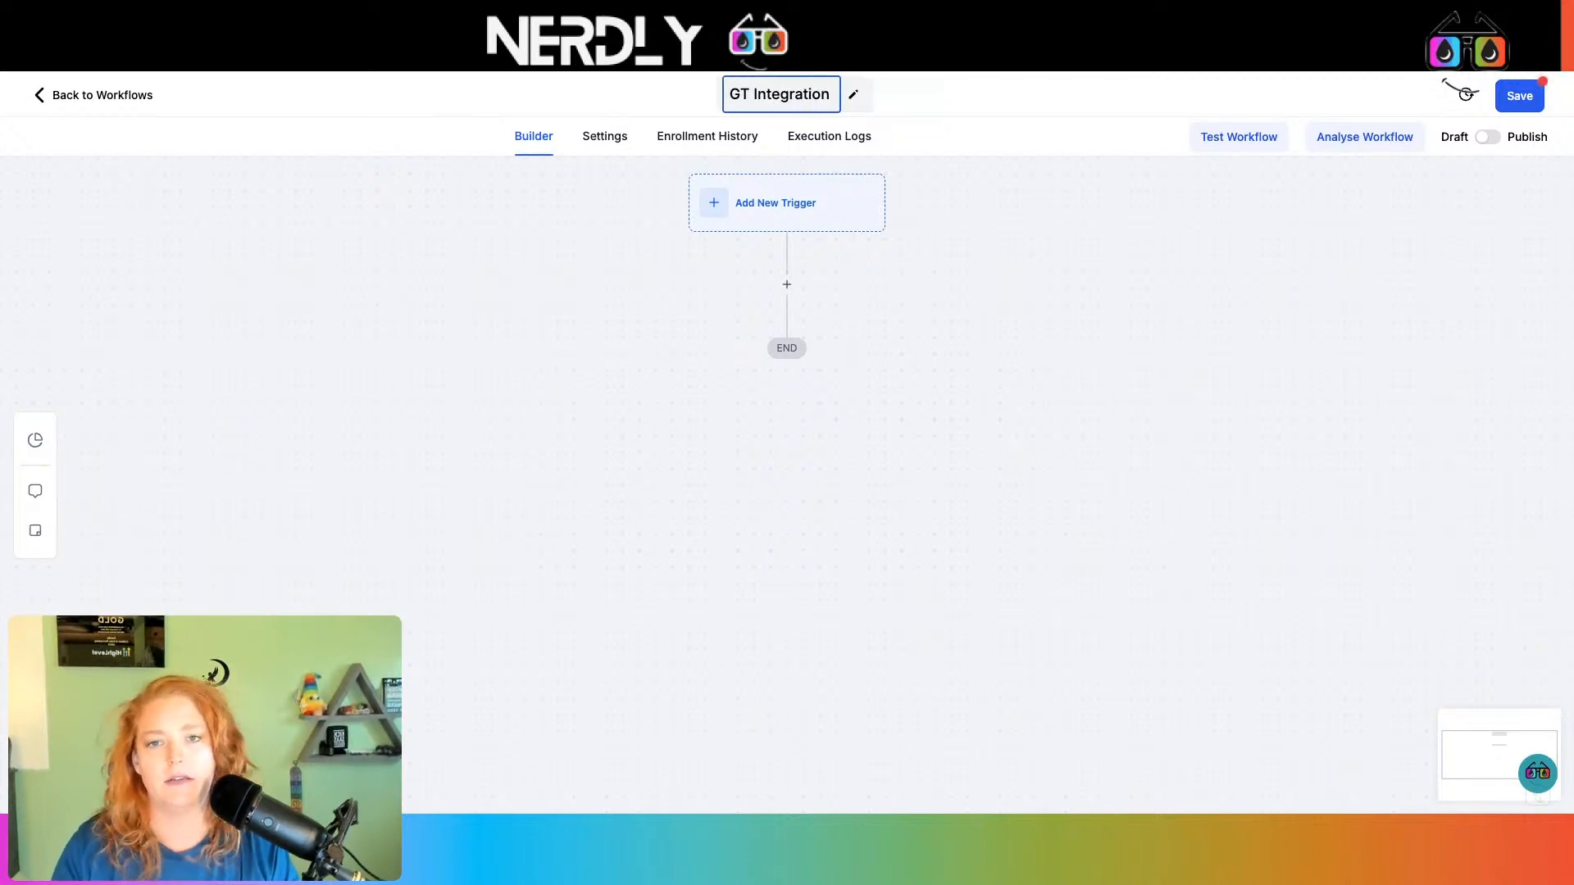
type(" Demo W")
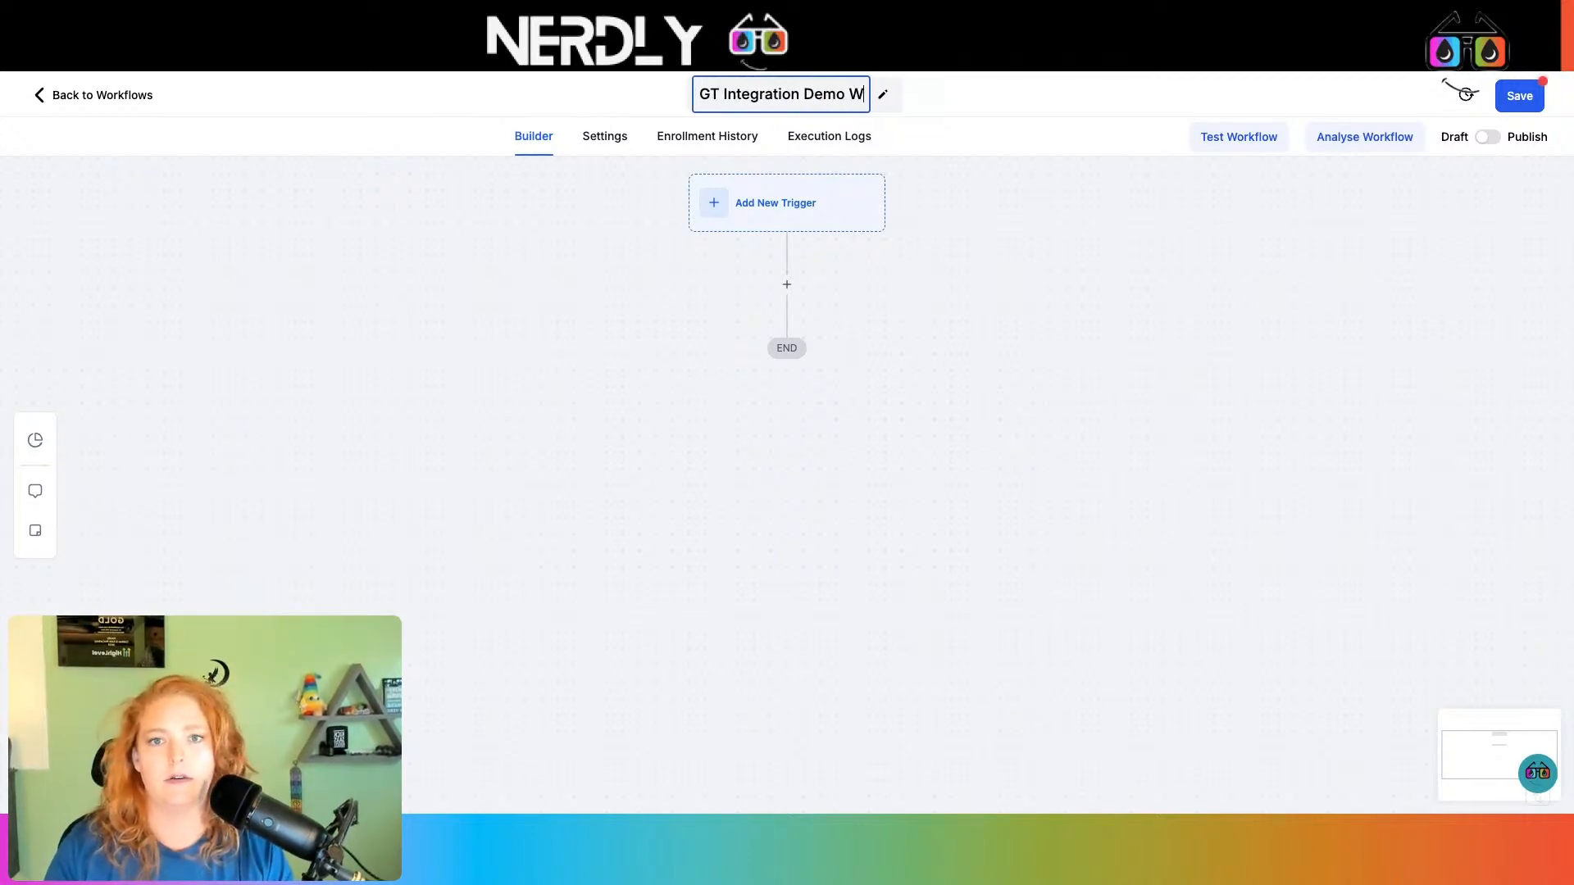
type("ebhook")
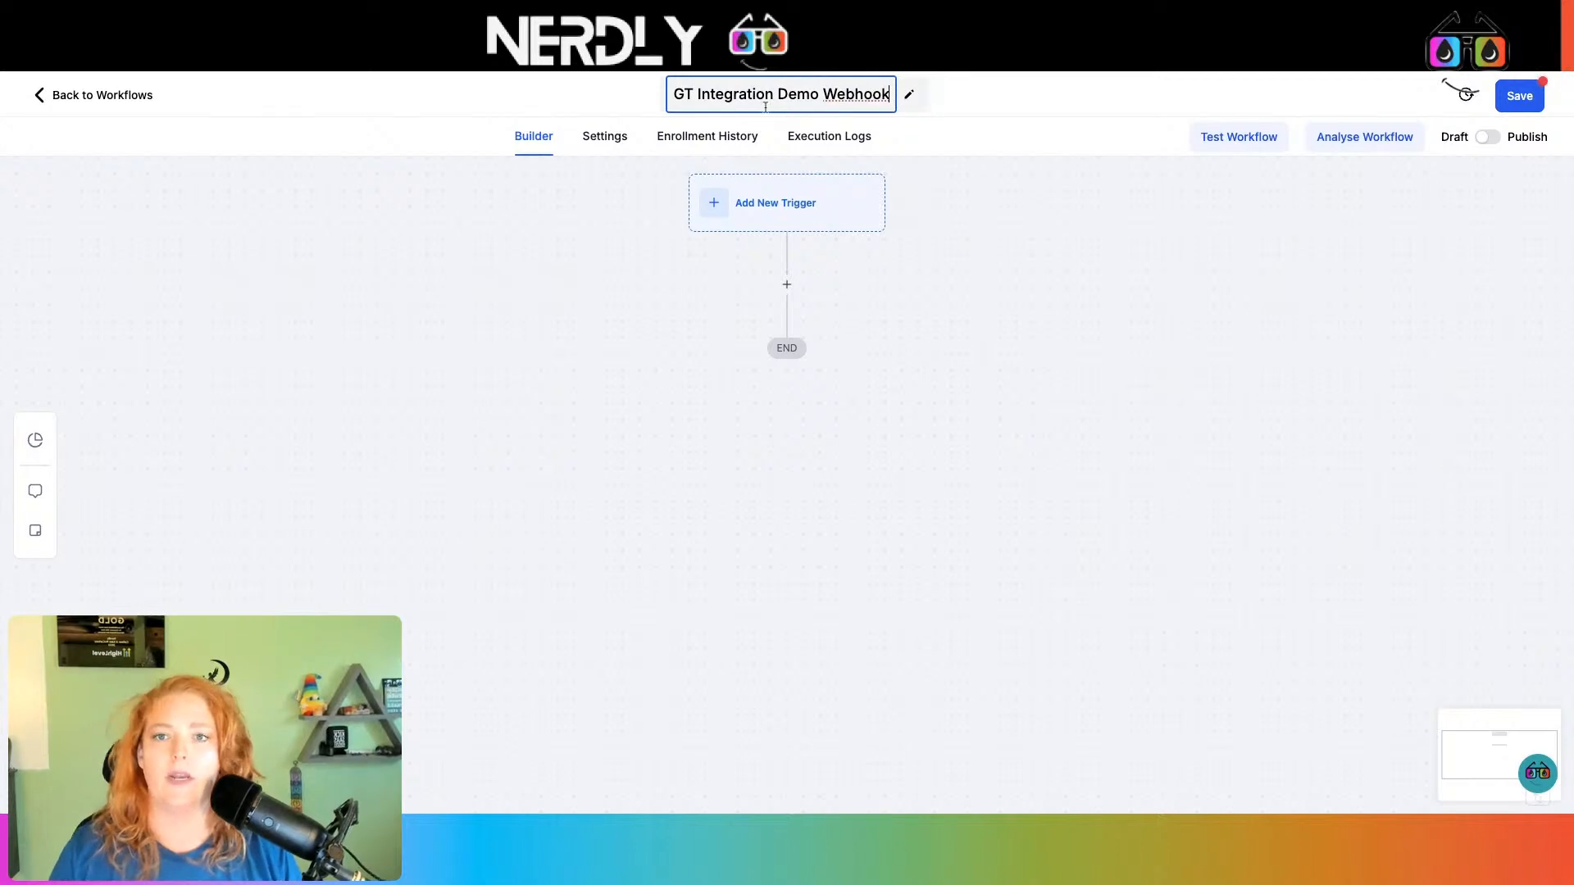
left_click_drag(671, 93, 888, 103)
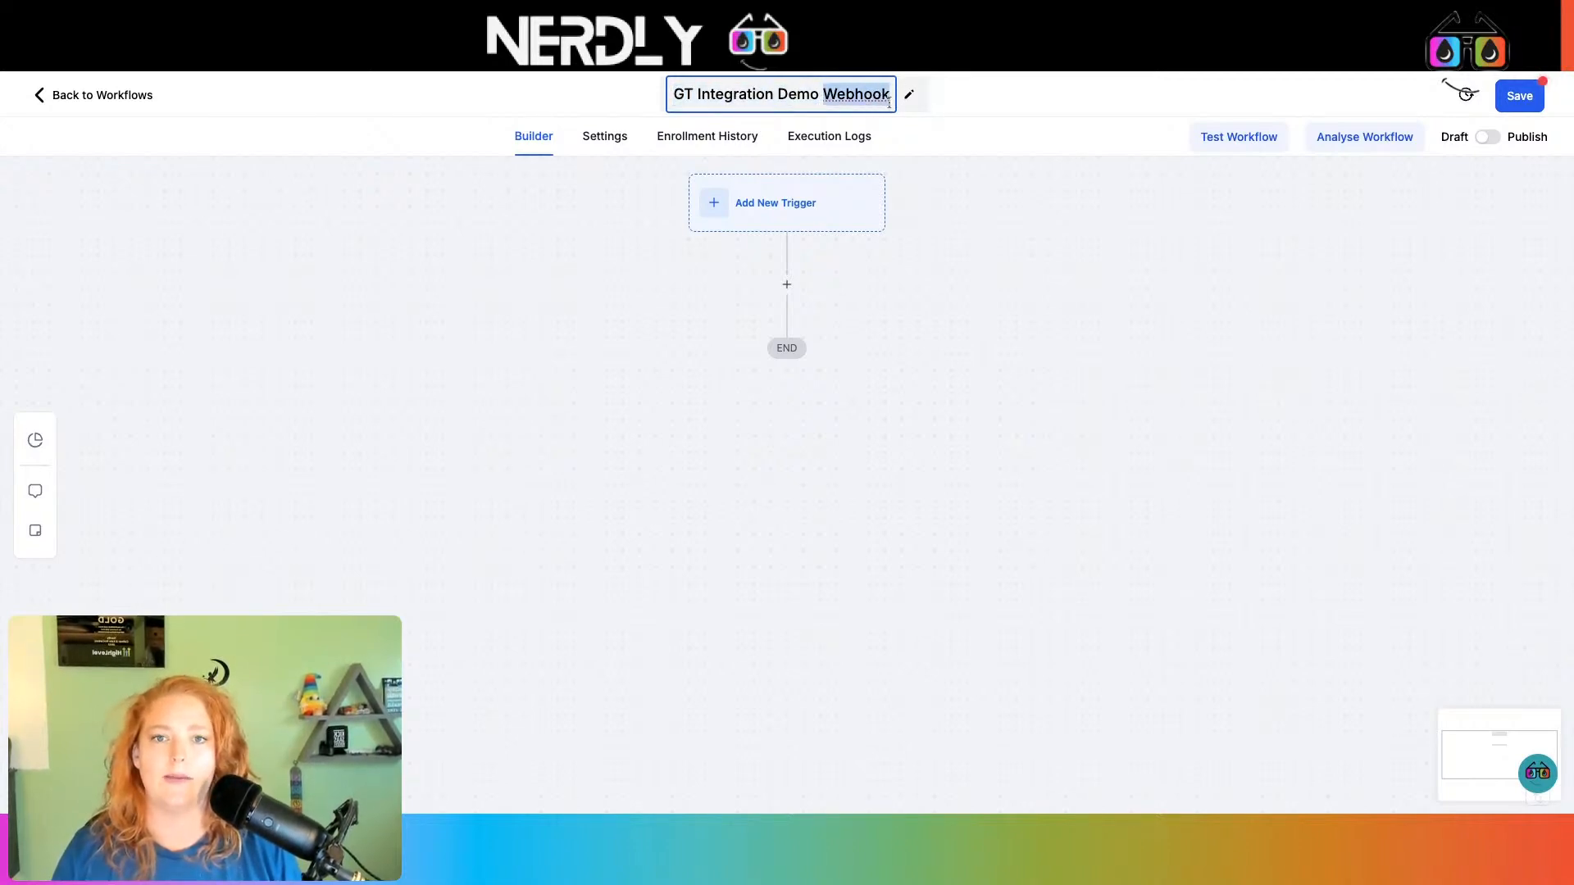
left_click(893, 101)
type("2.02")
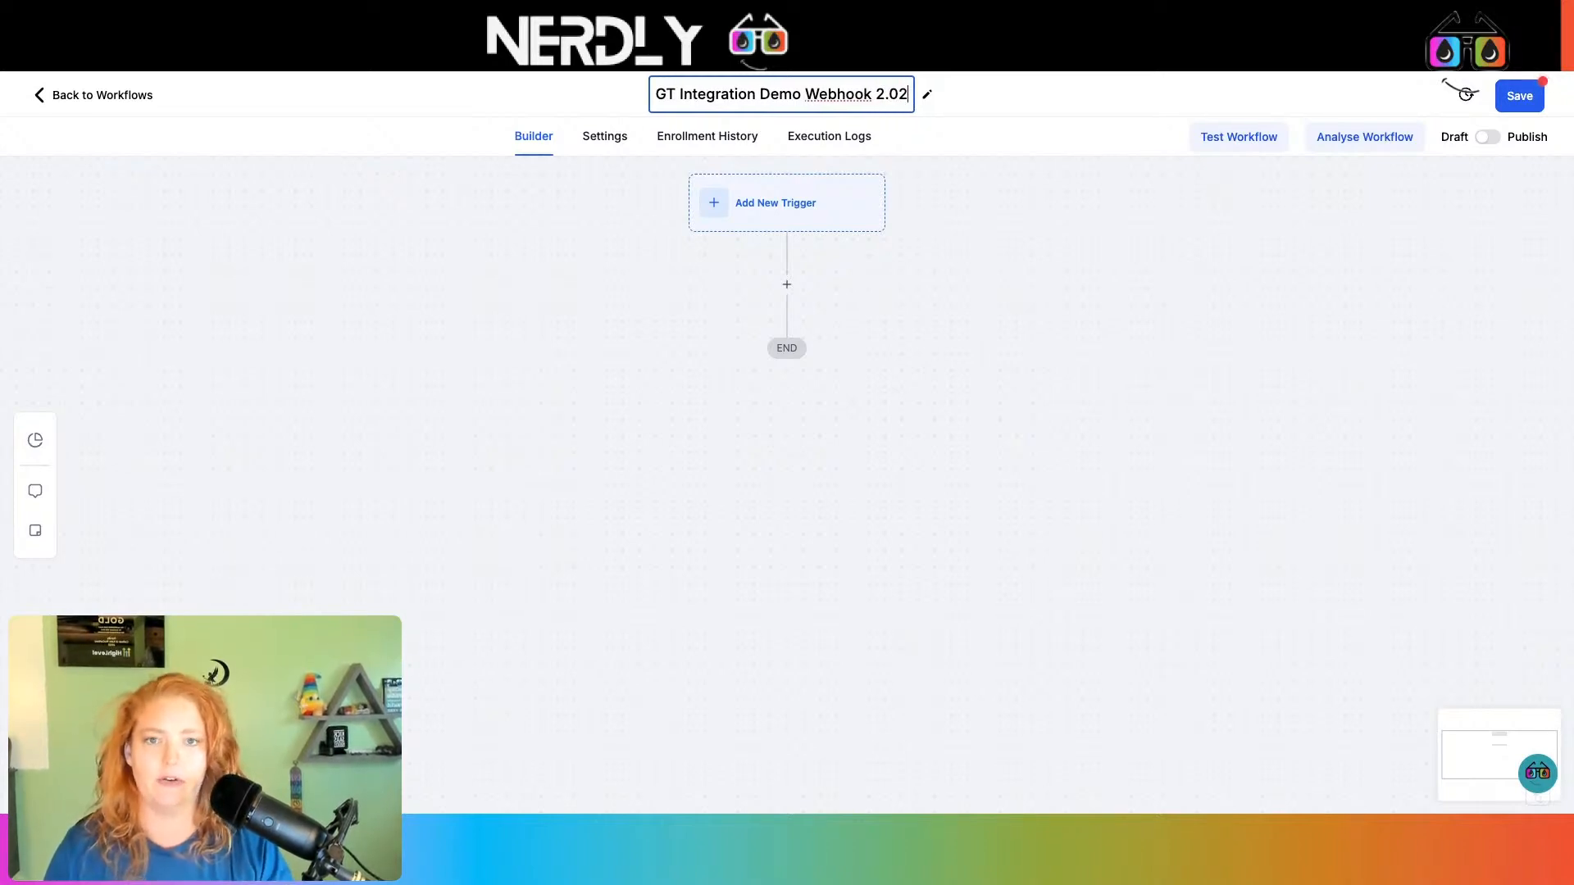
key("BackSpace")
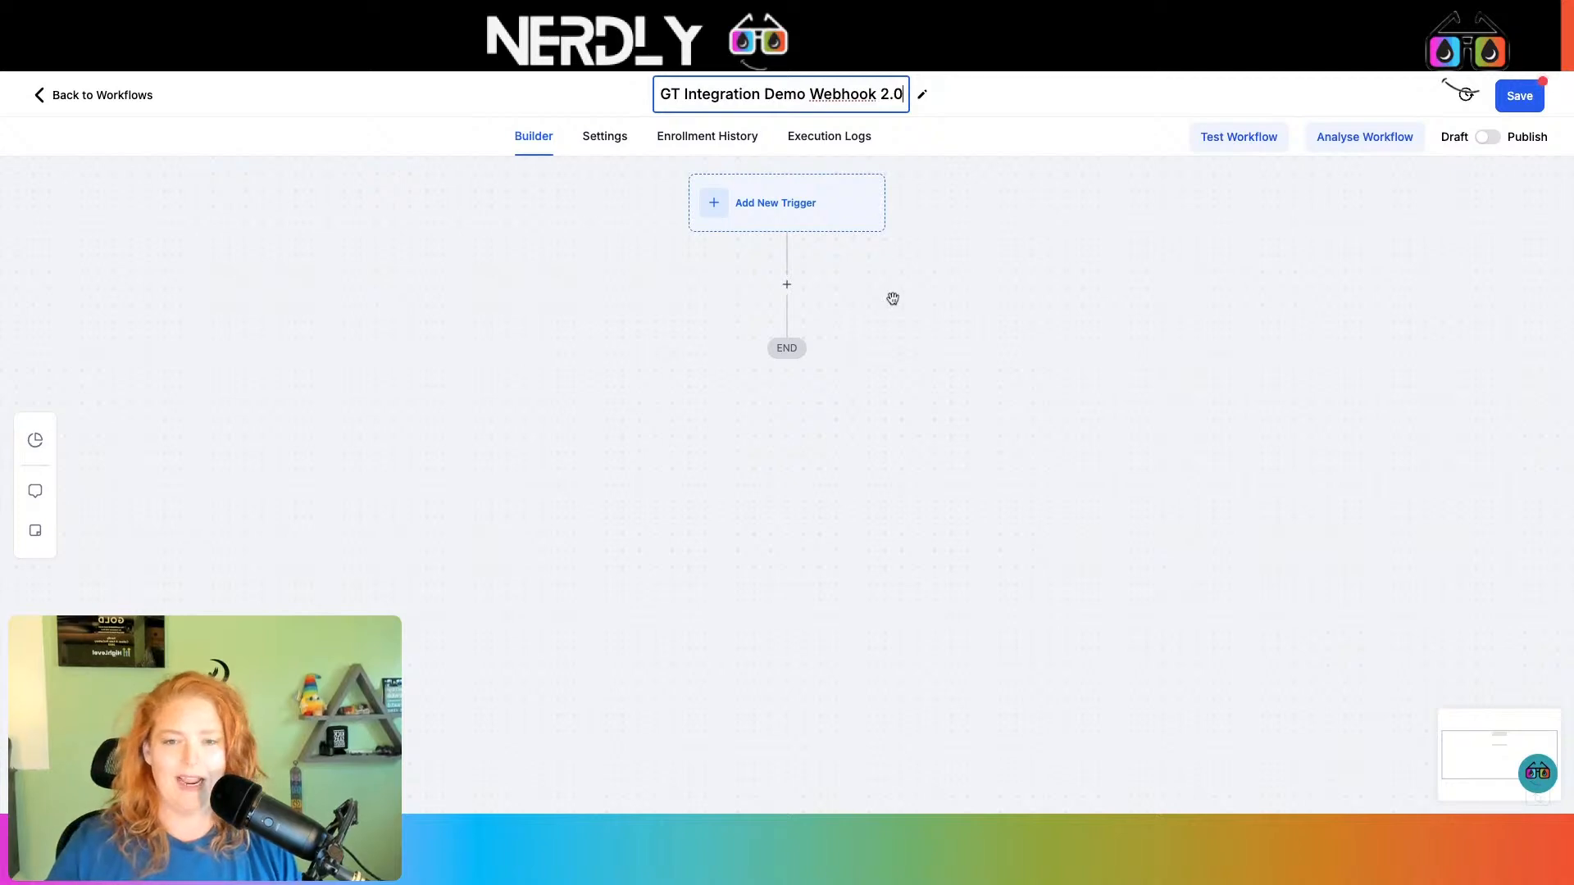
Step: Add a Pipeline Stage Changed trigger to the workflow
left_click(821, 219)
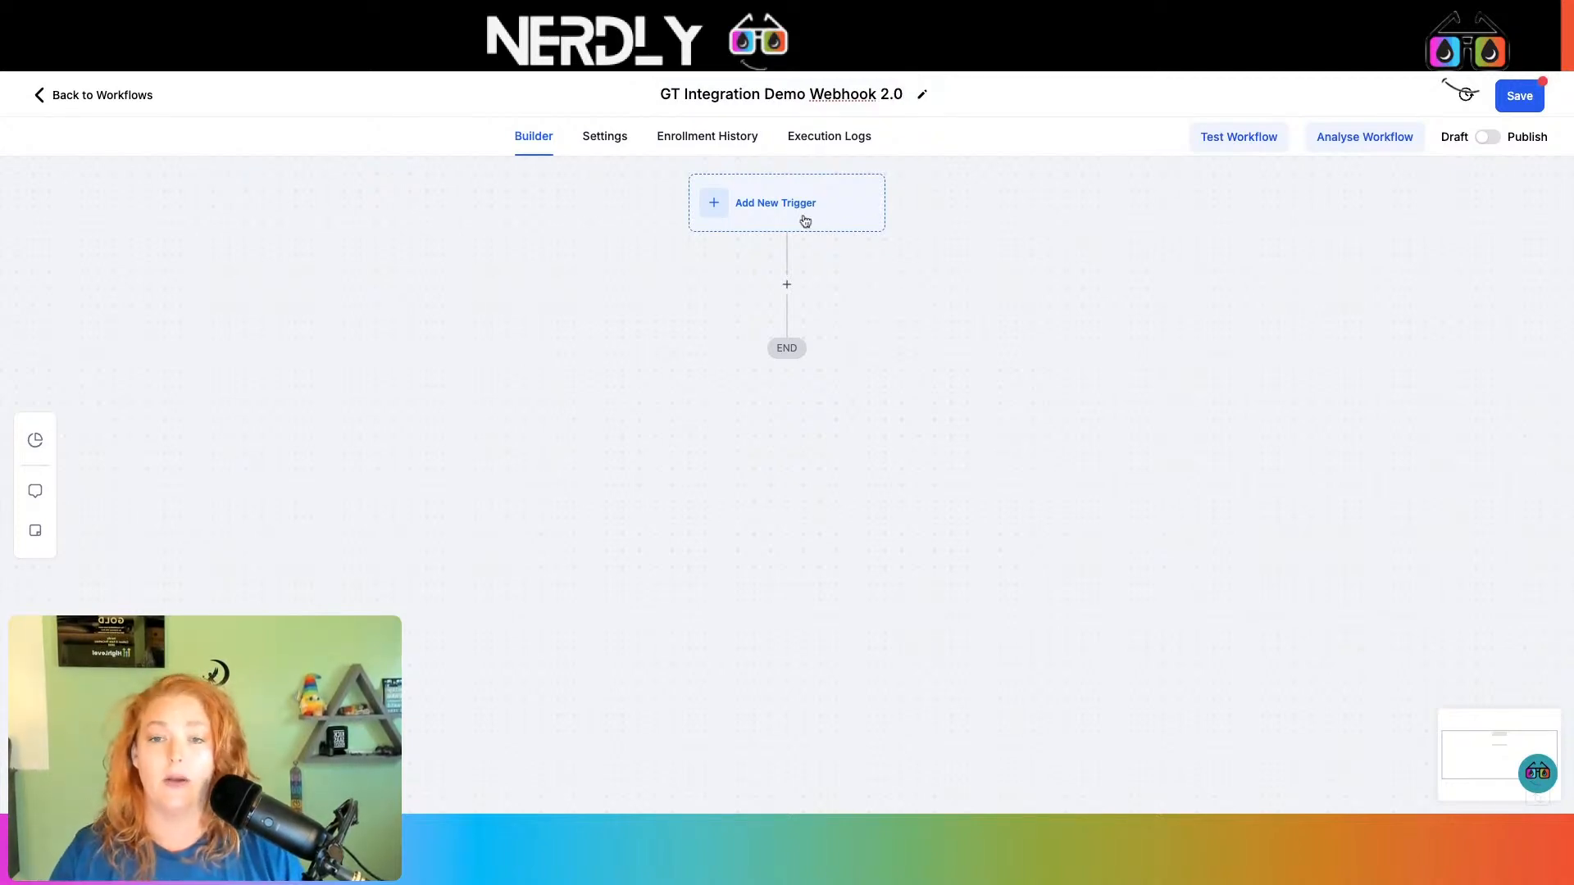
left_click(805, 219)
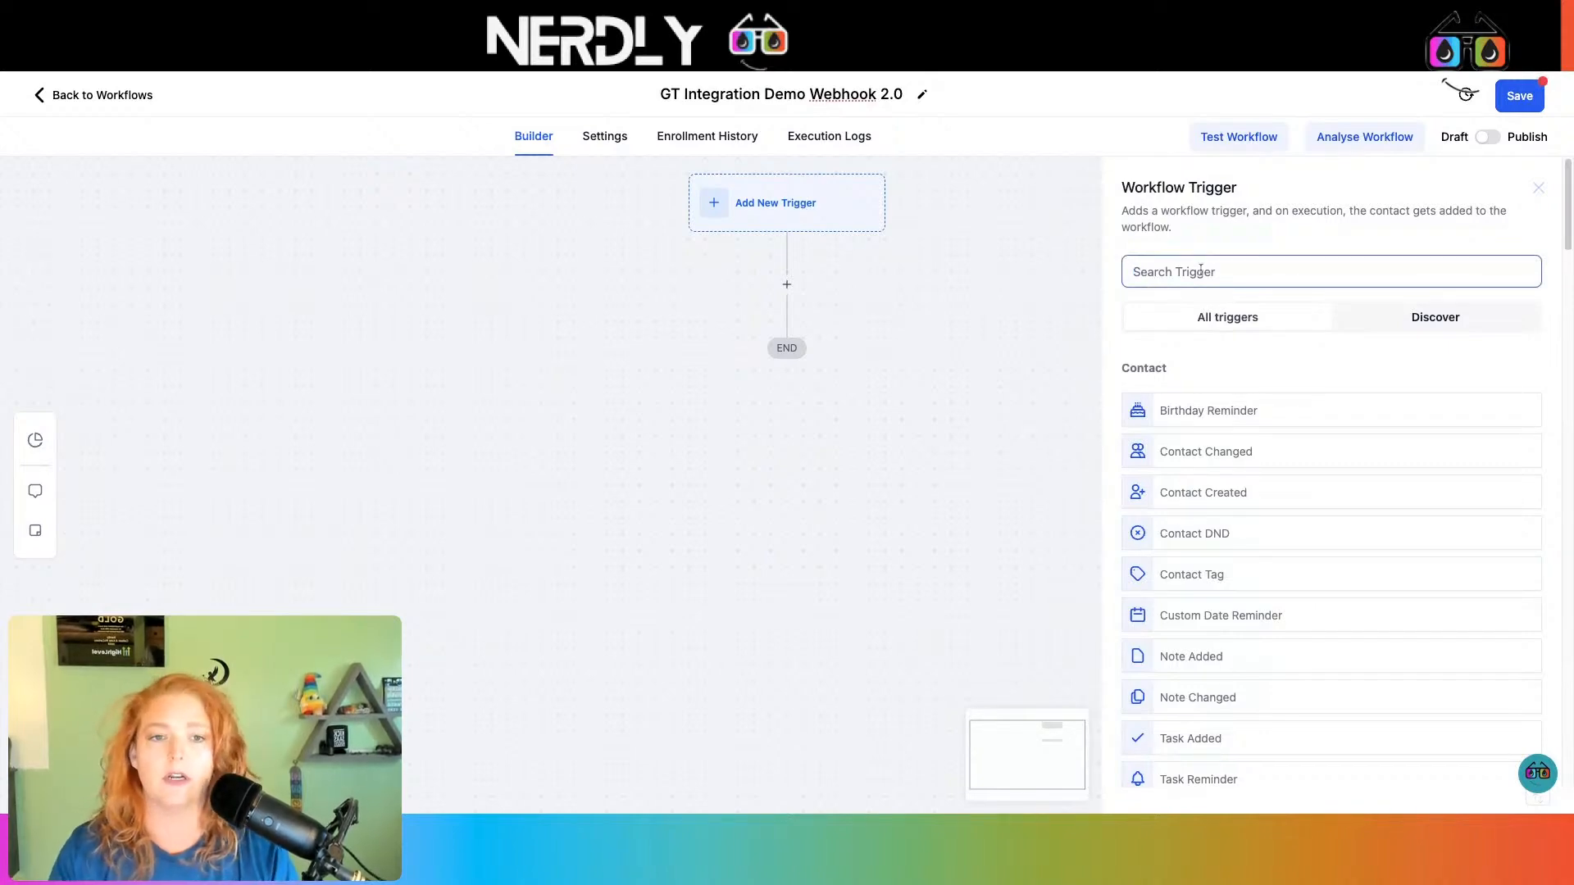
type("pipl")
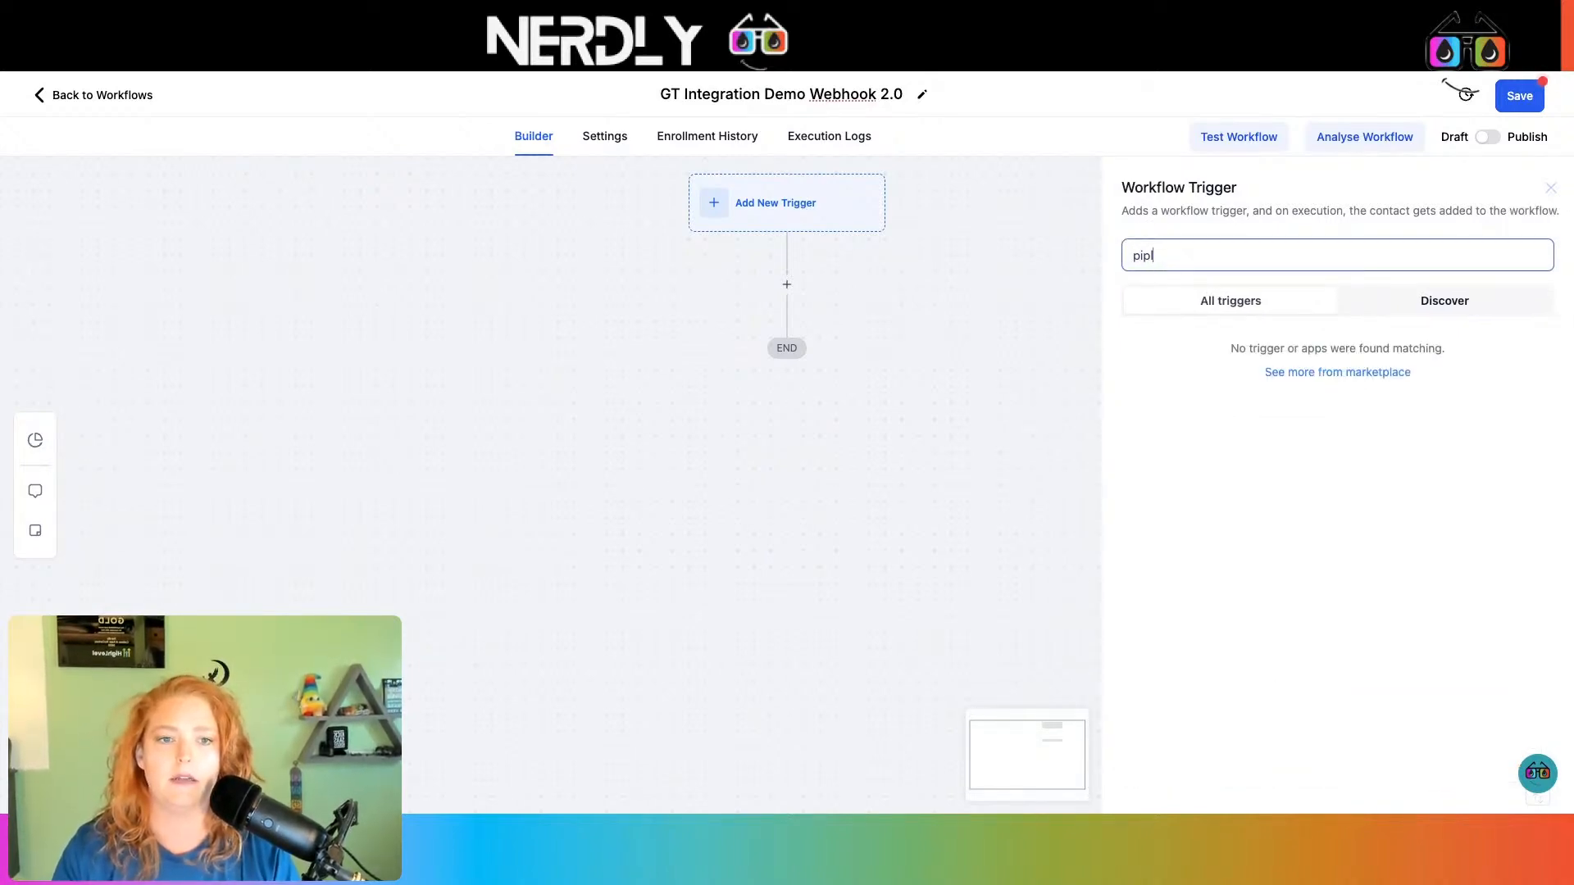
key("BackSpace")
type("e")
left_click(1286, 401)
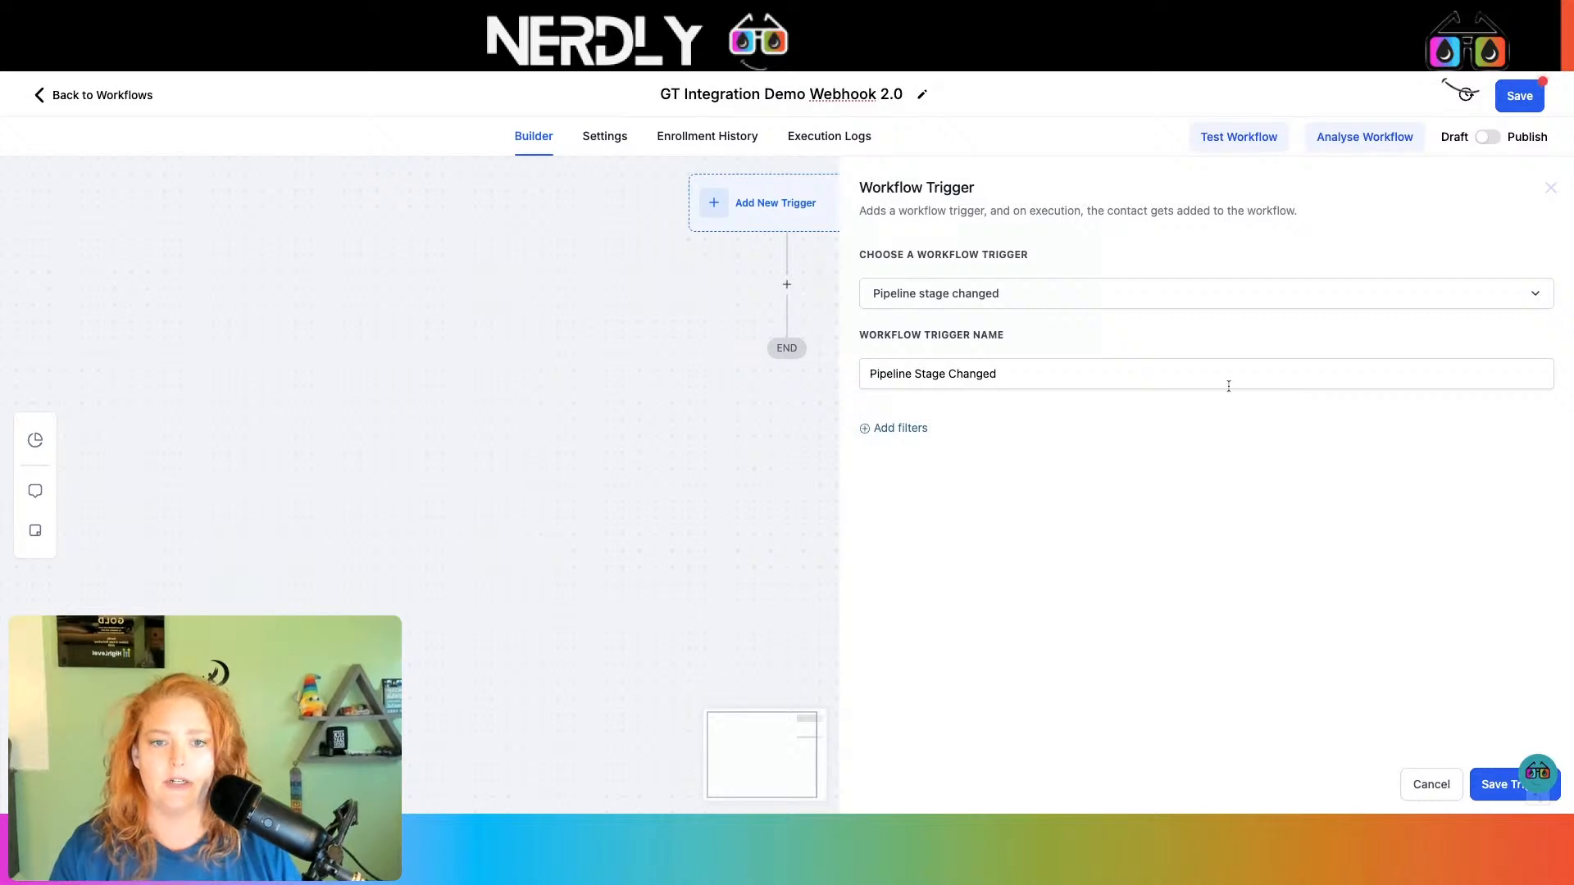
Step: Filter the stage-change trigger to the pipeline "GT Pipeline | With Facebook Group_Integration testing"
left_click(898, 430)
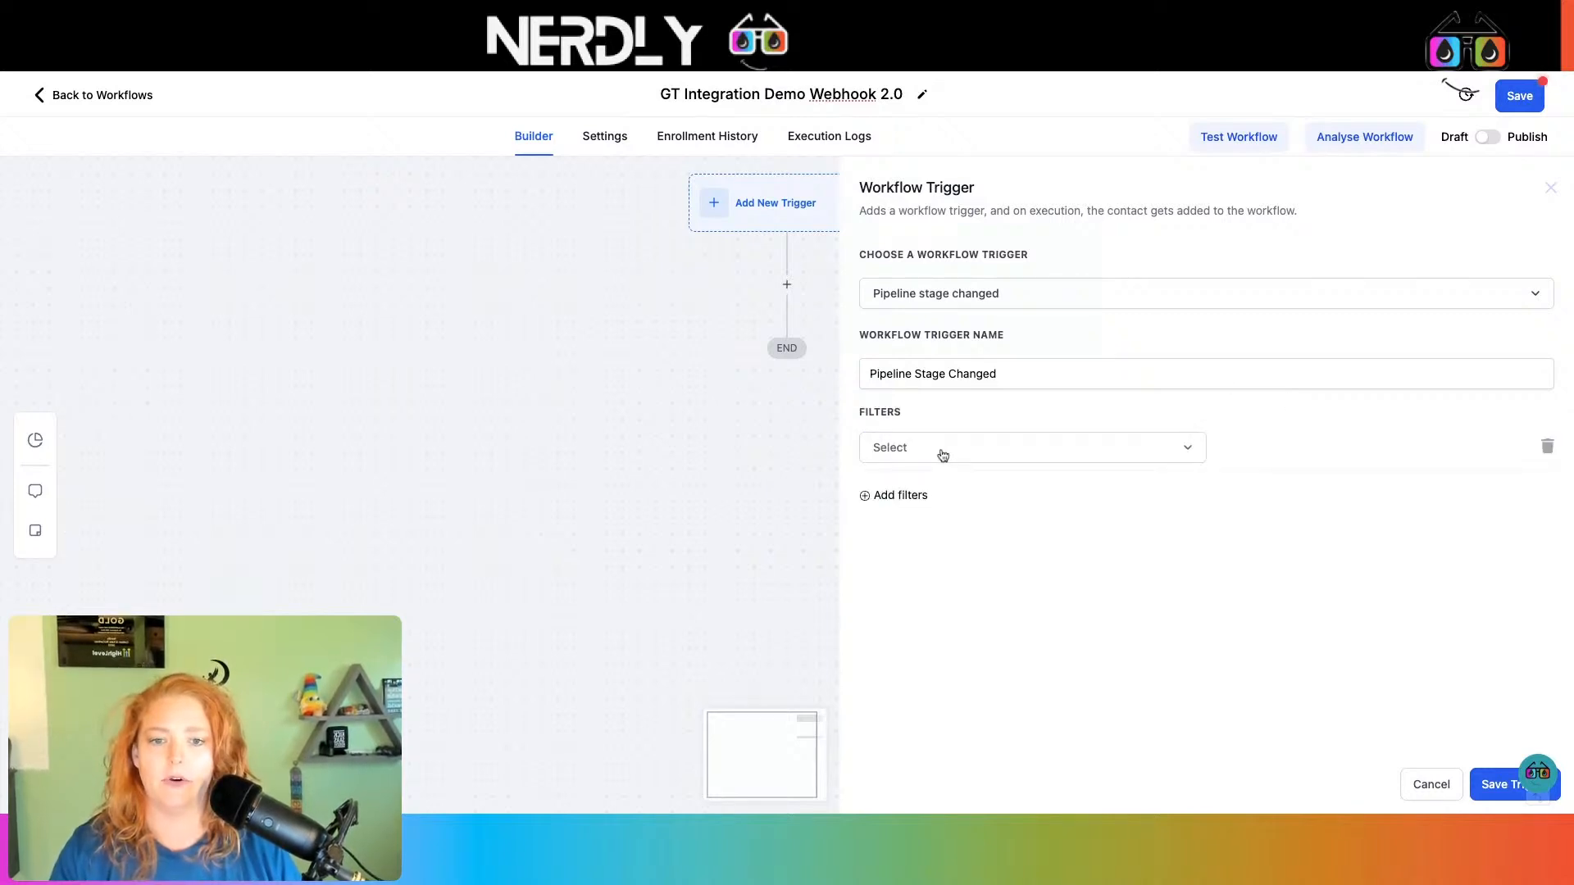
left_click(943, 455)
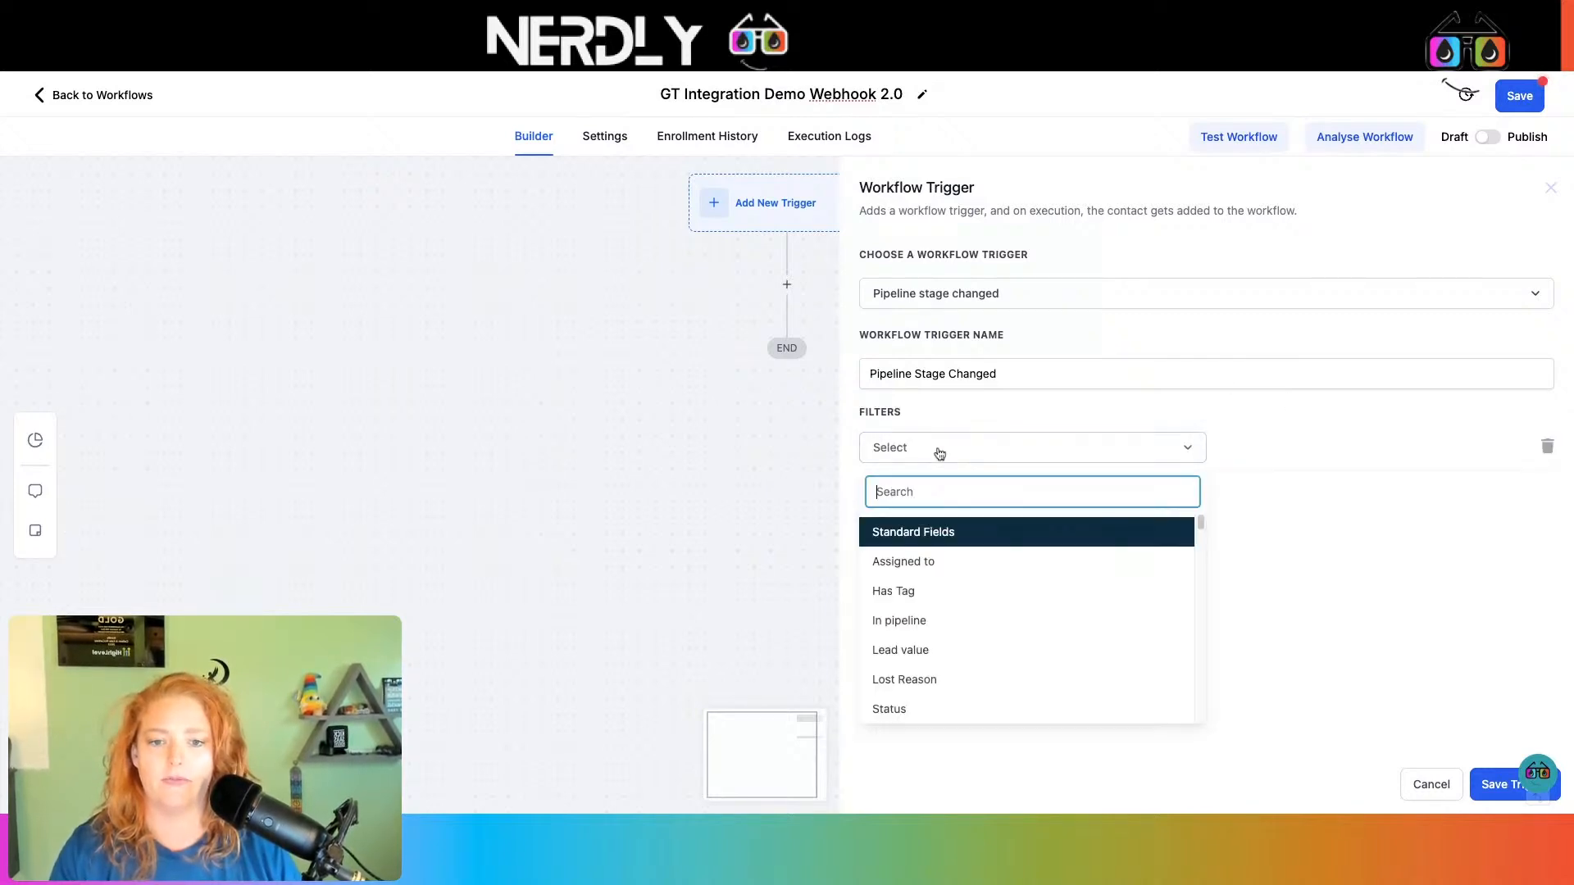
left_click(936, 627)
left_click(1312, 457)
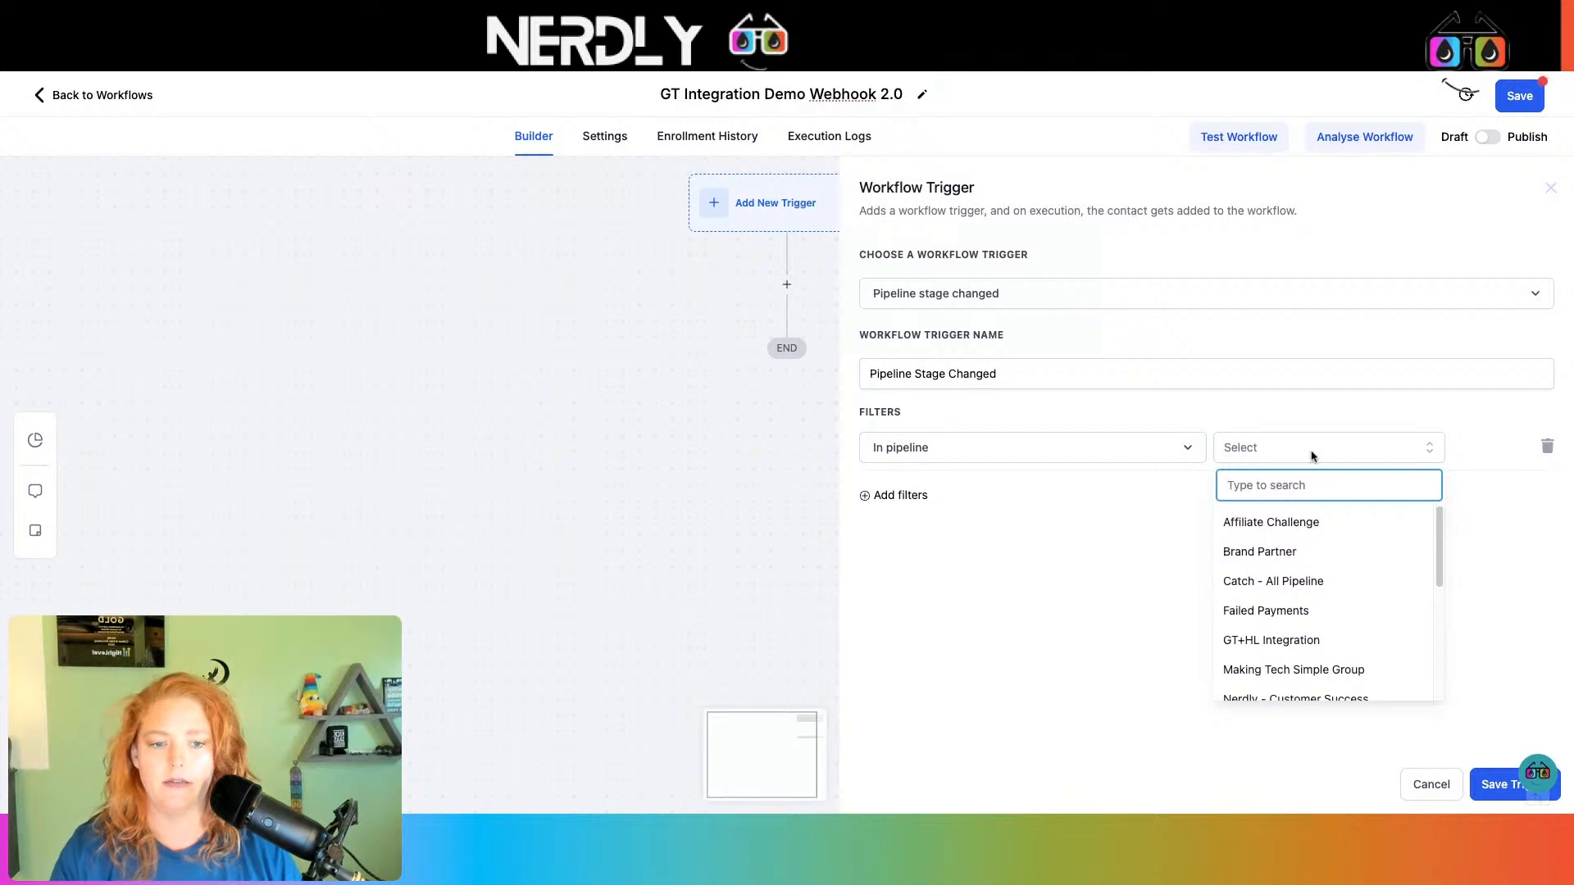
type("gt")
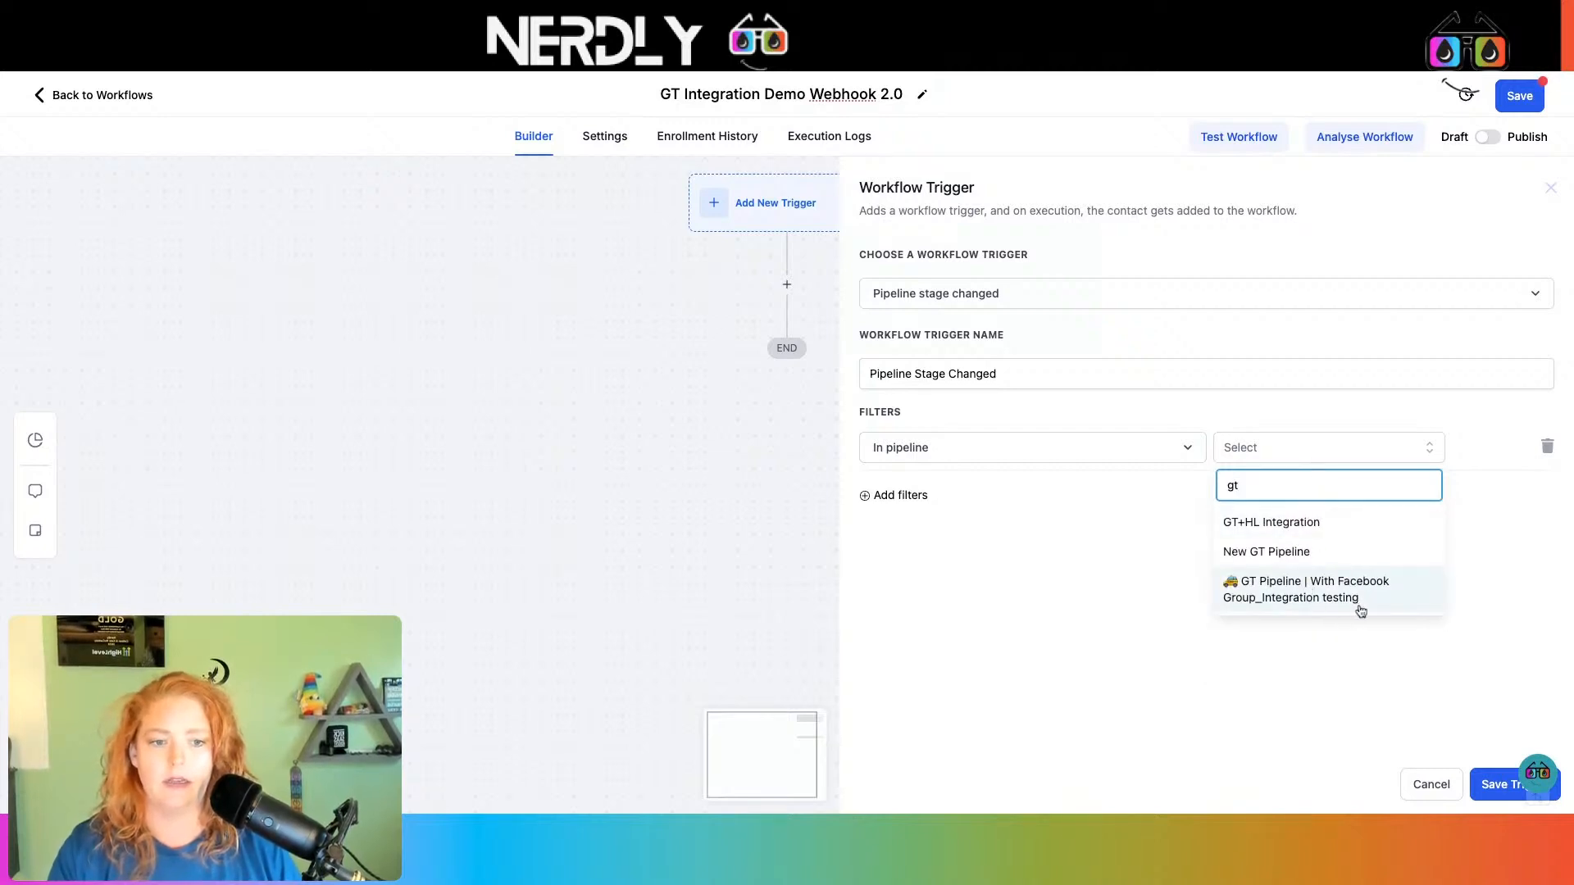
left_click(1312, 597)
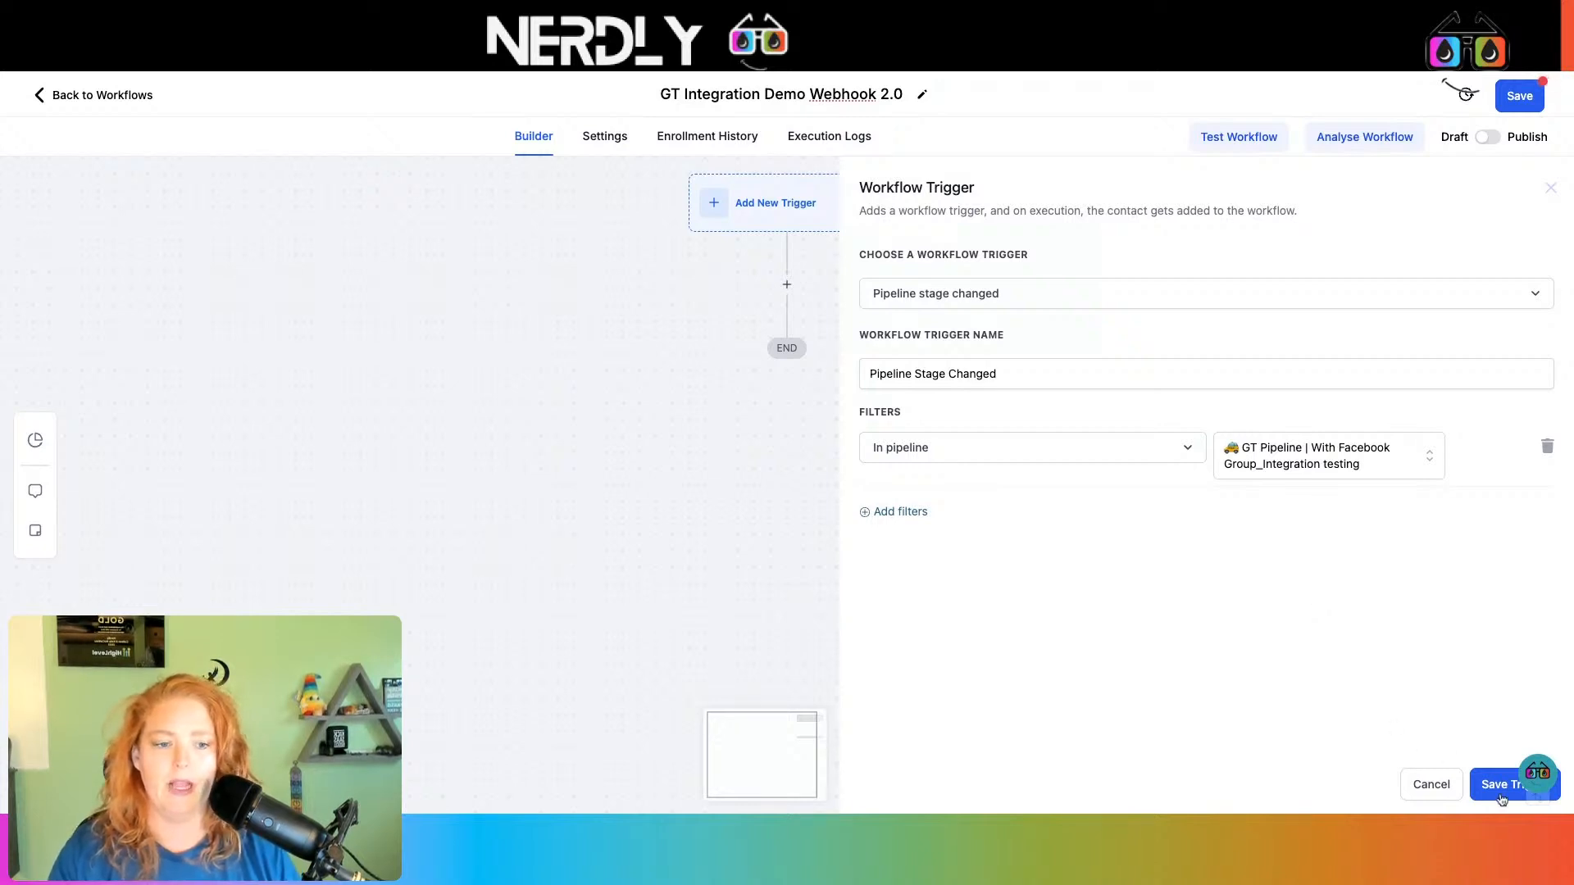
Step: Rename the stage-change trigger "GTDemo Pipeline Stage Changed" and save it
left_click(1034, 375)
type("GTDemo Pipeline")
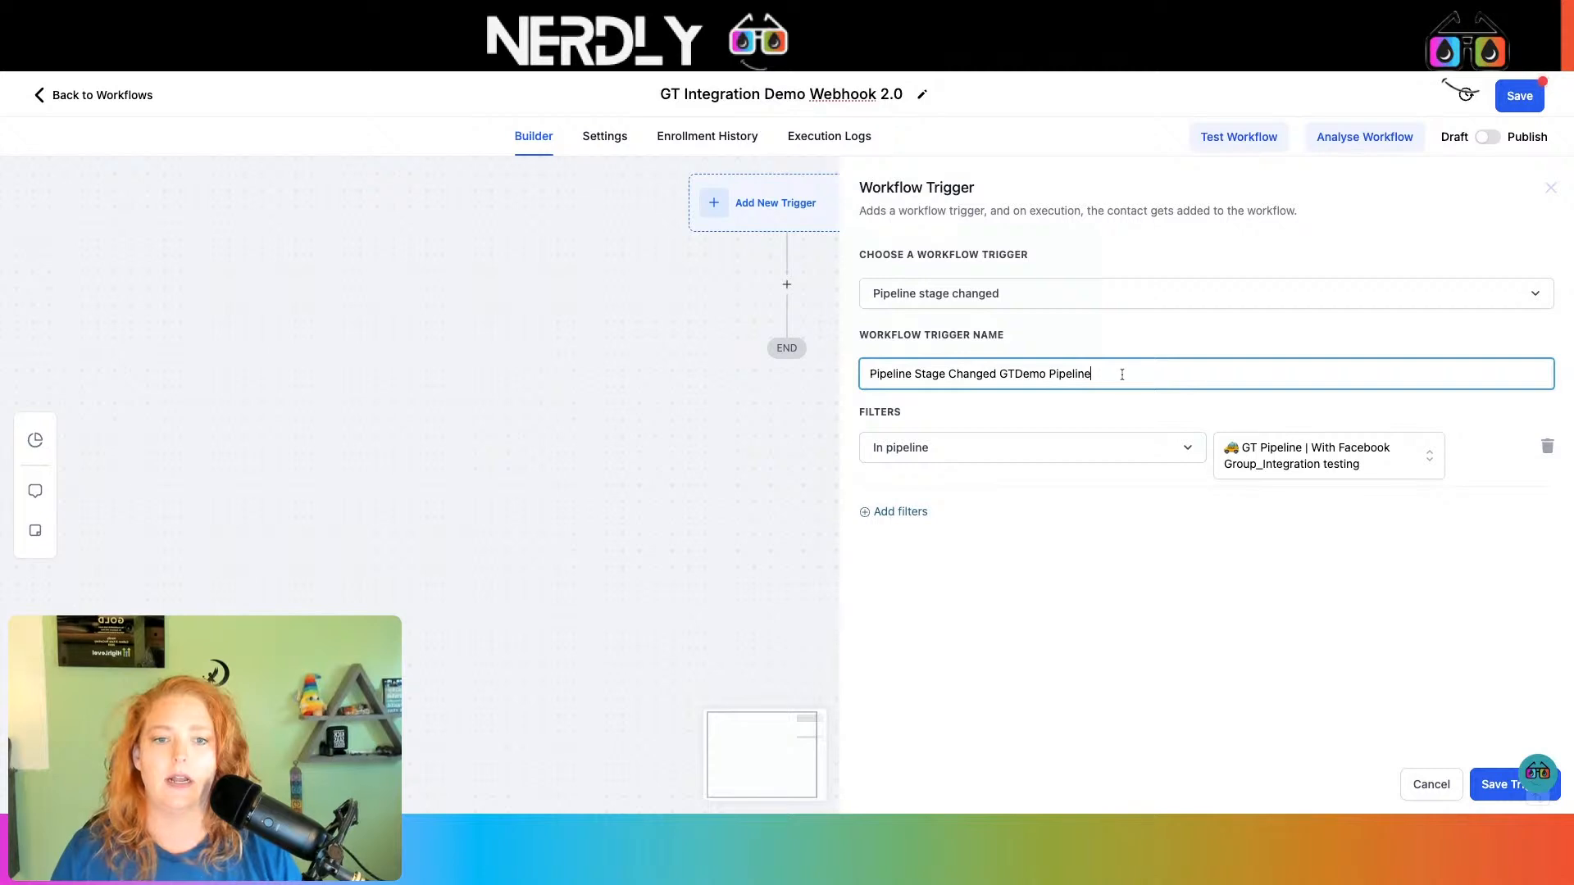
left_click_drag(1053, 375, 997, 380)
key("BackSpace")
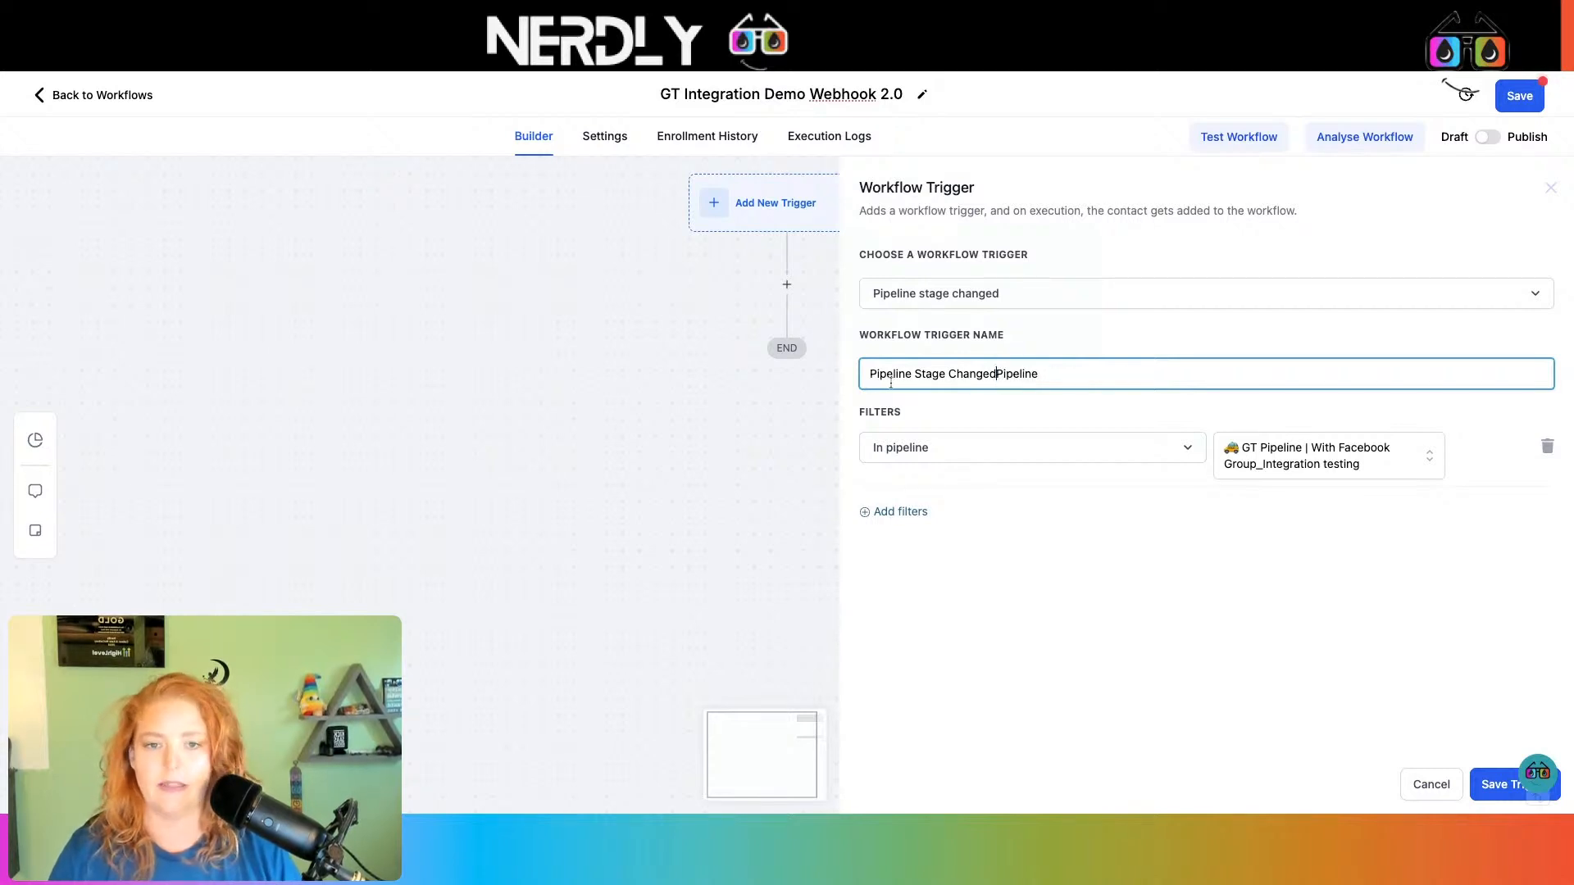
type("GTDemo")
left_click_drag(1101, 374, 1053, 377)
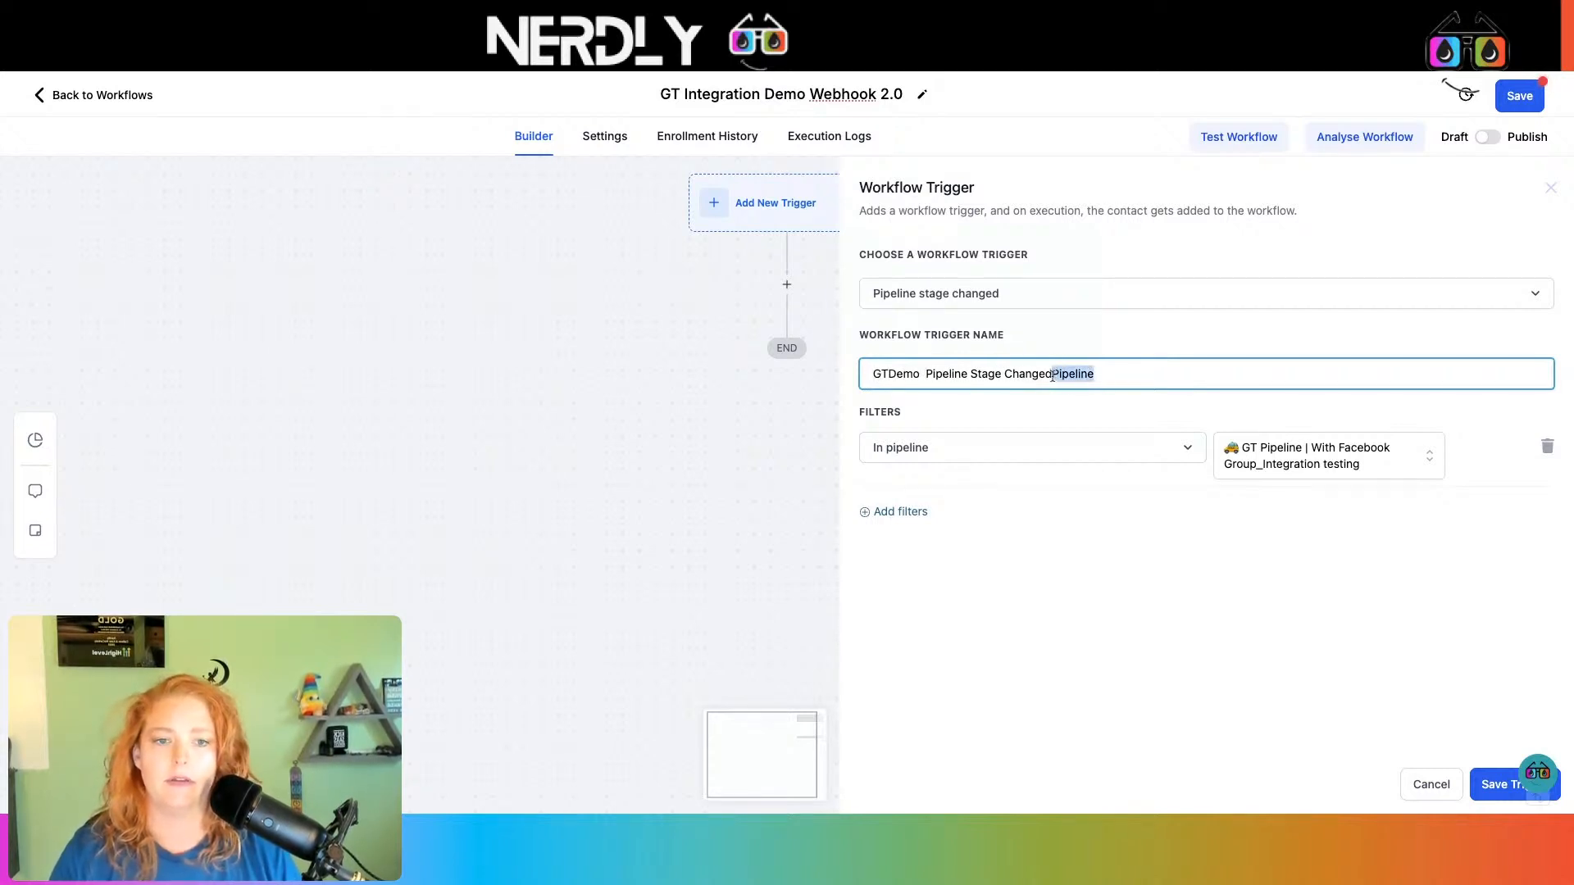
key("BackSpace")
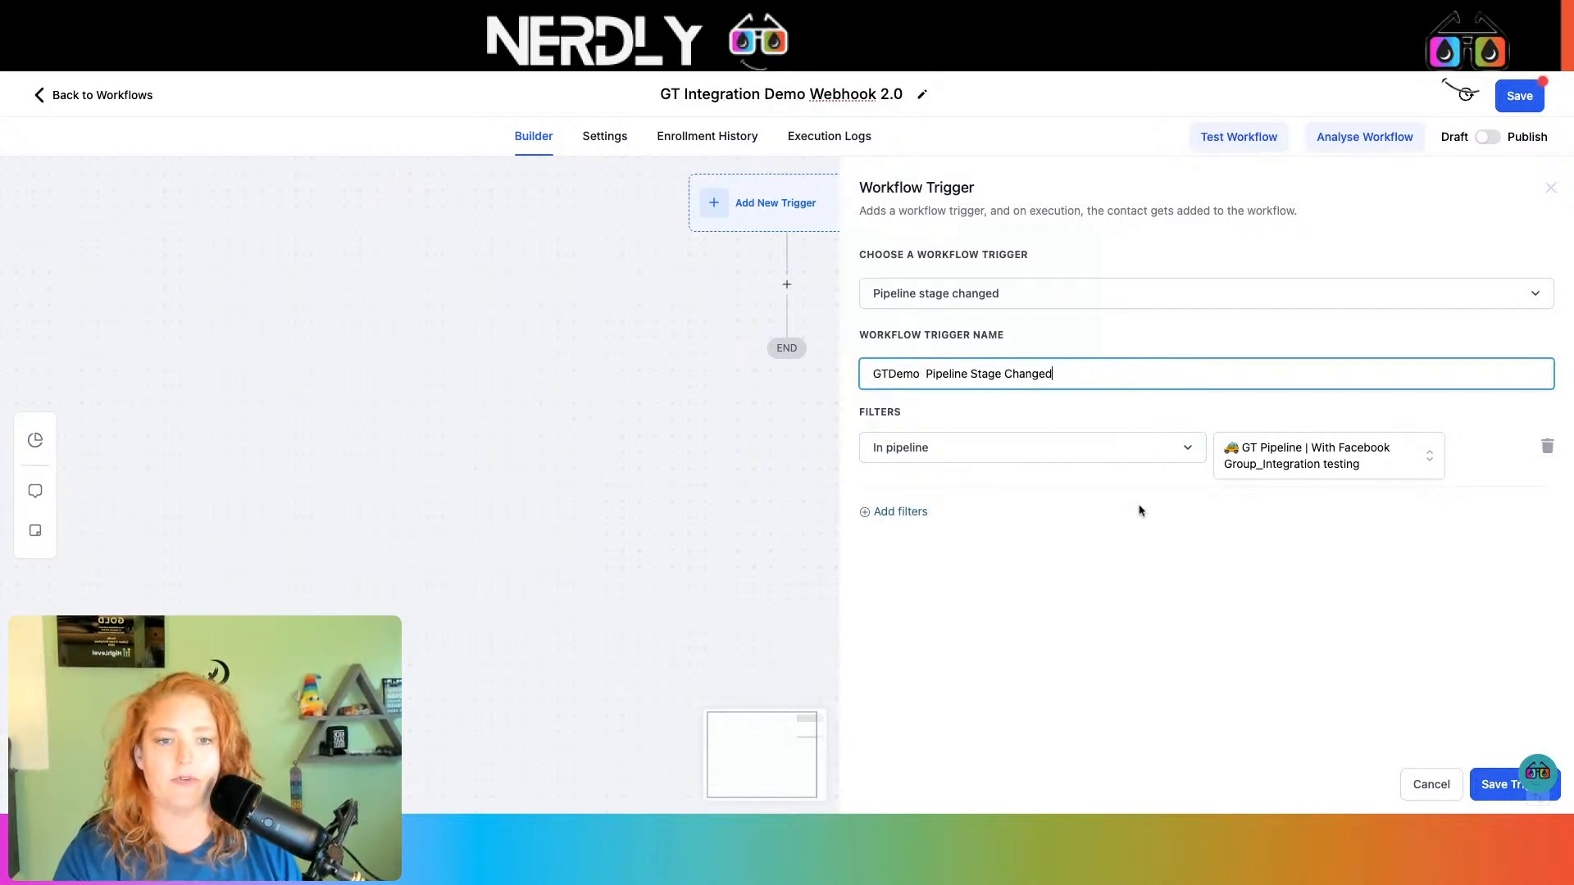
left_click(1526, 794)
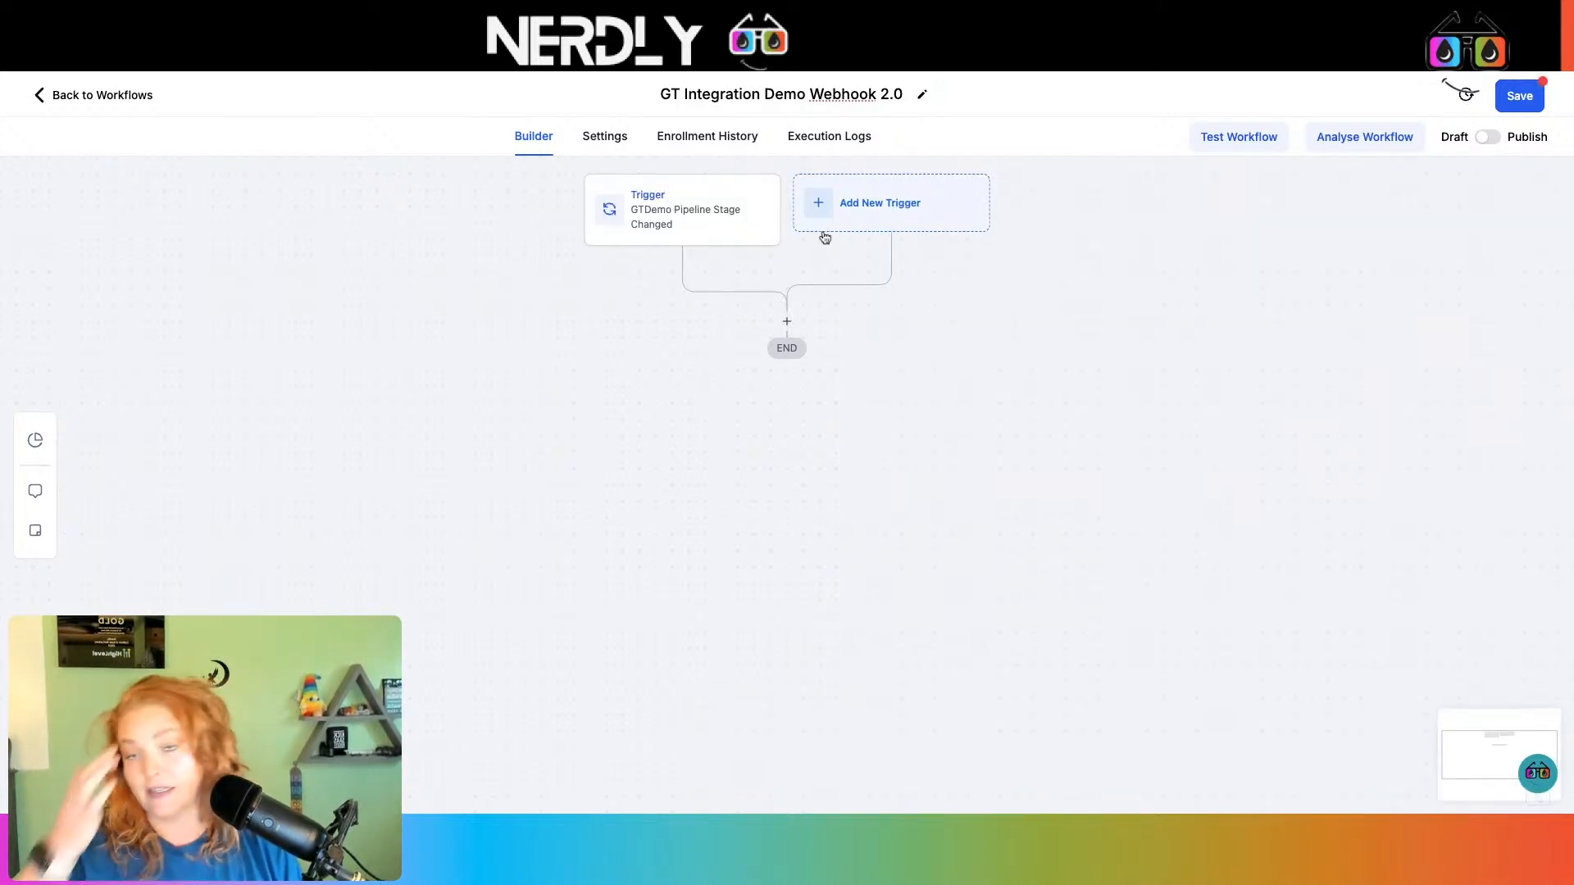
Step: Add an Opportunity Created trigger as the workflow's second trigger
left_click(861, 213)
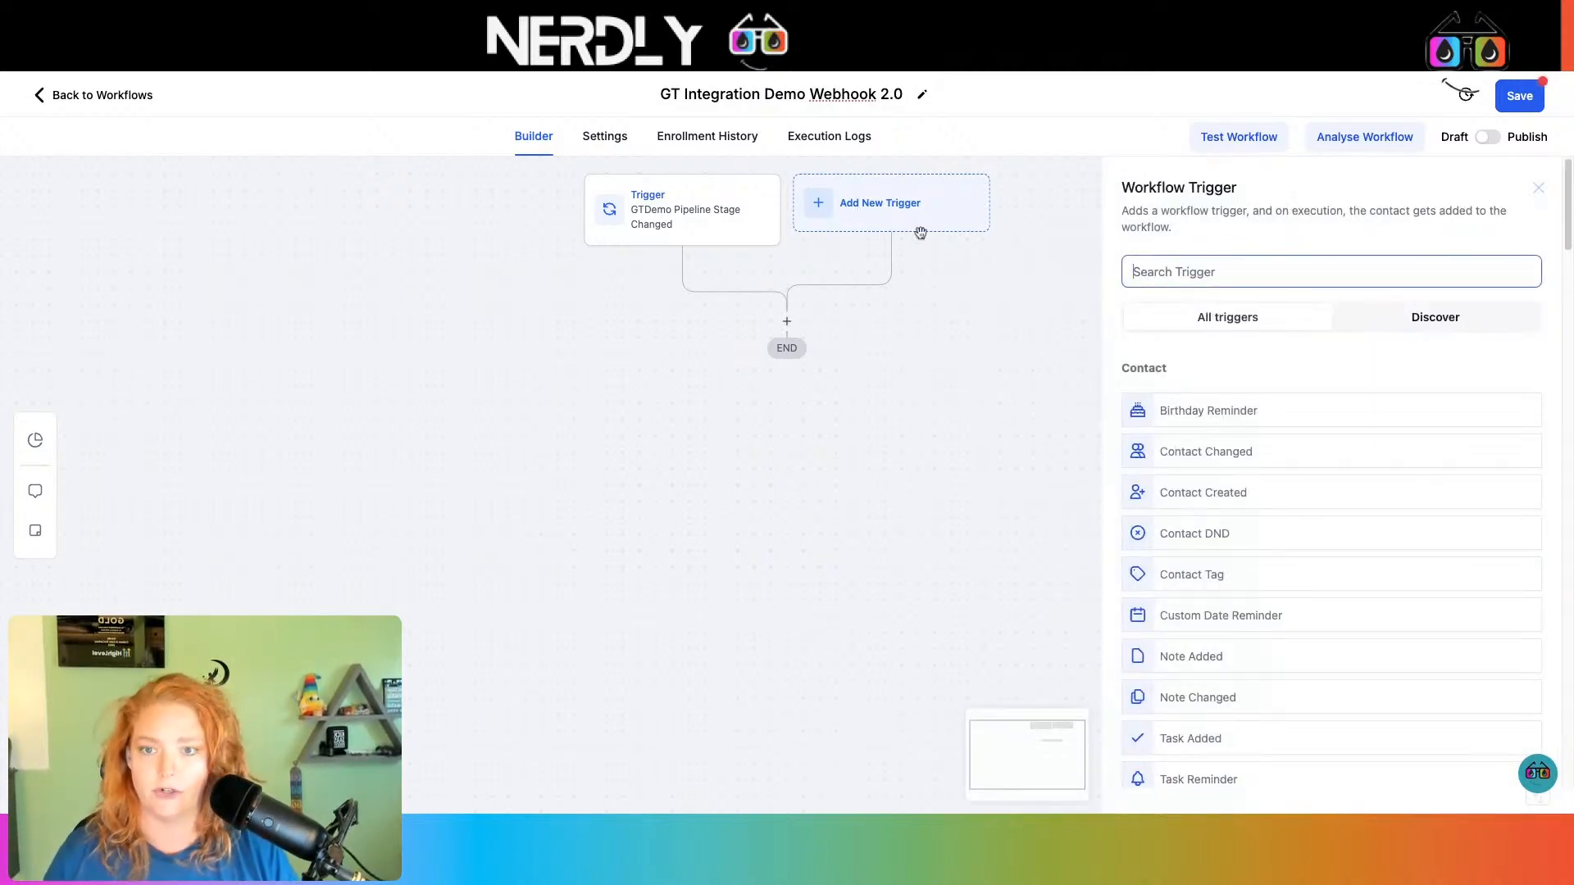
type("opp")
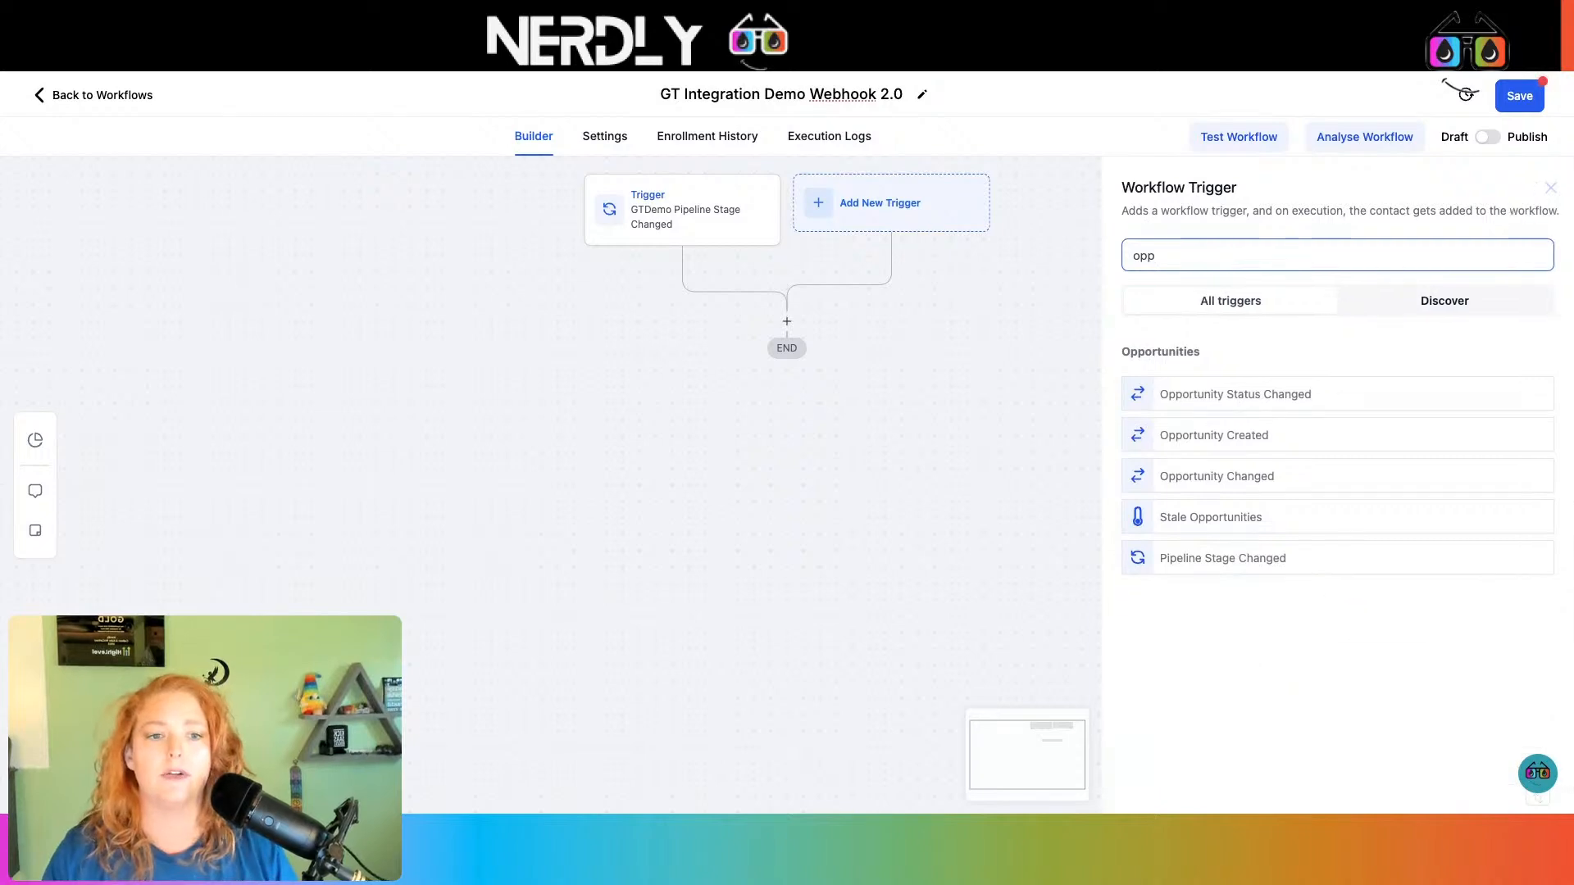
left_click(1291, 441)
Step: Filter the Opportunity Created trigger to the pipeline "GT Pipeline | With Facebook Group_Integration testing"
left_click(896, 429)
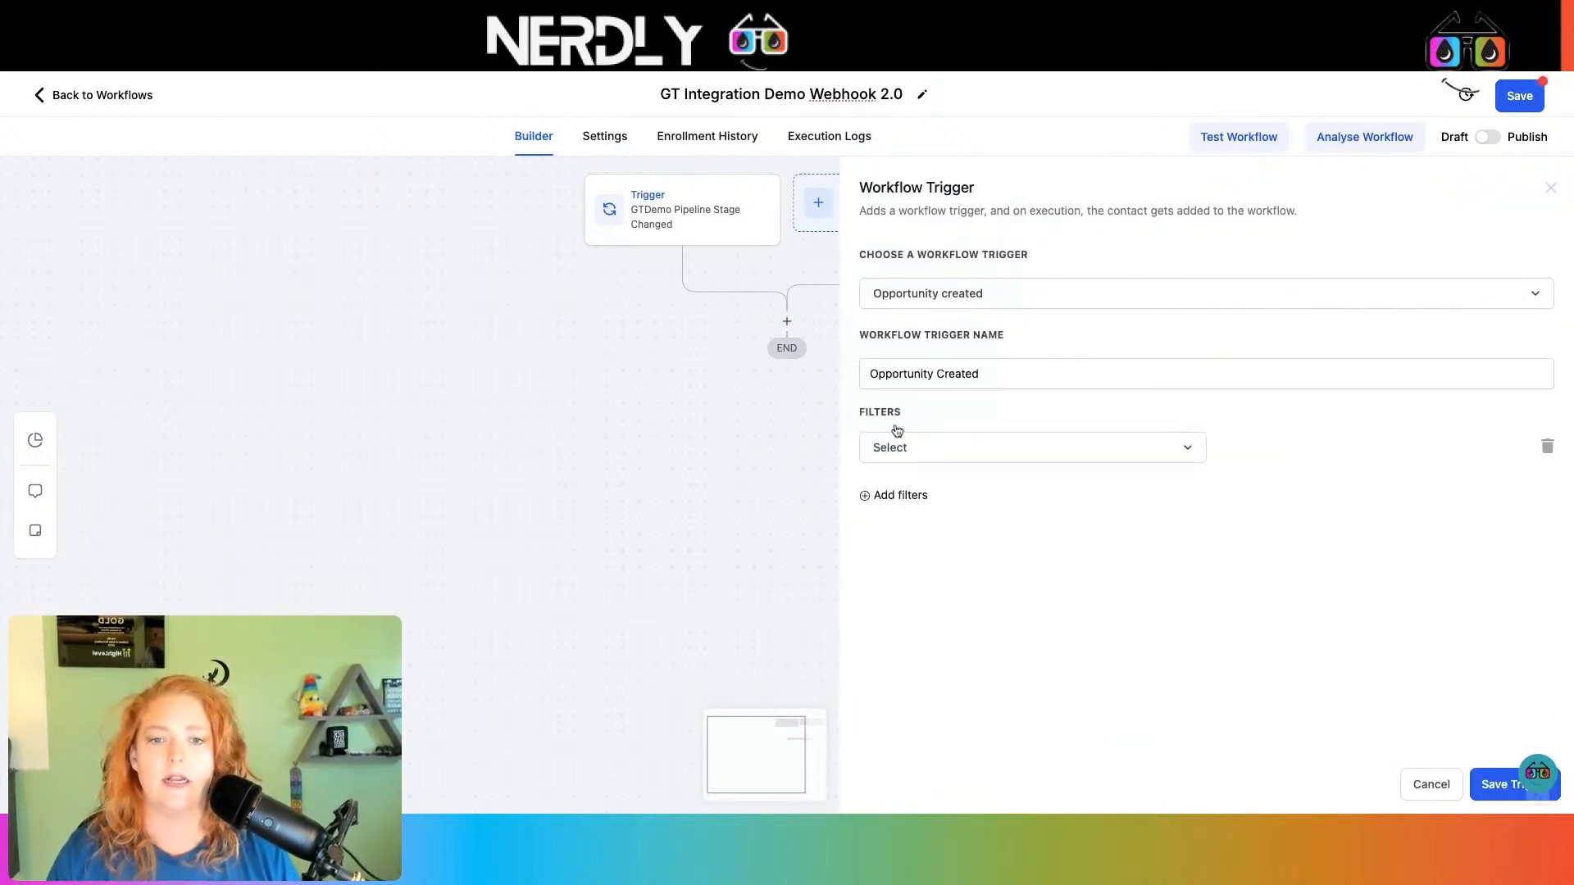
left_click(914, 454)
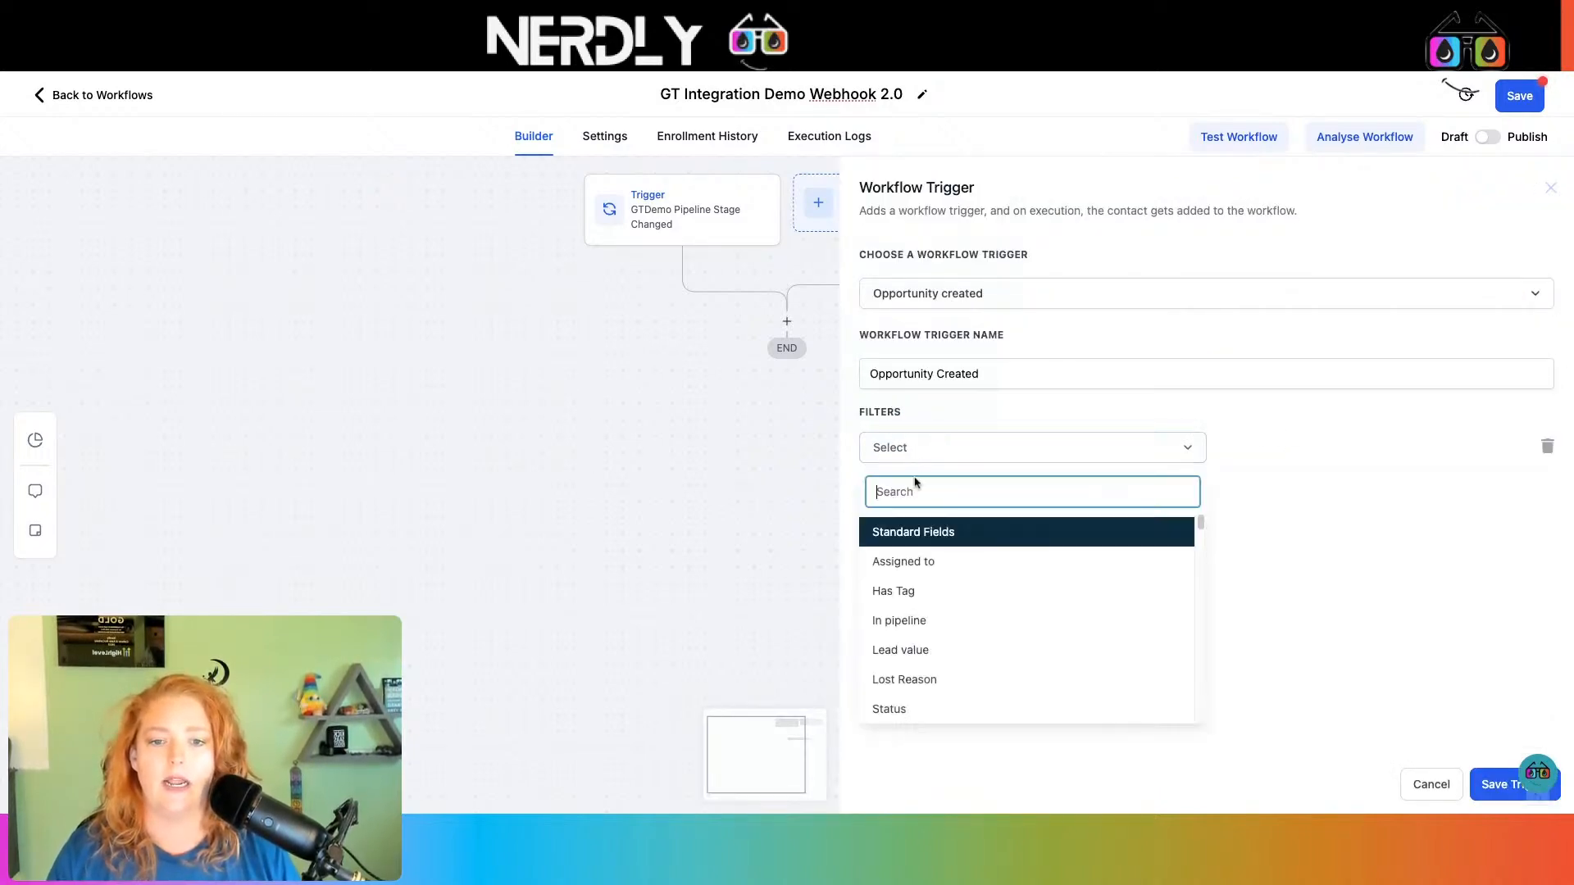
left_click(915, 633)
left_click(1343, 450)
type("gt")
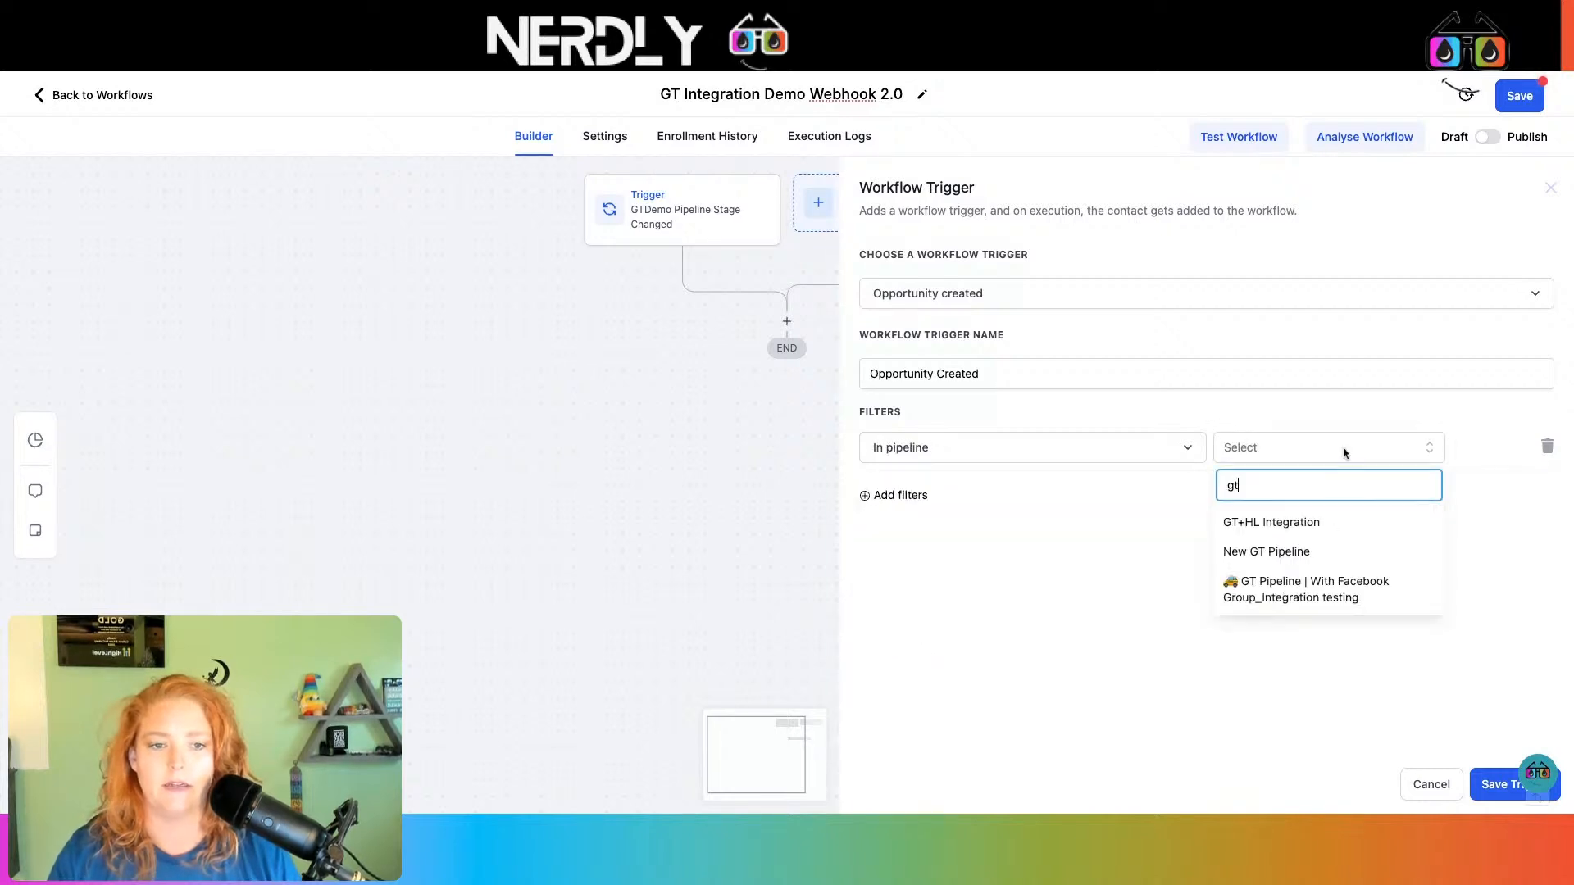
left_click(1294, 599)
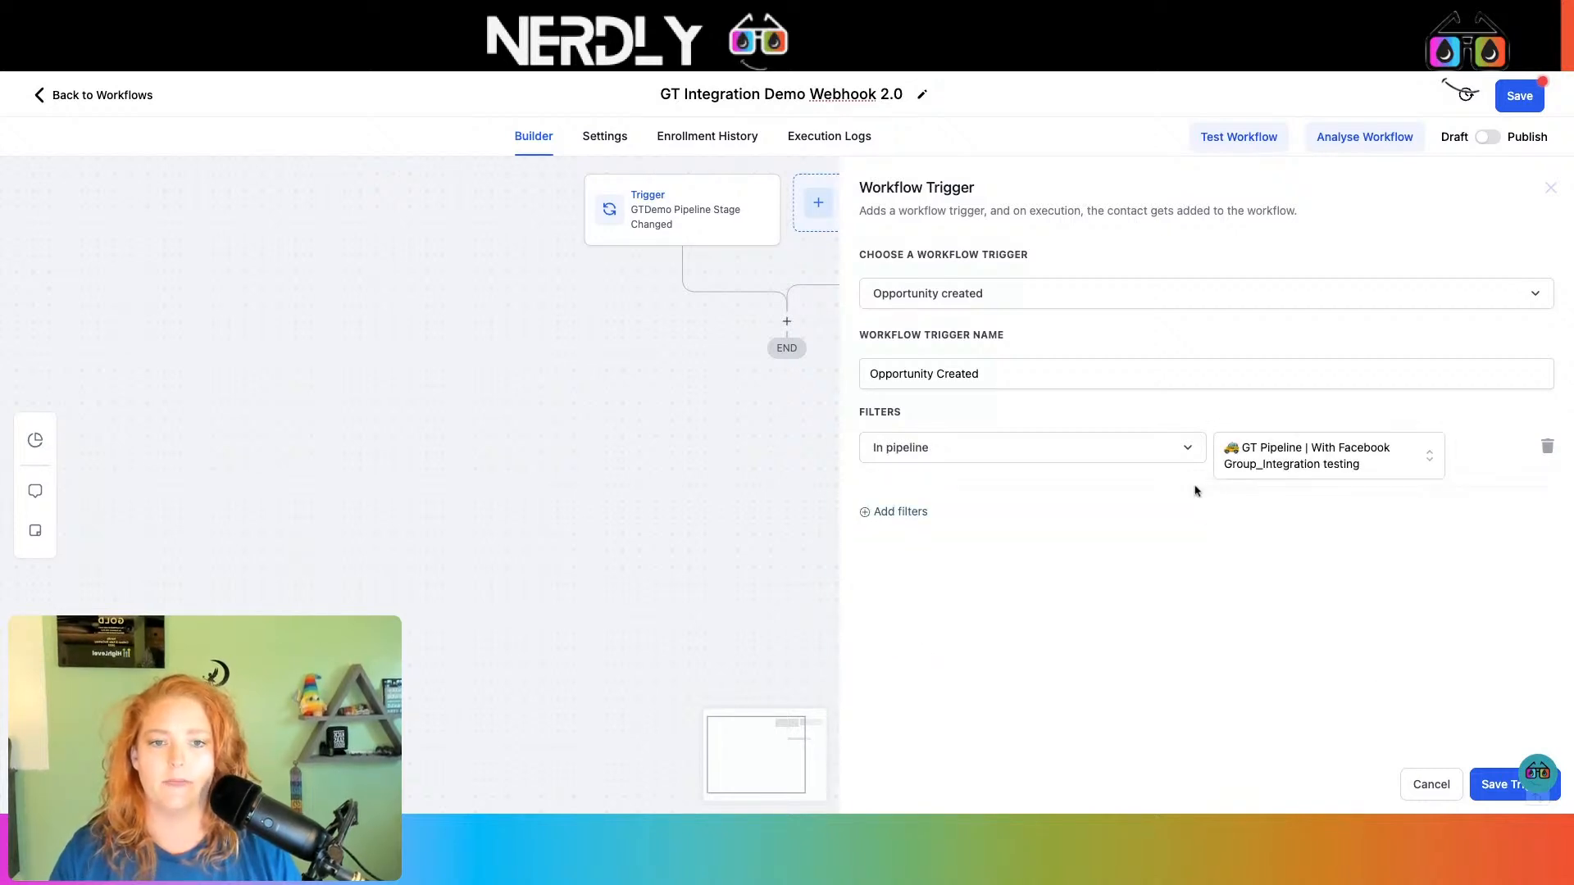
Step: Rename the second trigger "Opportunity Created in GTDemo Pipeline" and save it
left_click(870, 374)
type("in GTD")
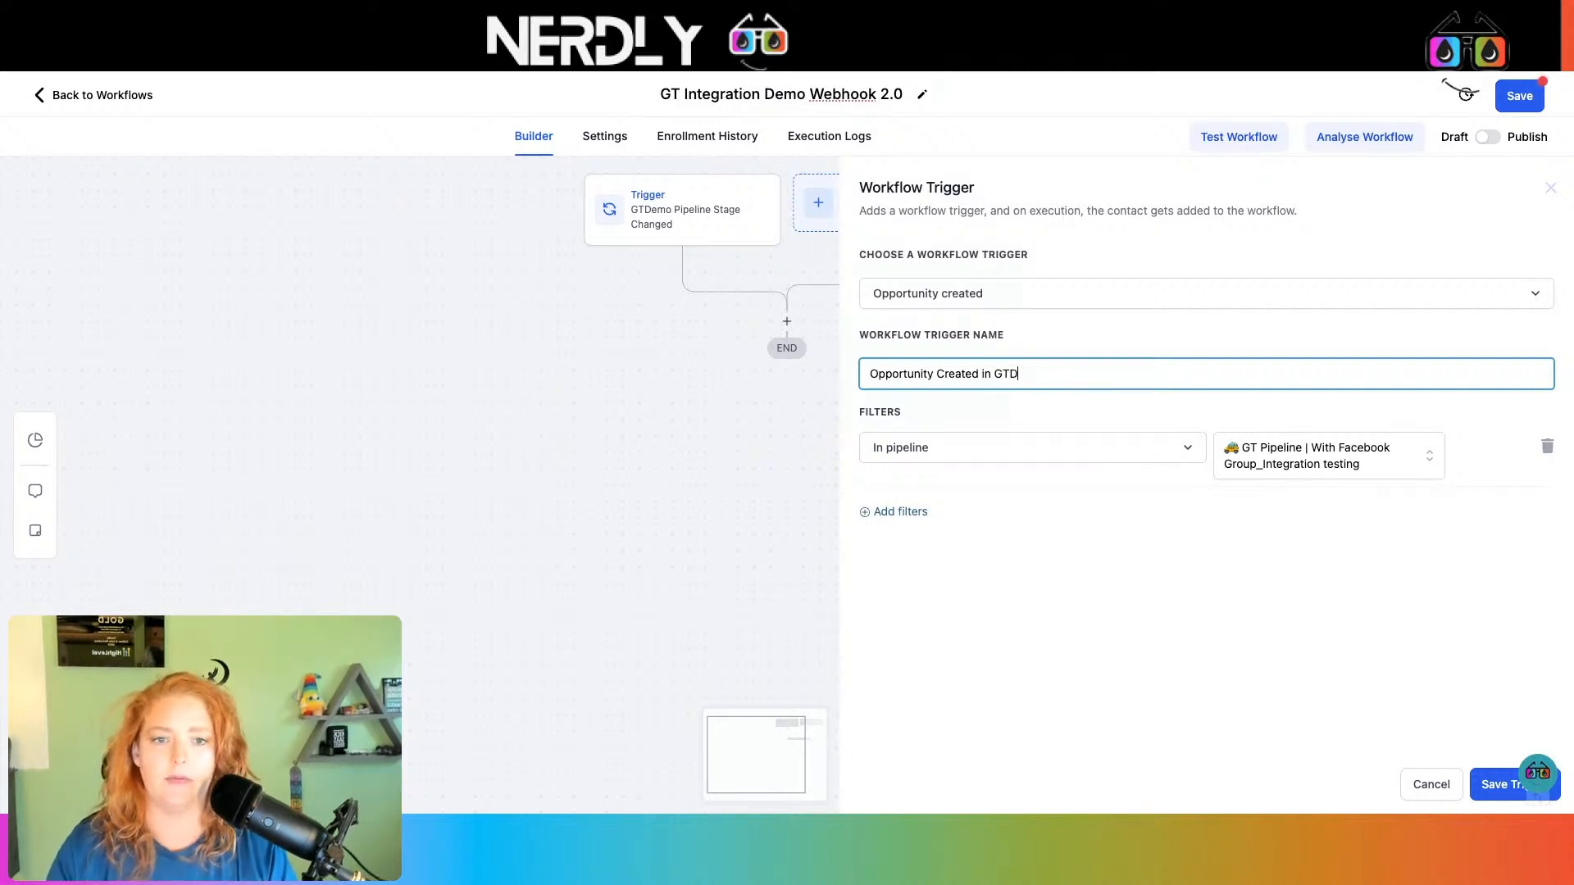
type("emo Pipeline")
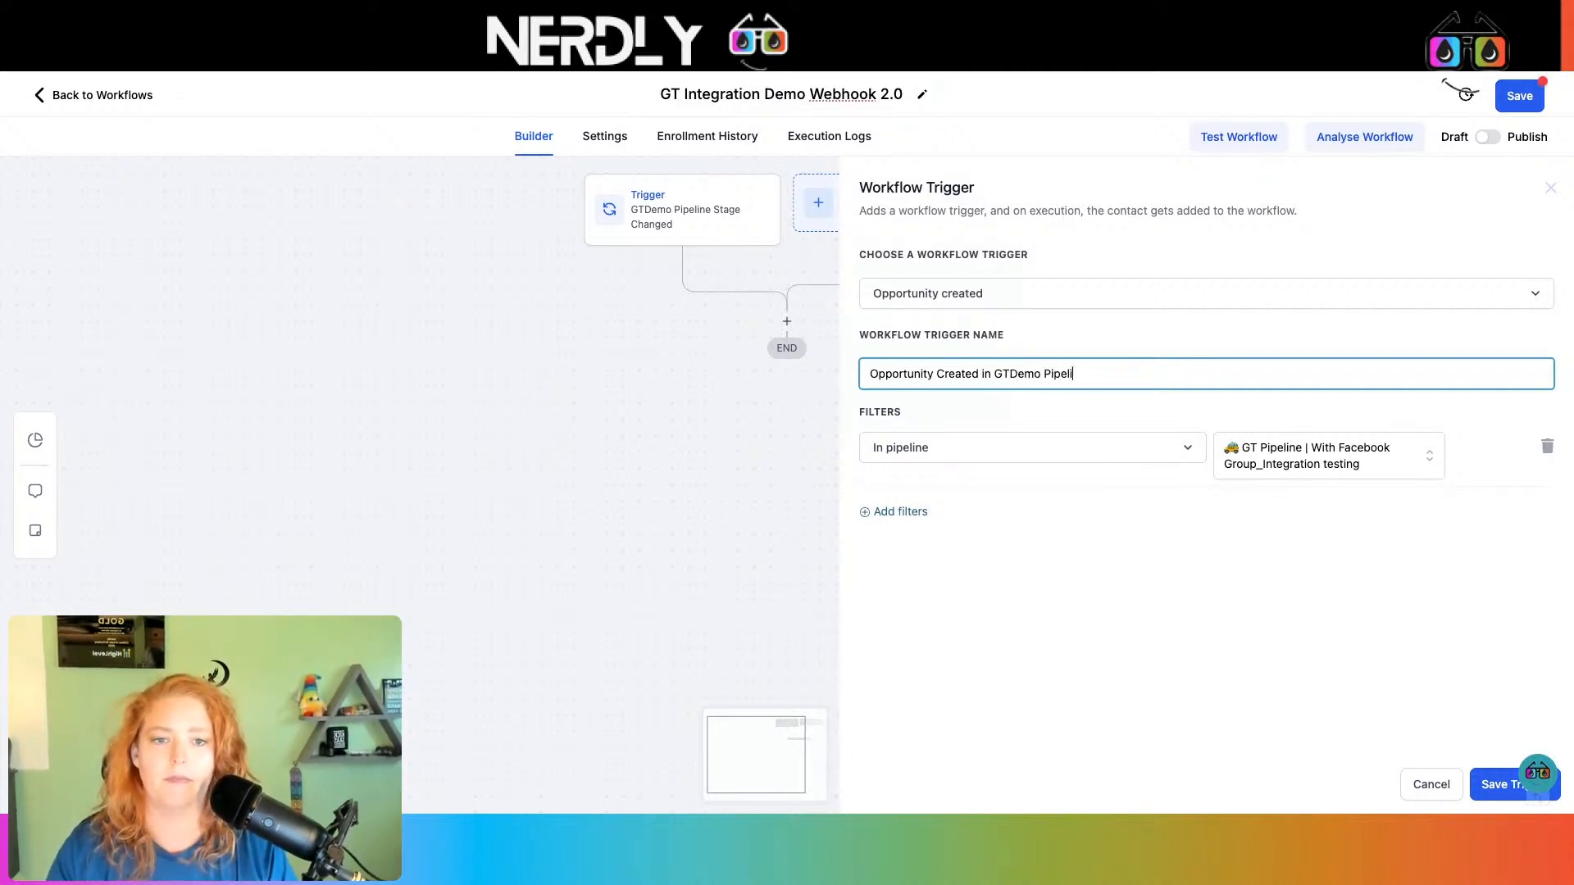
left_click(1486, 784)
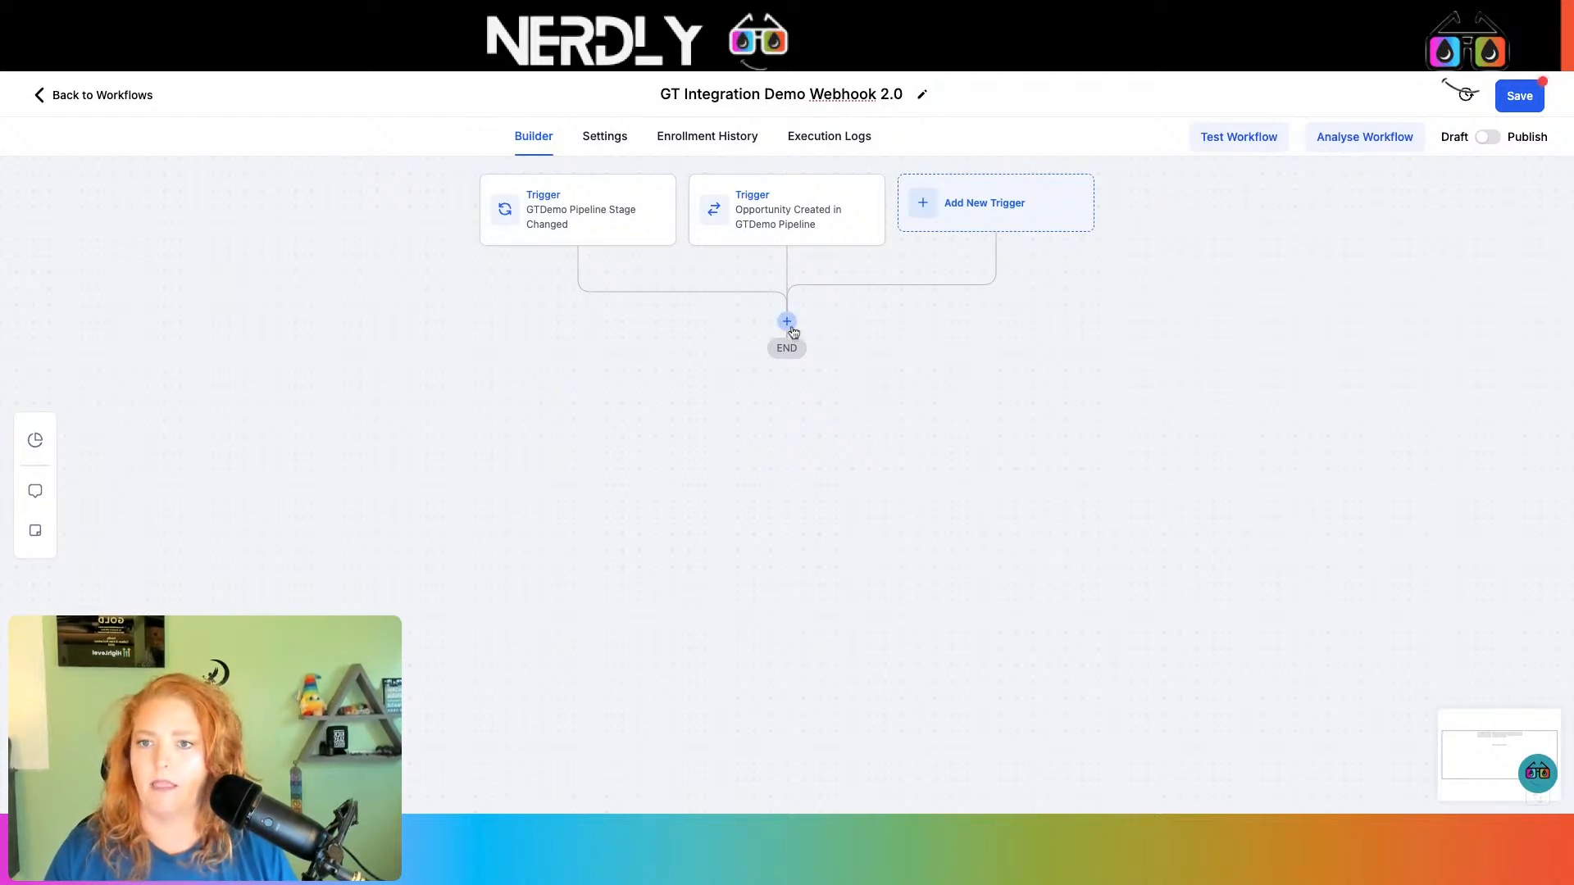
Step: Add a Webhook action after the two triggers in the workflow
left_click(789, 325)
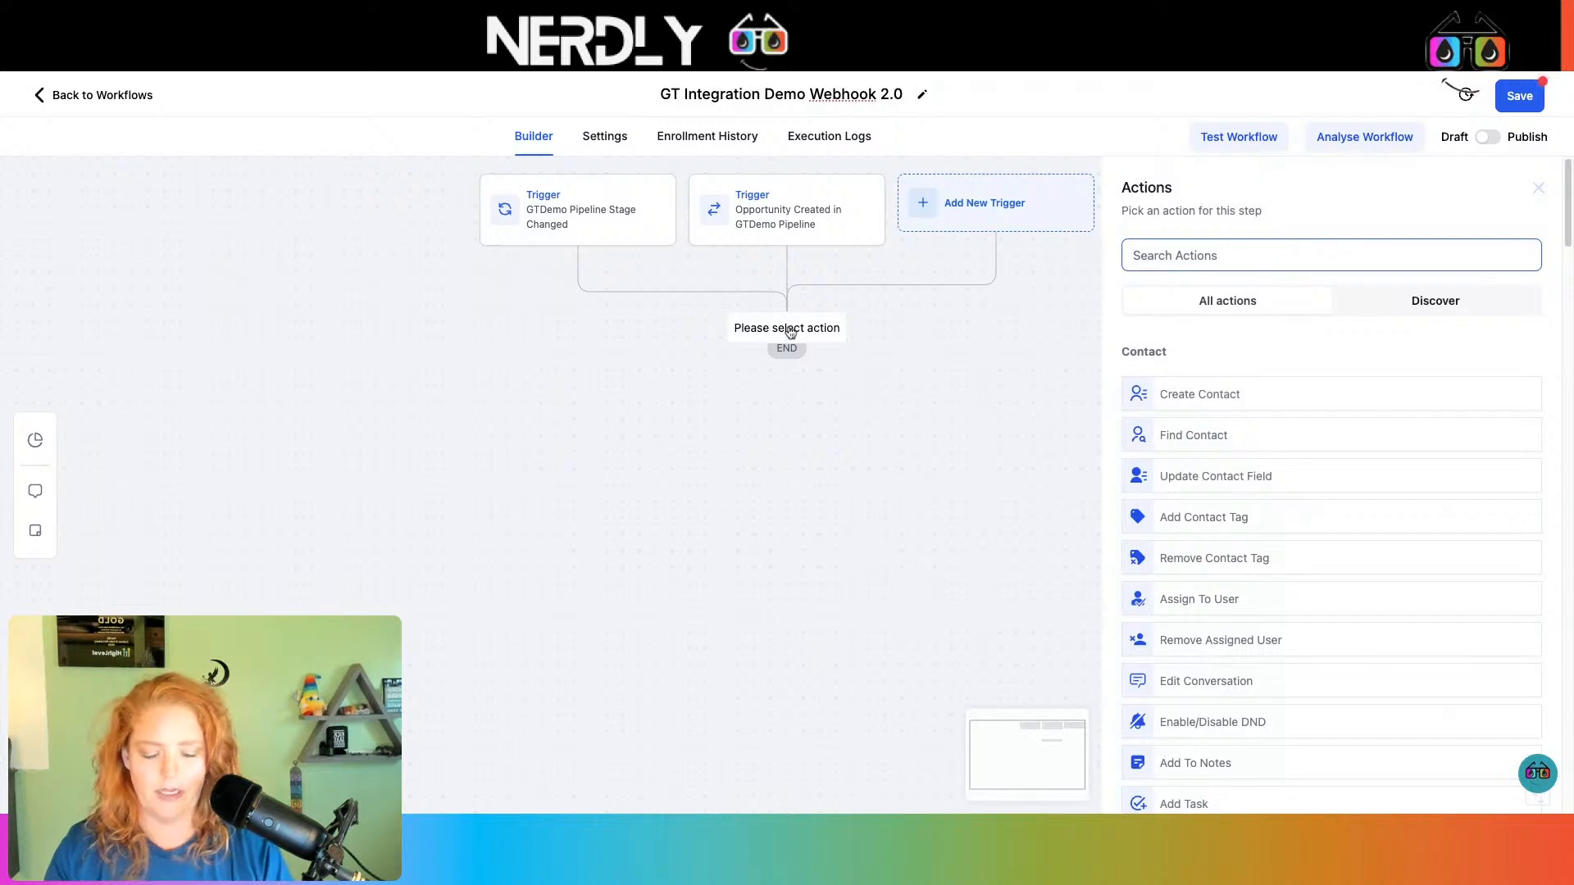
type("web")
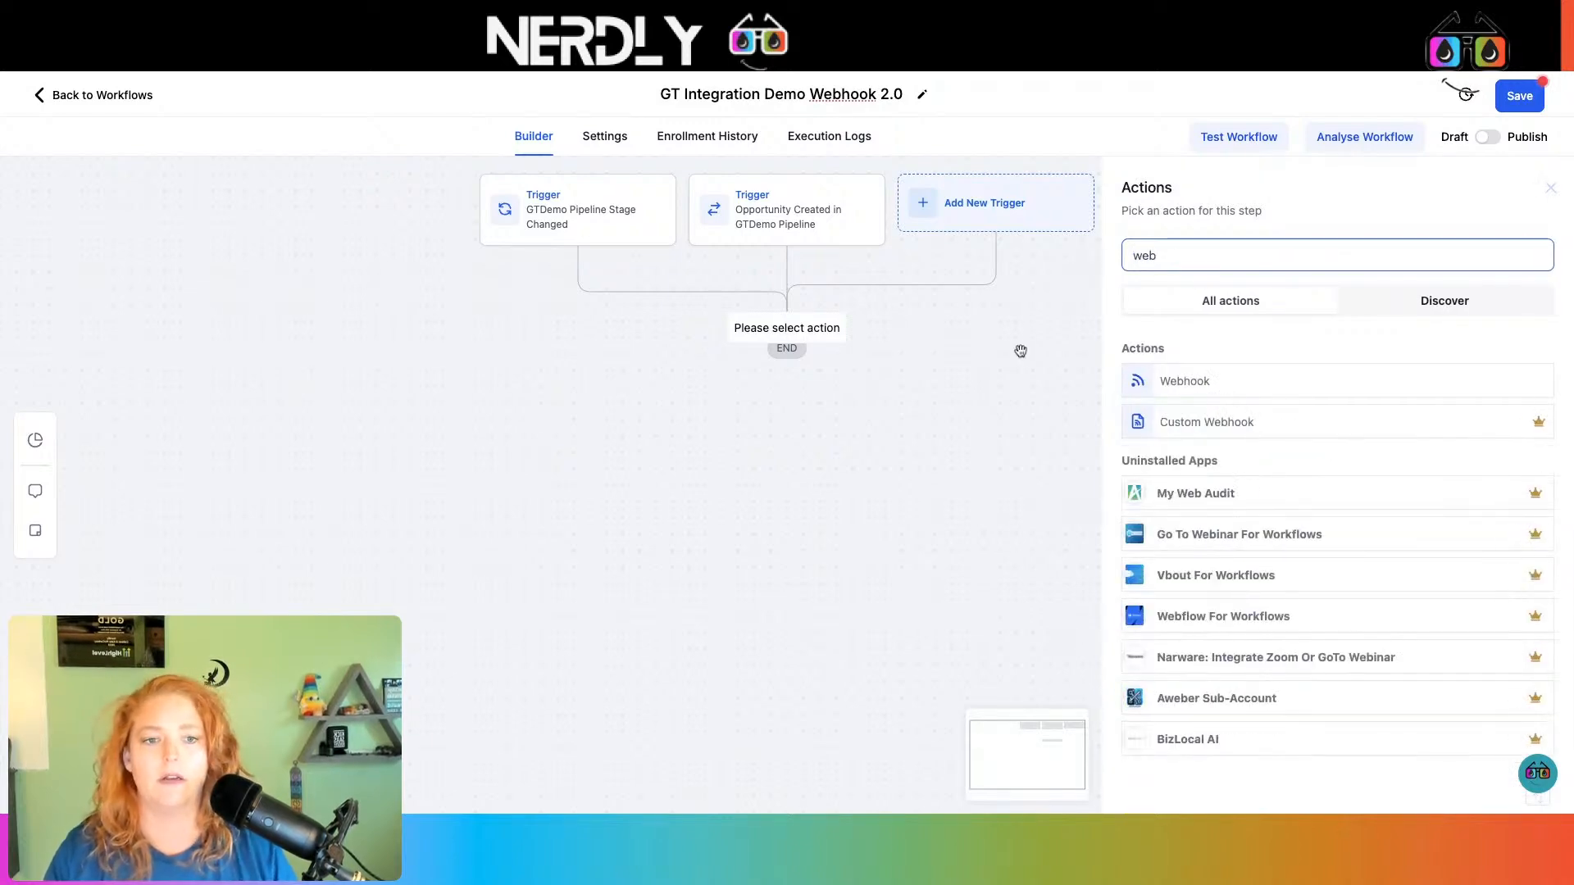
left_click(1245, 379)
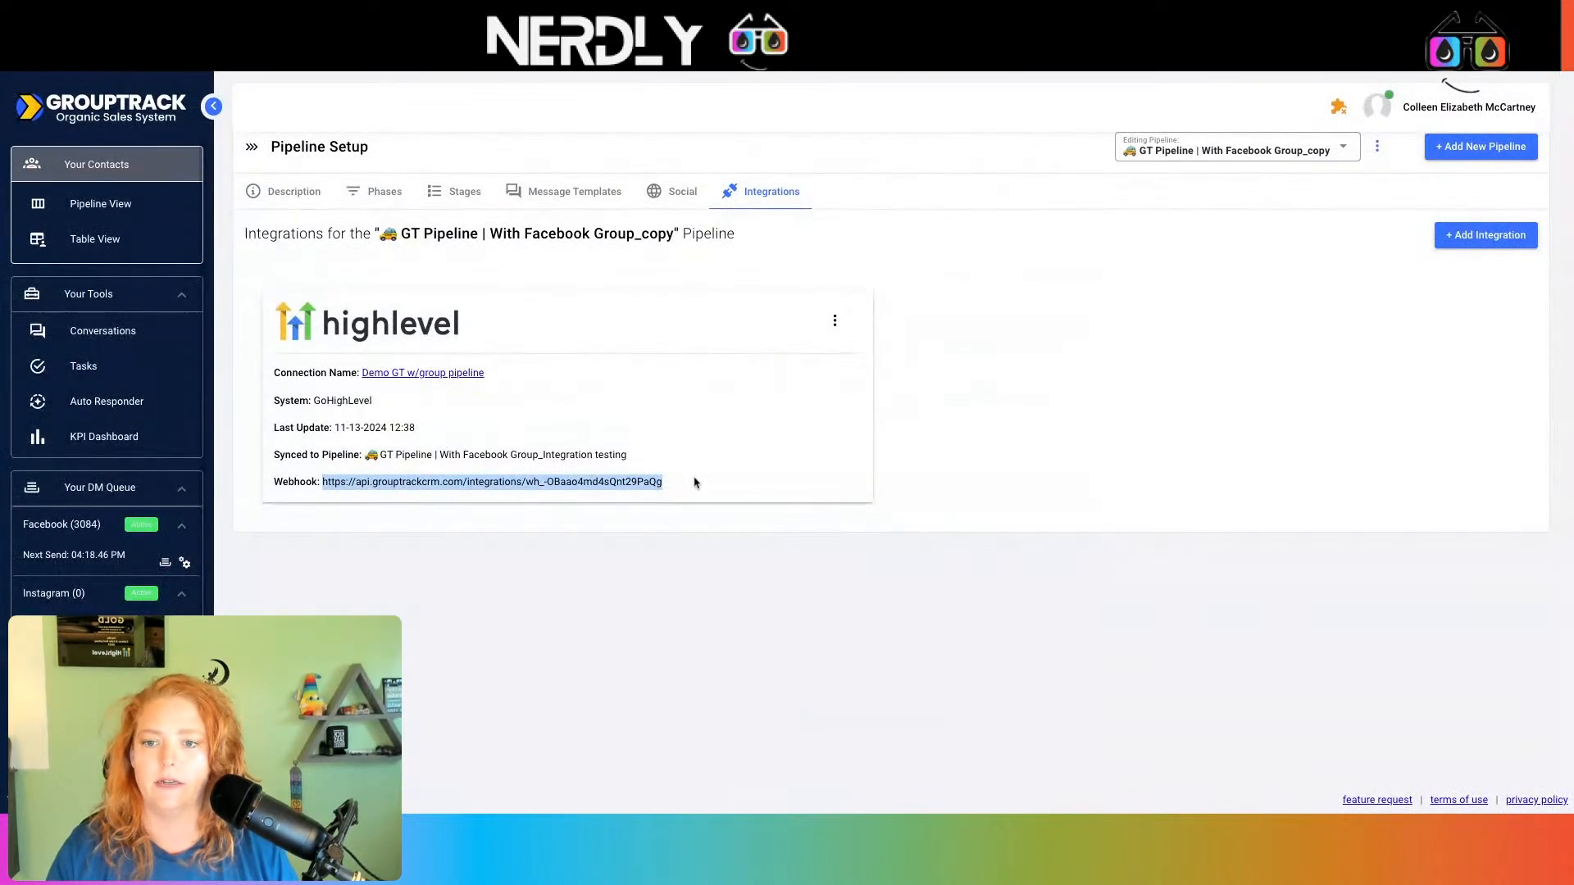
Step: Copy the webhook address from GroupTrack's highlevel integration and paste it as the URL of the workflow's Webhook action
left_click(687, 486)
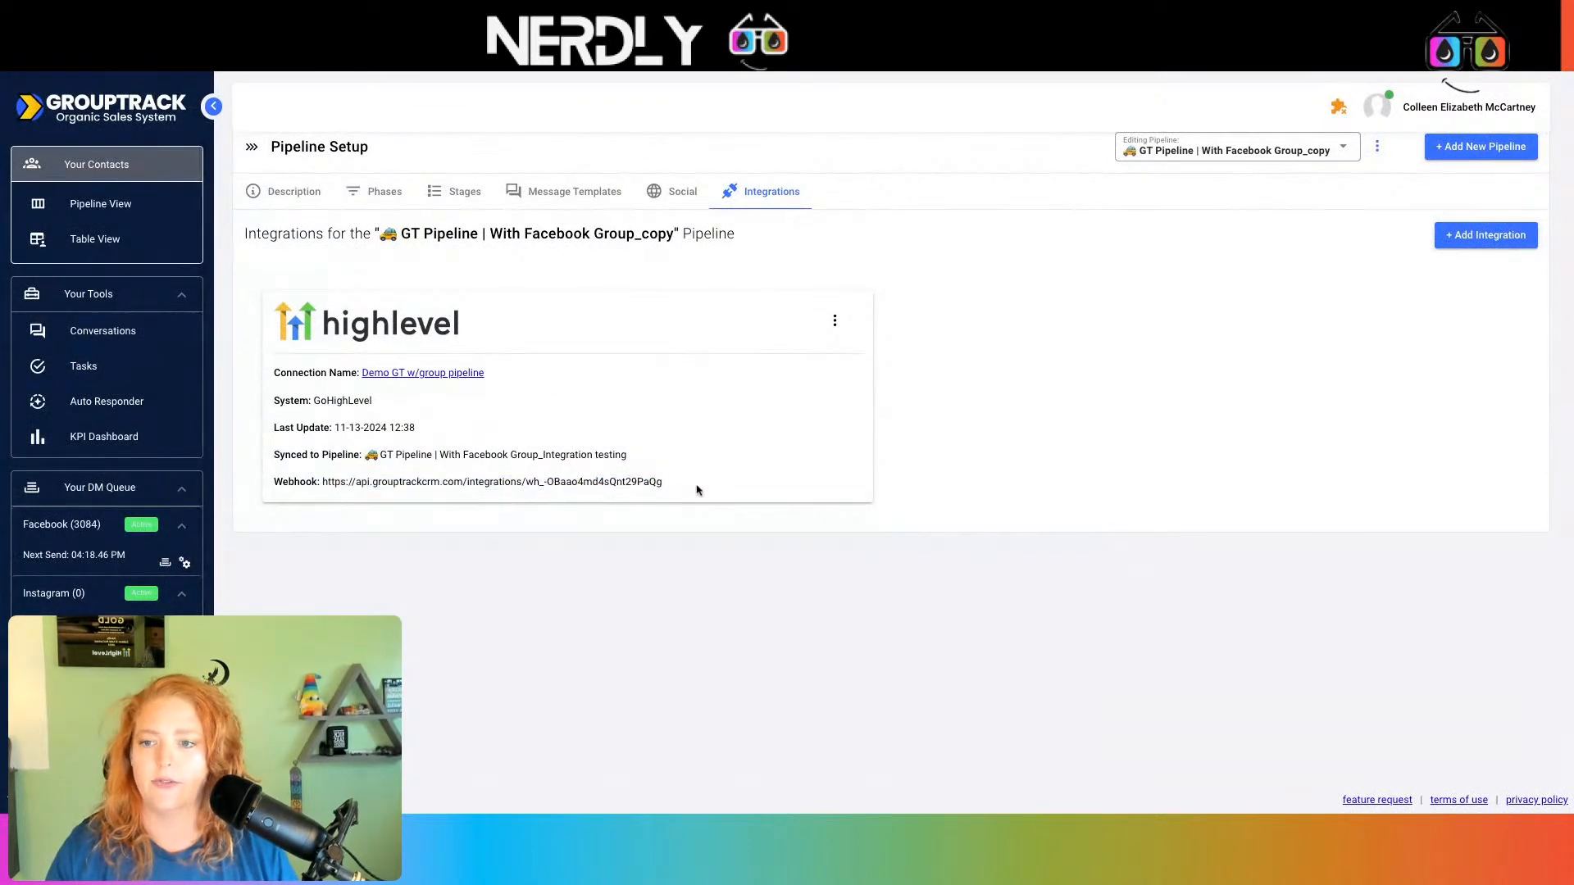
left_click_drag(681, 489, 322, 482)
key("ctrl+c")
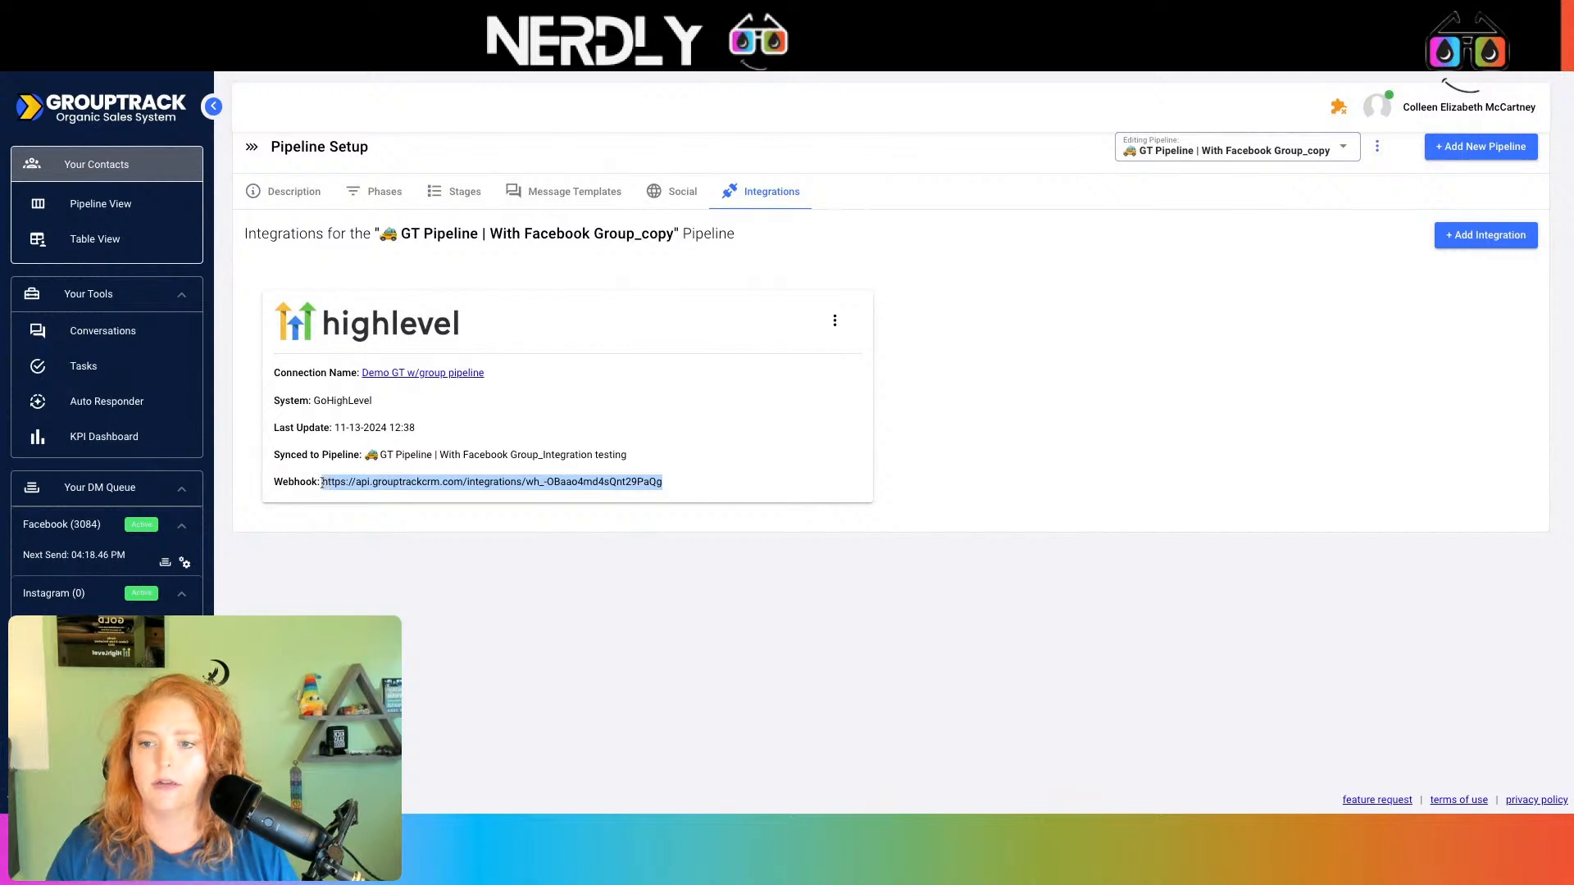
left_click(1054, 70)
left_click(1052, 41)
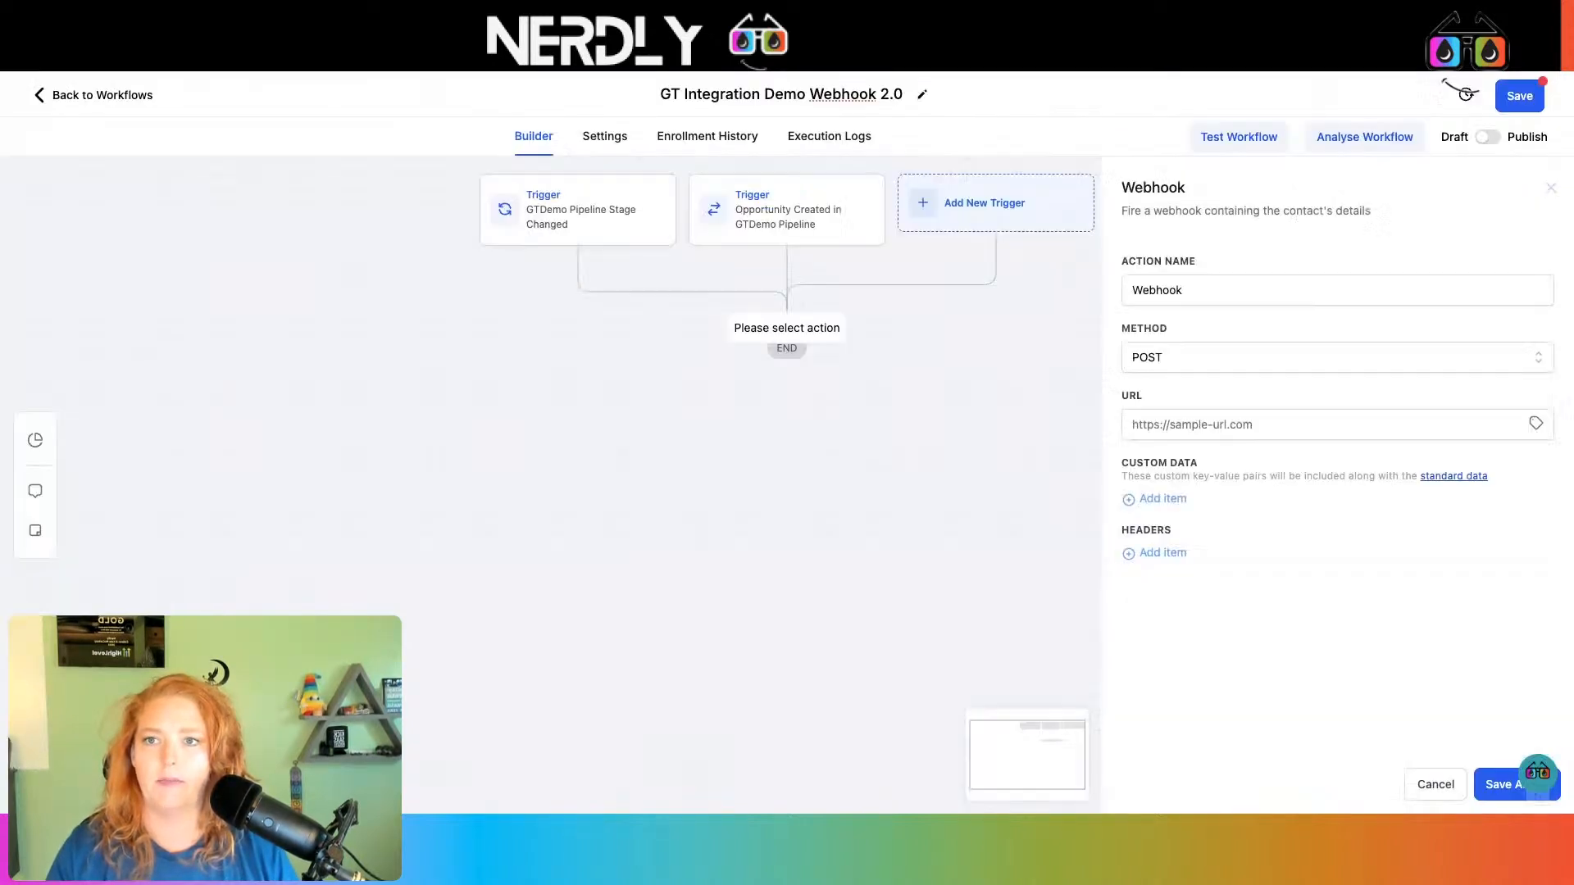
left_click(1198, 427)
key("ctrl+v")
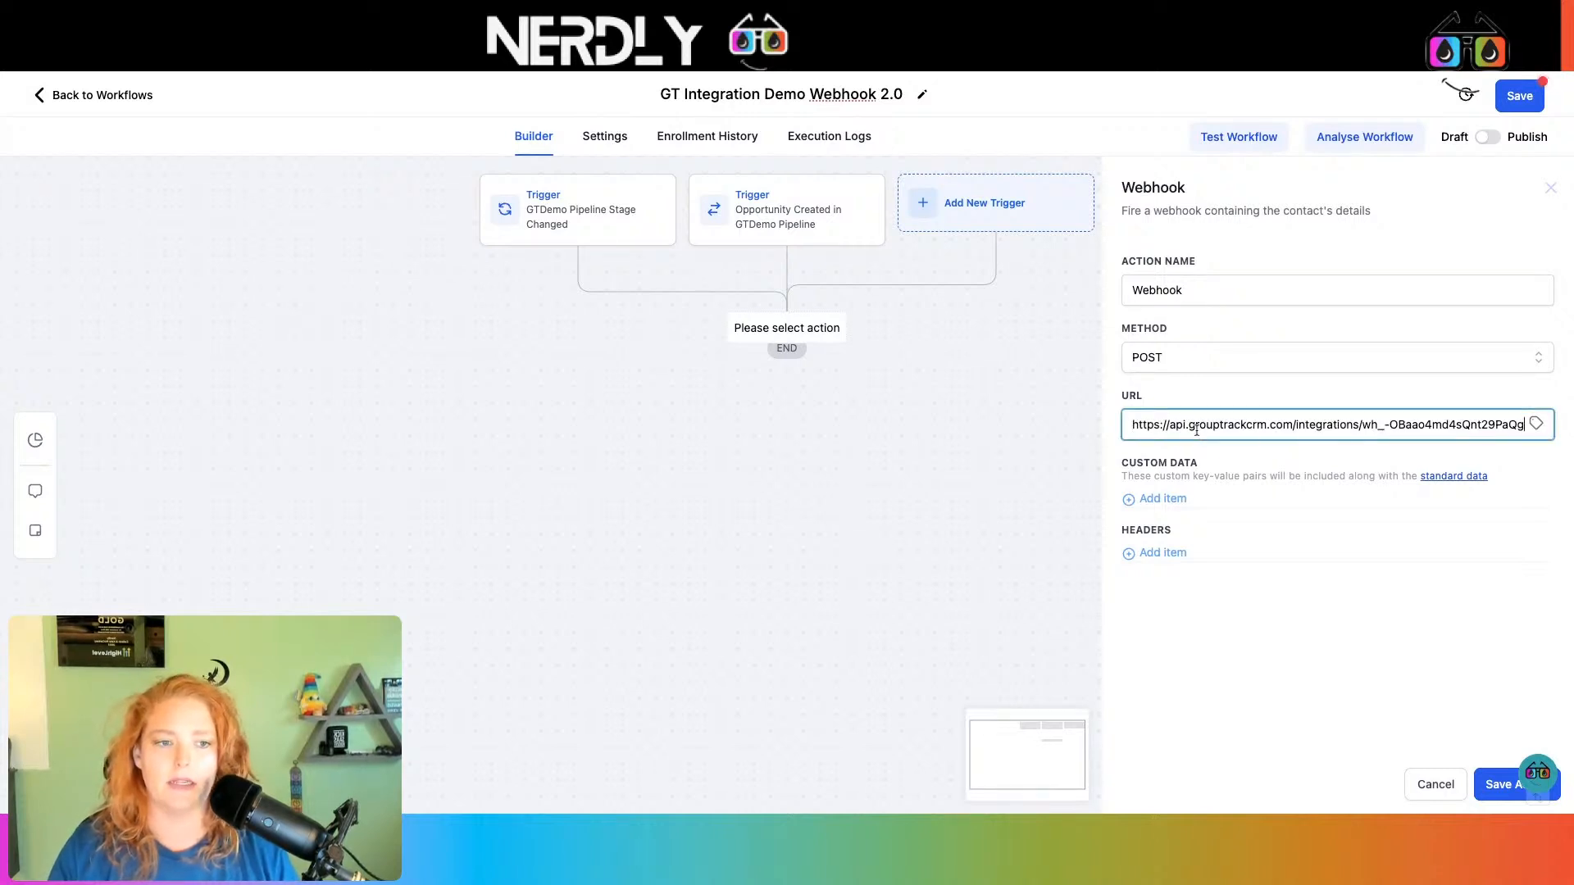
Step: Name the webhook action "Webhook - GT Demo Pipeline" and save it
left_click(1247, 286)
type("- GTDemo Pipeline")
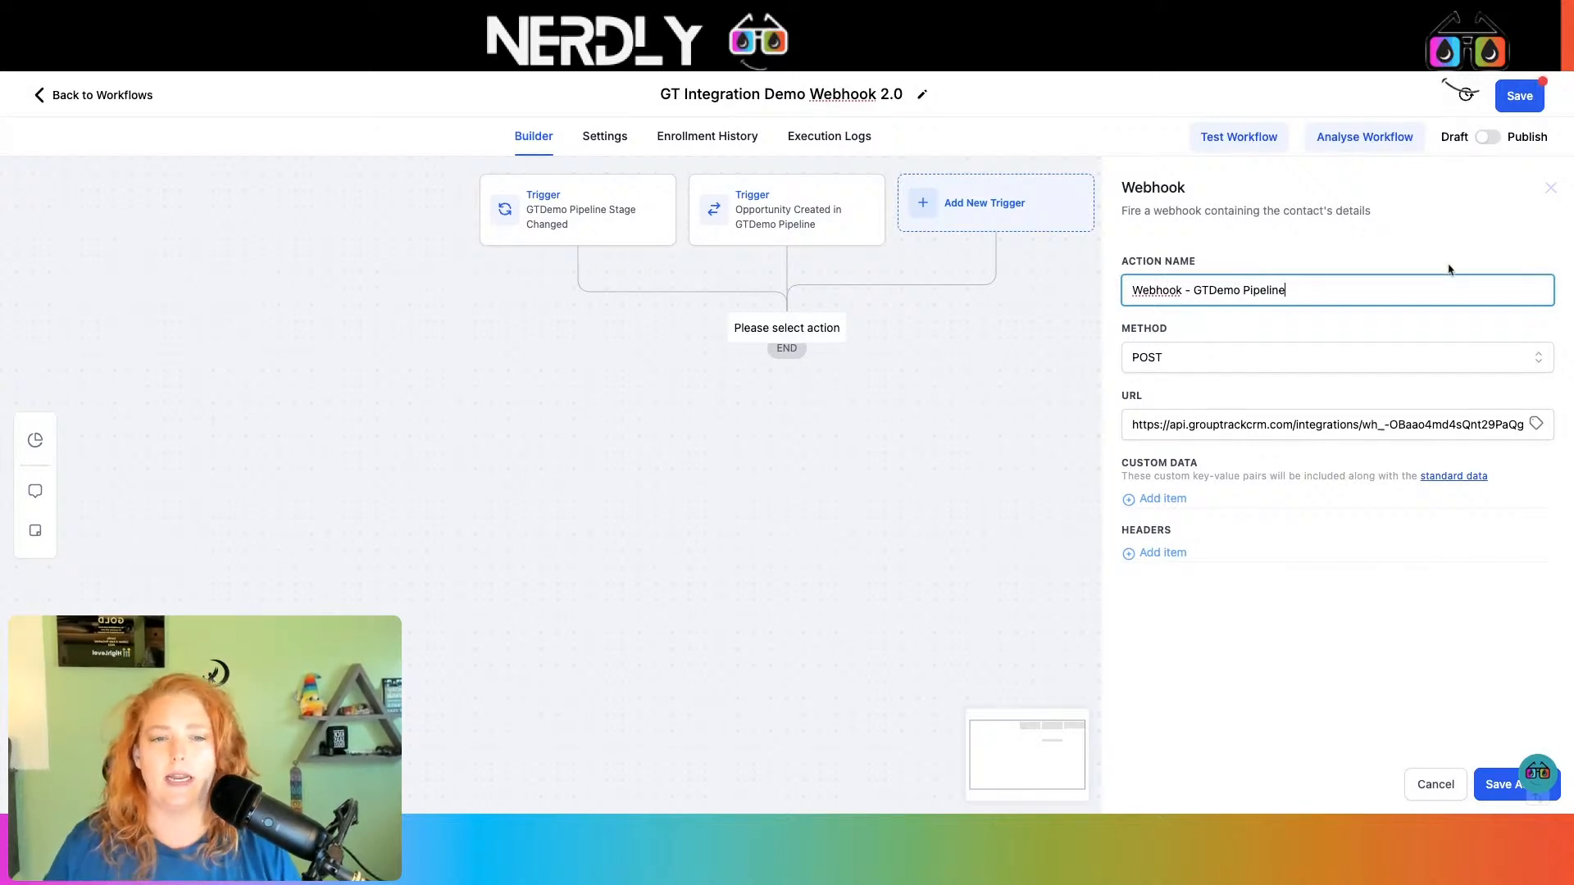
left_click(1211, 291)
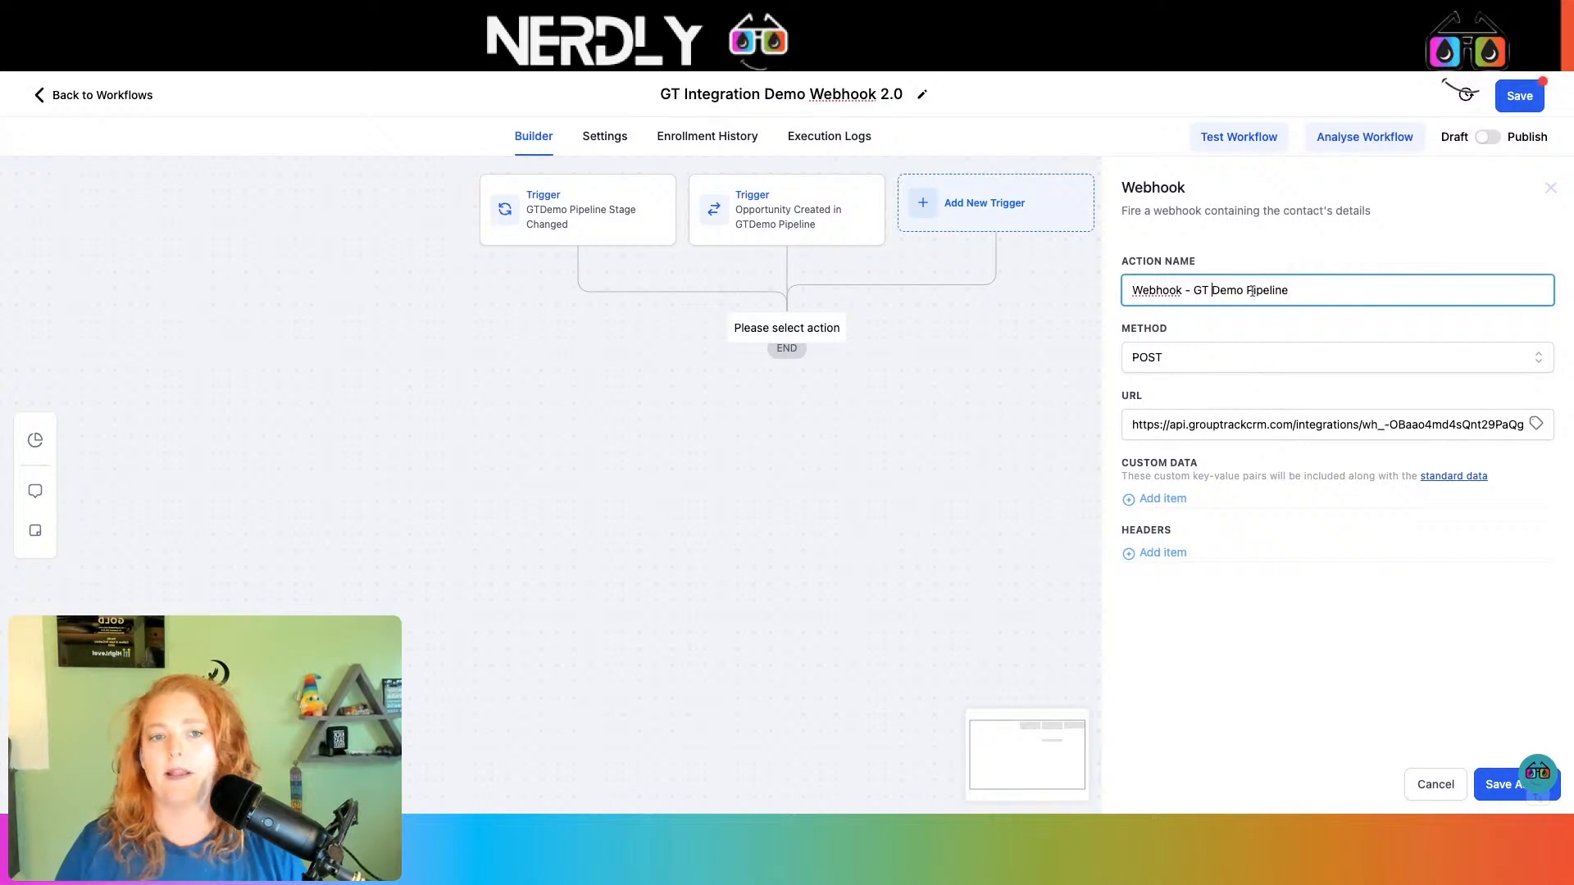
left_click(1504, 785)
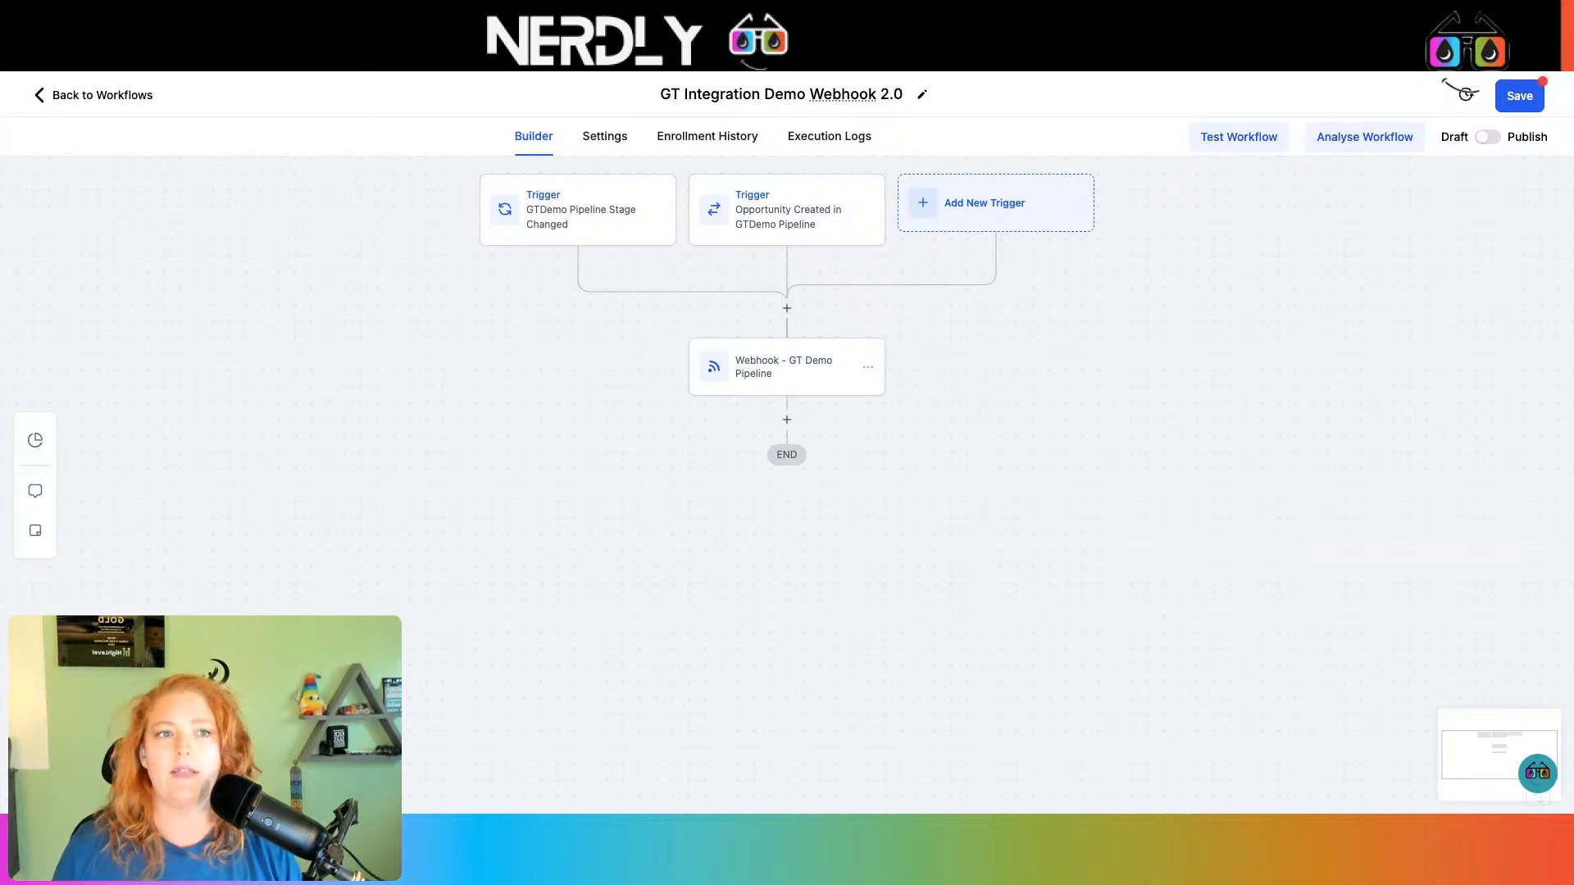
Step: Publish and save the workflow, and check the contact and communication options in its settings
left_click(1488, 137)
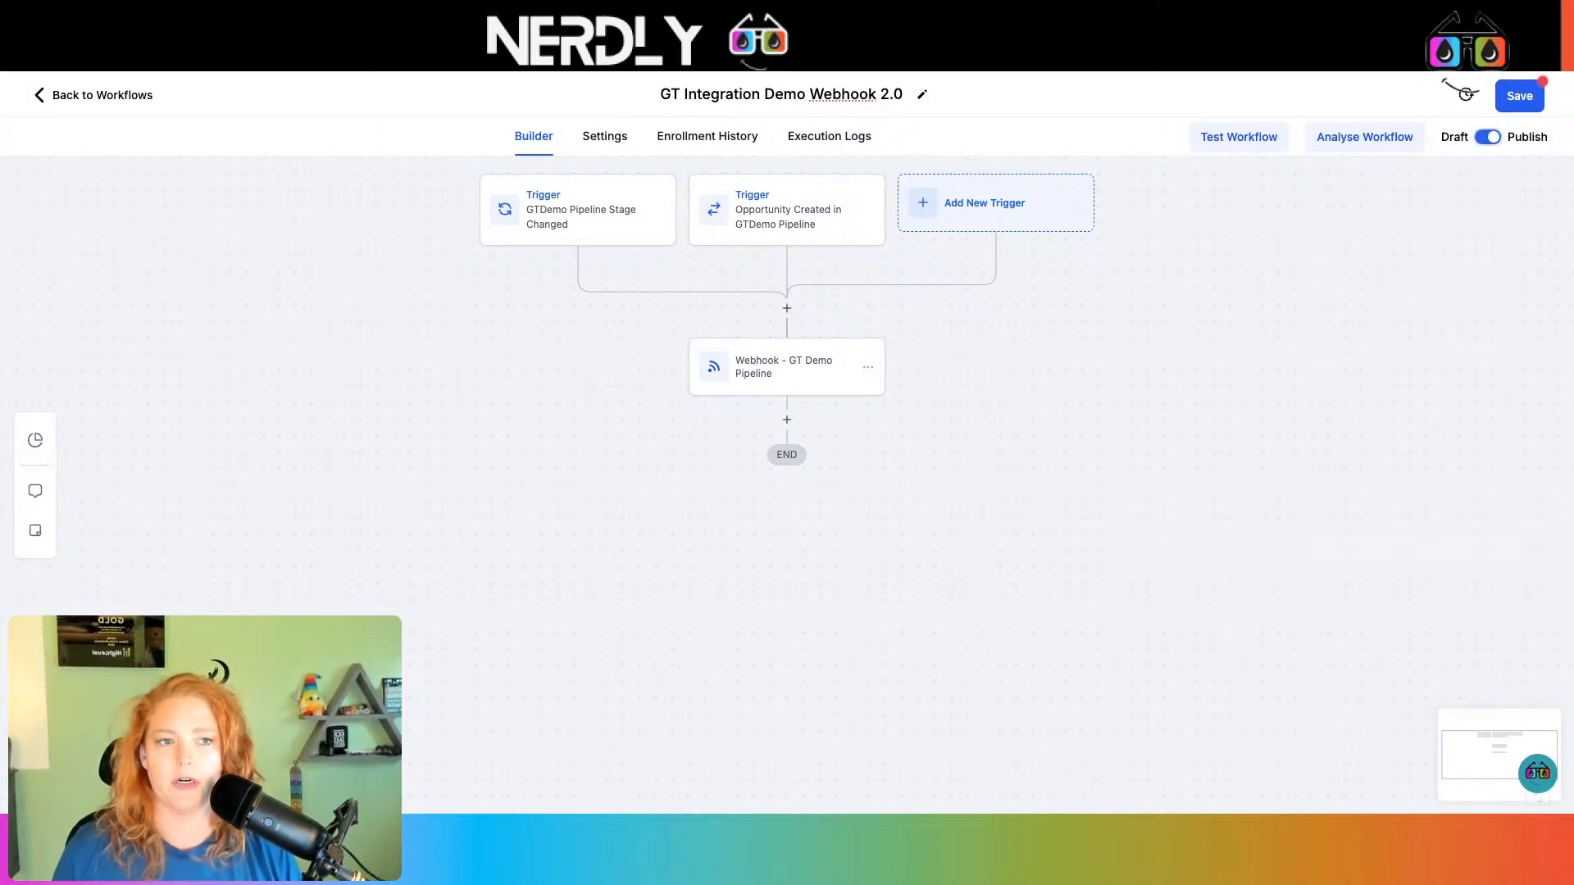
left_click(1521, 97)
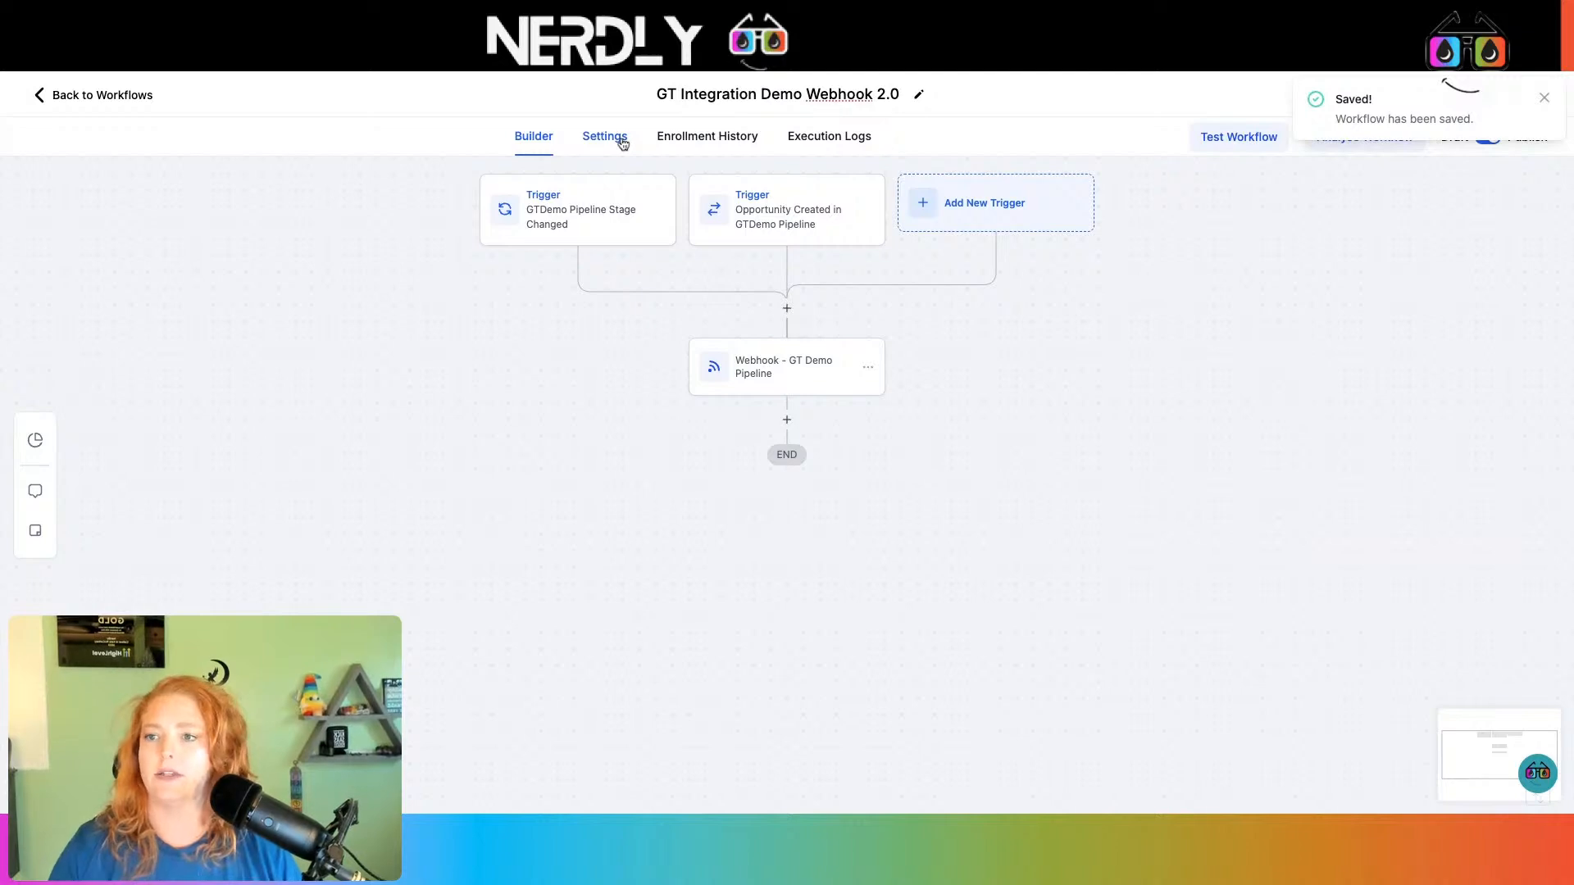
left_click(621, 142)
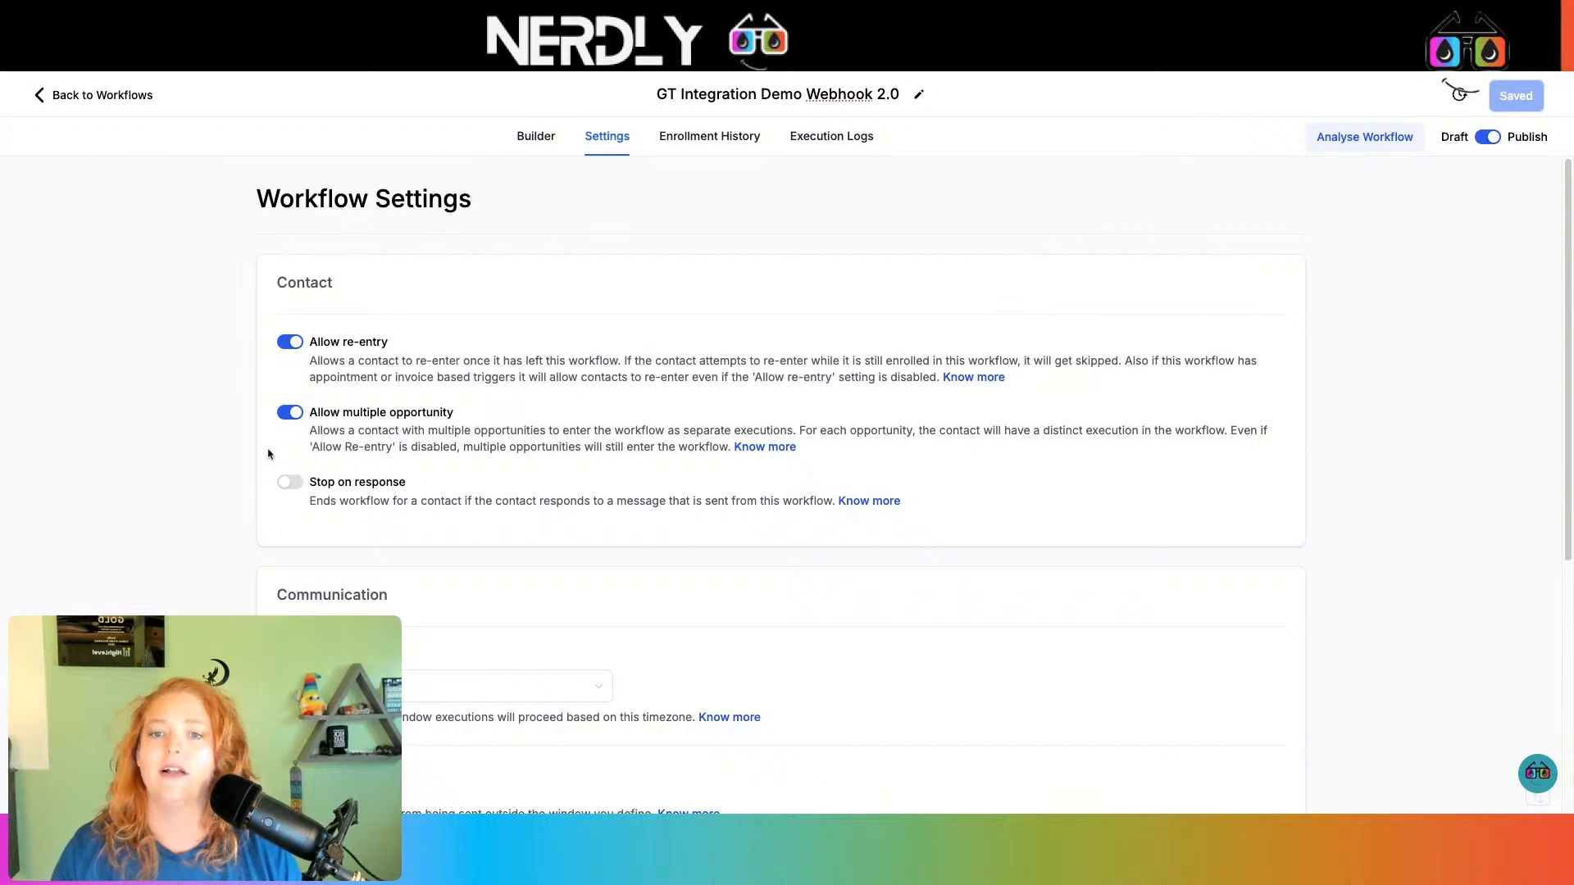
scroll(365, 476, "down", 5)
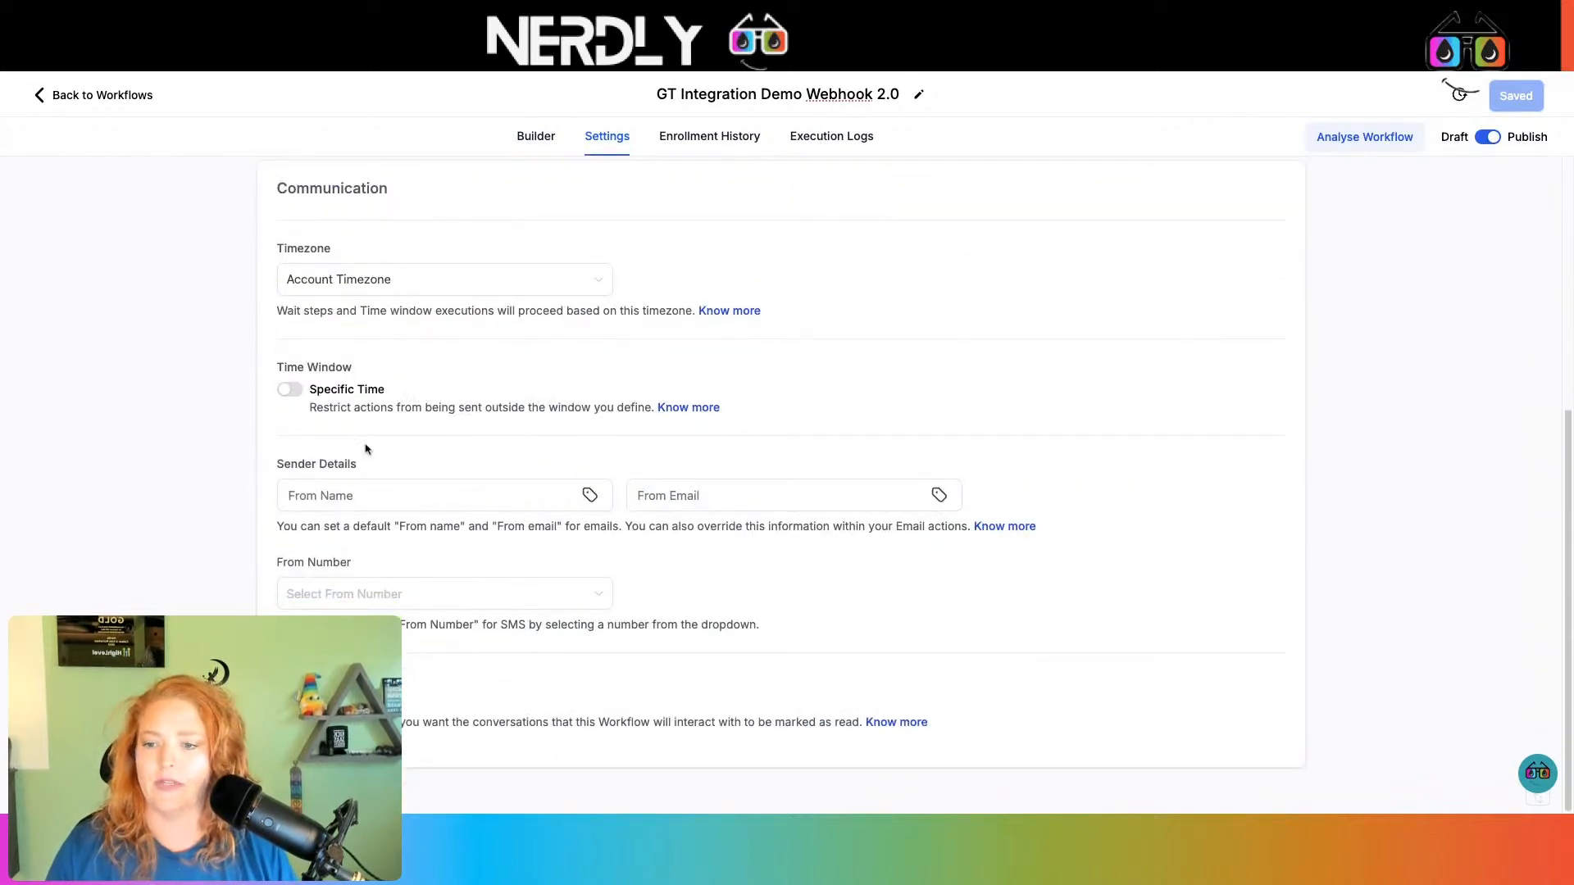
scroll(373, 455, "up", 5)
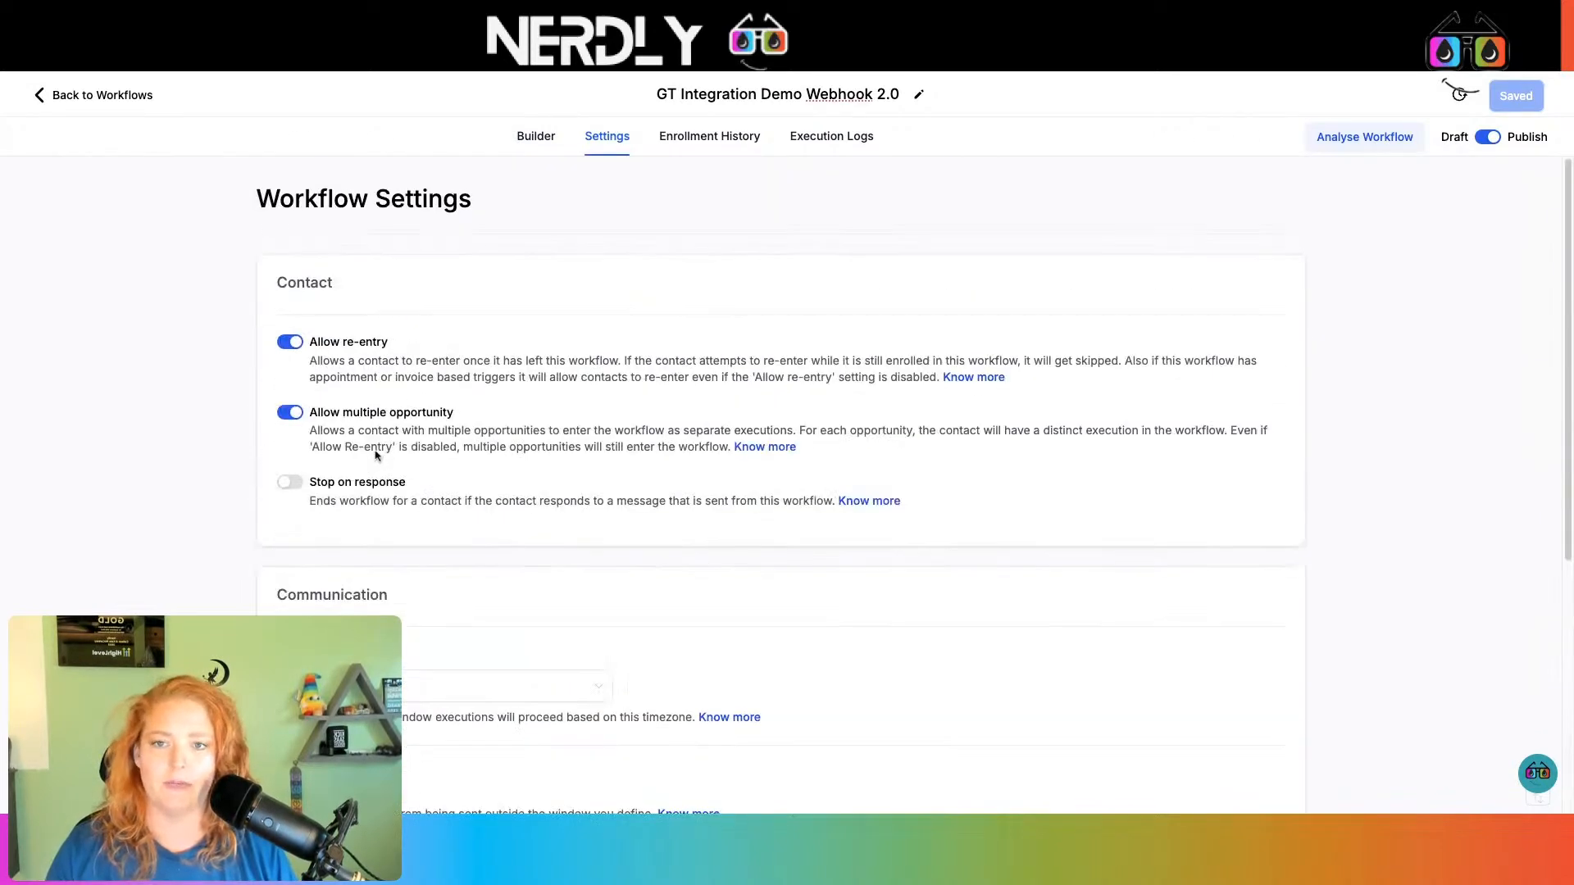
left_click(528, 138)
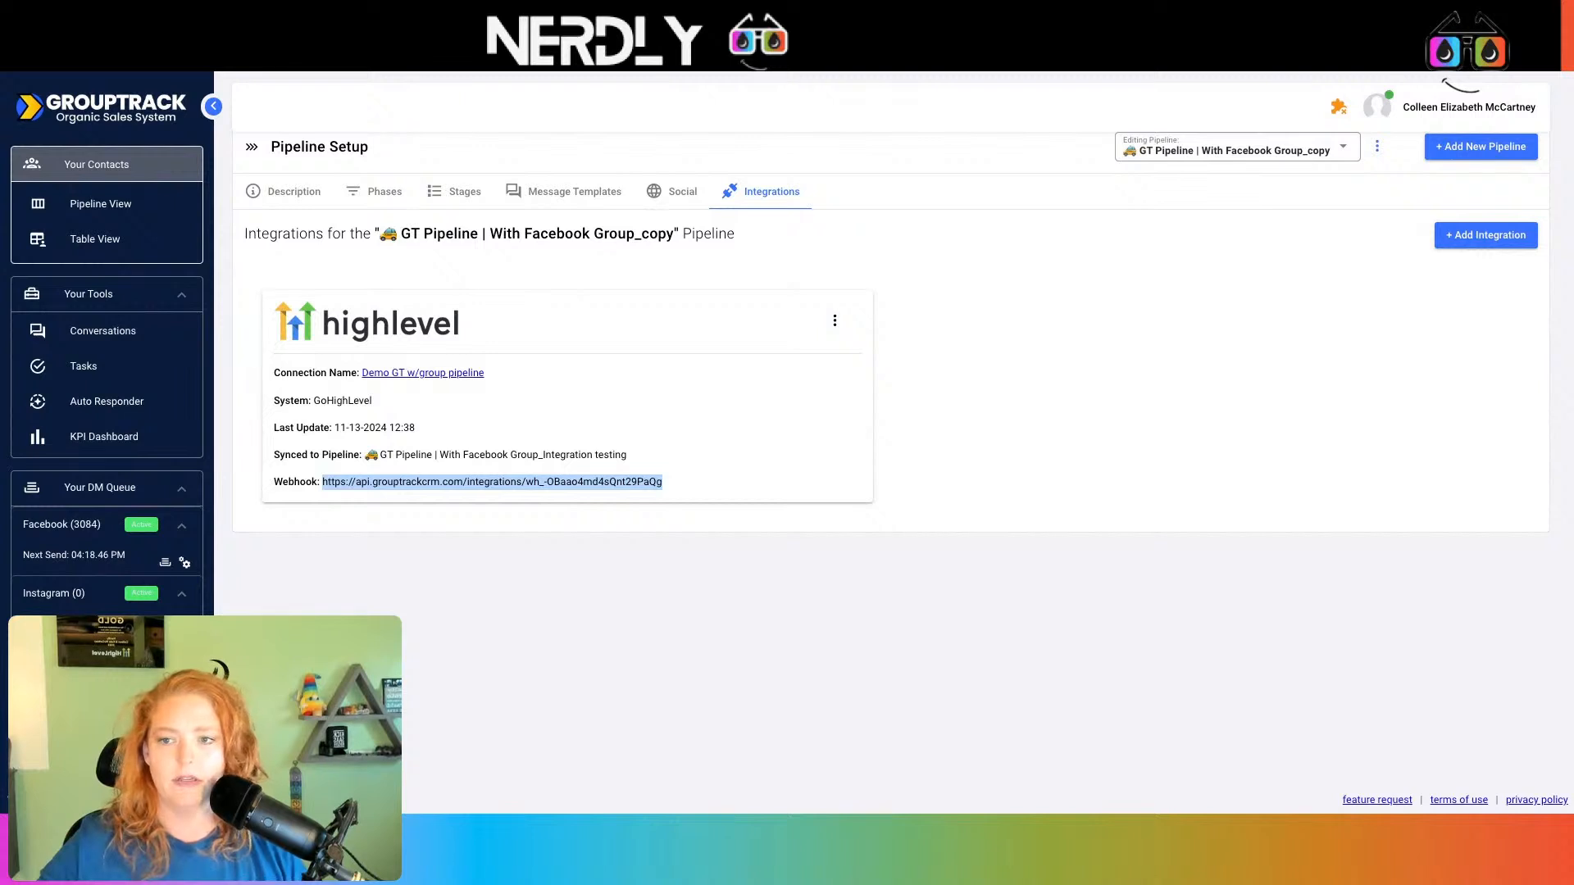
left_click_drag(321, 480, 689, 486)
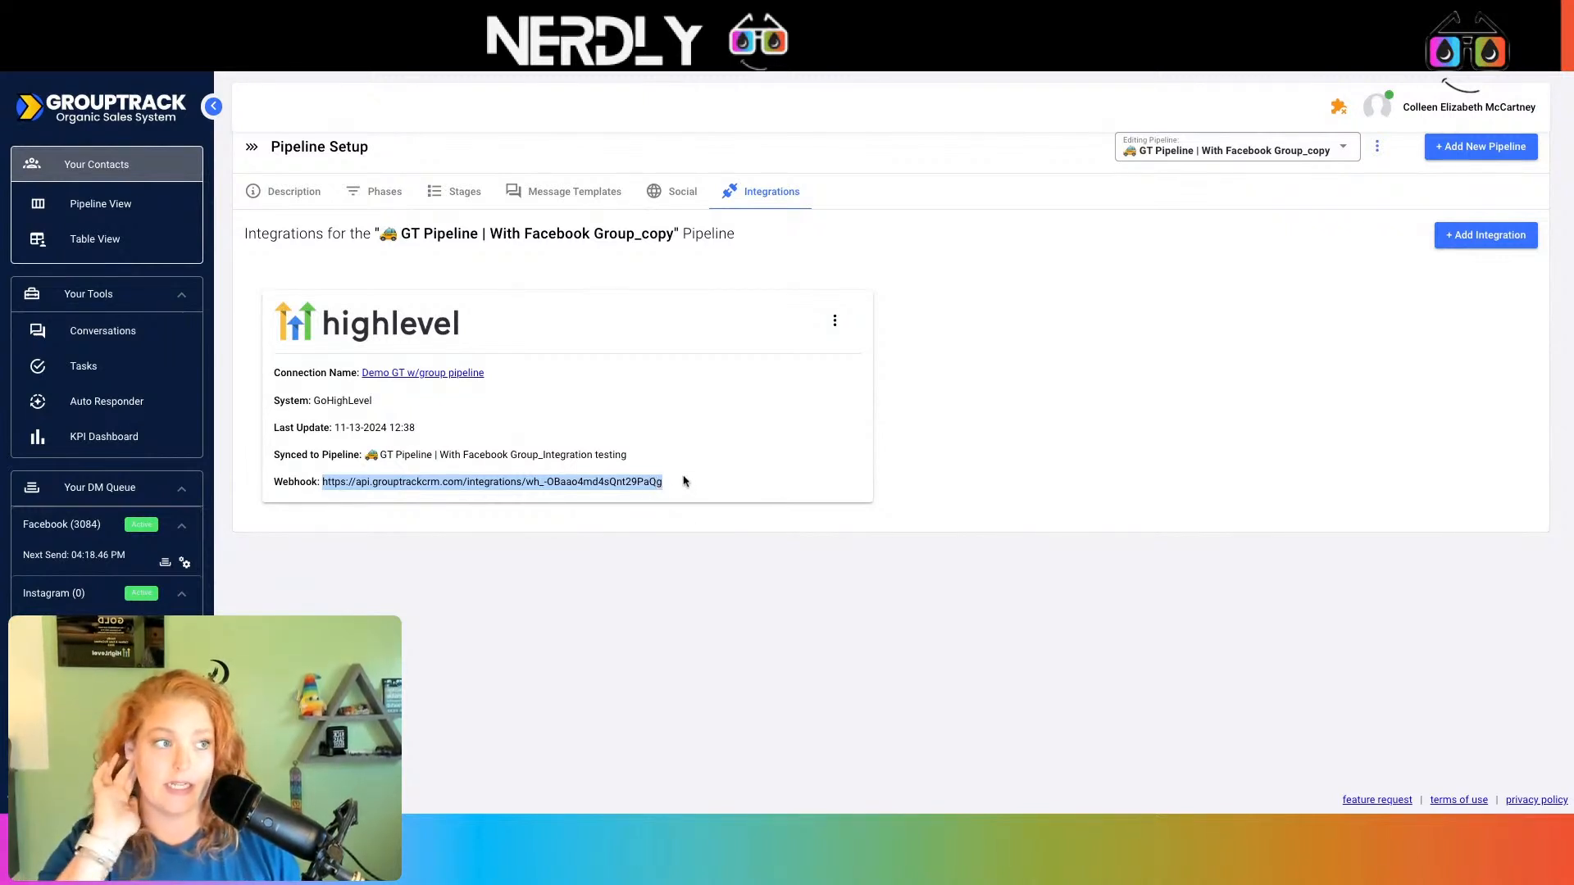
left_click(423, 72)
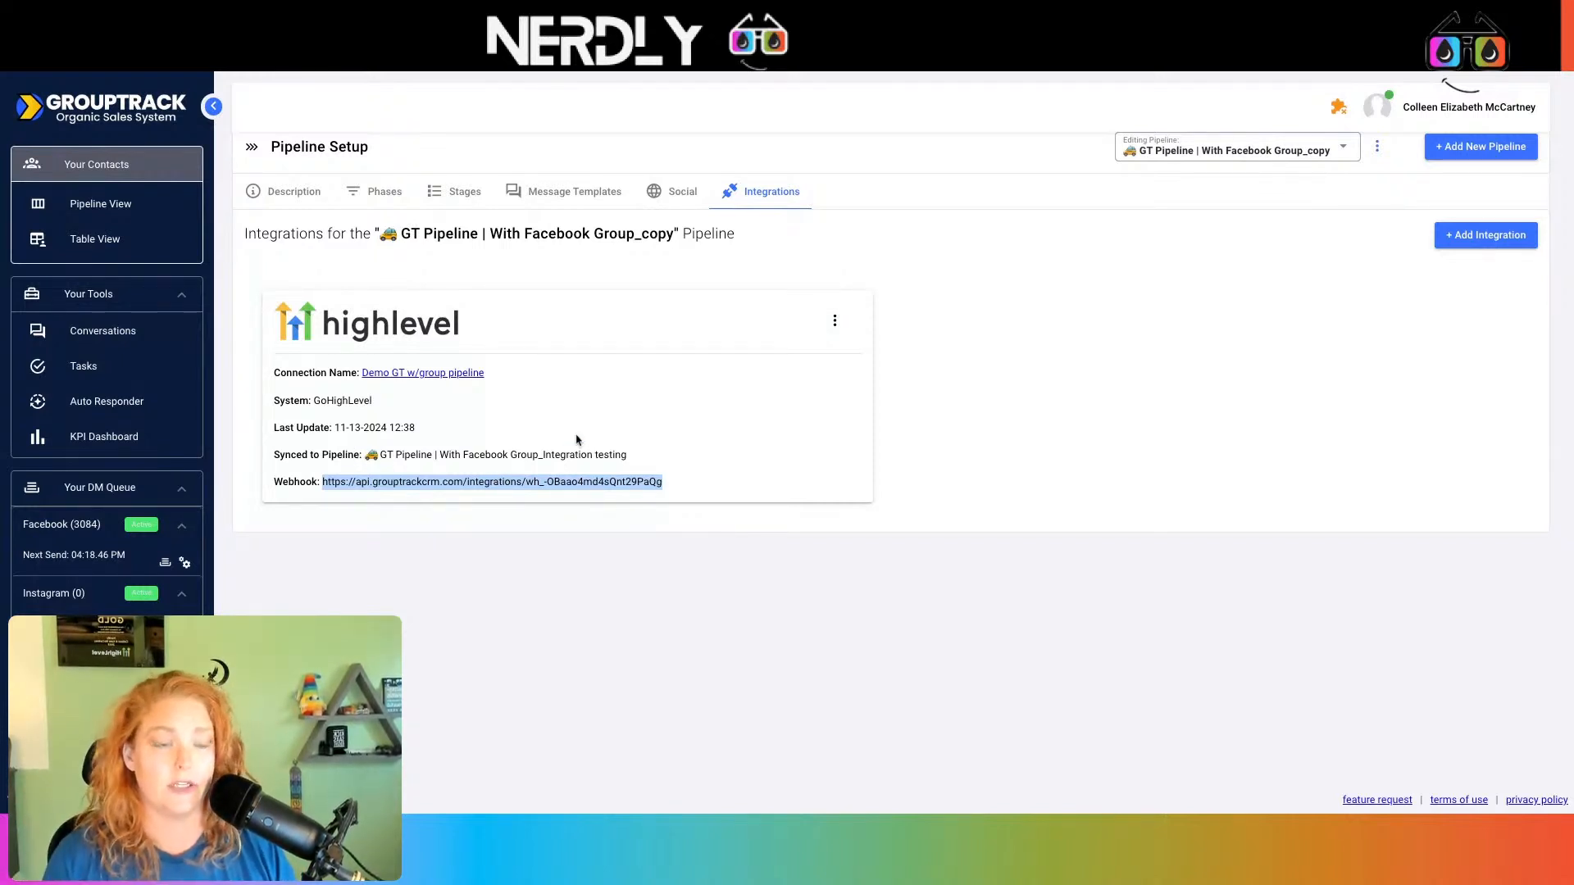
left_click(949, 75)
left_click(950, 75)
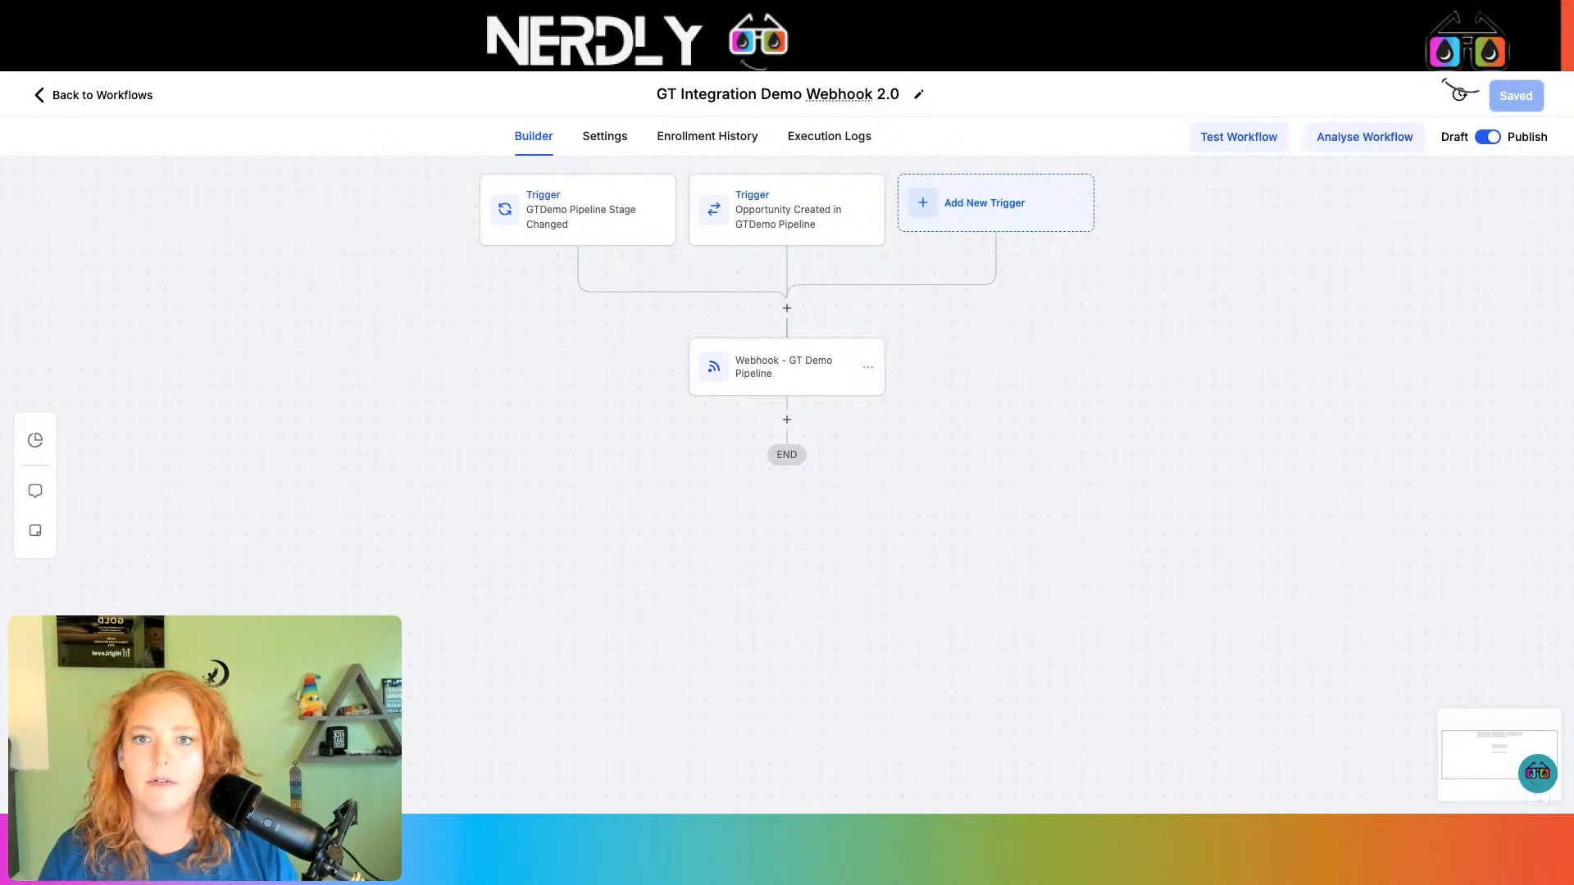
Step: Leave the workflow and switch the Opportunities board from Affiliate Challenge to another pipeline
left_click(135, 100)
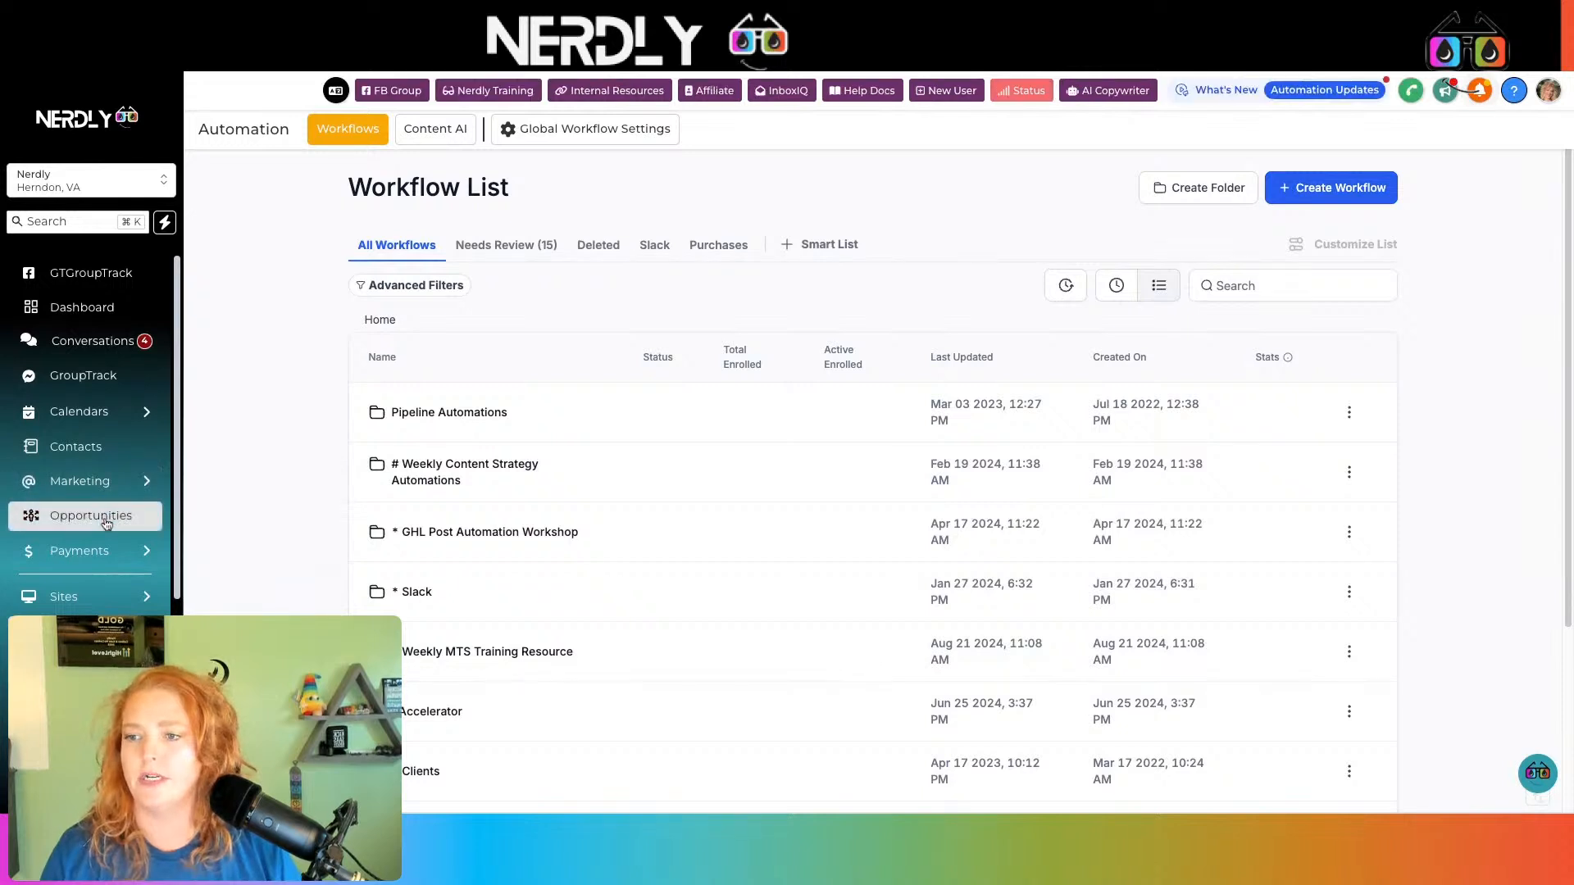
left_click(106, 522)
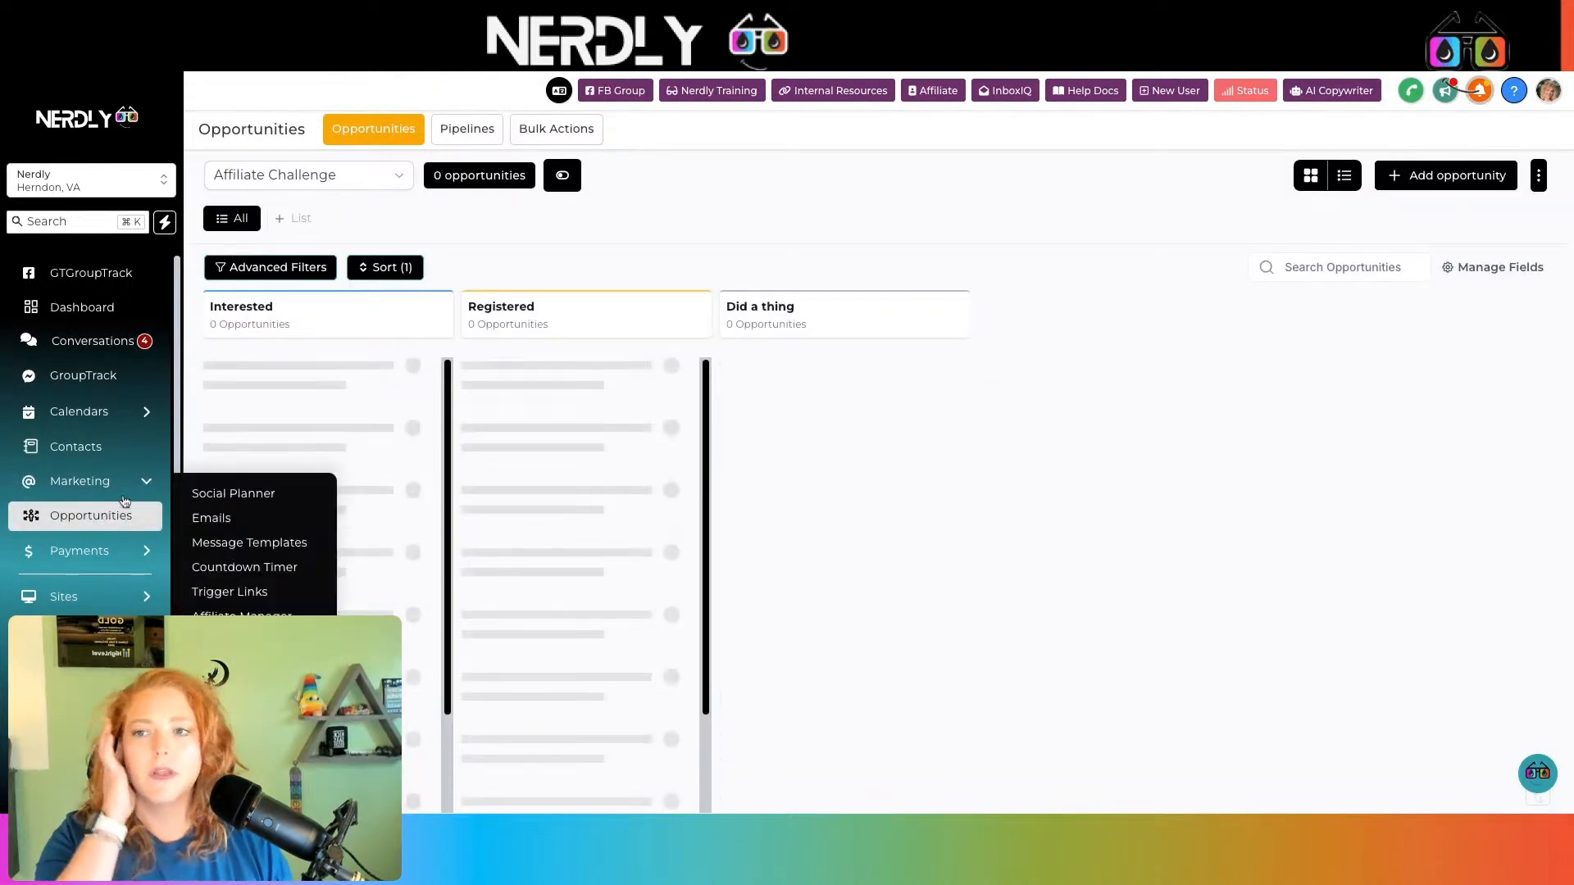
left_click(350, 187)
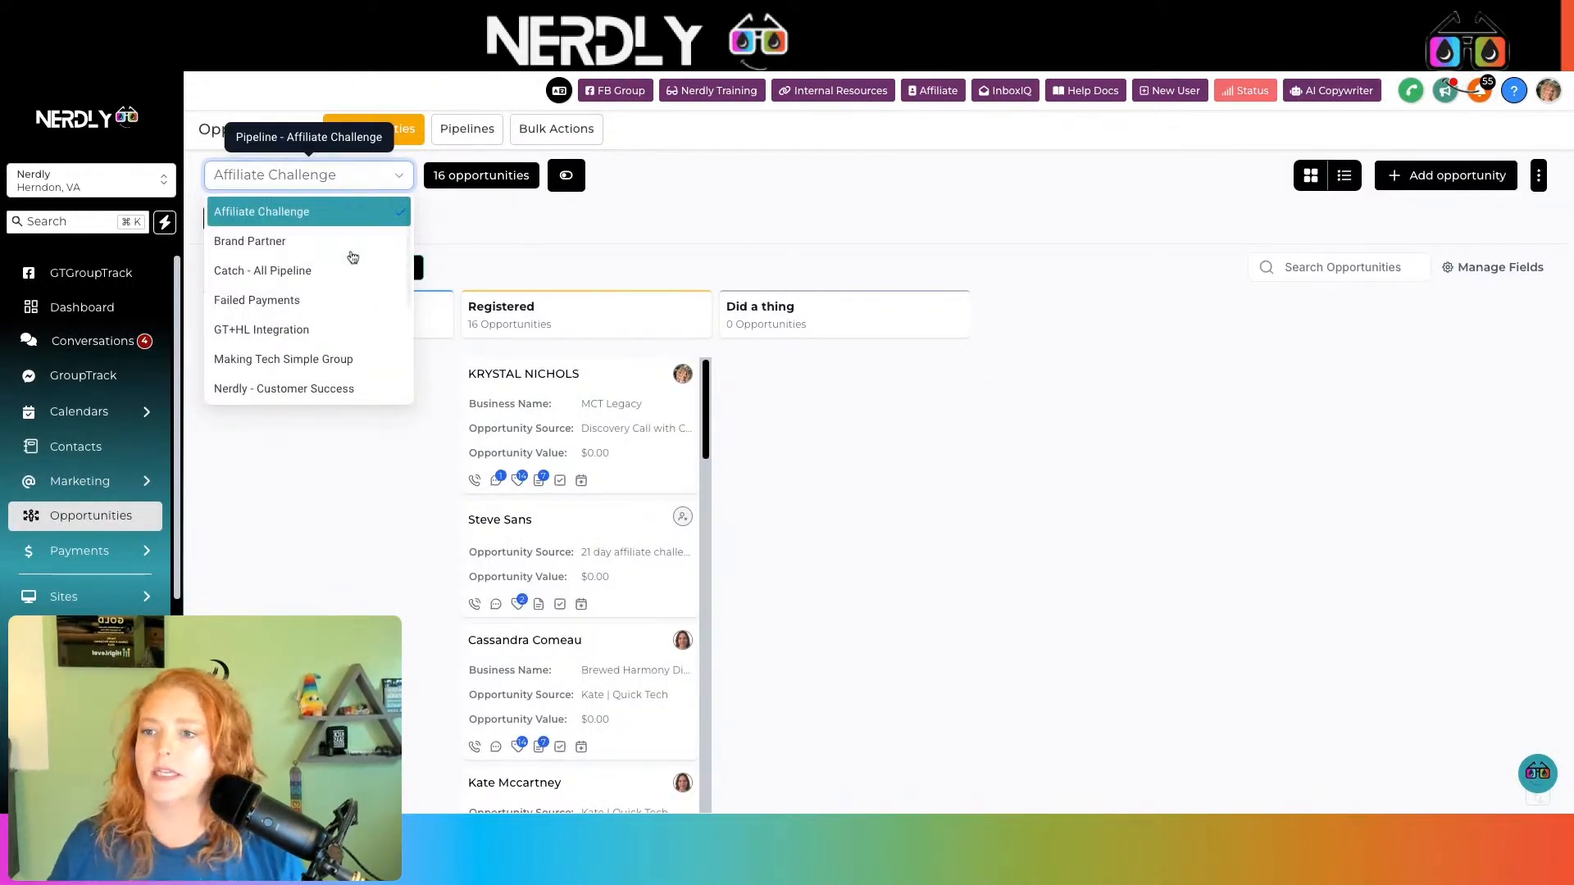
scroll(351, 263, "down", 3)
left_click(344, 360)
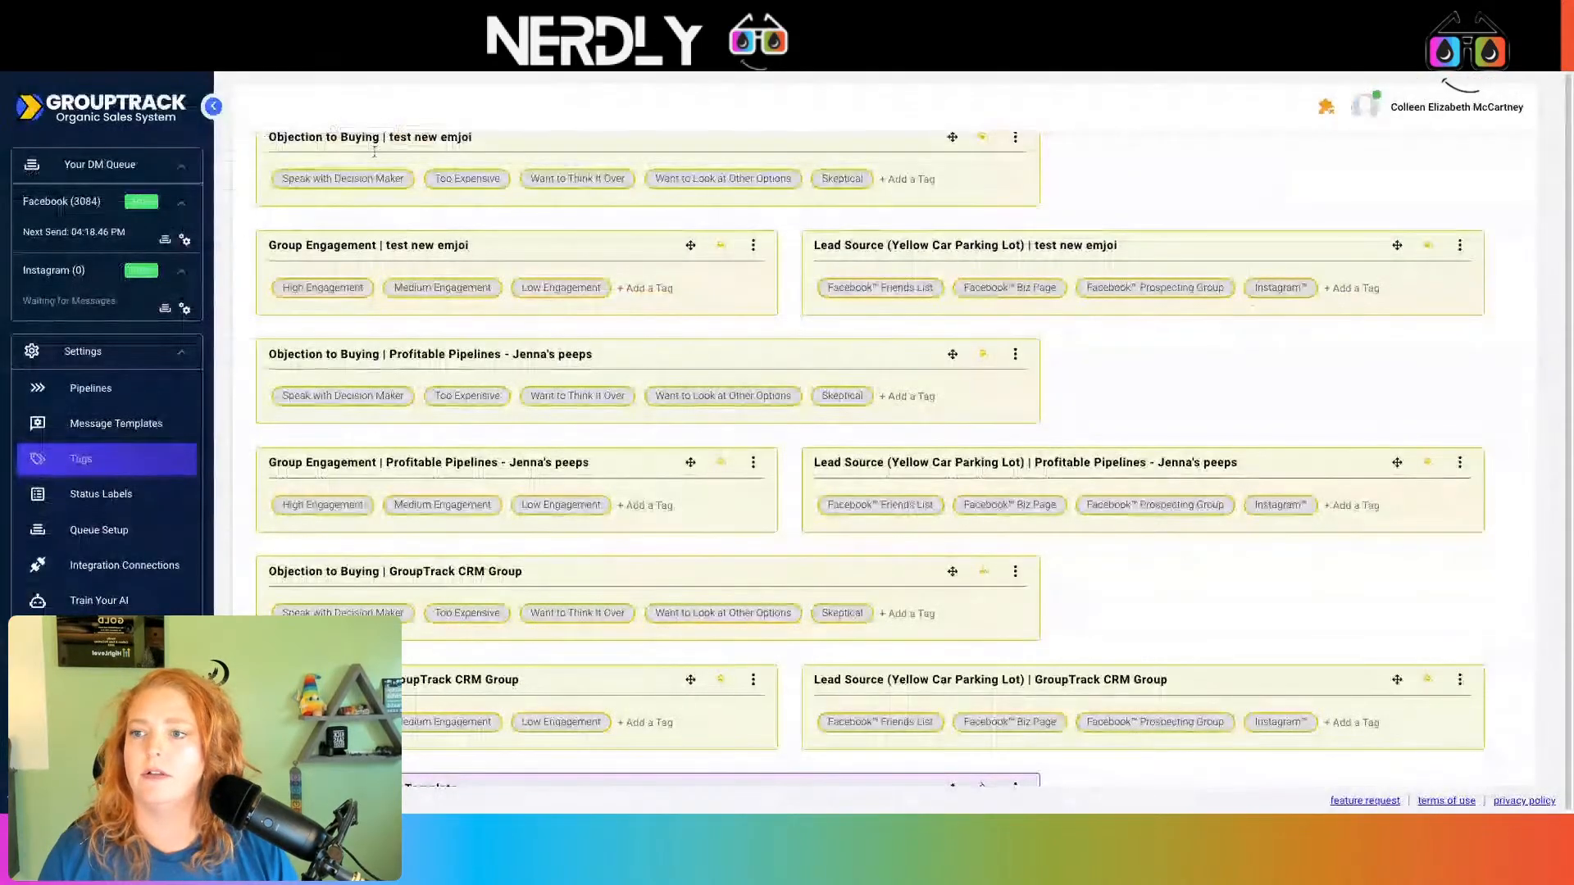
Step: Switch to GroupTrack and show the stages of "GT Pipeline | With Facebook Group_Testing Integration" in the pipeline setup
scroll(374, 151, "down", 3)
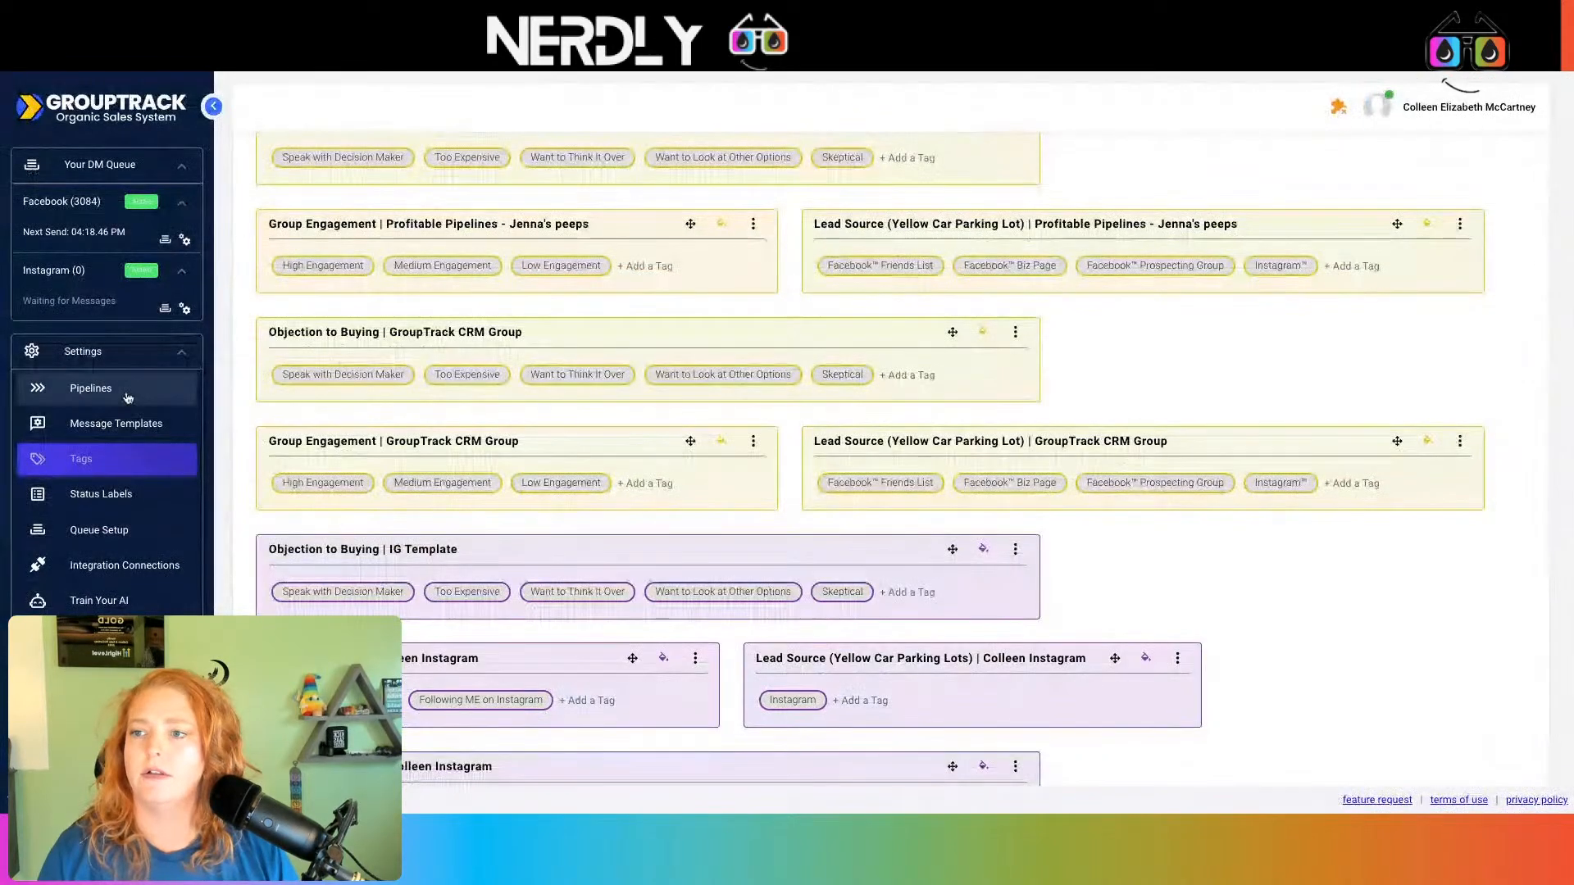
left_click(90, 388)
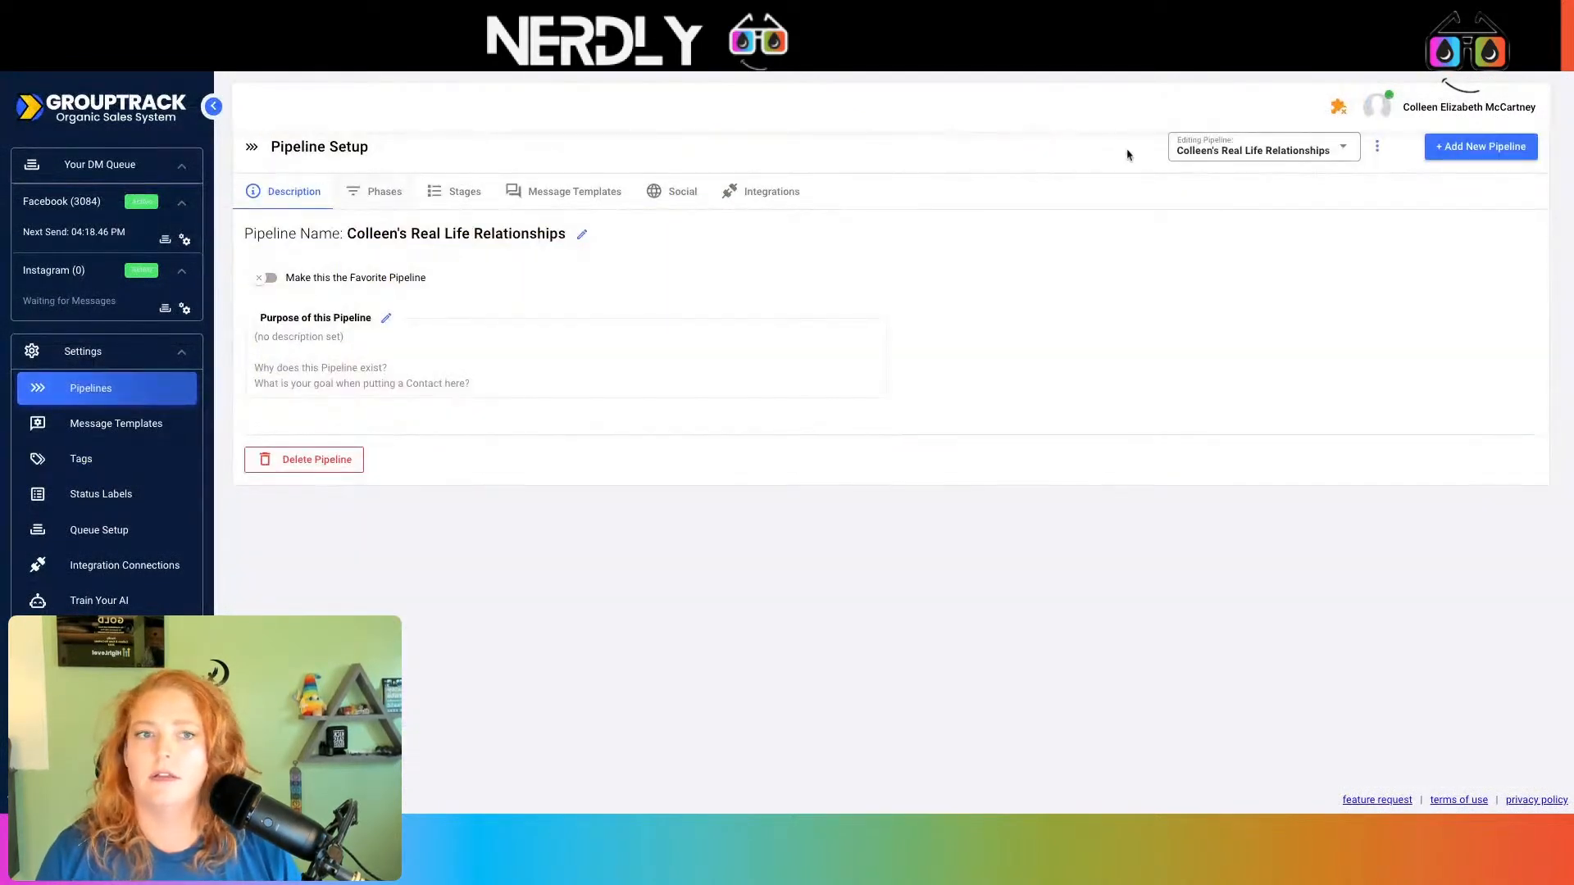
left_click(1281, 147)
scroll(1353, 433, "down", 10)
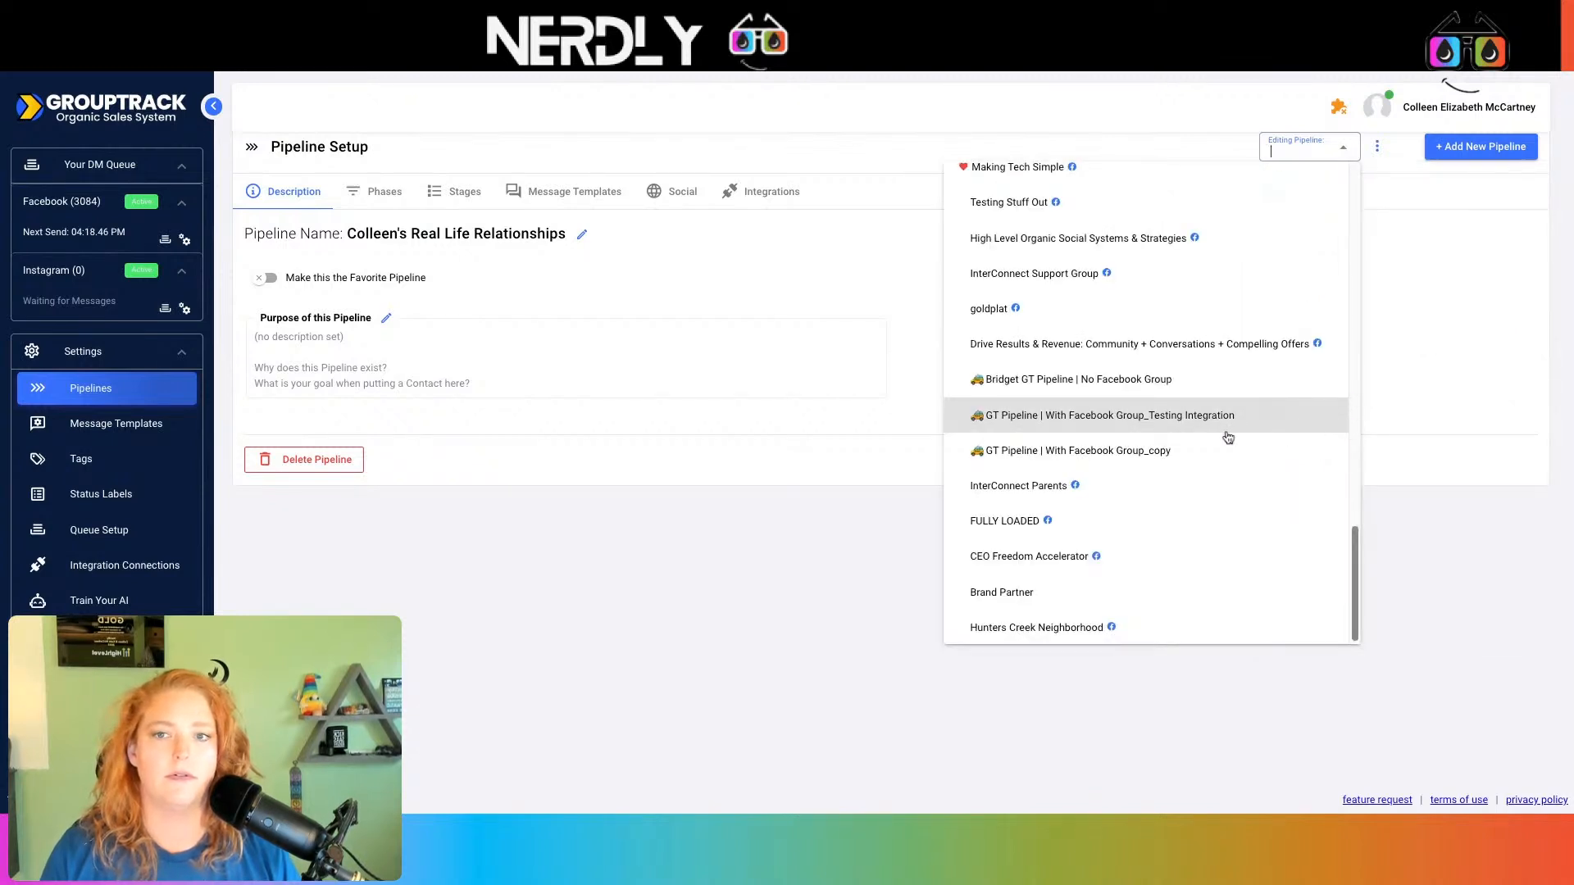
left_click(1228, 436)
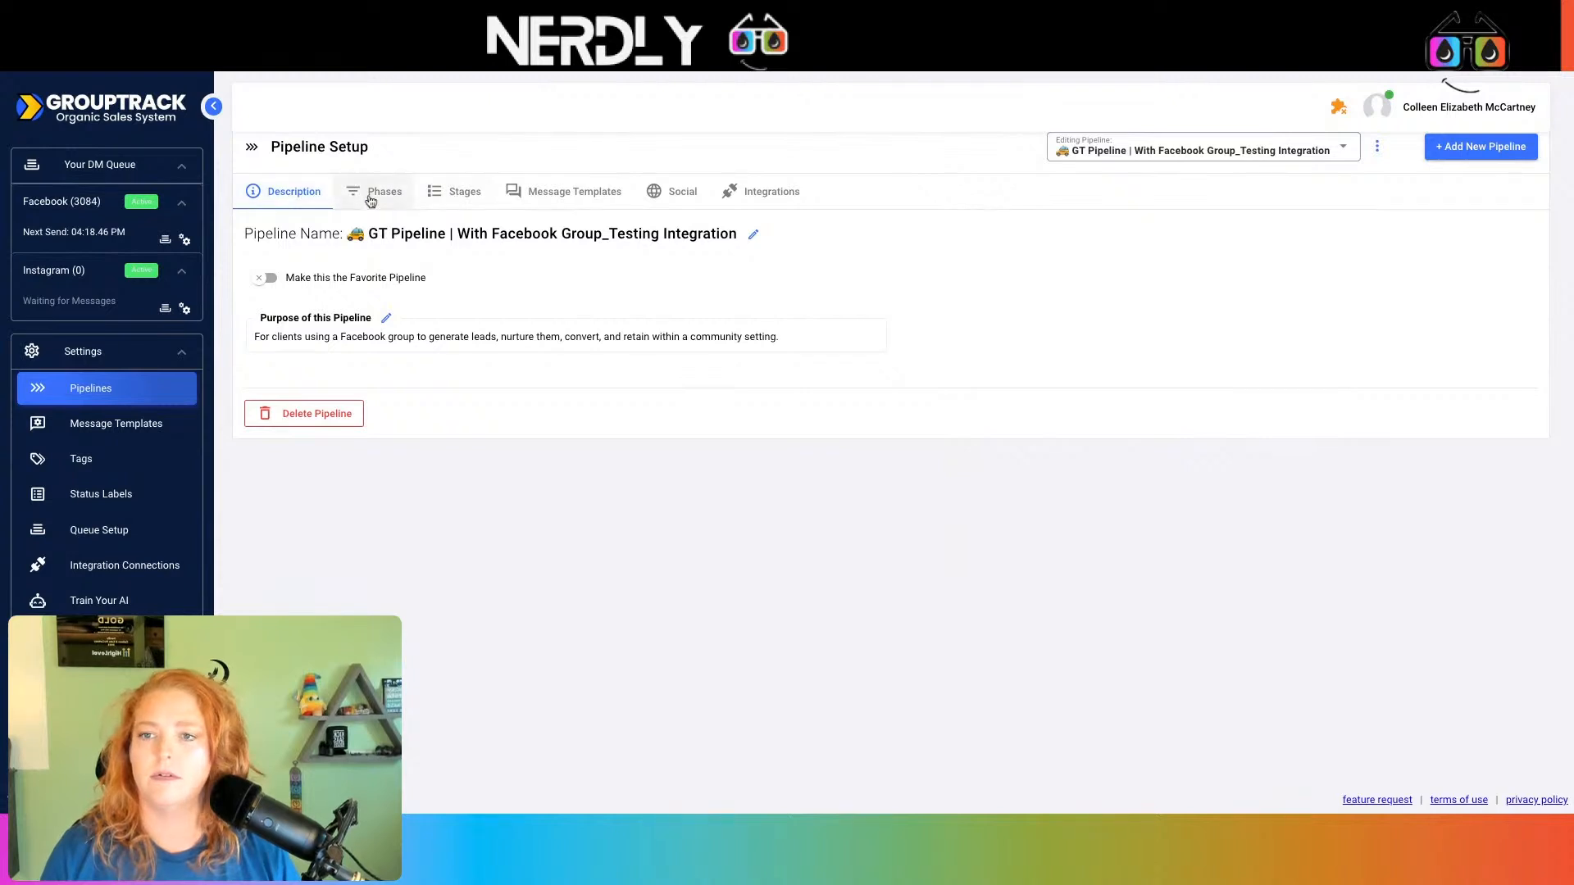
left_click(454, 195)
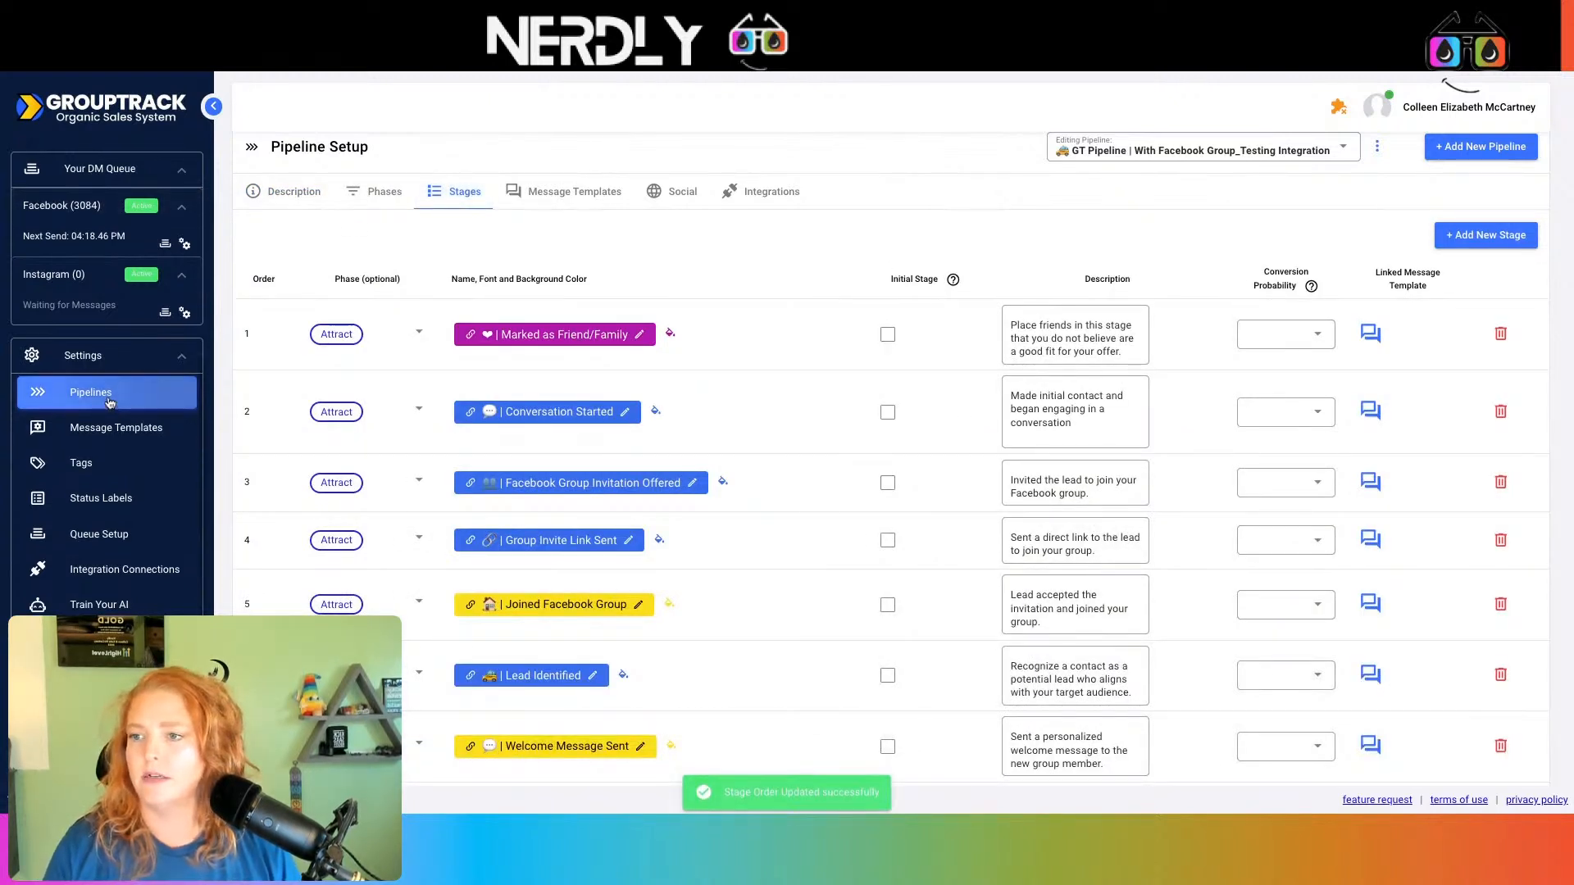
Step: Display the "GT Pipeline | With Facebook Group_copy" pipeline as a board of stages
scroll(130, 397, "up", 5)
left_click(119, 205)
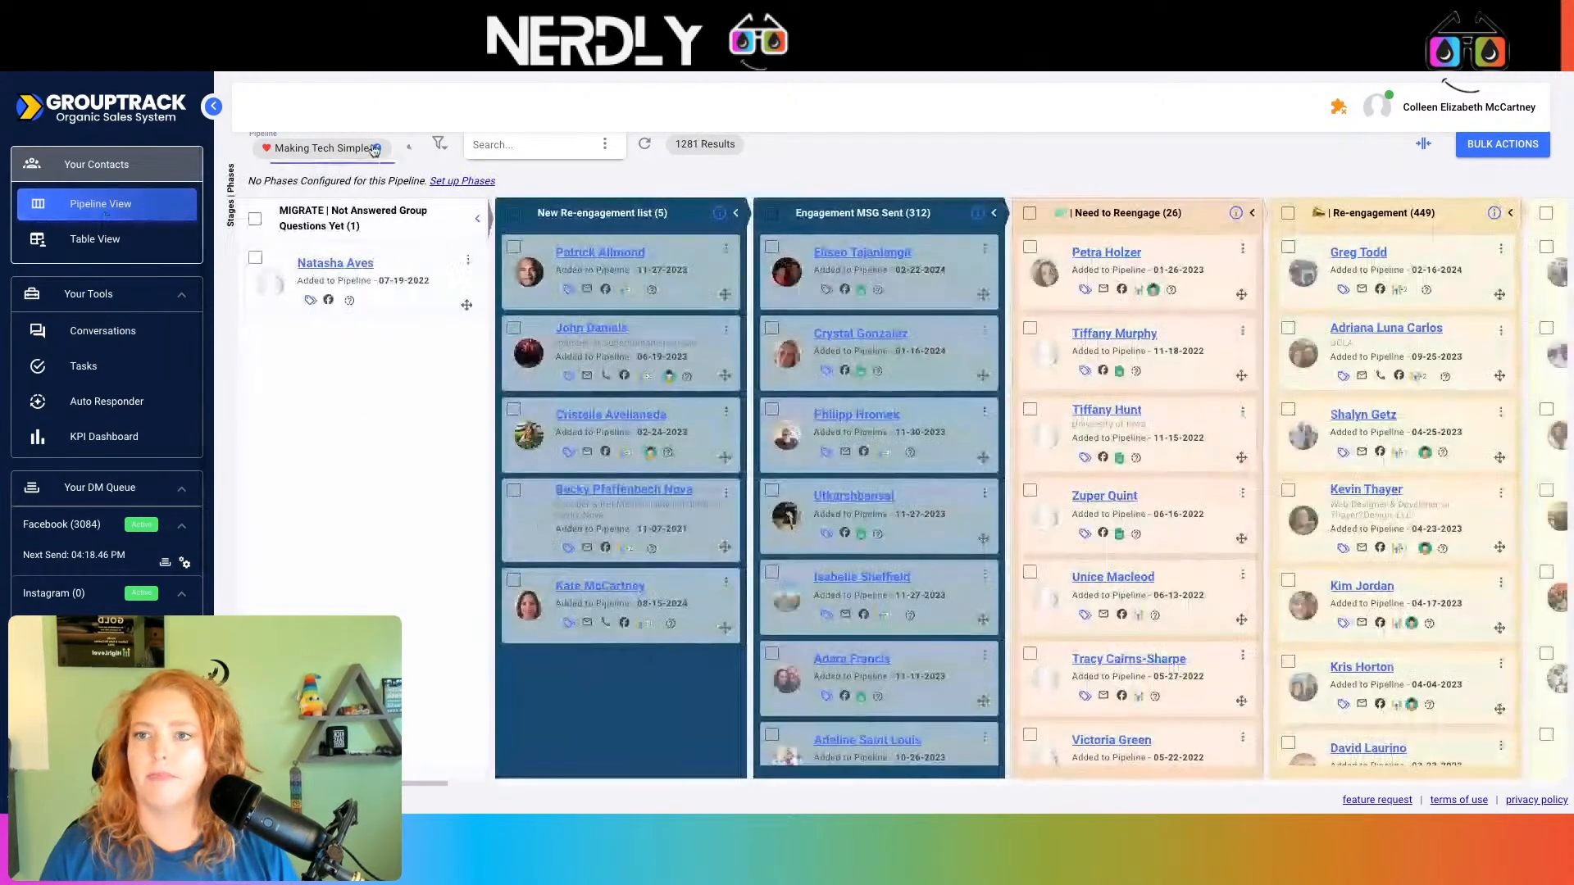
left_click(373, 148)
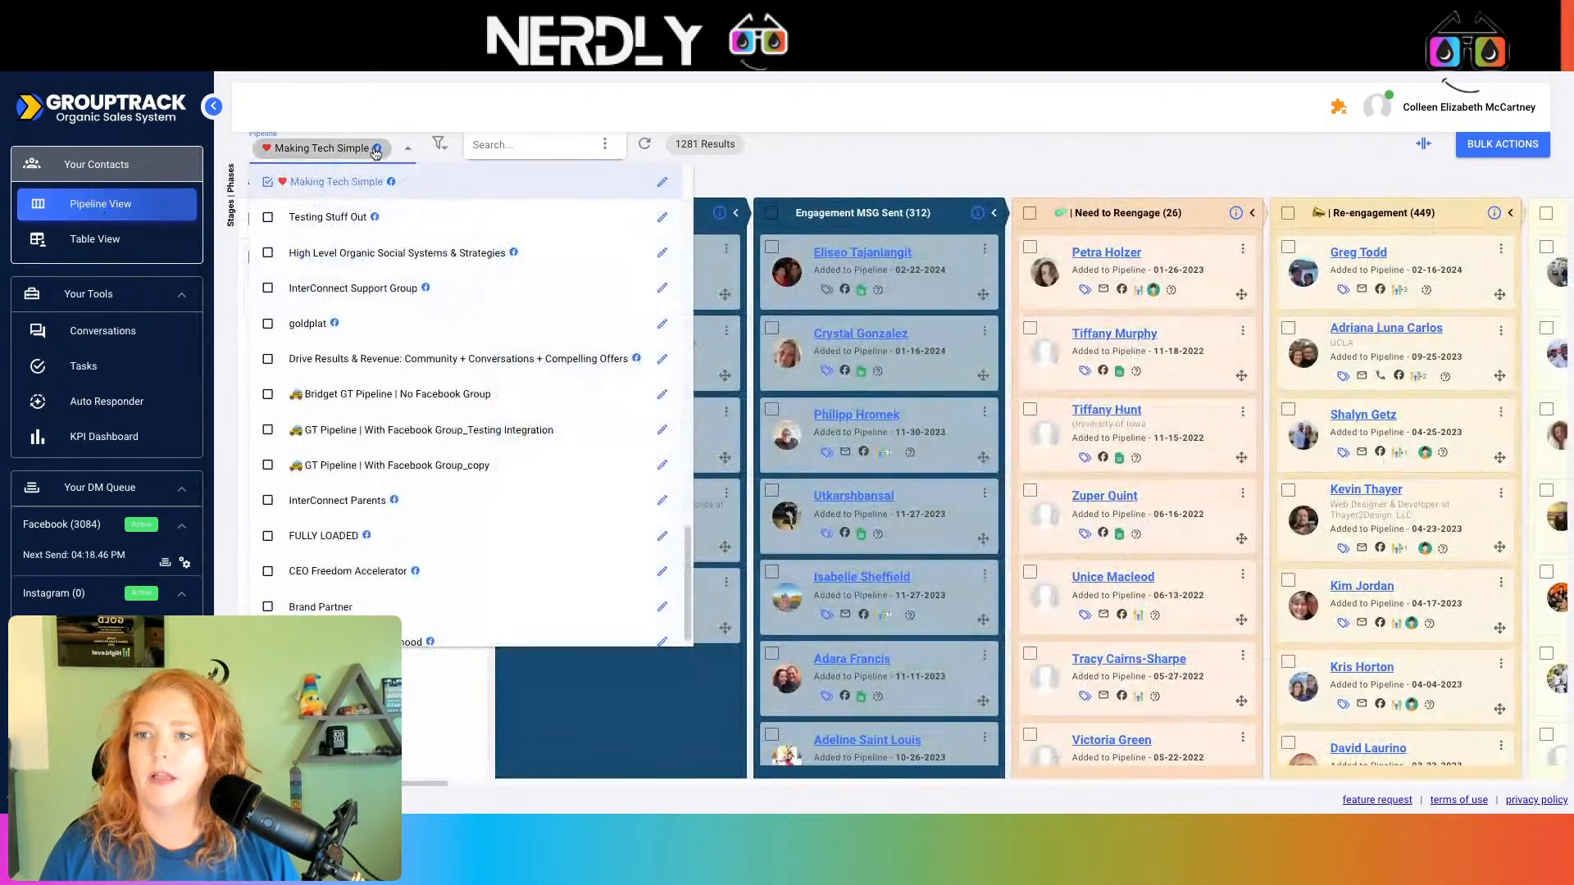
left_click(391, 427)
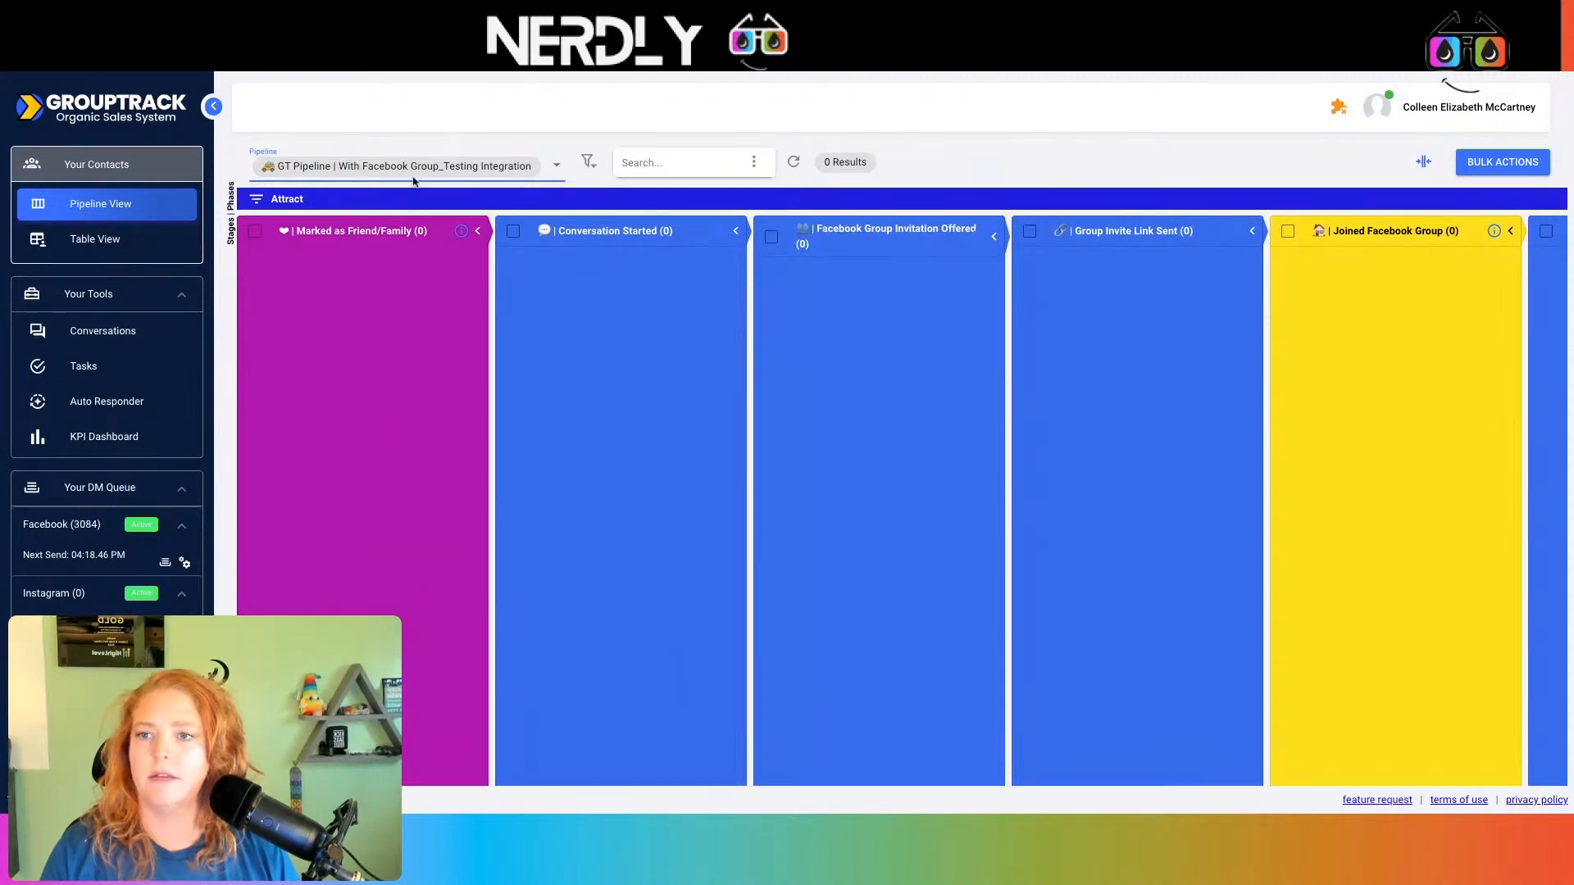
left_click(423, 167)
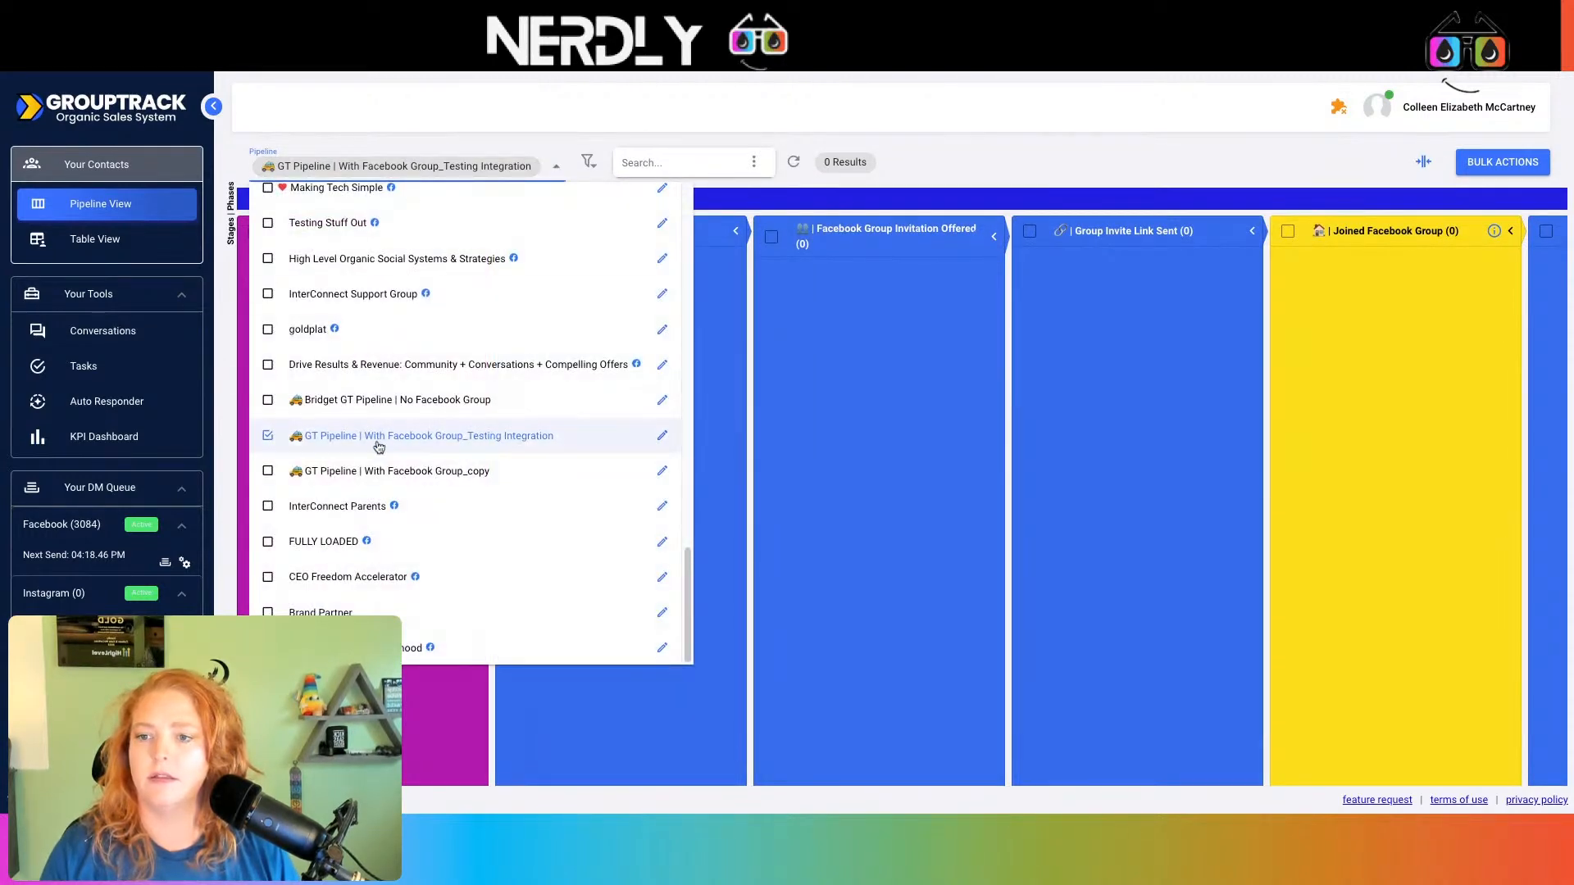
left_click(386, 479)
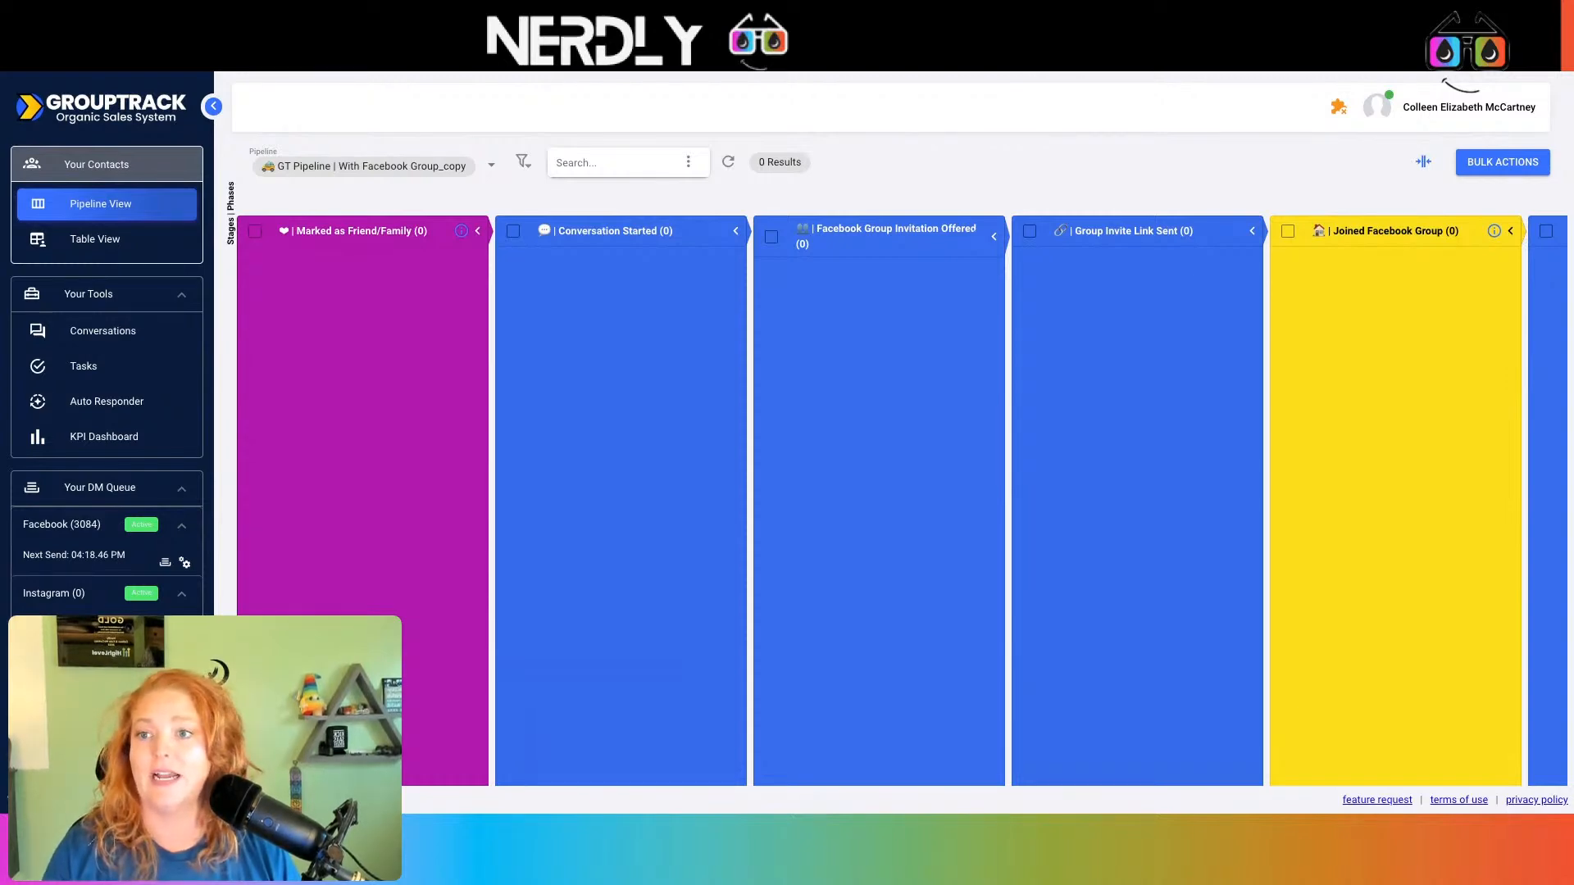
Step: Show the stages of "GT Pipeline | With Facebook Group_Testing Integration" in GroupTrack's pipeline setup
scroll(106, 361, "down", 1)
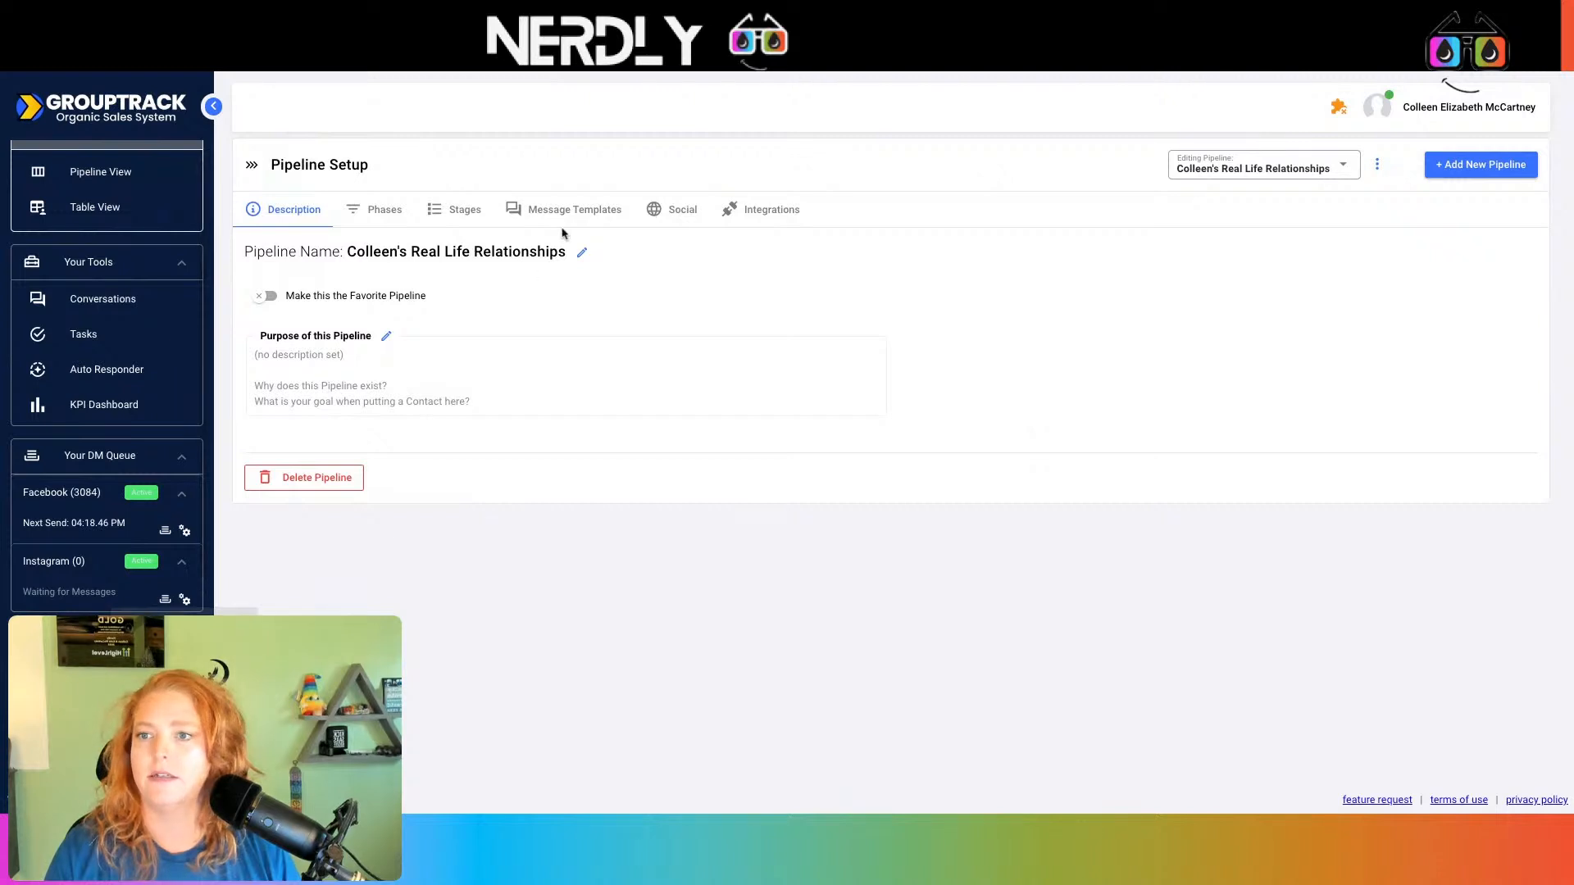
left_click(1220, 173)
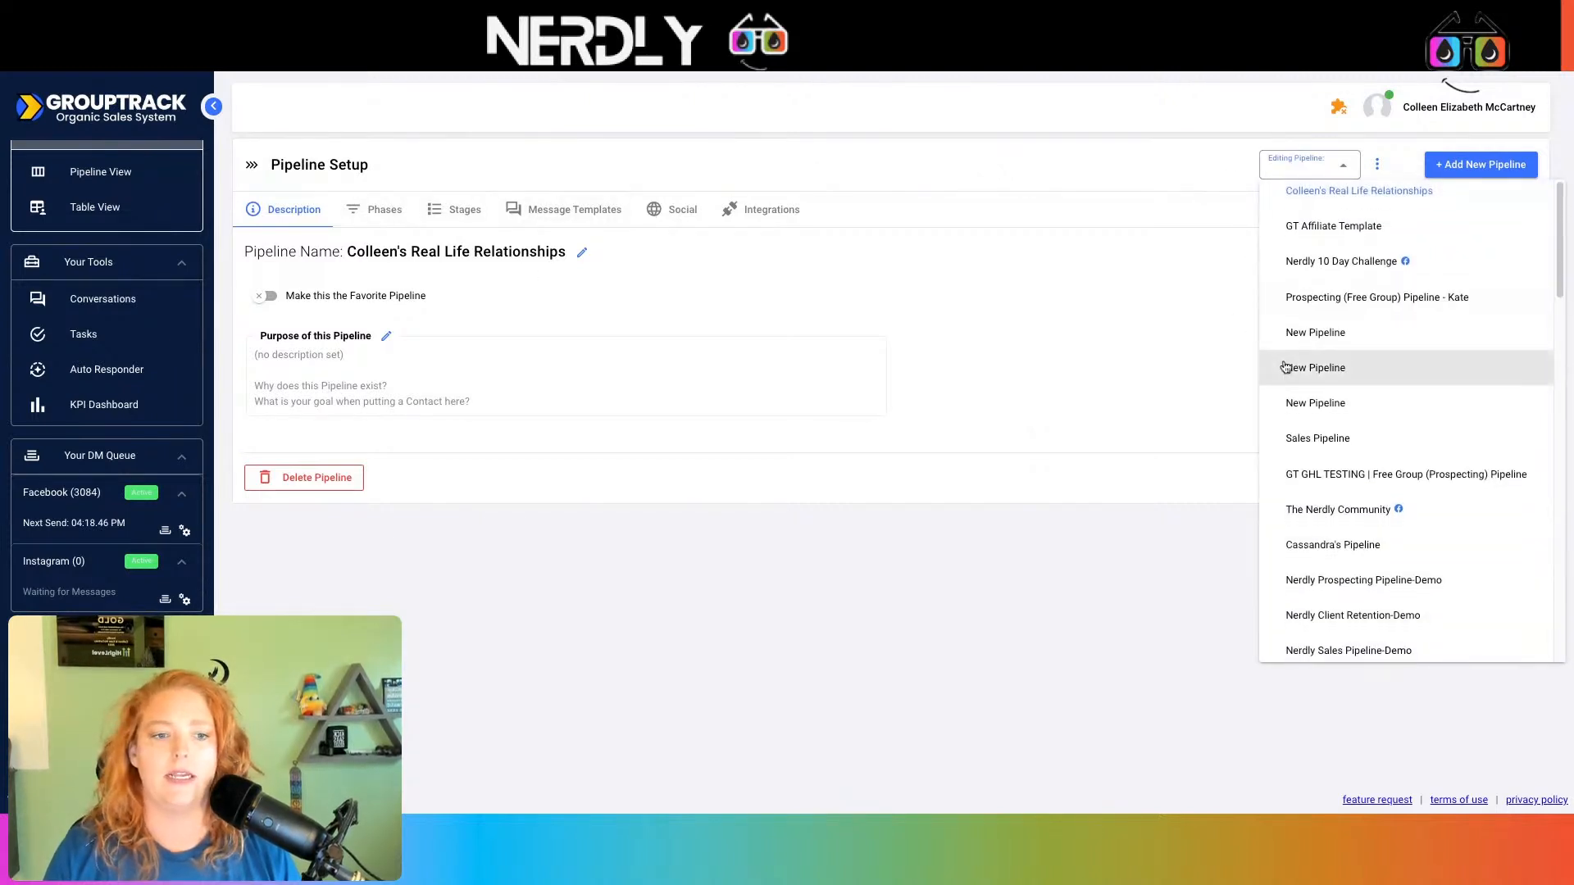
scroll(1291, 365, "down", 5)
scroll(1311, 410, "down", 3)
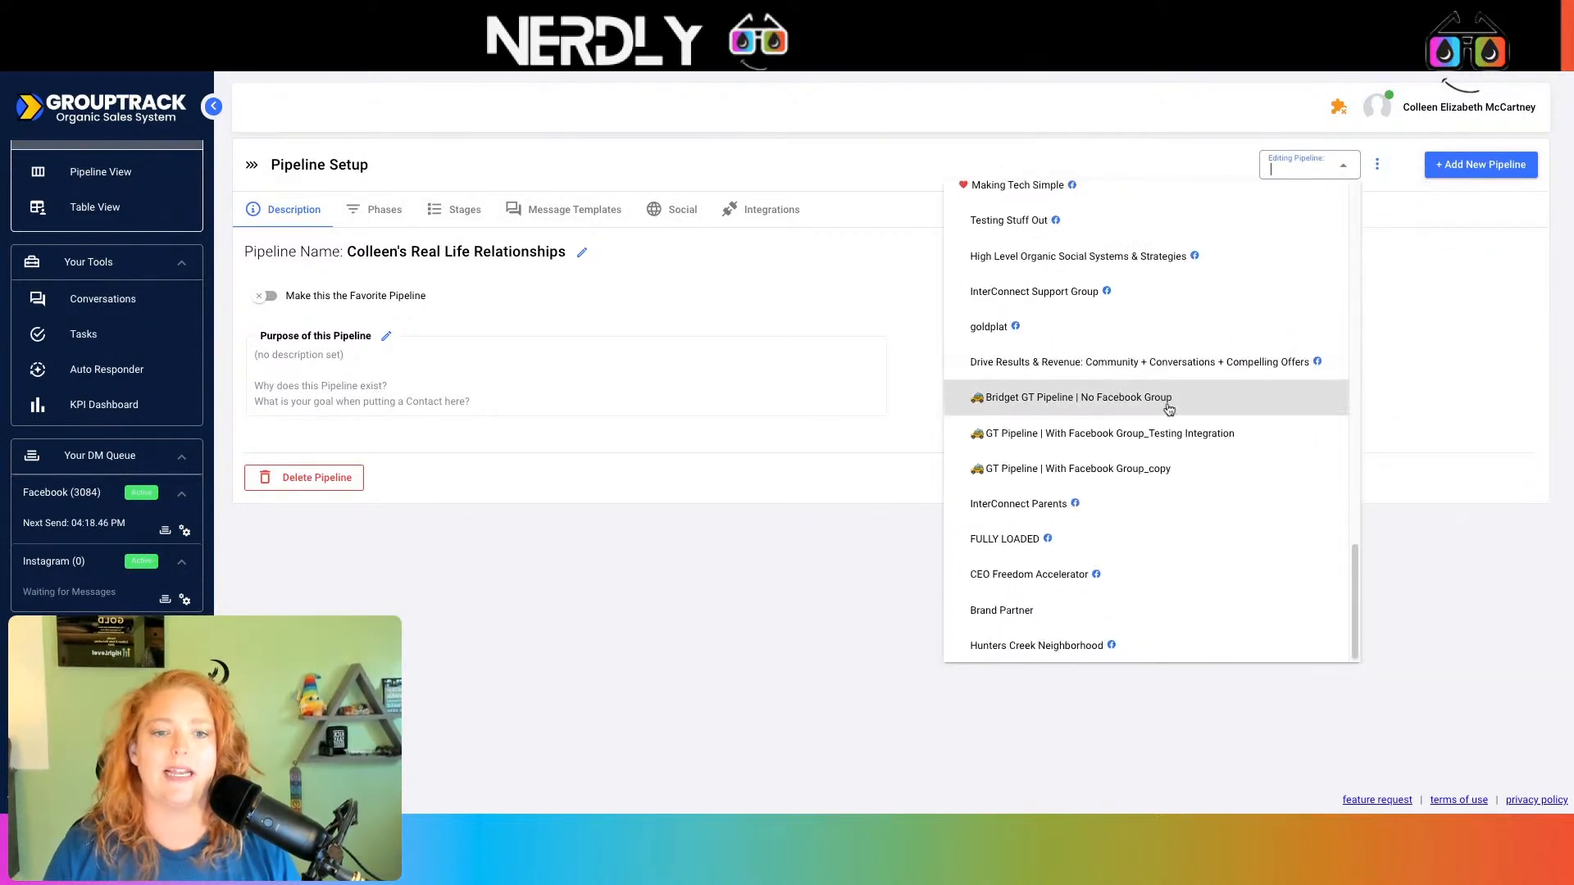
left_click(1130, 435)
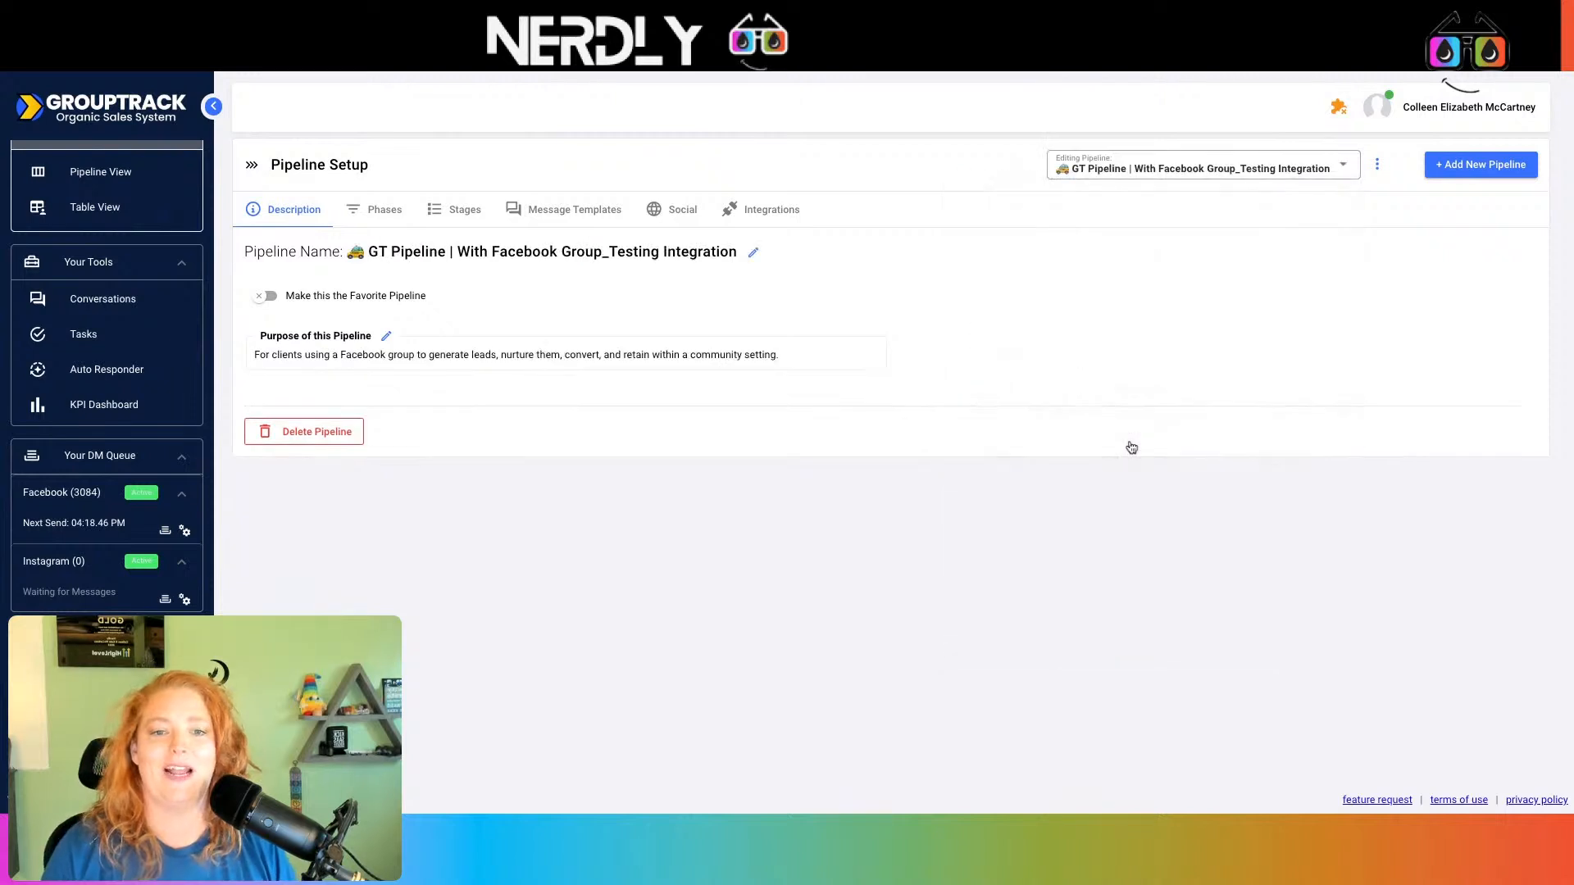
left_click(464, 210)
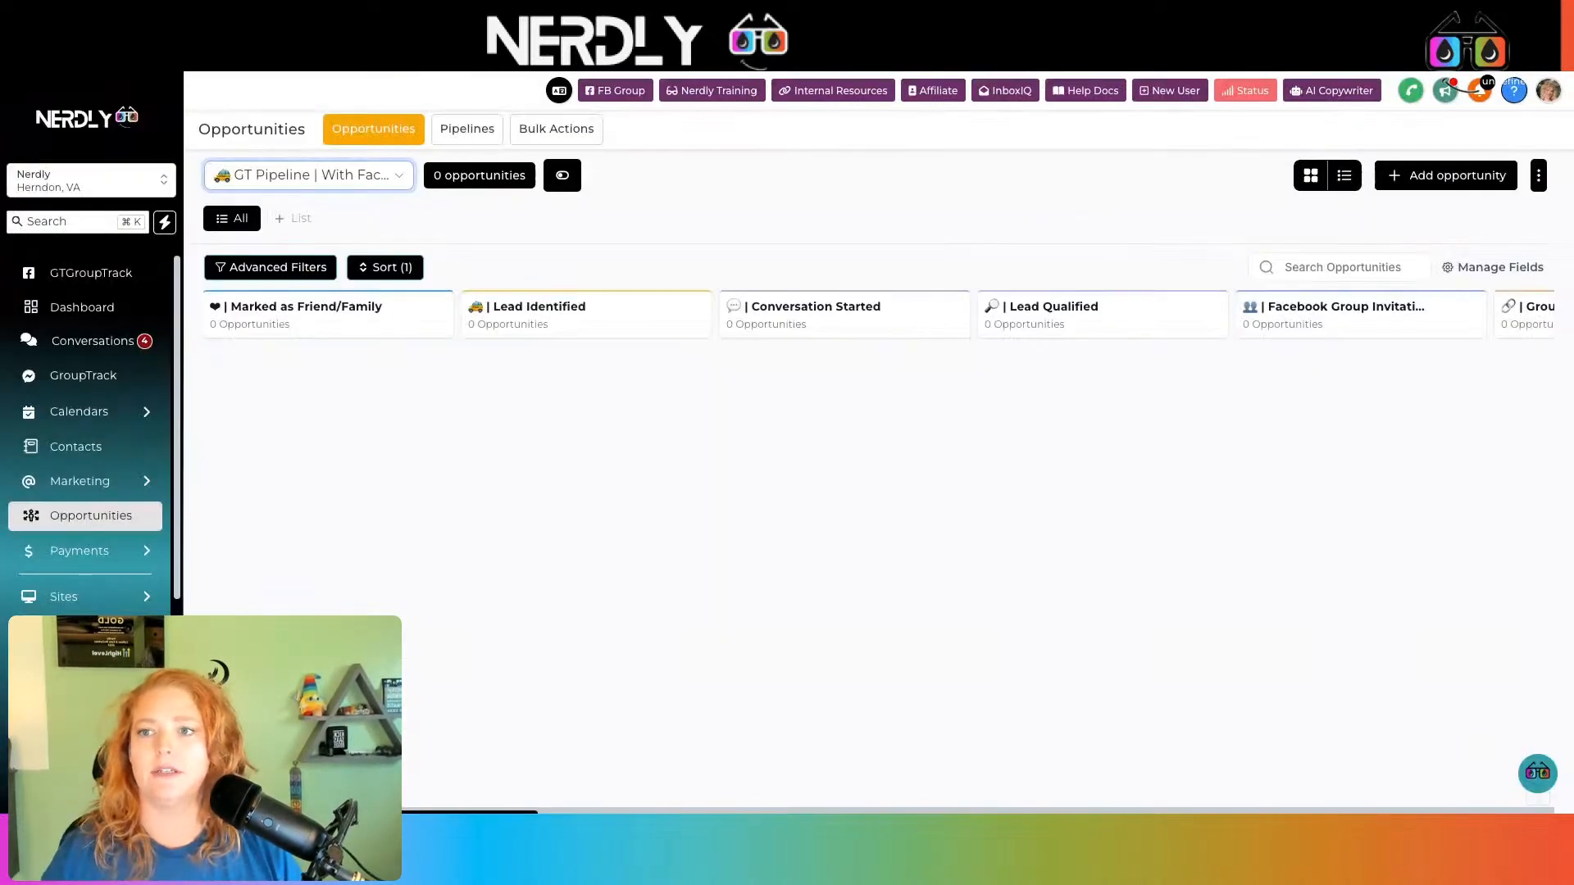
Step: In Nerdly, edit the GT pipeline ending in "Facebook Group_Integration testing" and add a blank stage after its last stage
mouse_move(71, 542)
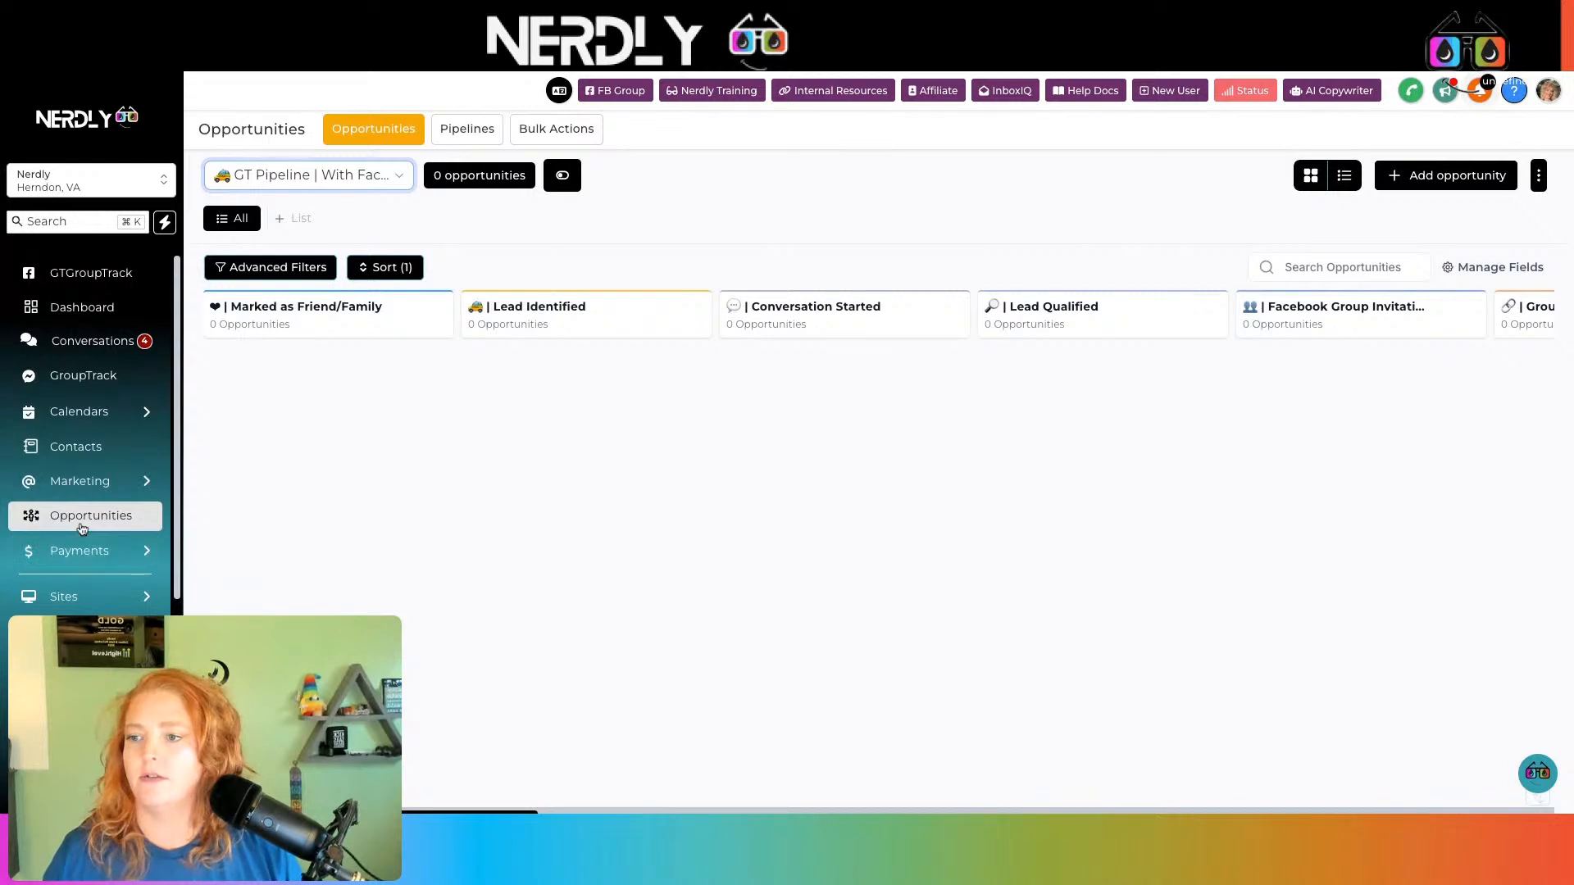
left_click(489, 129)
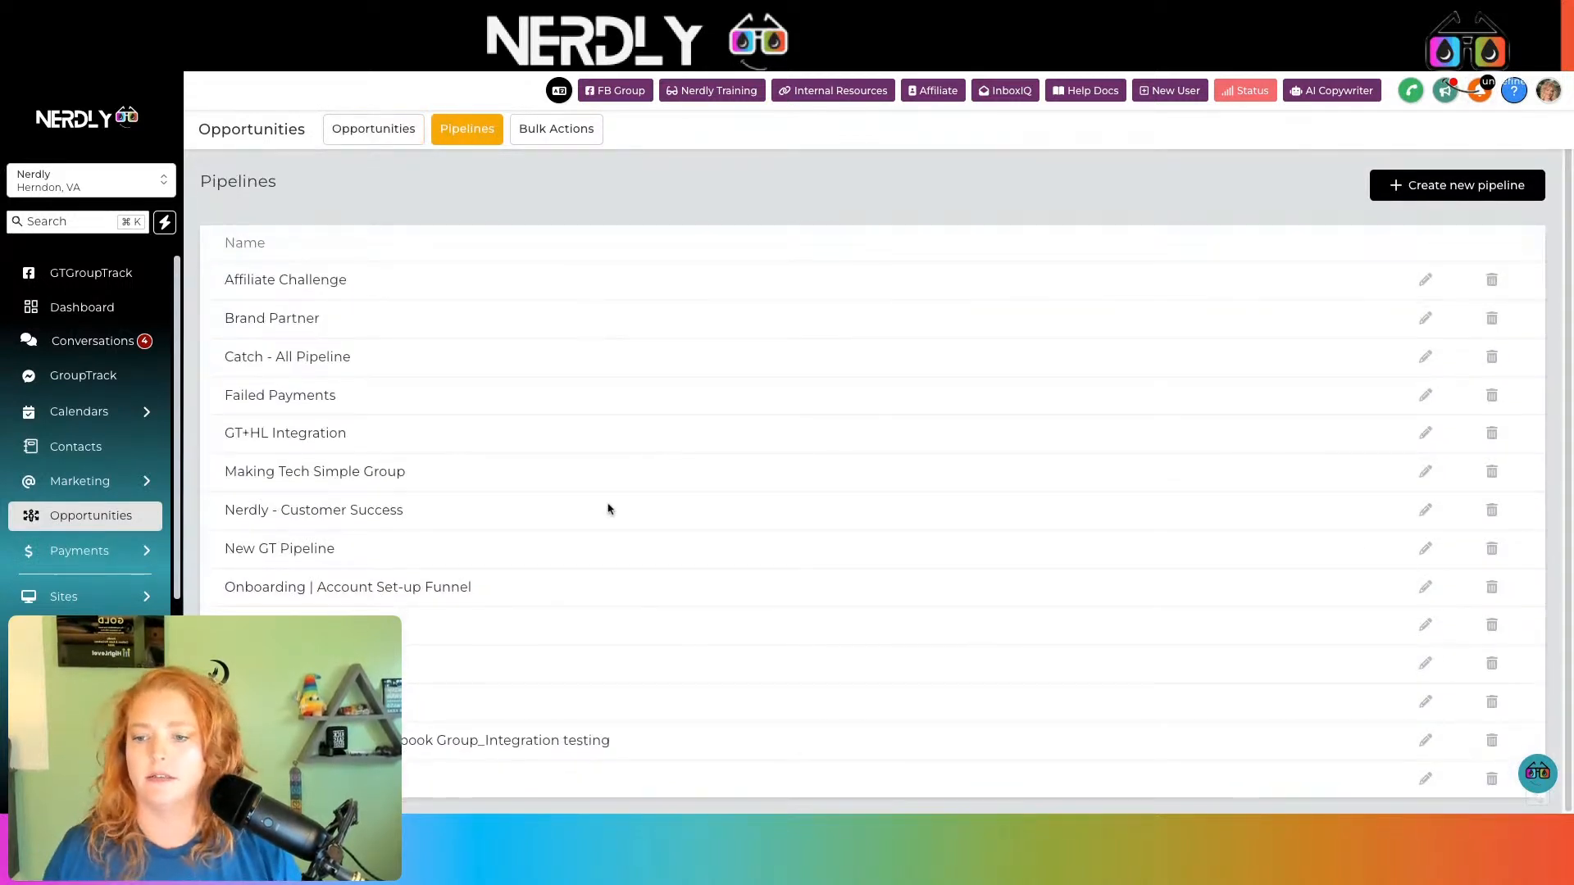
triple_click(450, 753)
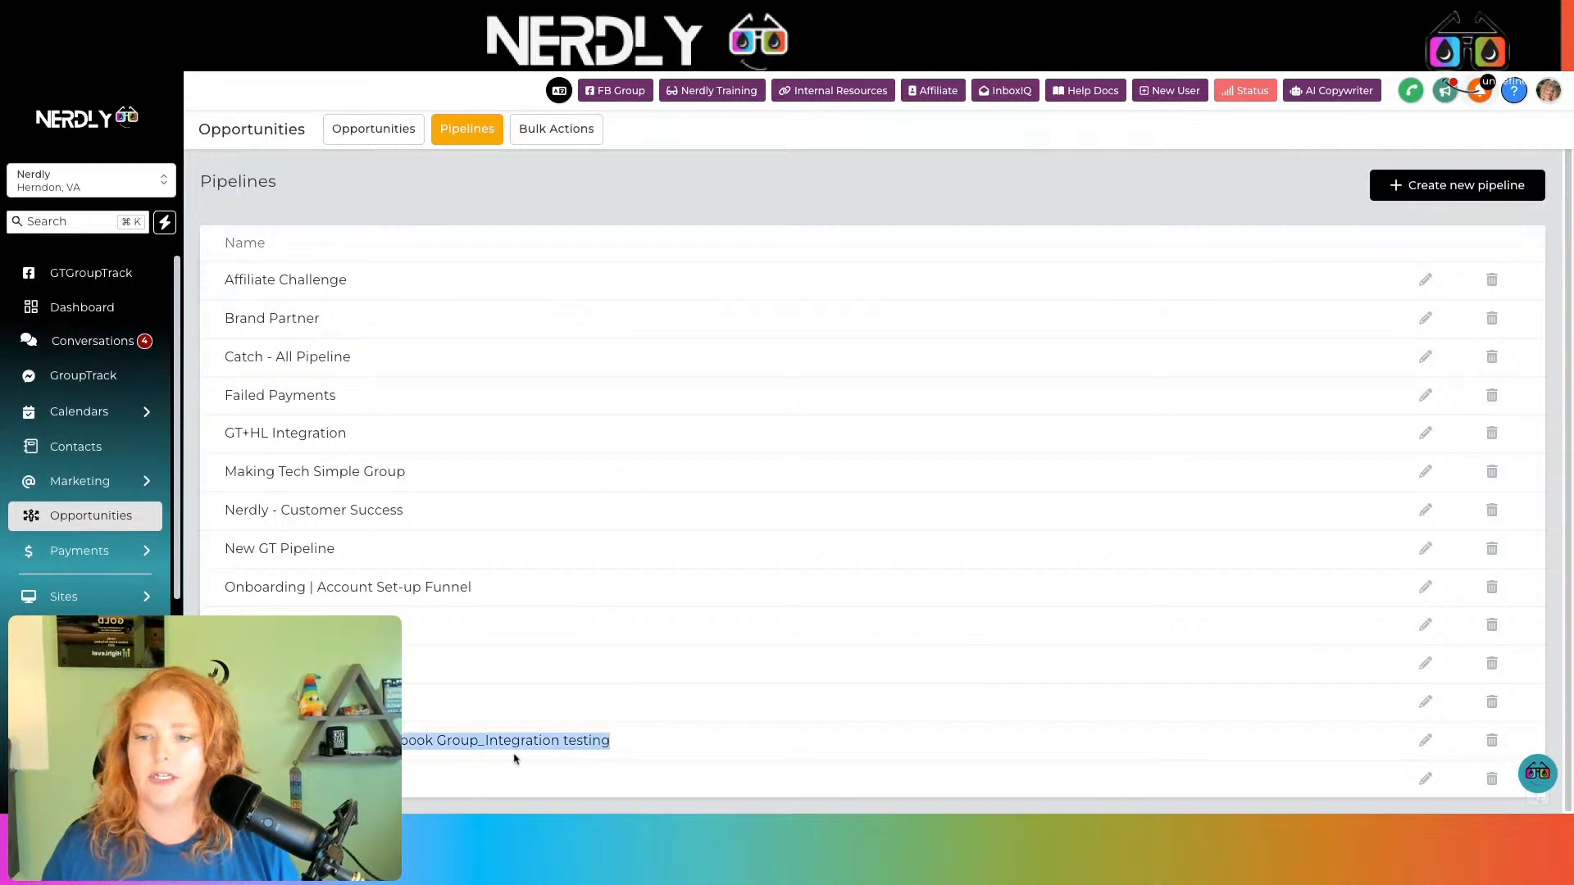
left_click(1426, 741)
scroll(869, 590, "down", 10)
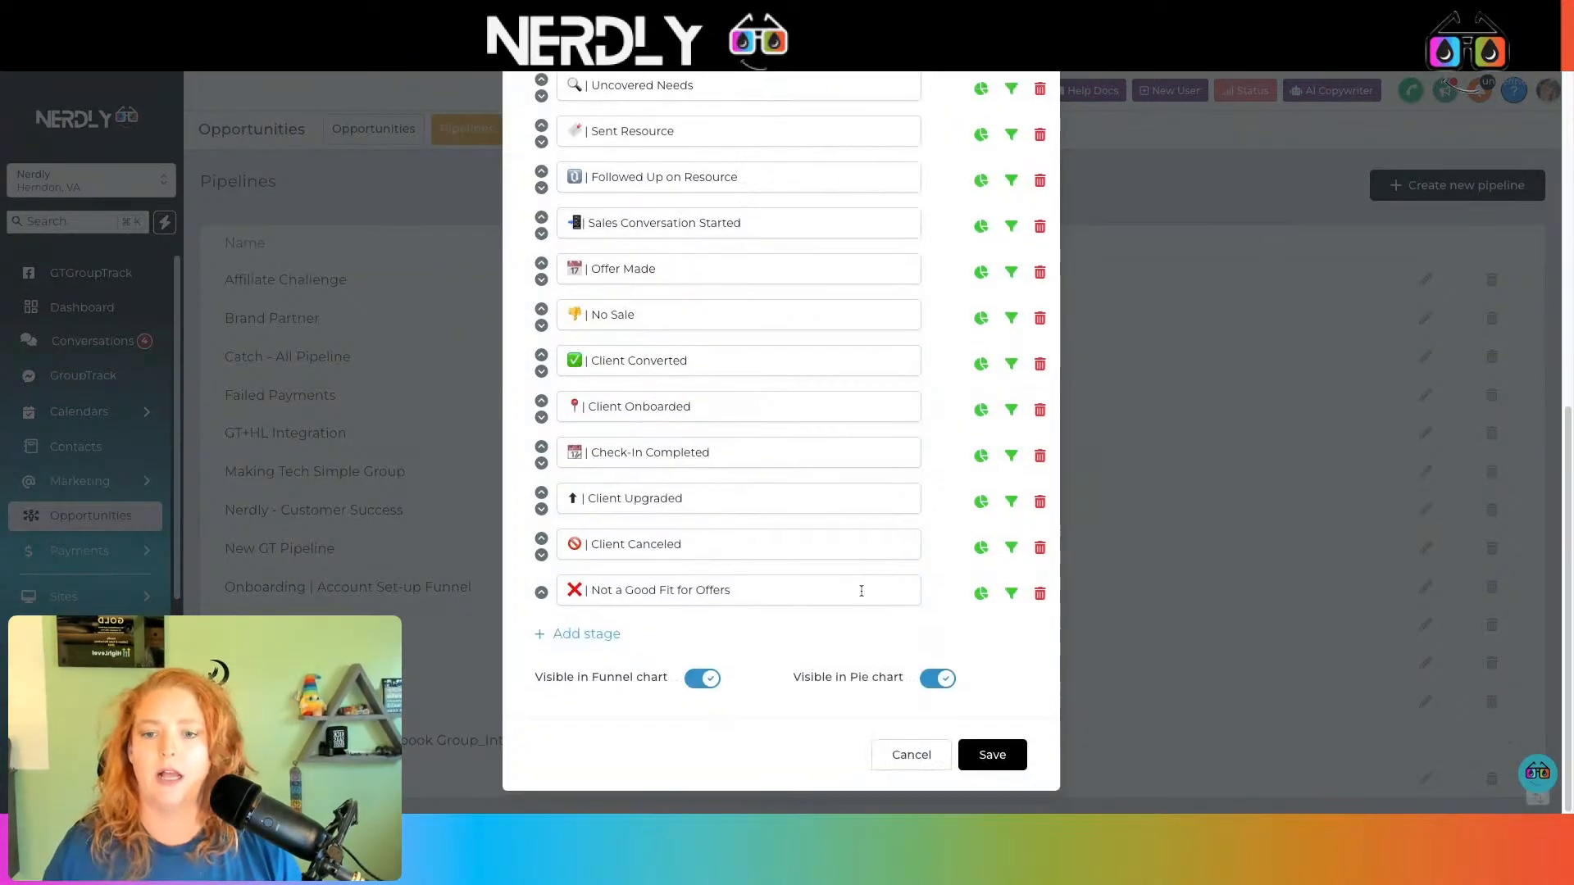
left_click(588, 640)
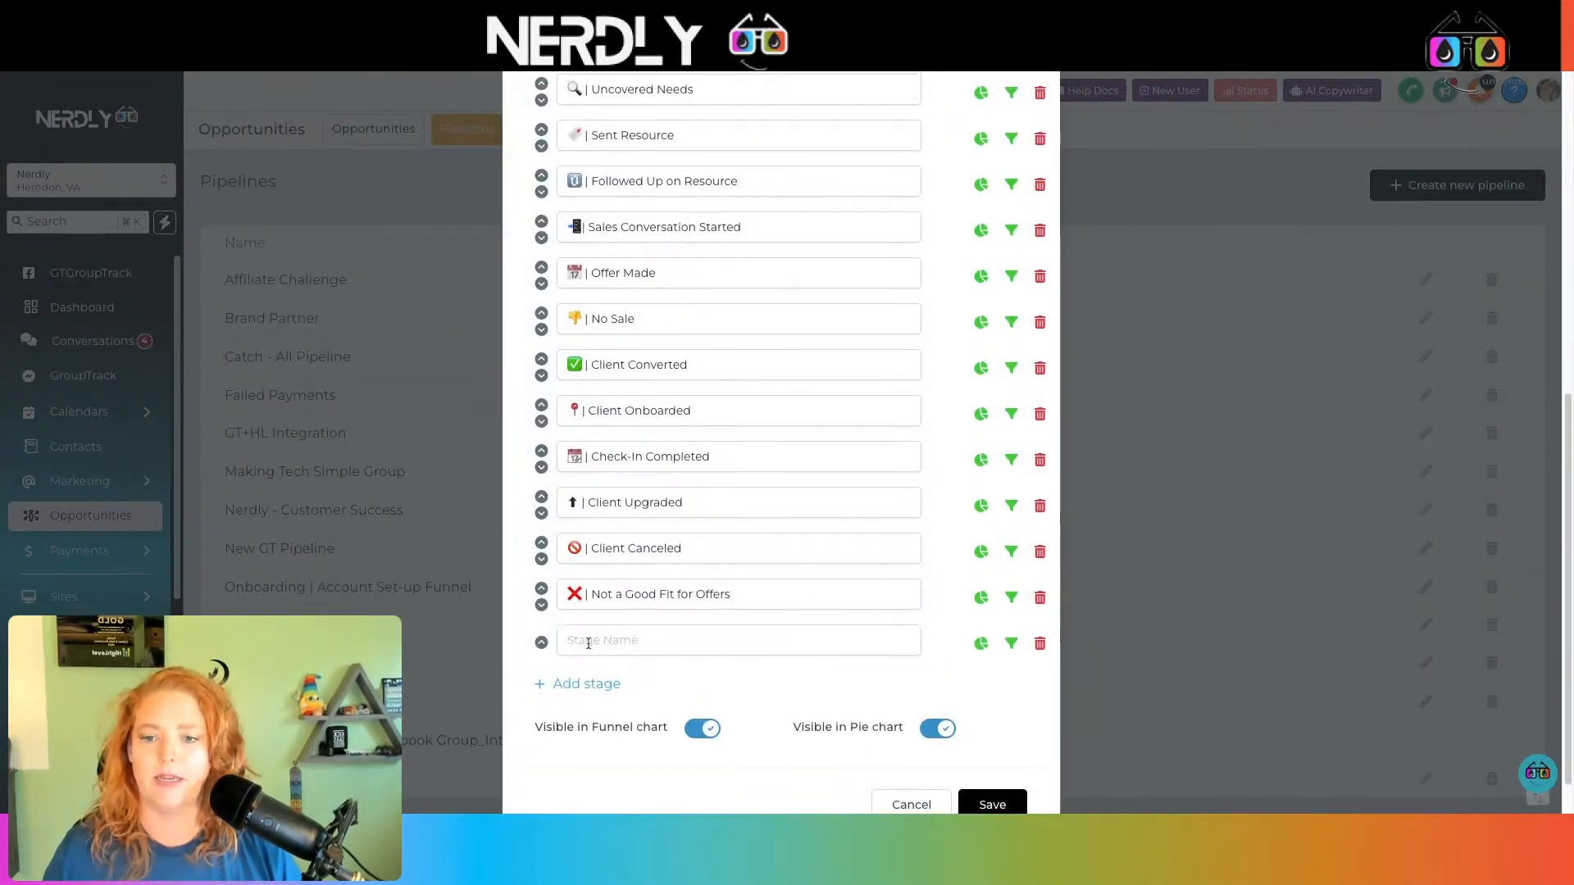
Step: Reorder the blank stage upward through the list until it sits first, above Marked as Friend/Family
left_click(541, 643)
left_click(542, 589)
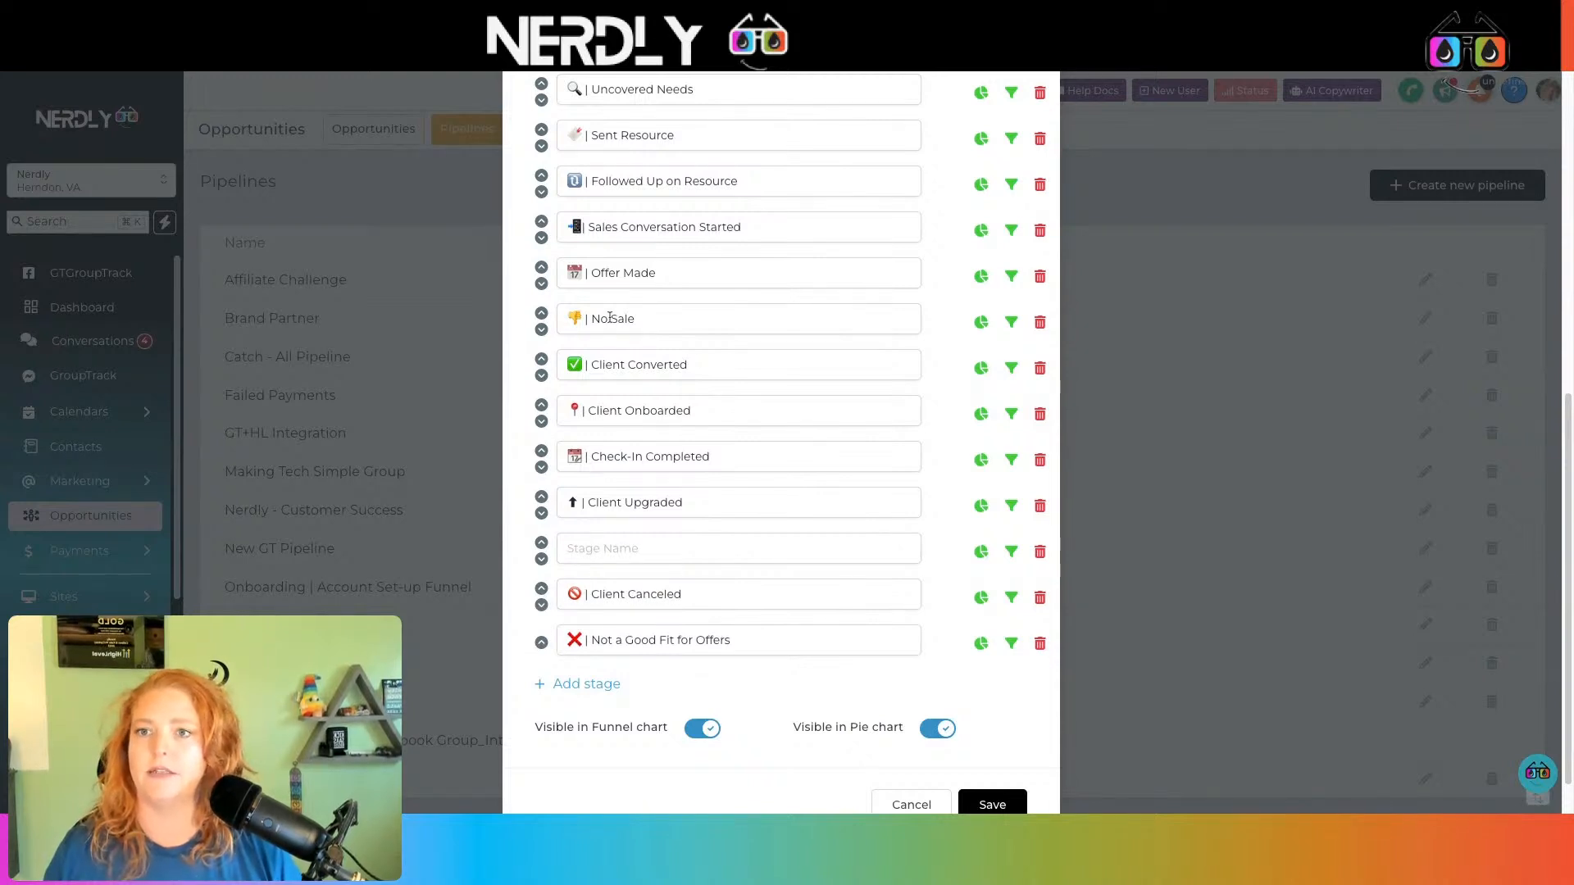
left_click(541, 543)
left_click(541, 497)
left_click(541, 452)
left_click(542, 405)
left_click(541, 359)
left_click(541, 313)
left_click(541, 267)
left_click(542, 221)
left_click(541, 175)
scroll(587, 210, "up", 3)
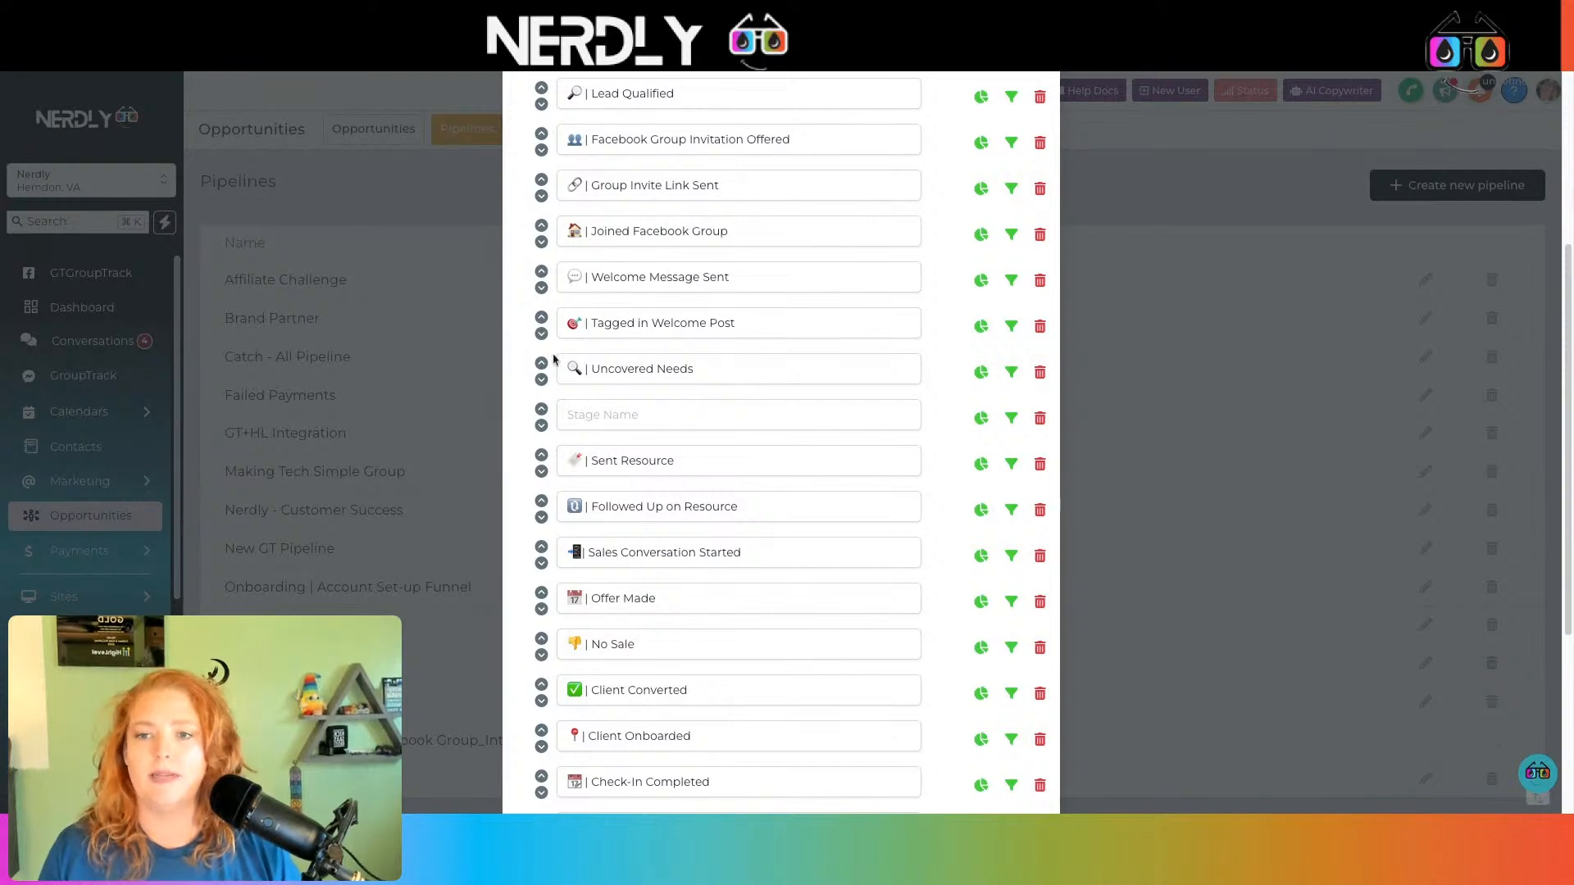
left_click(541, 409)
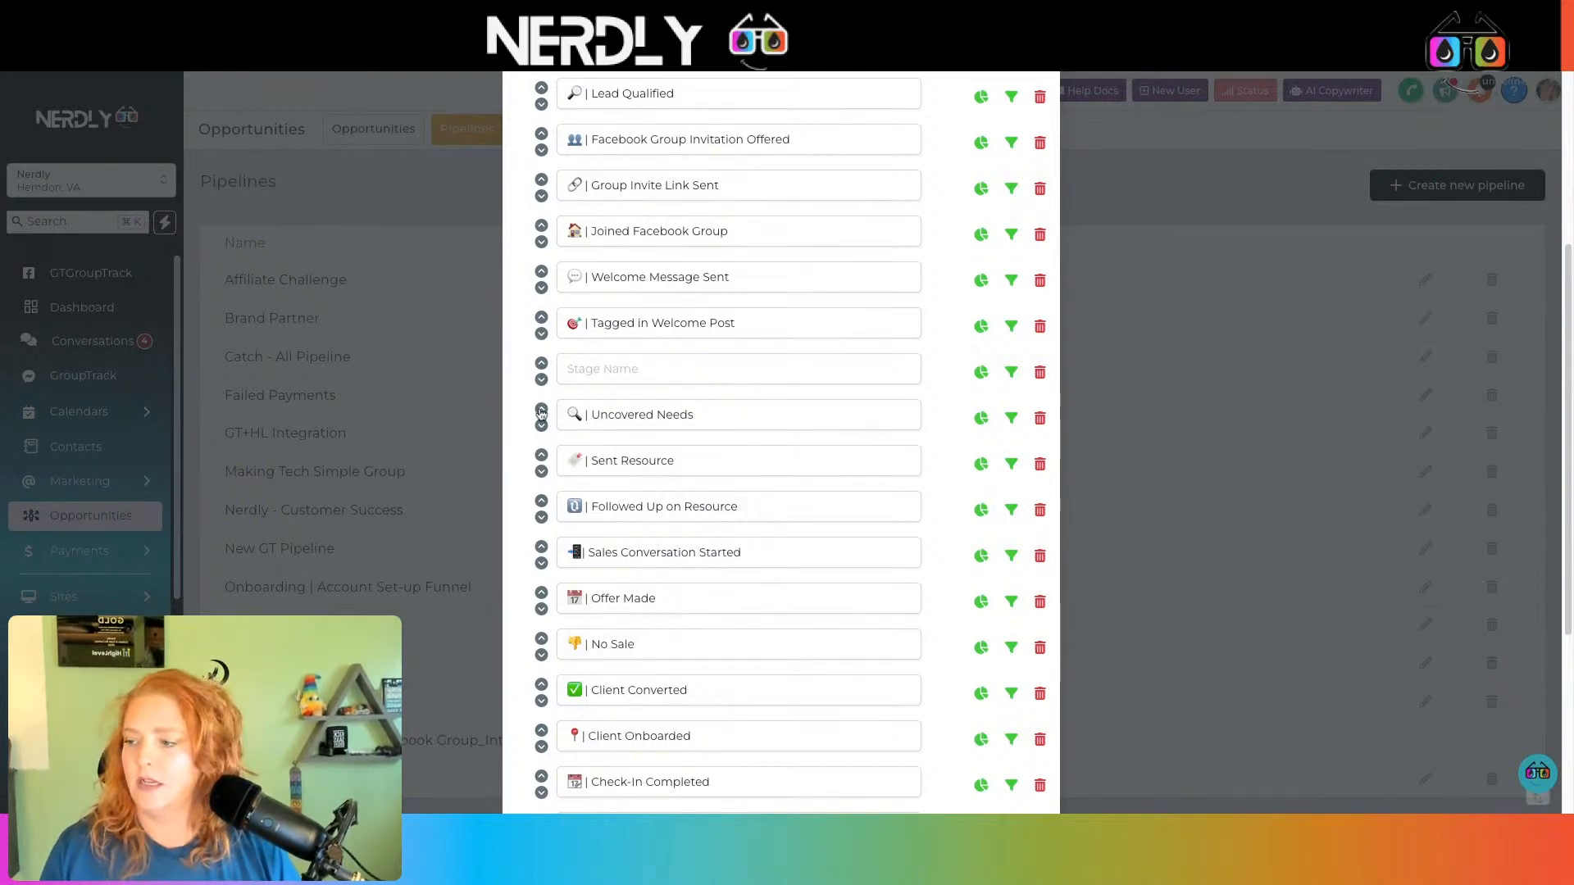
left_click(541, 363)
left_click(541, 318)
left_click(542, 272)
left_click(541, 225)
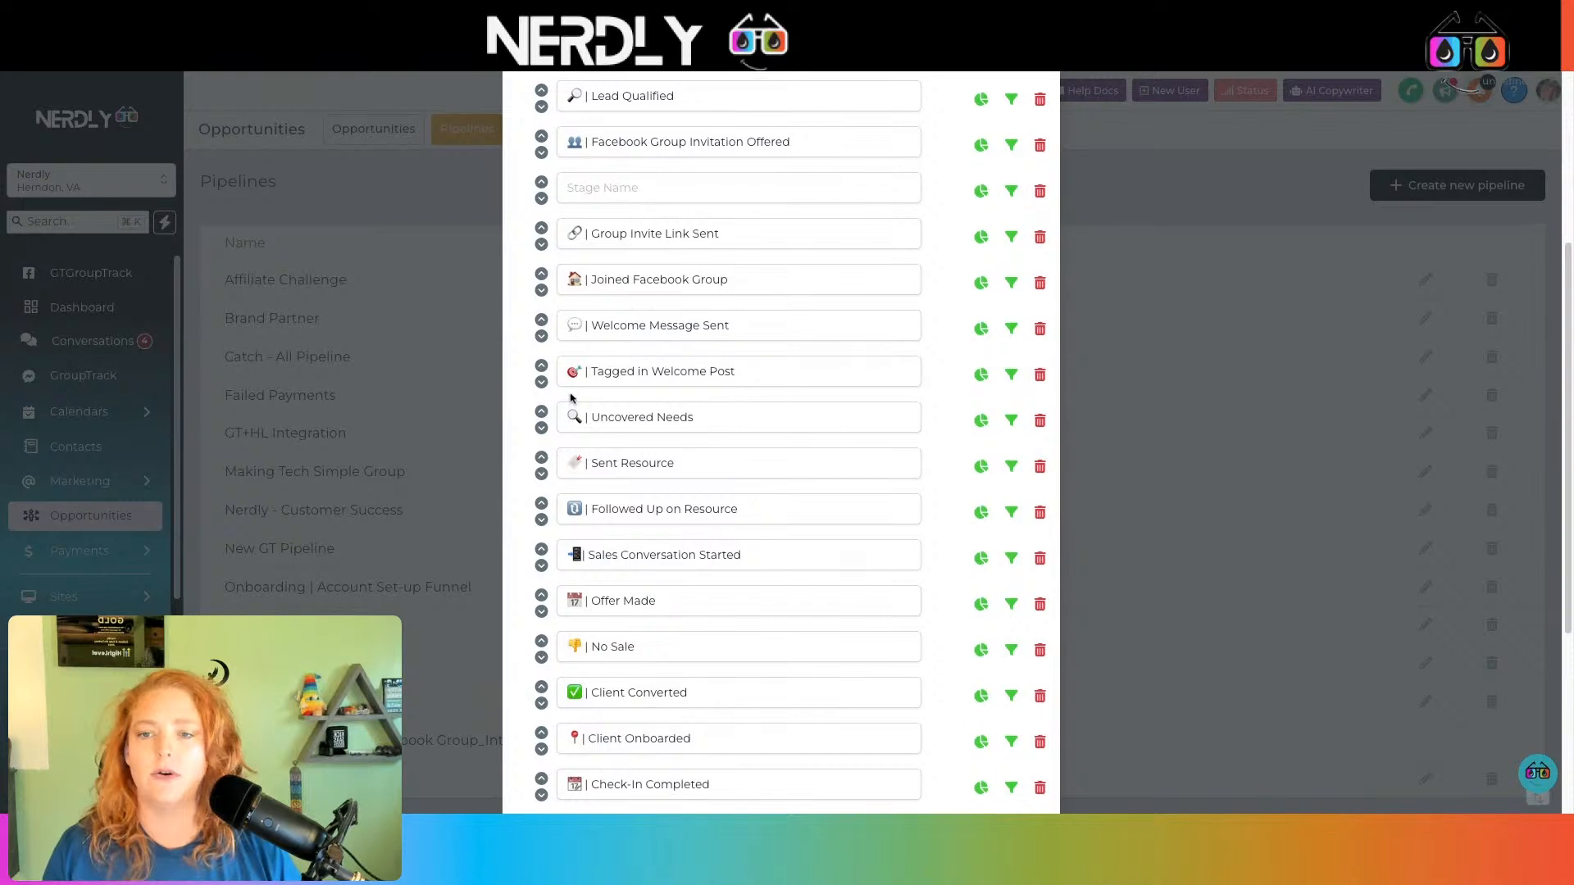
scroll(572, 398, "up", 2)
left_click(542, 363)
left_click(541, 314)
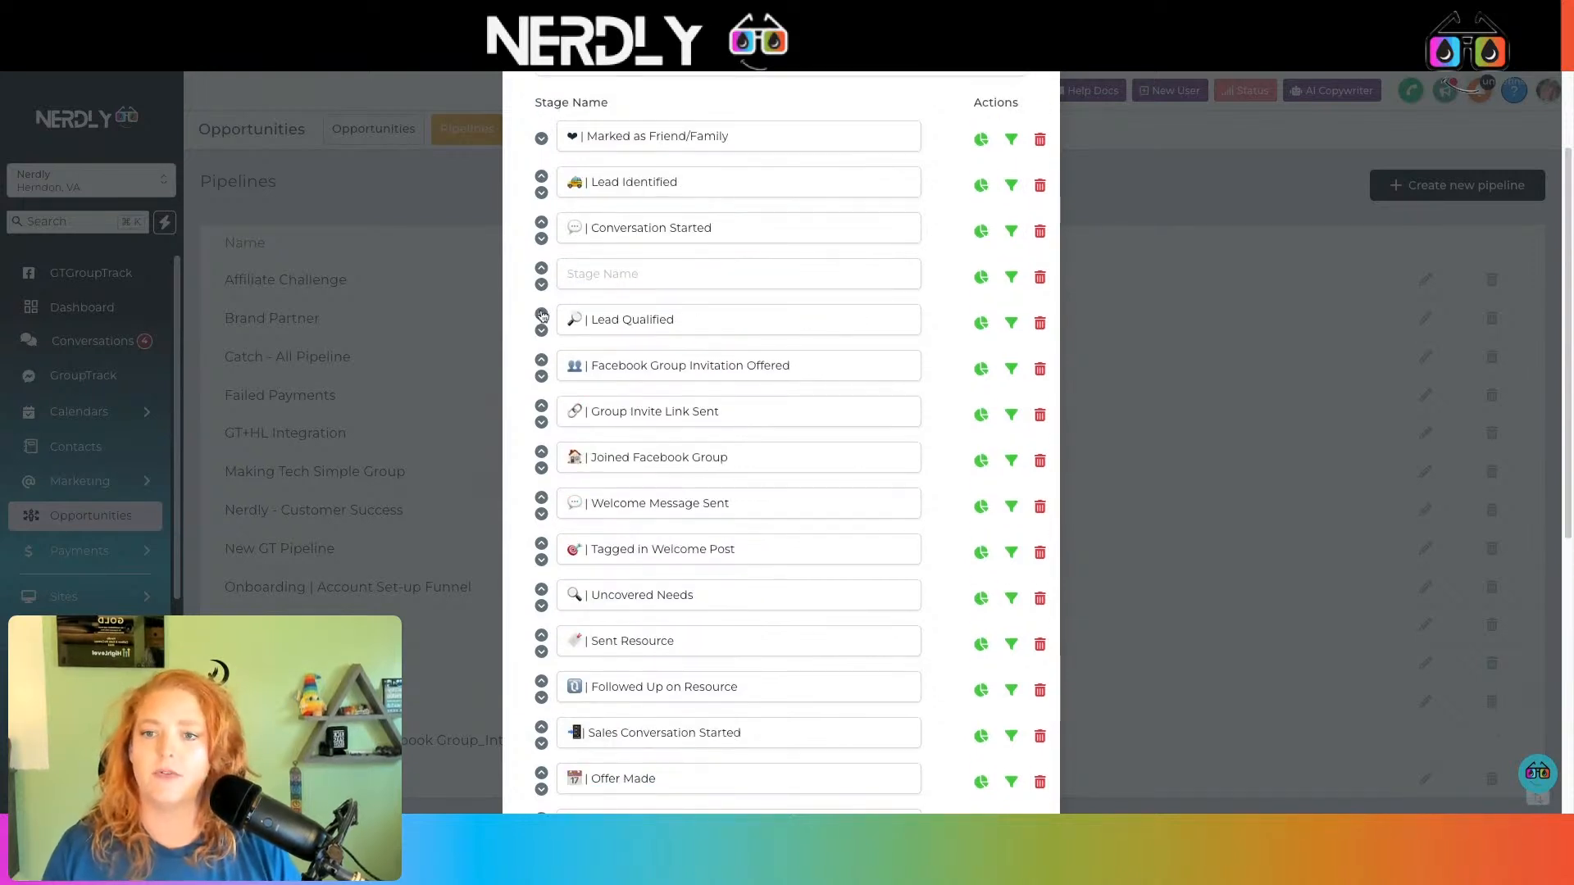
left_click(541, 268)
left_click(541, 222)
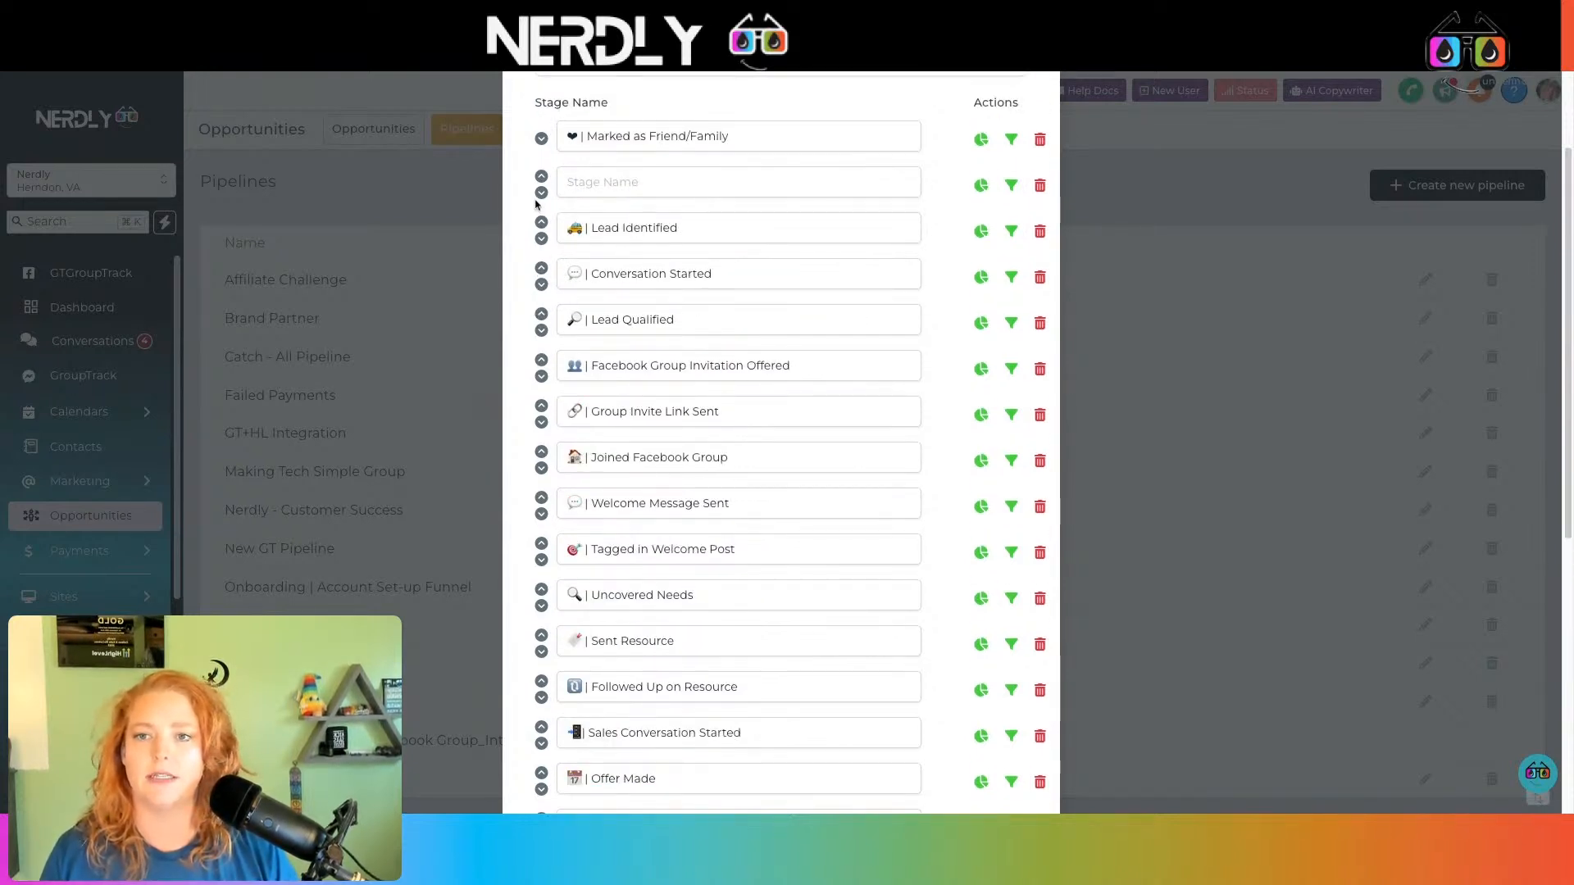
left_click(541, 176)
Step: Name the first stage with a soap emoji followed by "| Clean Up / Bulk Added" and save the pipeline
left_click(631, 137)
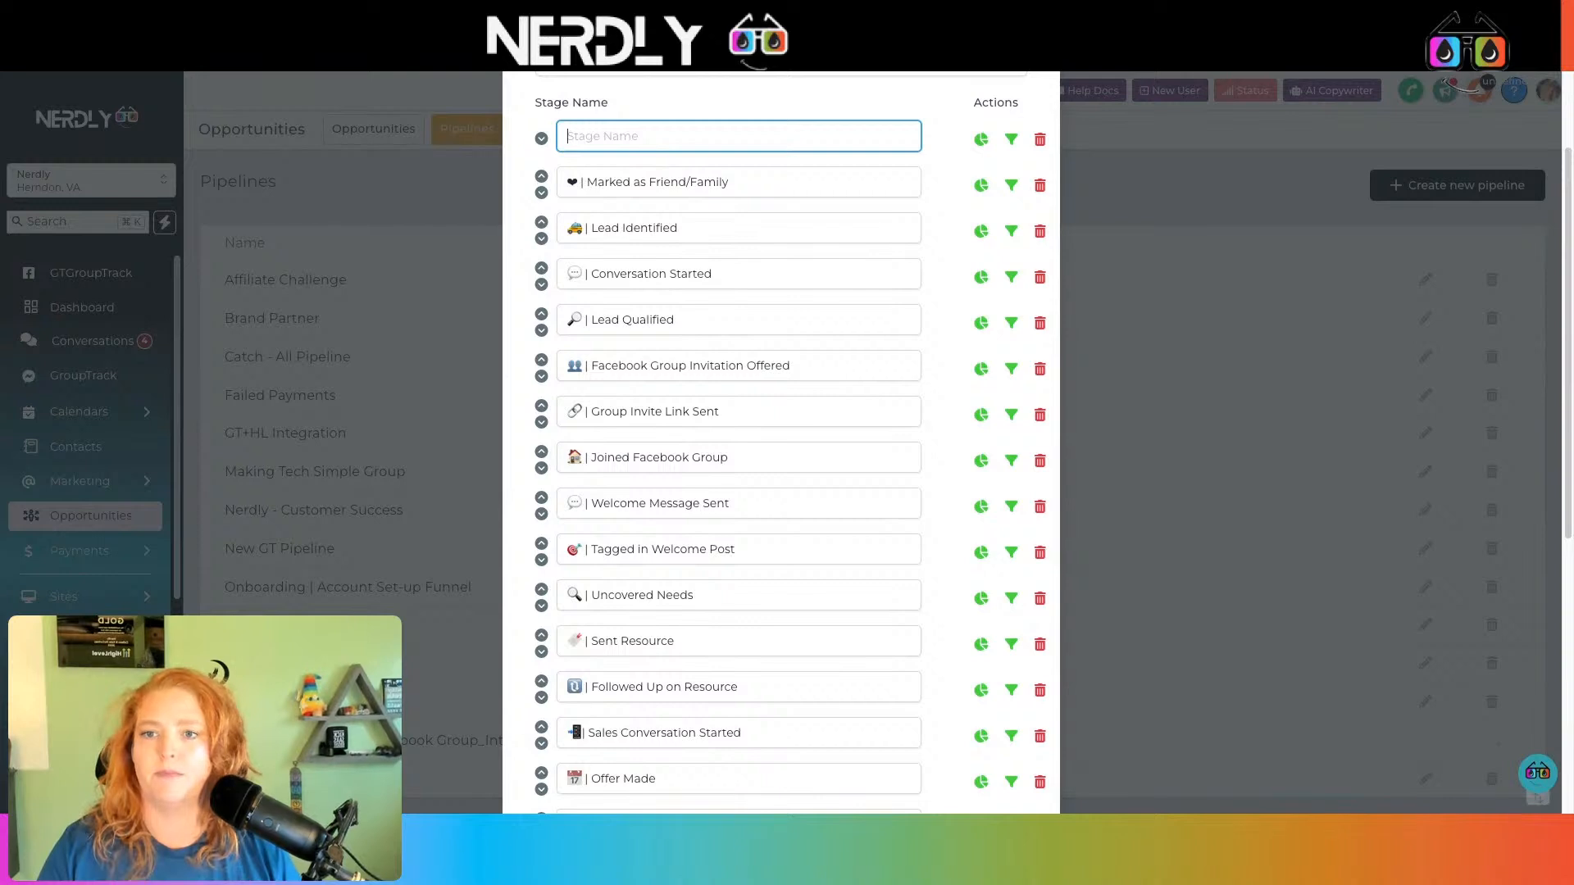
type("💸")
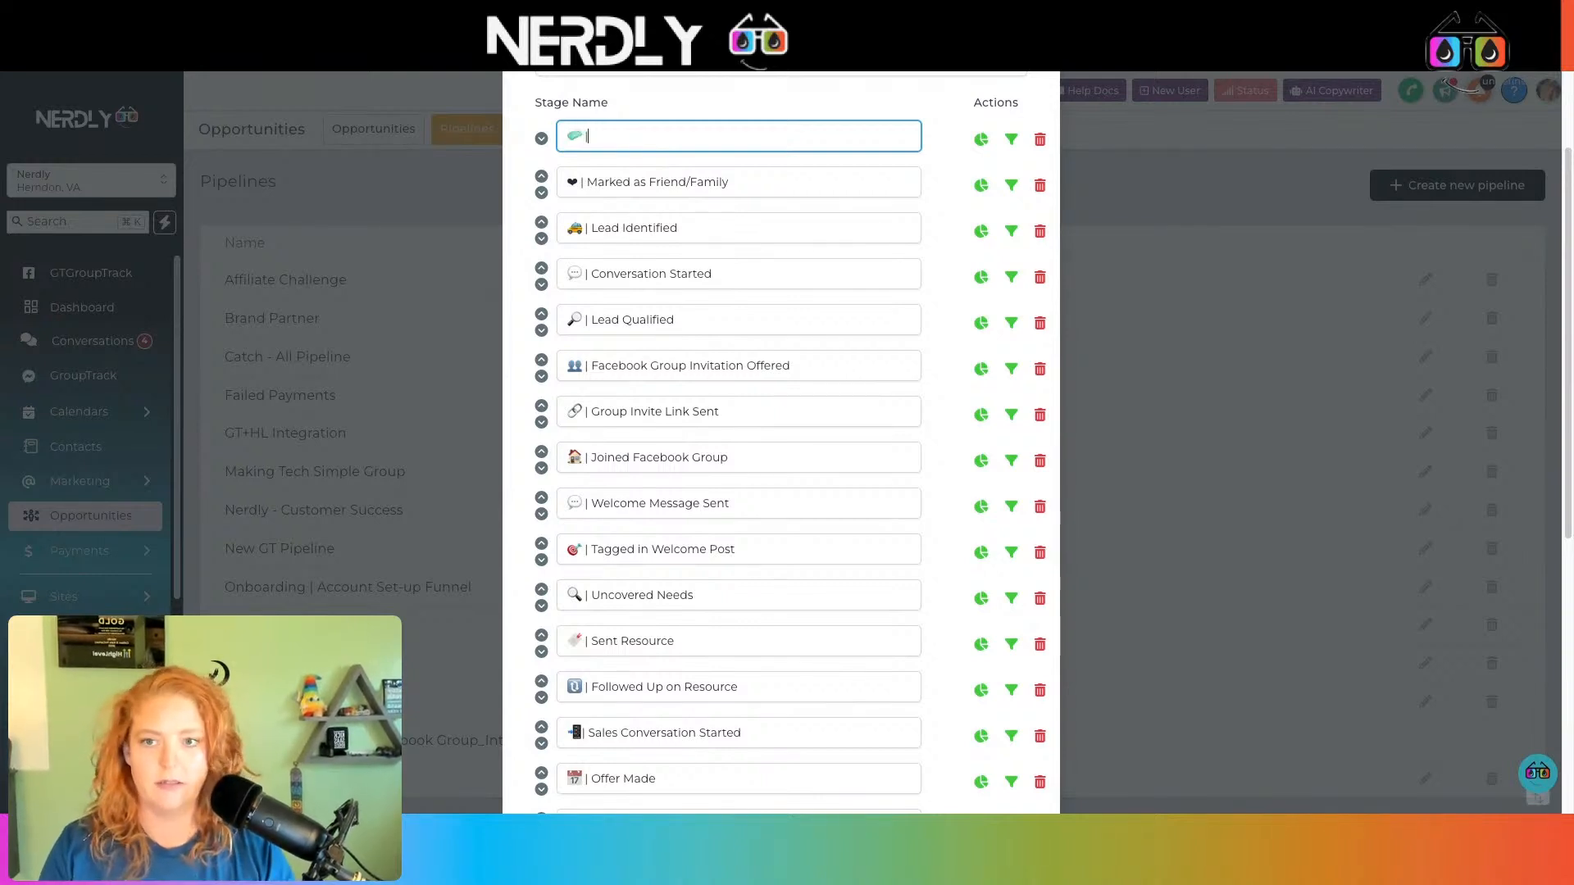
type("| Clea")
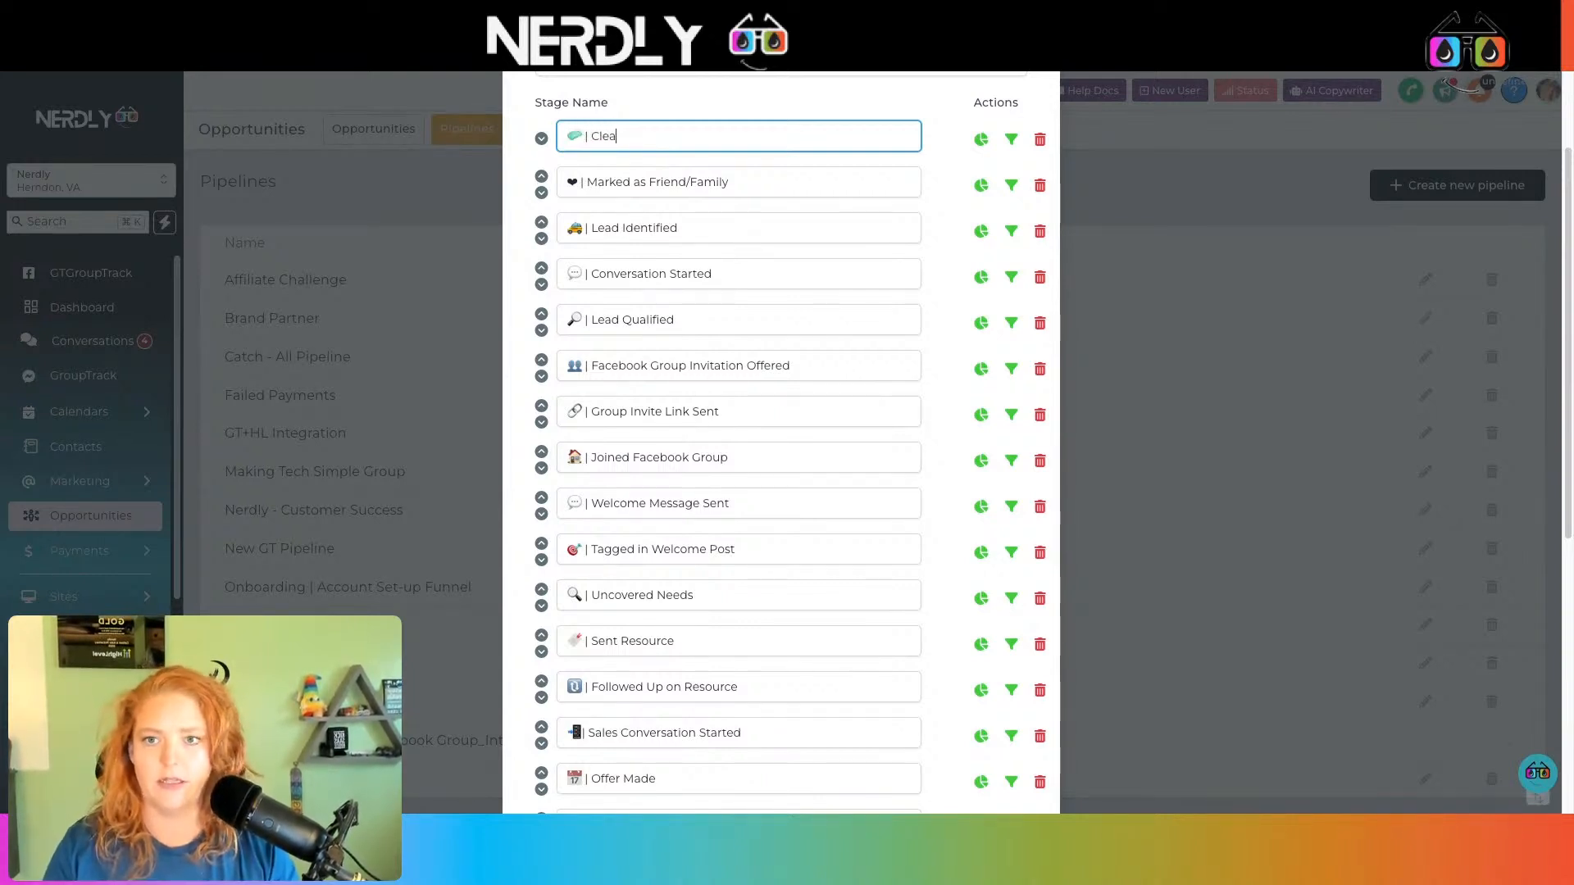
type("n Up ")
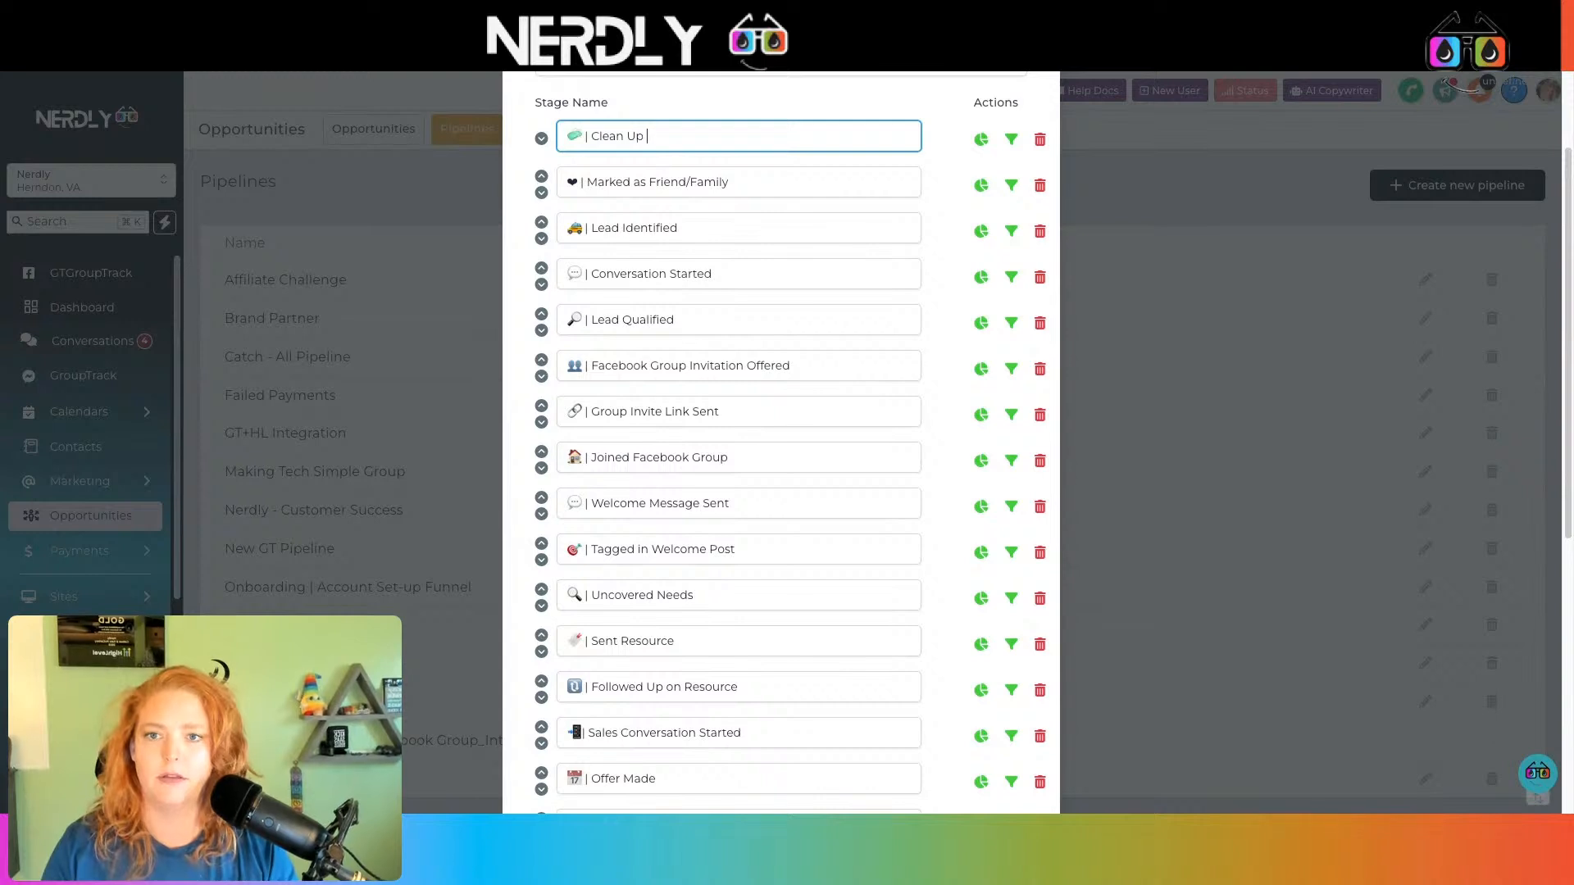
type("/ Bulk")
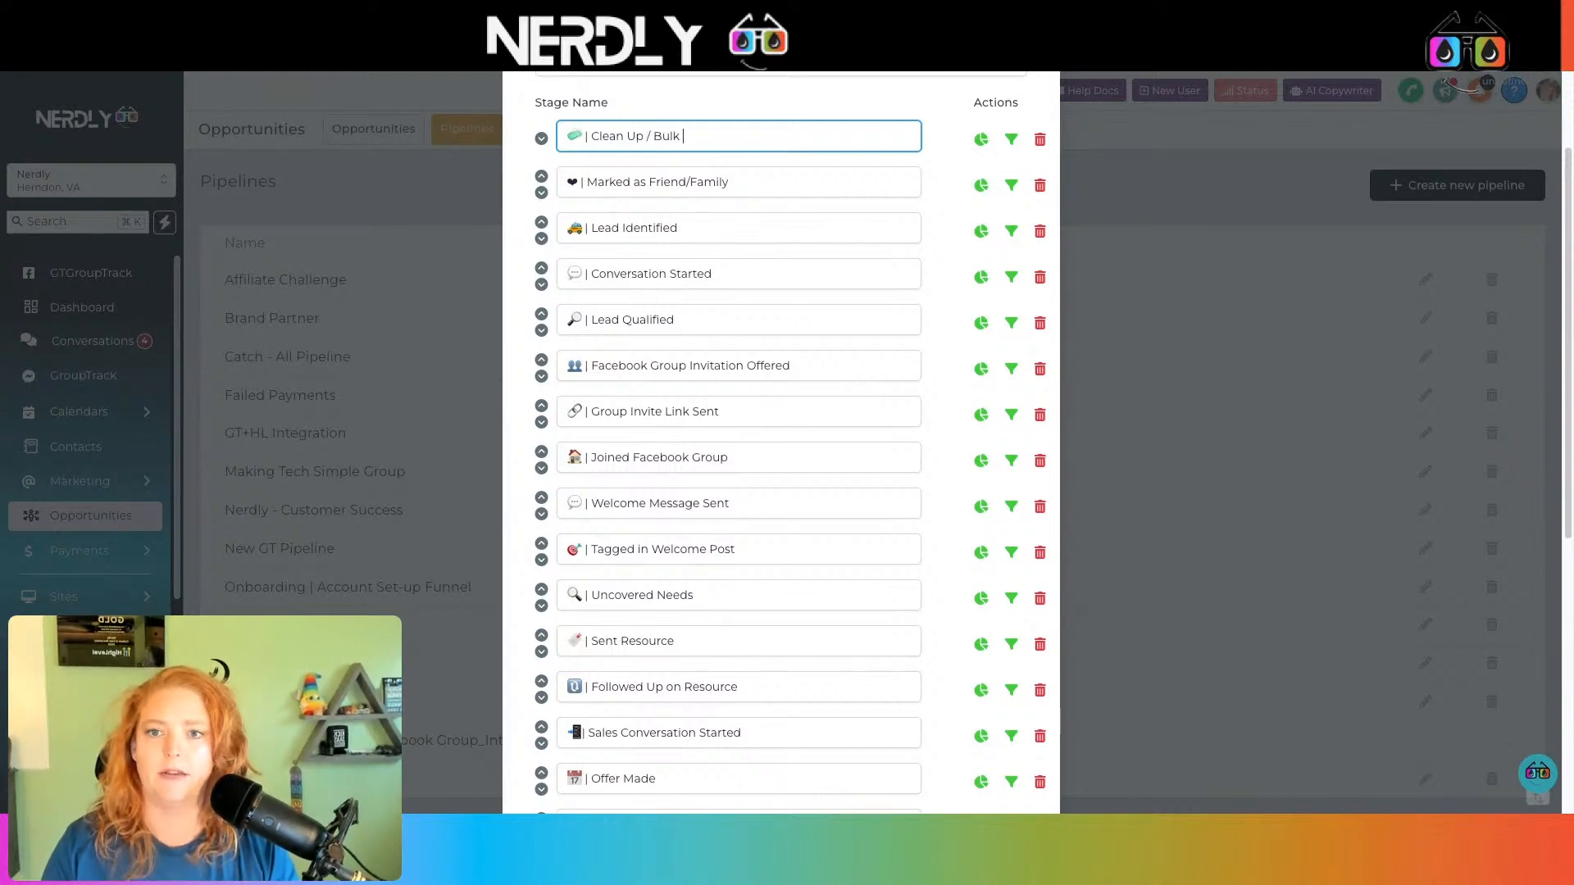
type(" Add to Pipe")
key("BackSpace")
key("BackSpace")
key("BackSpace")
key("BackSpace")
key("BackSpace")
key("BackSpace")
key("BackSpace")
key("BackSpace")
type("ed")
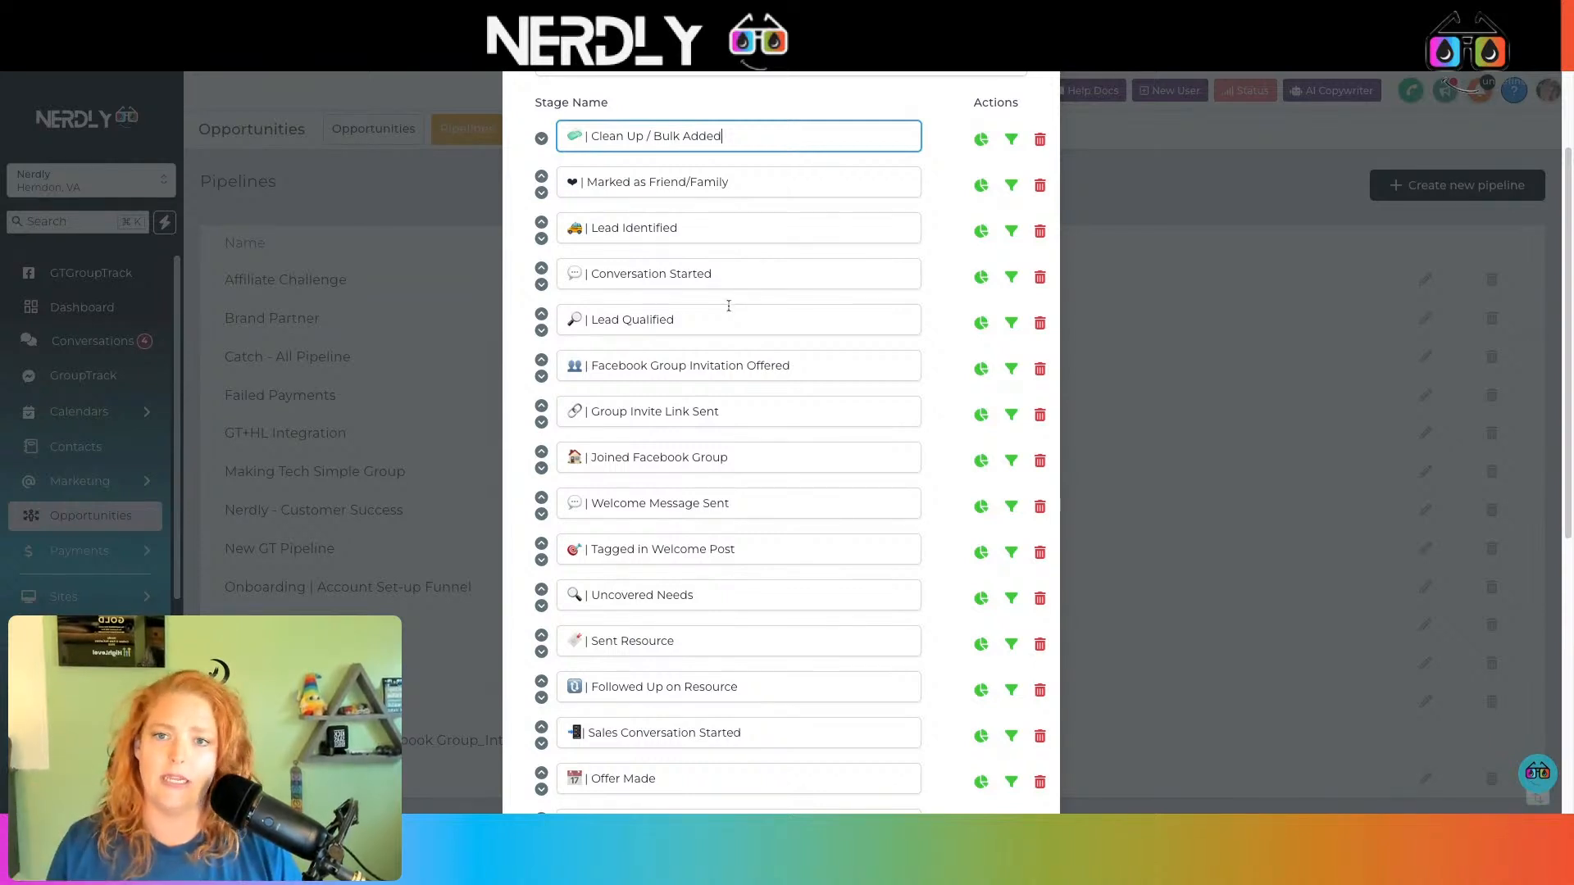
scroll(732, 305, "down", 5)
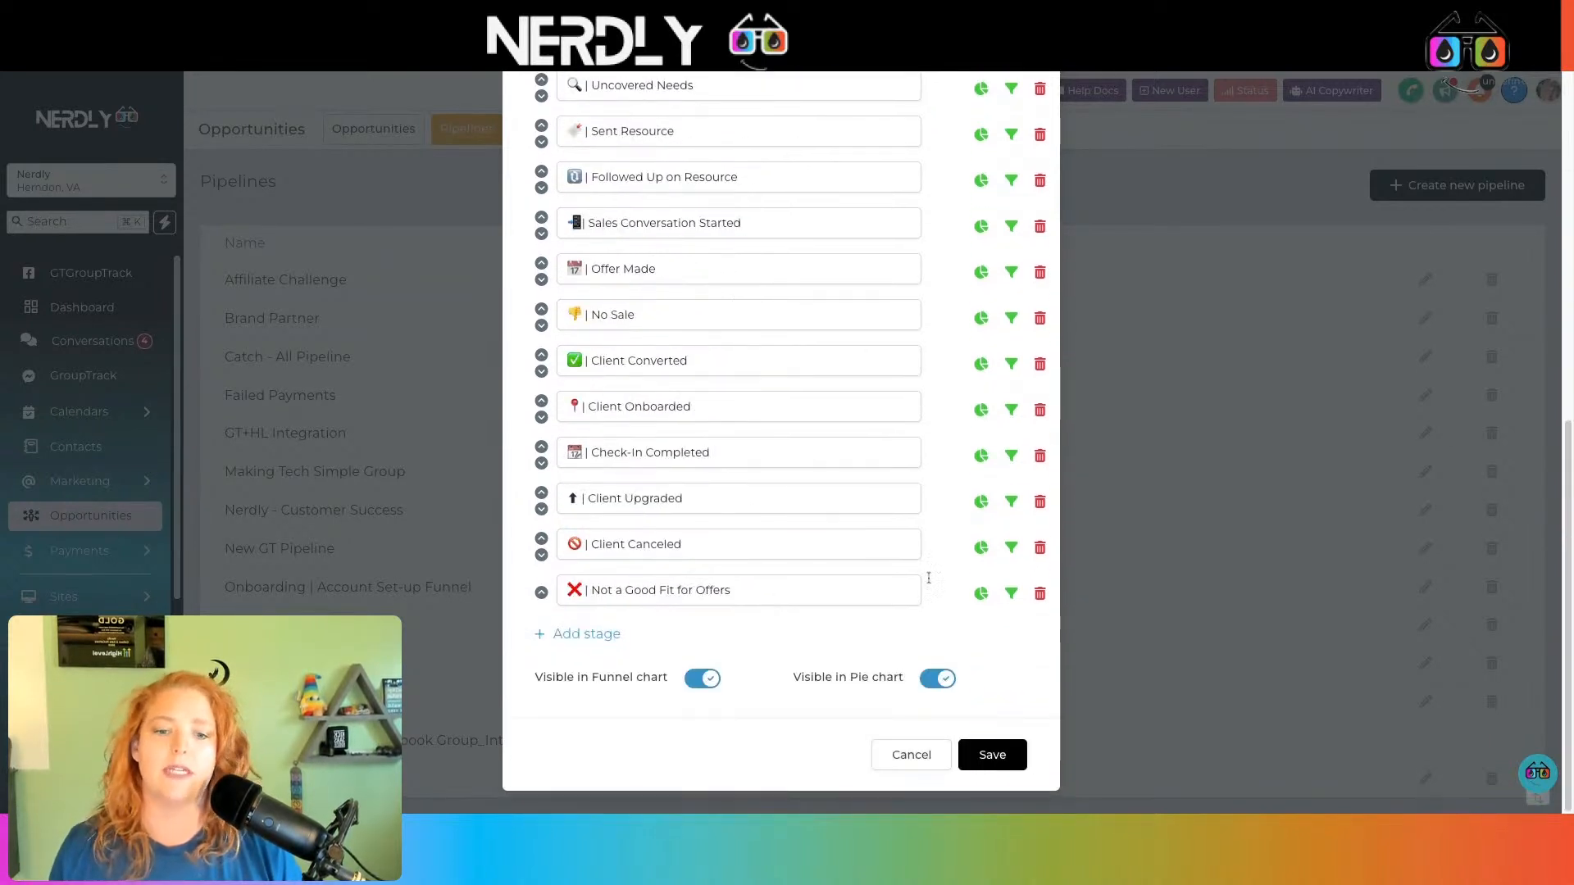
left_click(991, 760)
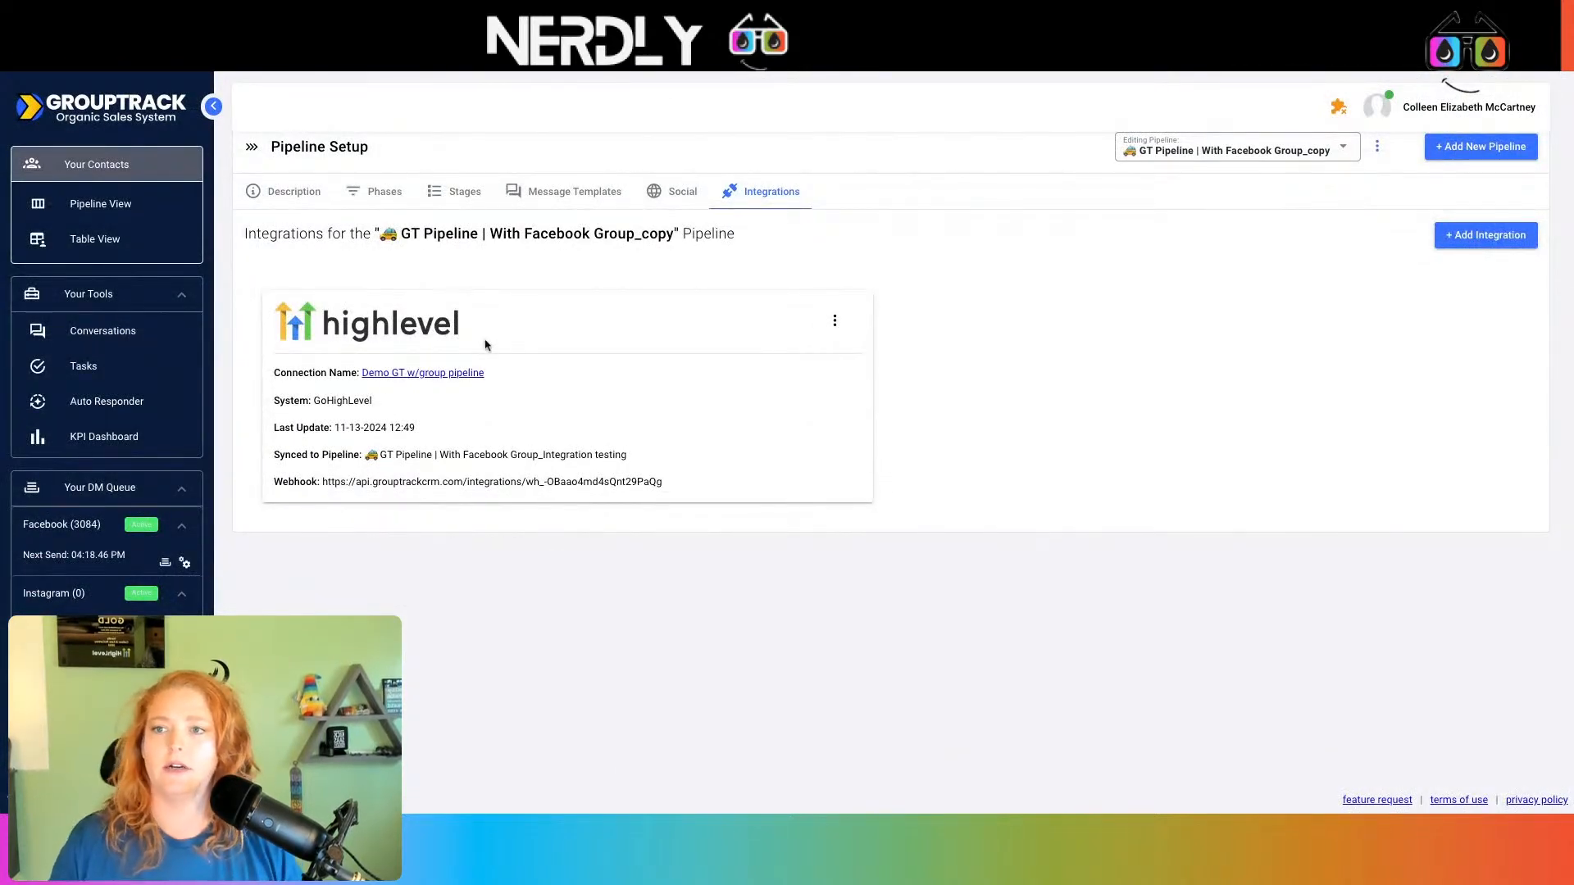
Step: In GroupTrack, switch the pipeline setup to "GT Pipeline | With Facebook Group_Testing Integration" and check its stages against the edited Nerdly pipeline
left_click(1309, 152)
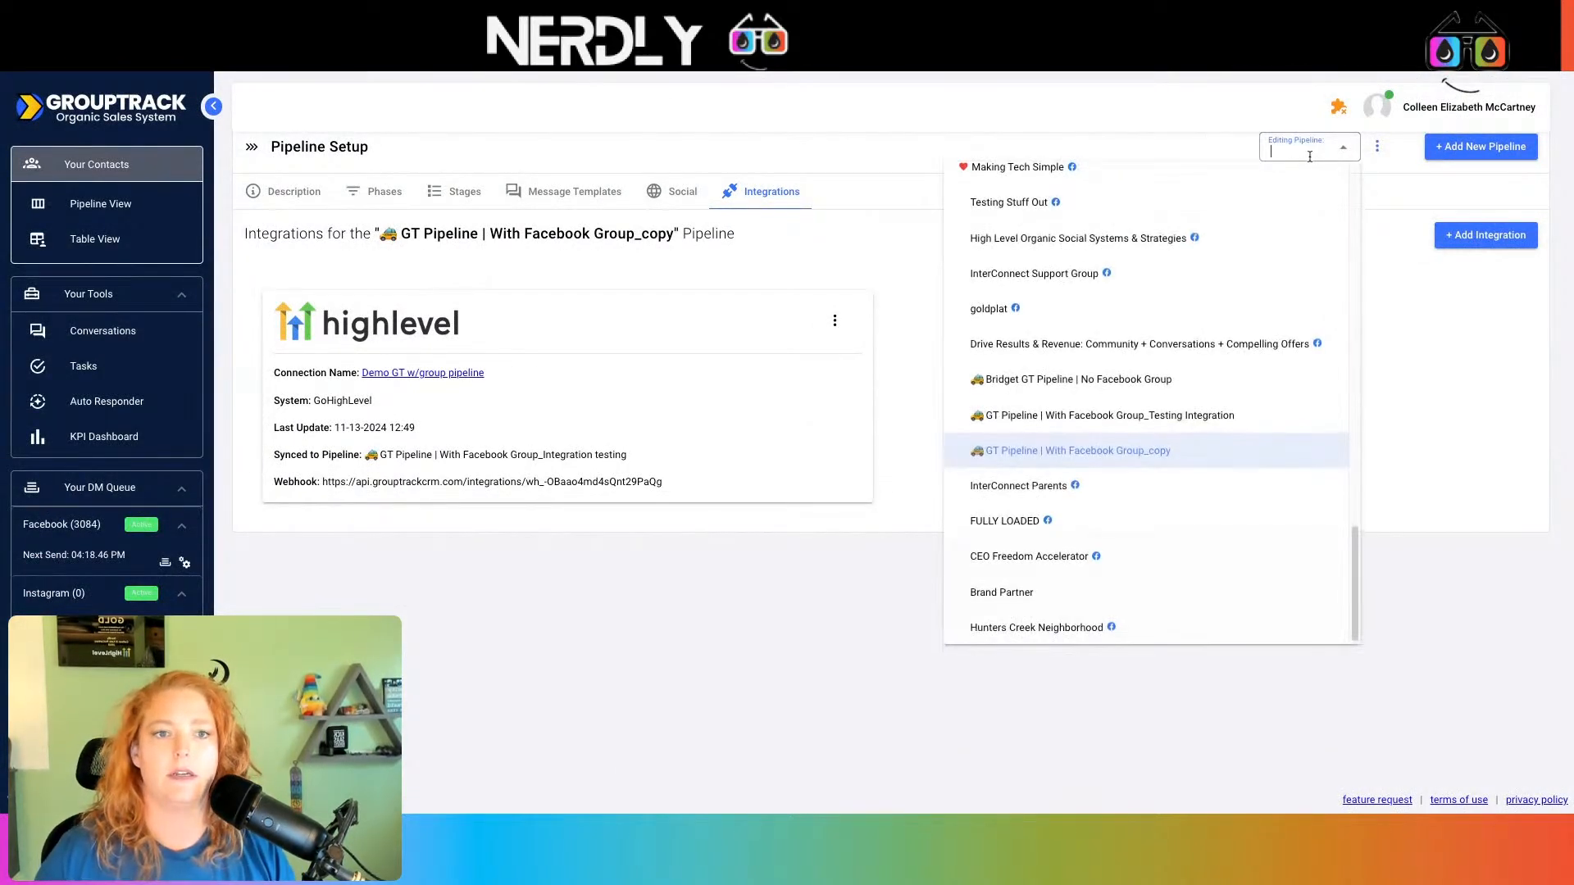
left_click(1150, 416)
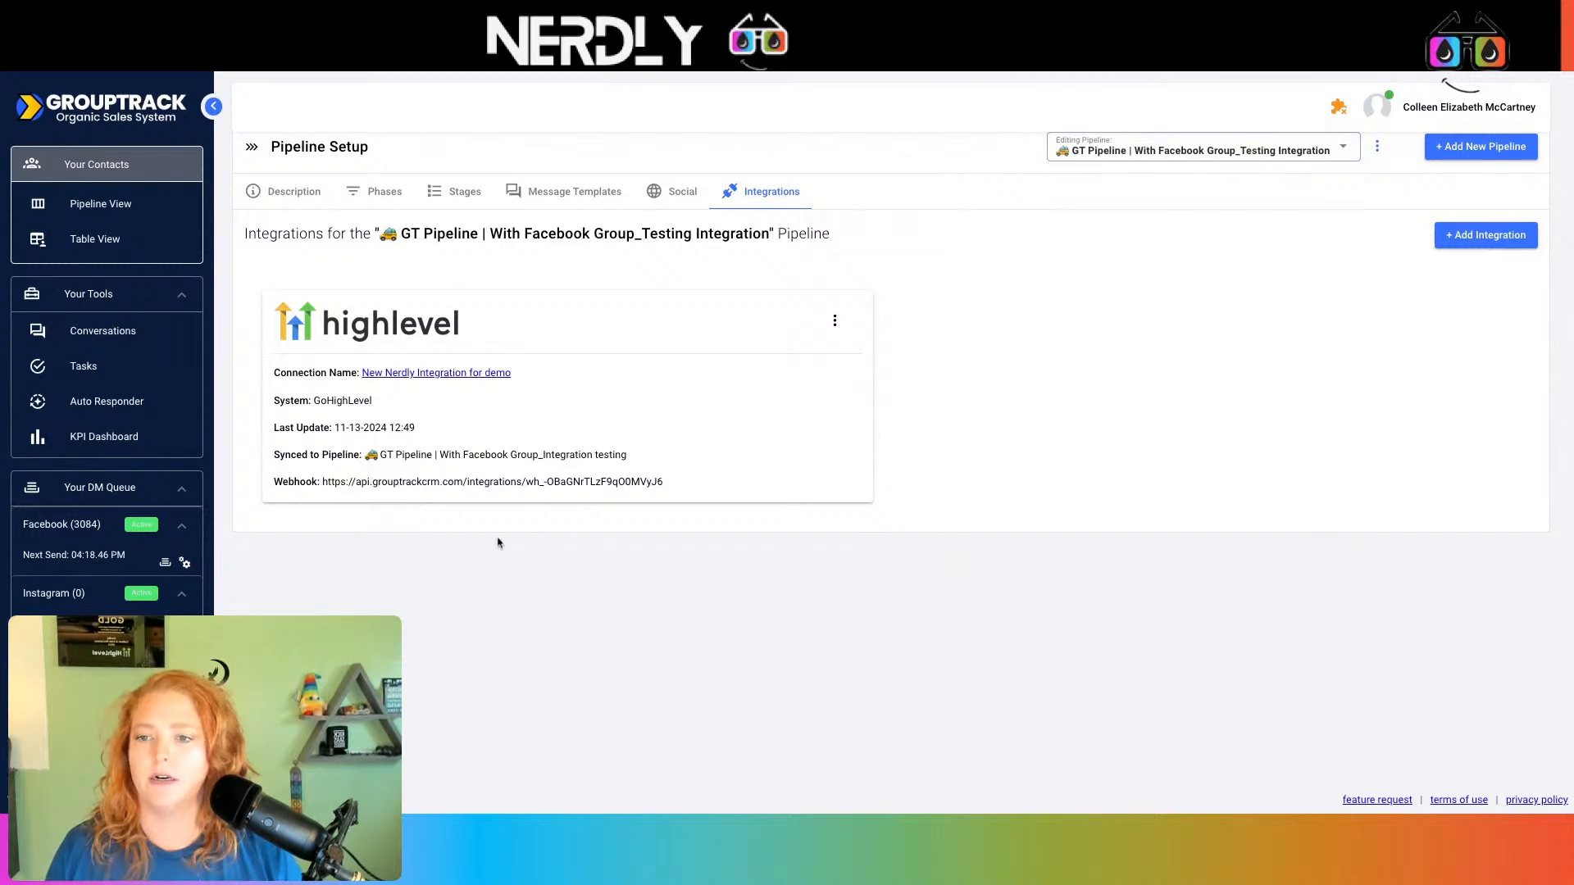
left_click(454, 196)
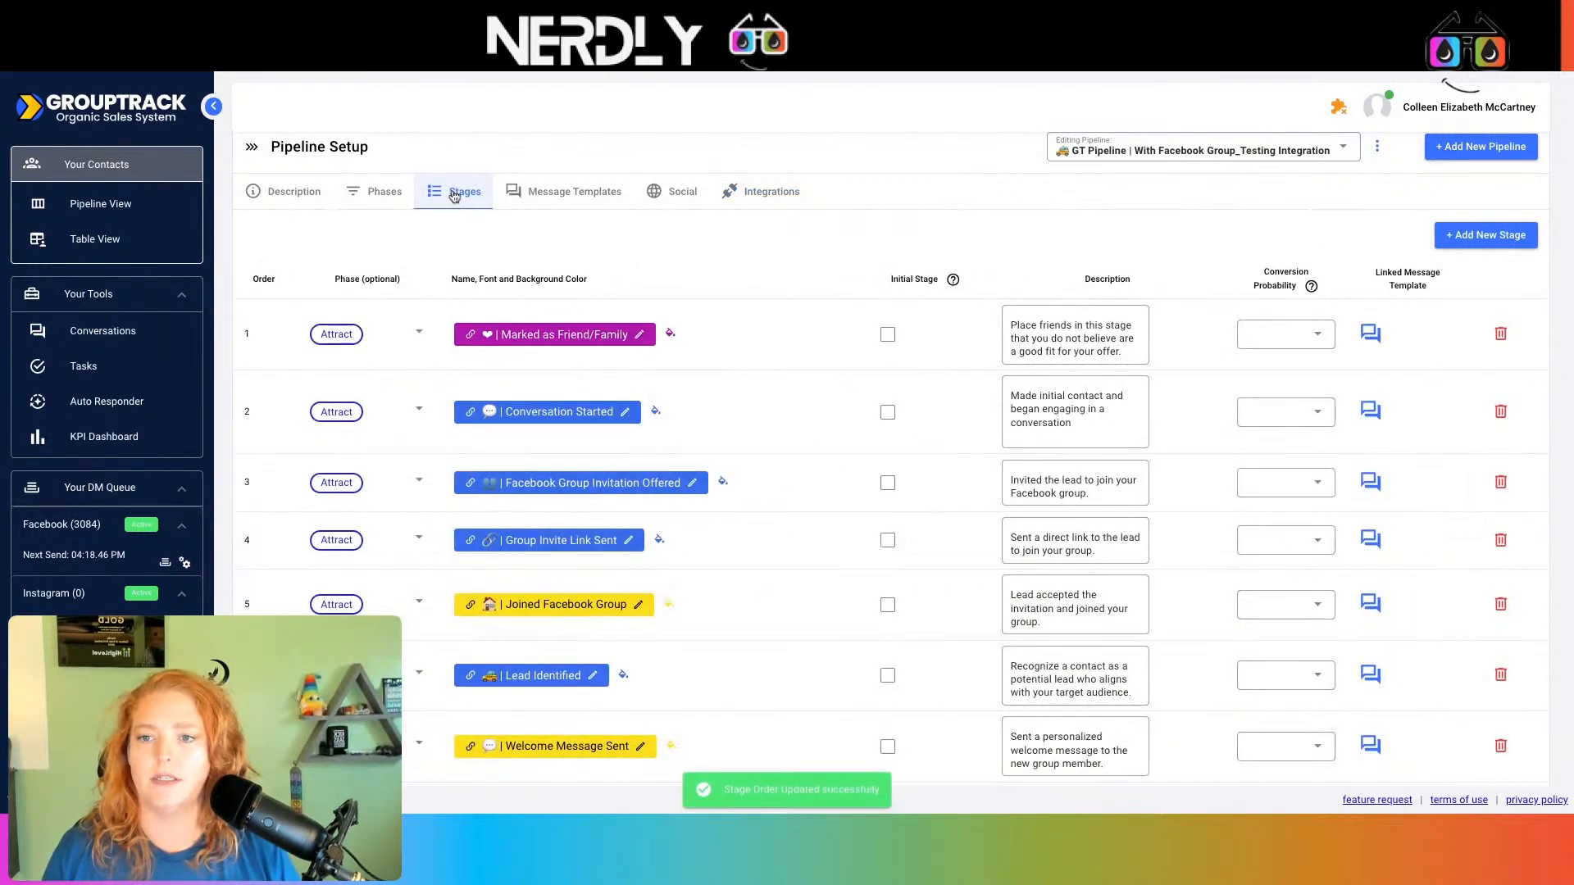
Step: Open the "New Nerdly Integration for demo" integration for editing, verify its connection, and review how GoHighLevel and GroupTrack stages match
left_click(738, 195)
left_click(835, 321)
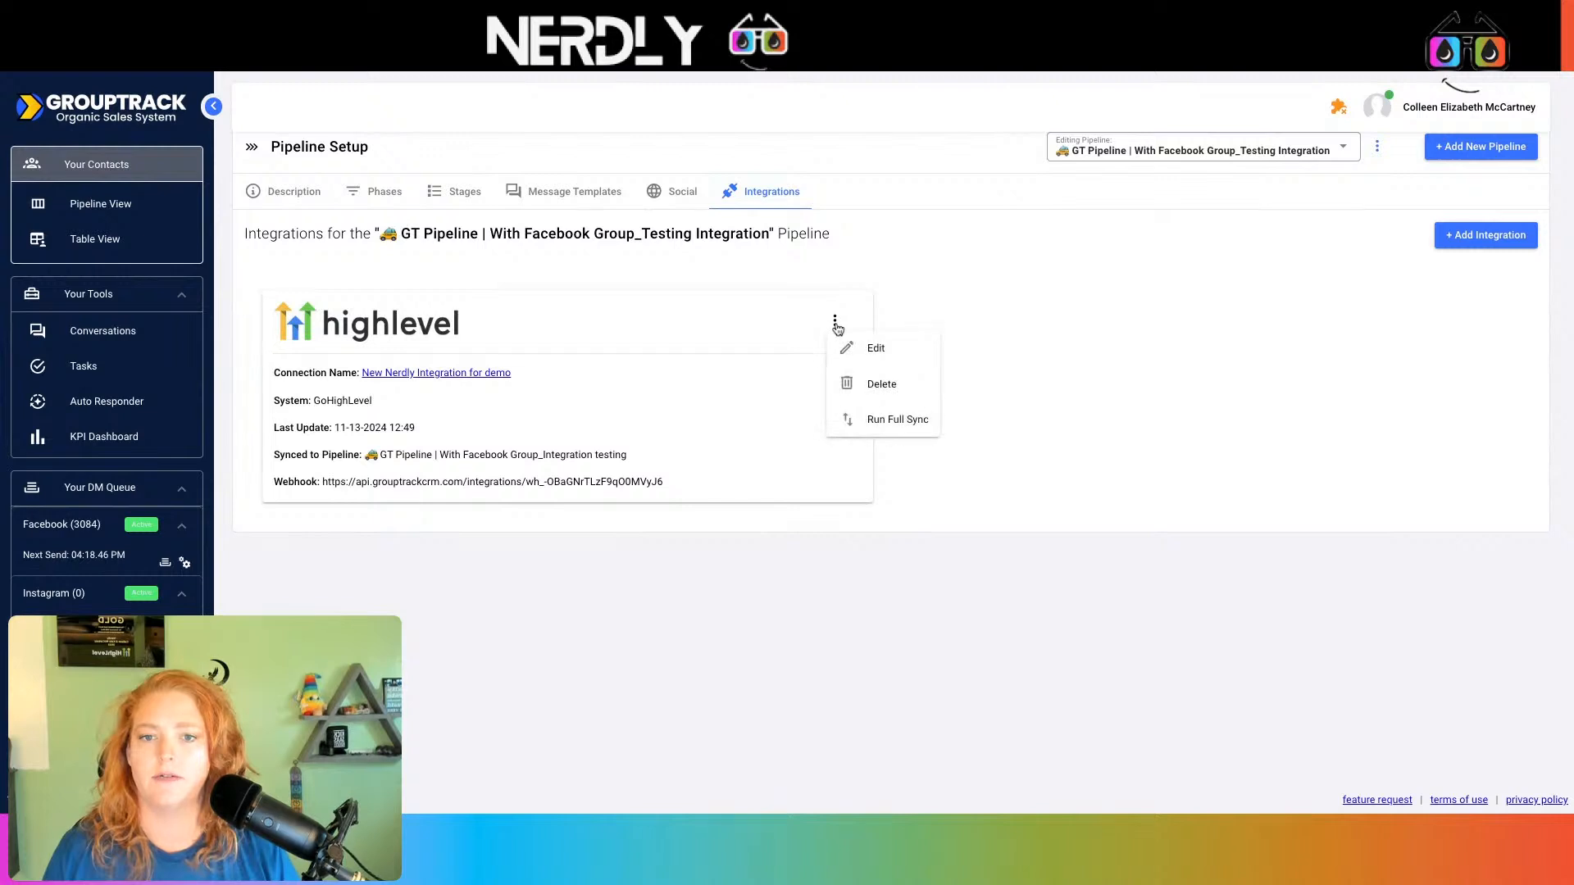
left_click(874, 352)
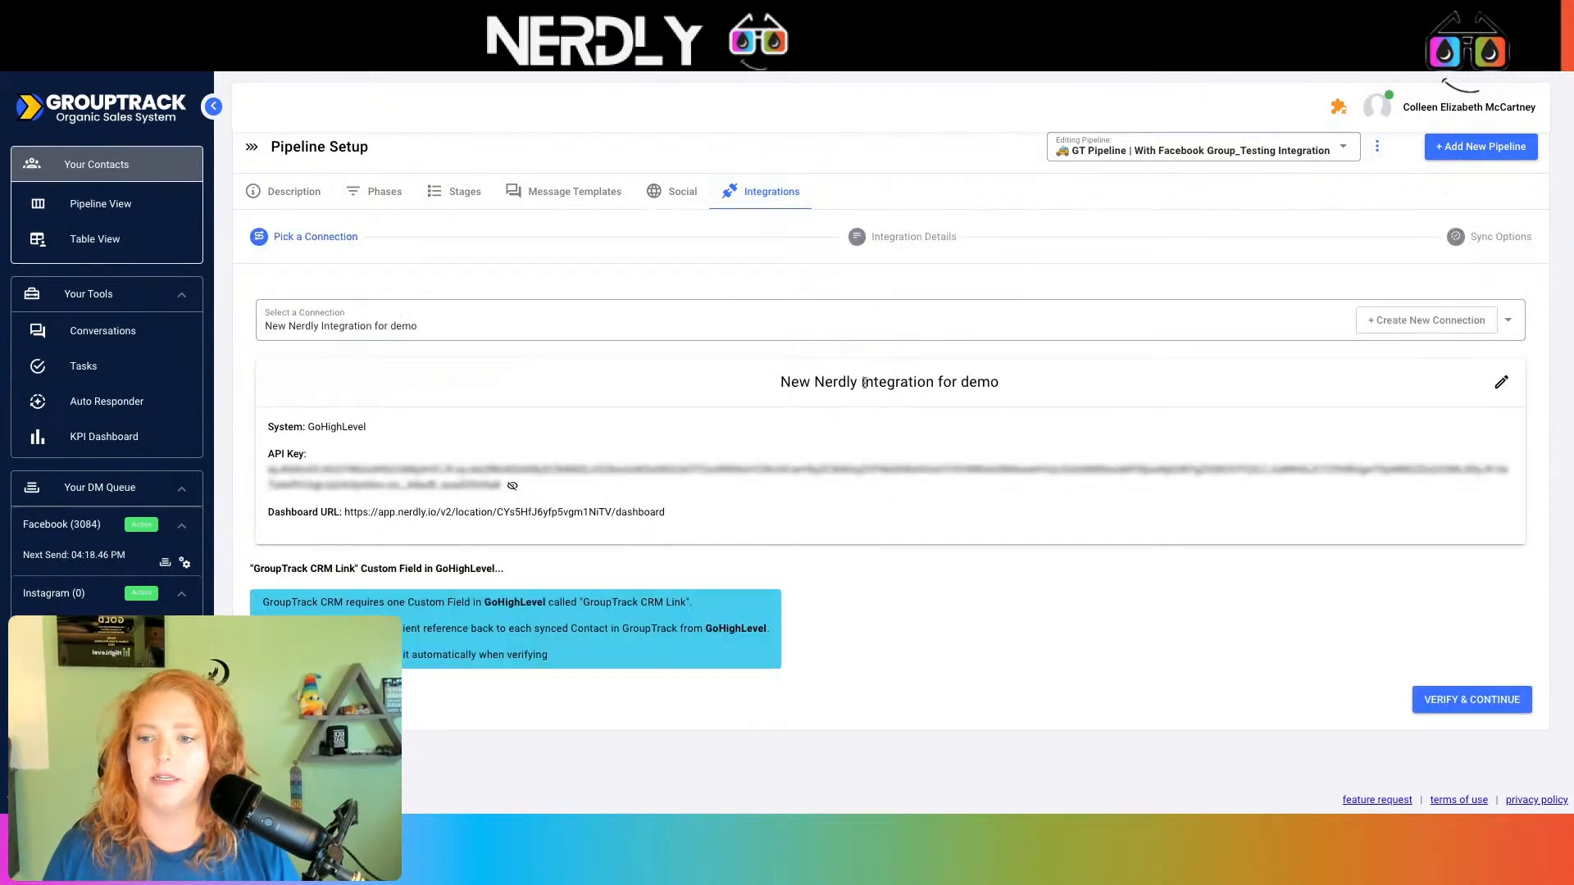
left_click(1440, 699)
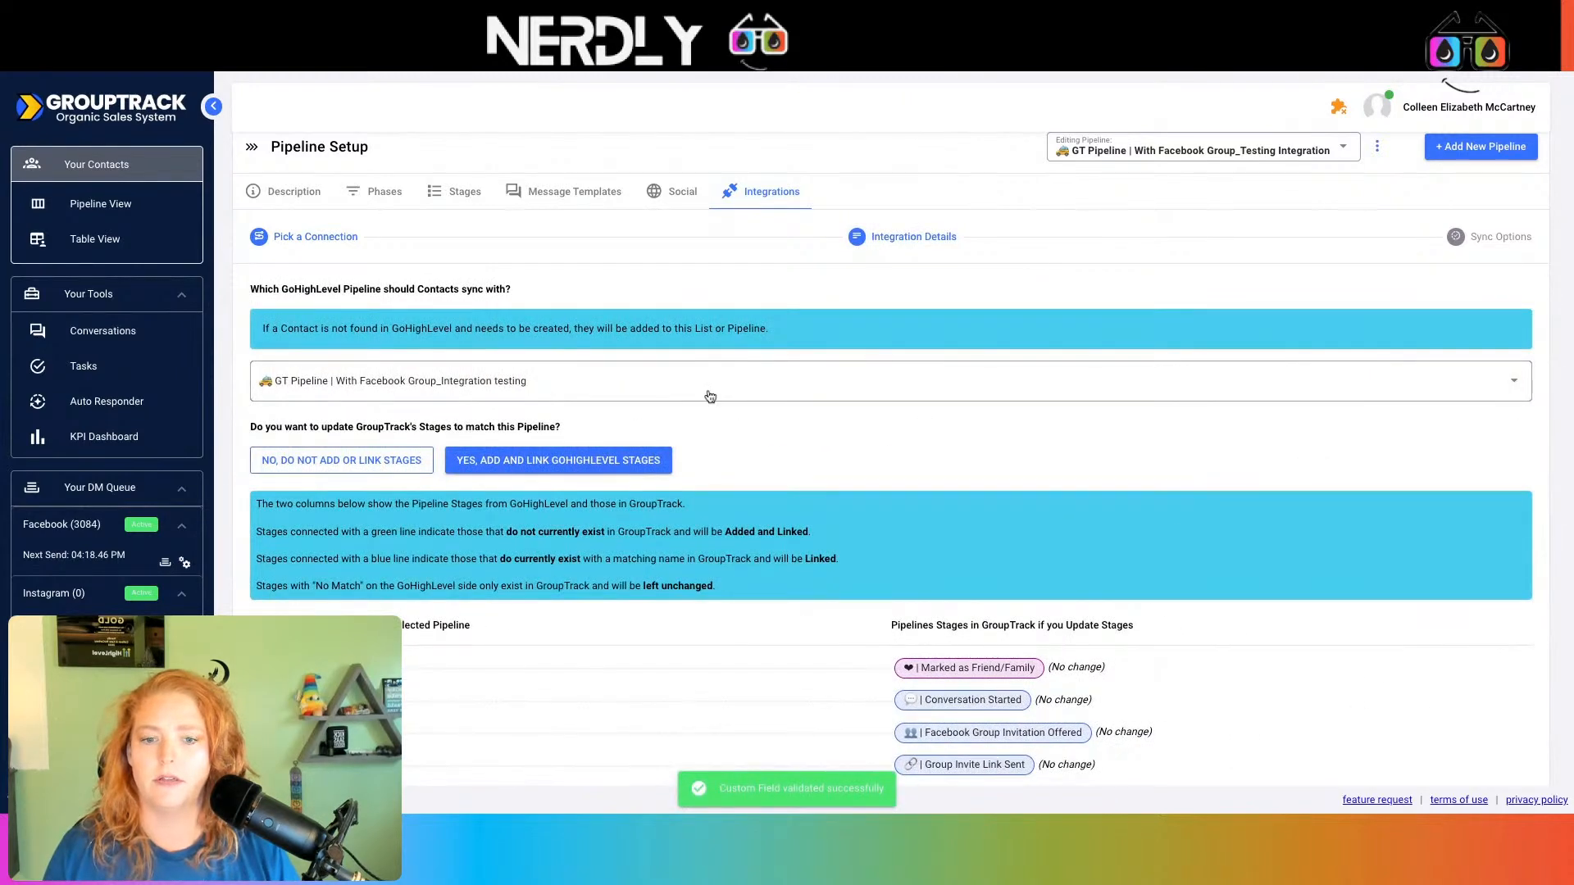
scroll(710, 396, "down", 5)
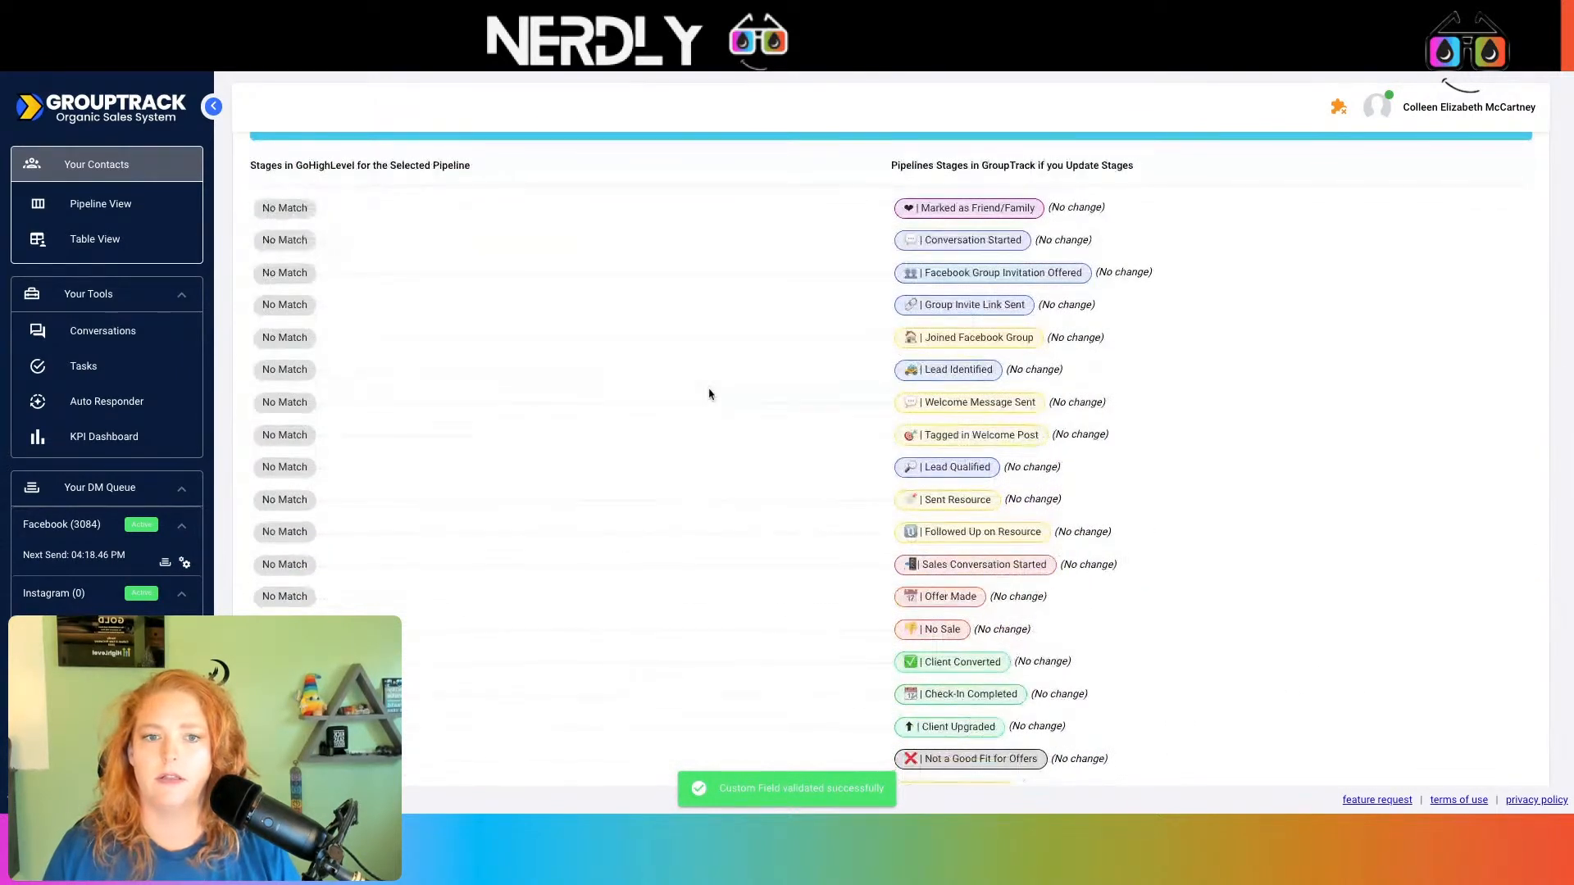
scroll(734, 441, "down", 2)
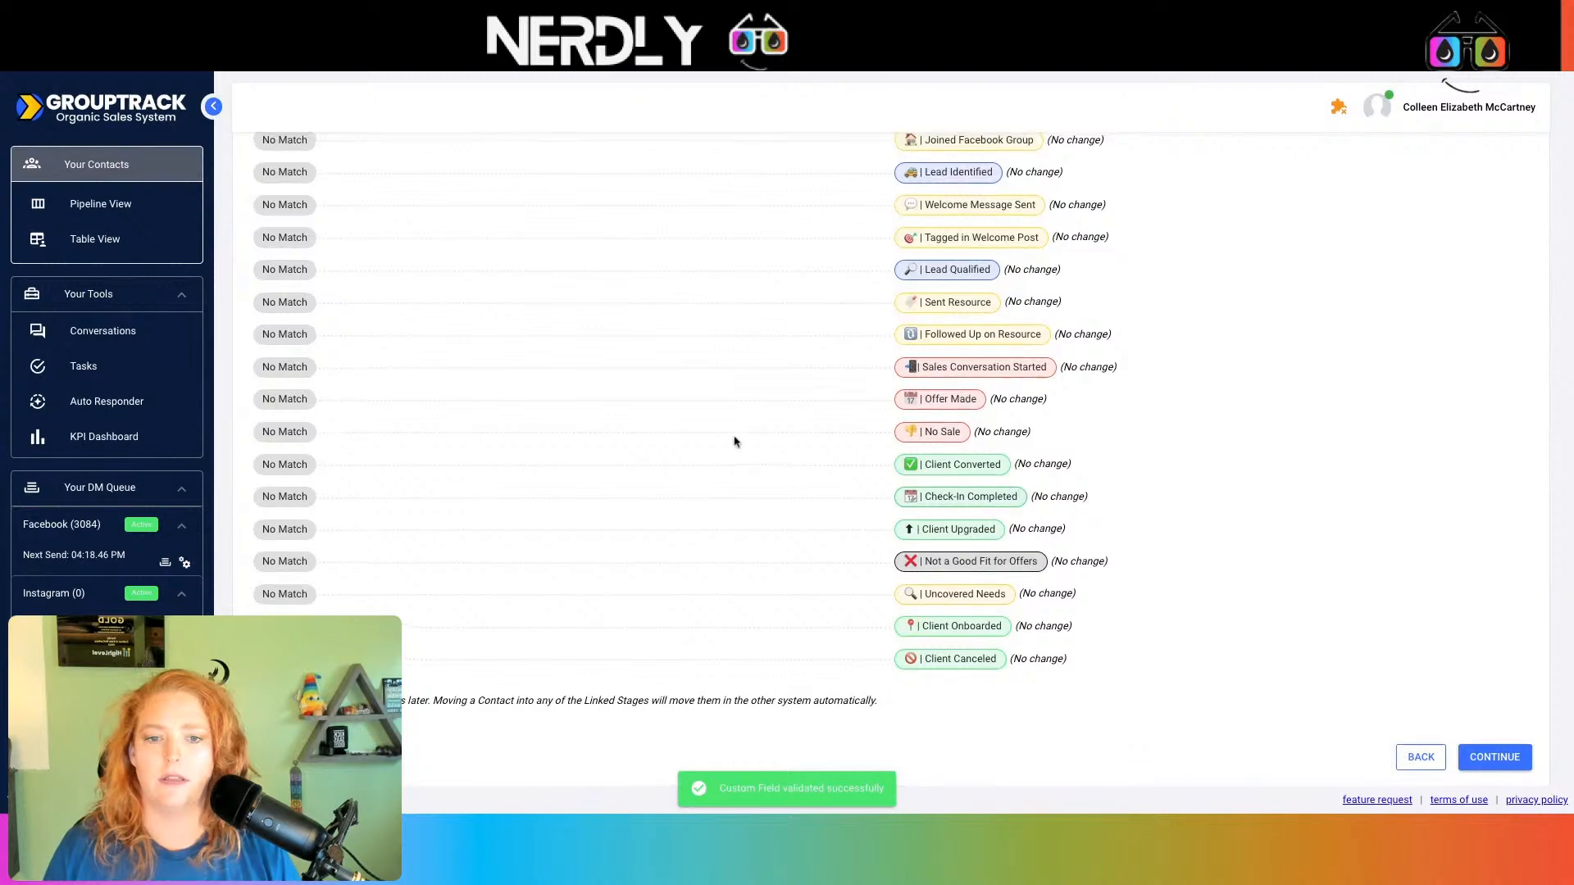
scroll(831, 476, "up", 2)
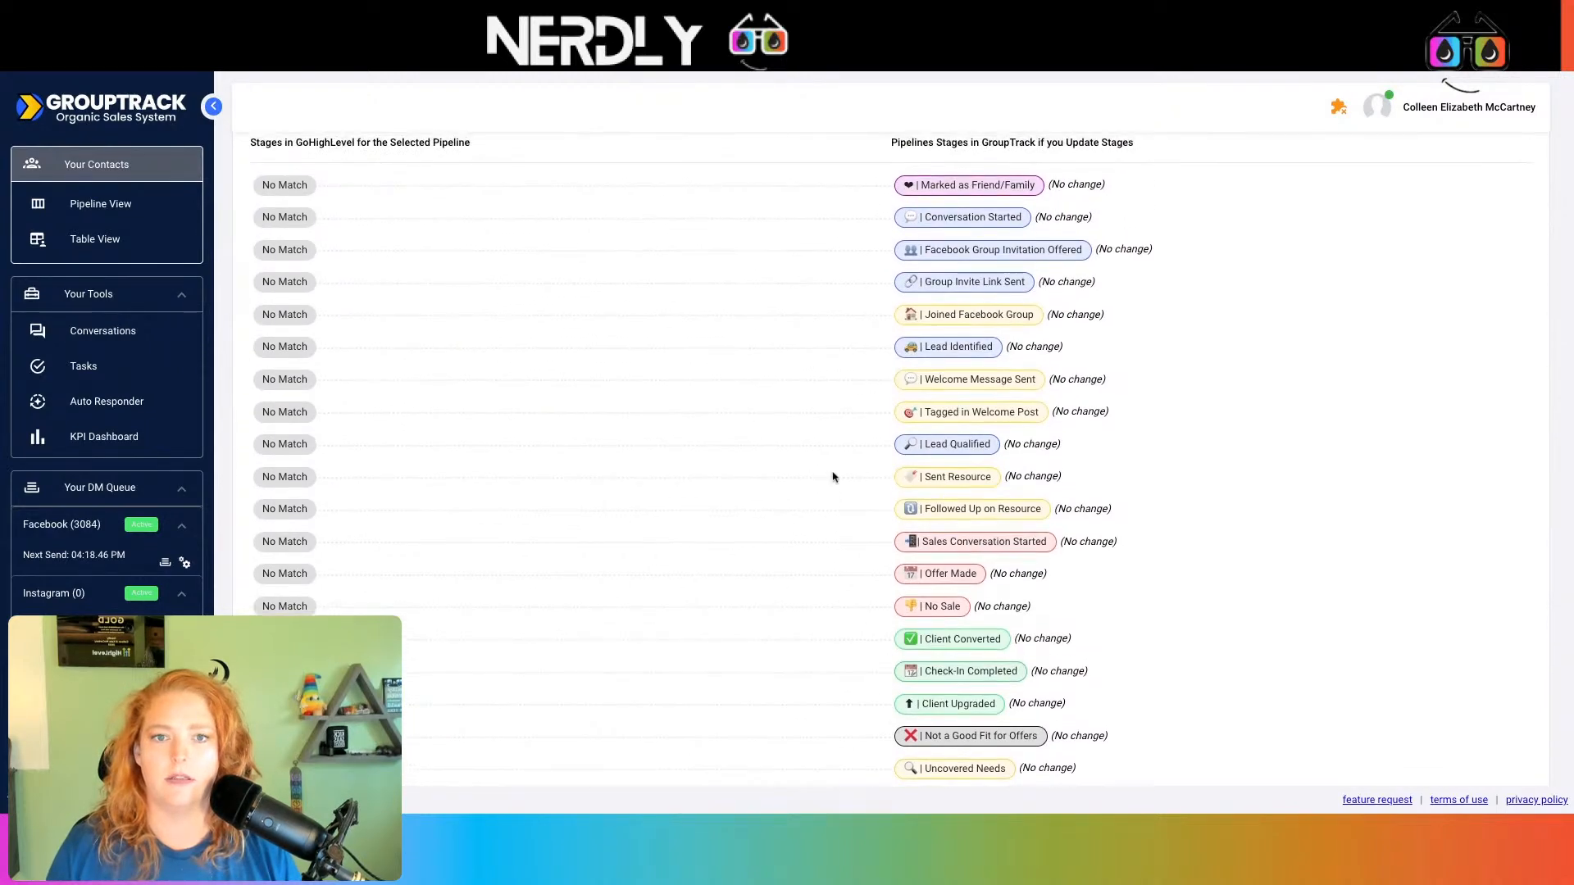
scroll(833, 477, "down", 2)
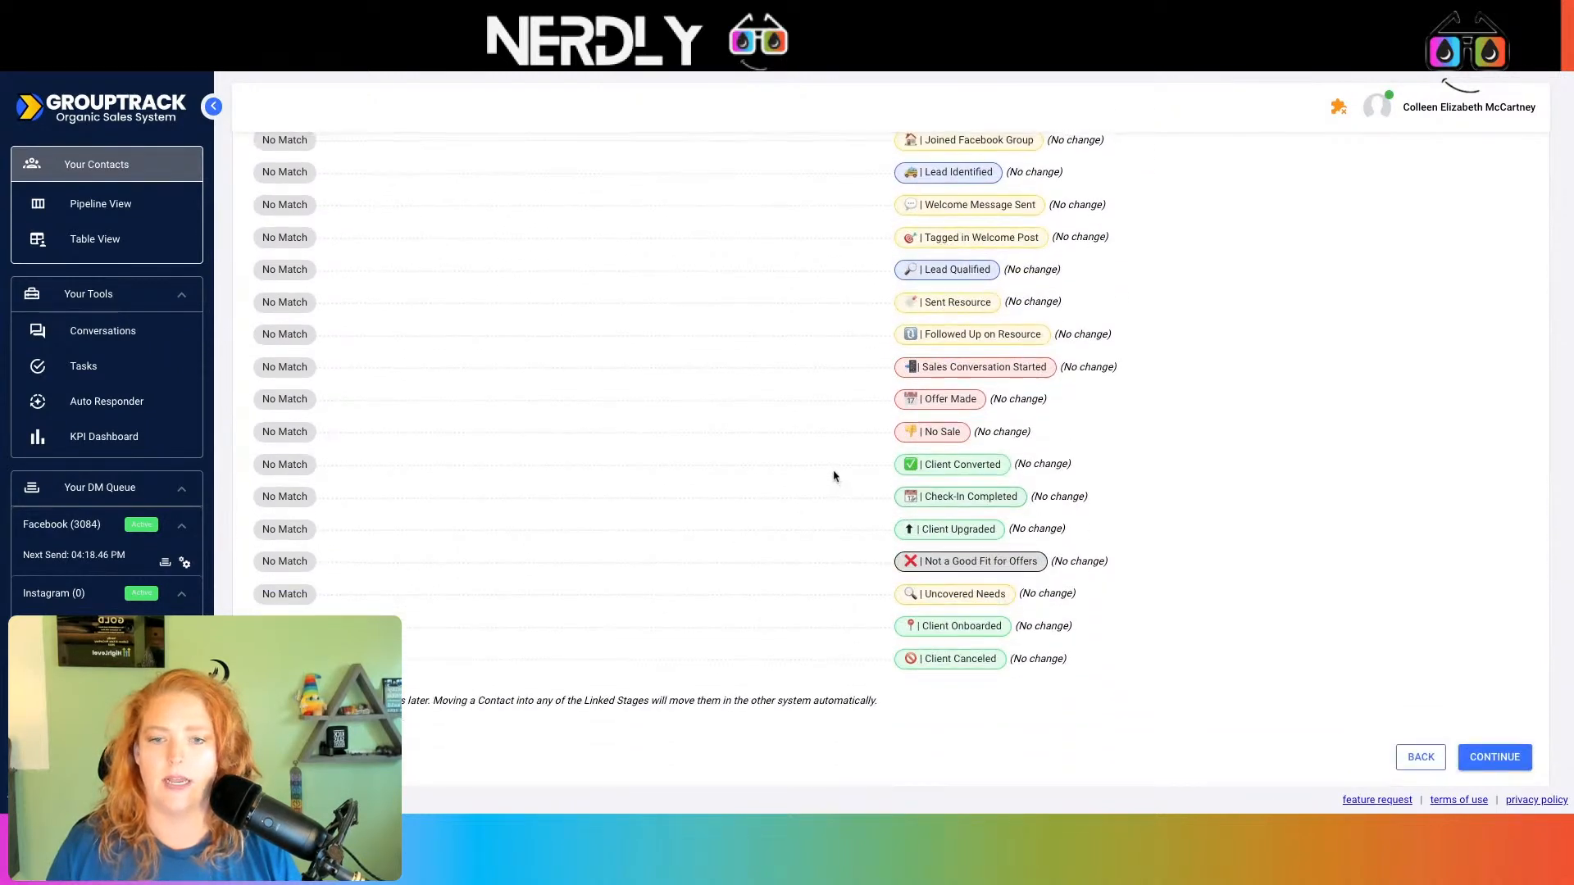
scroll(834, 477, "up", 6)
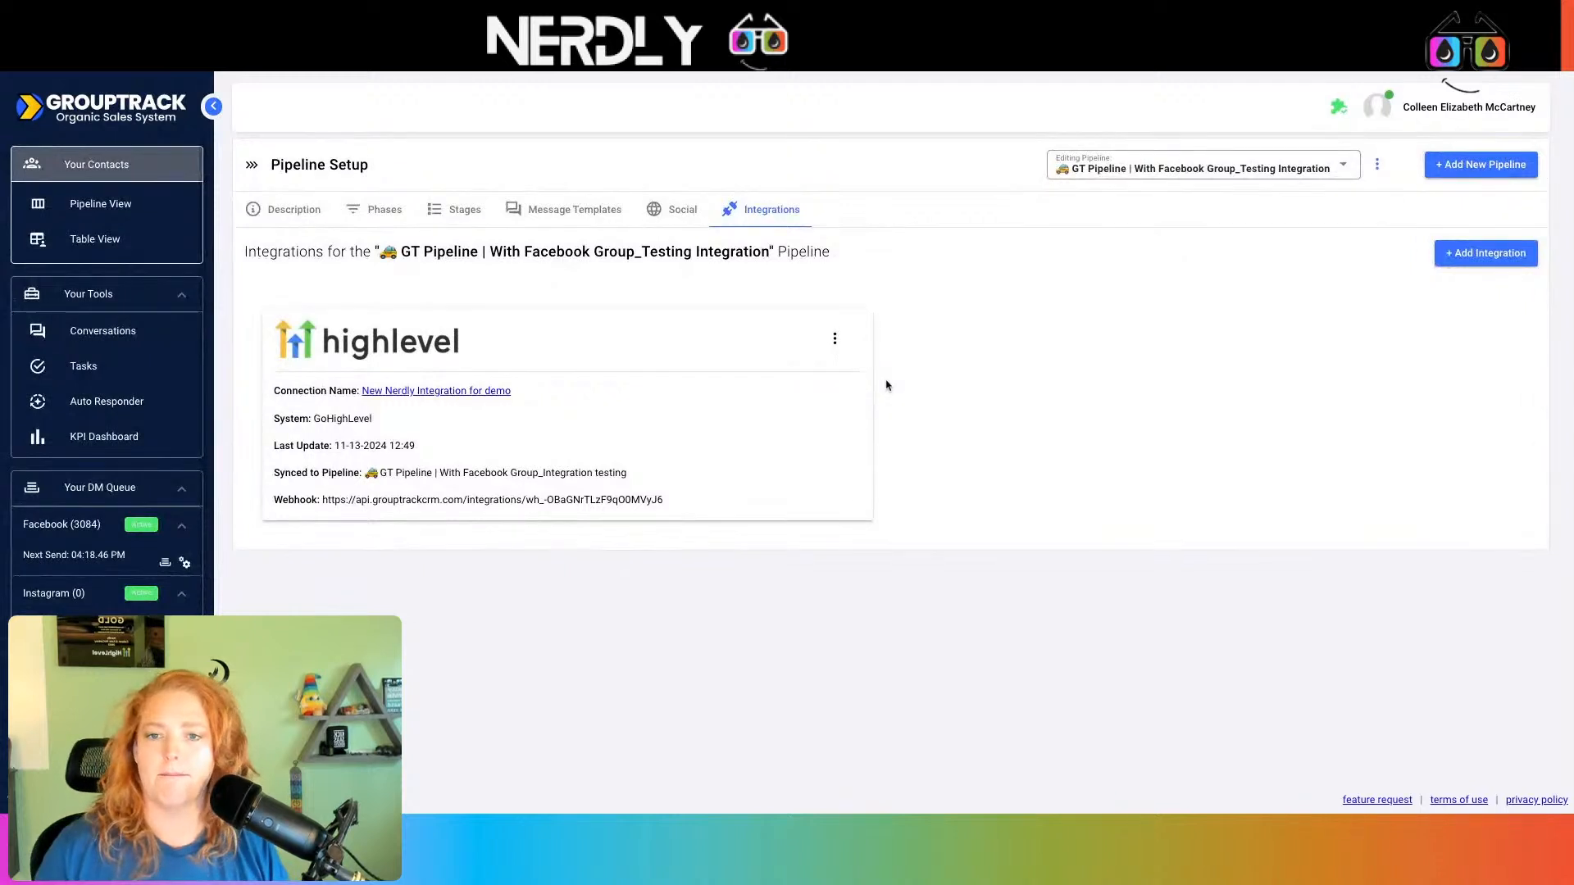
Step: Reopen the HighLevel integration for editing, verify its connection, and reselect "GT Pipeline | With Facebook Group_Integration testing" as the GoHighLevel pipeline to sync
left_click(834, 340)
left_click(868, 371)
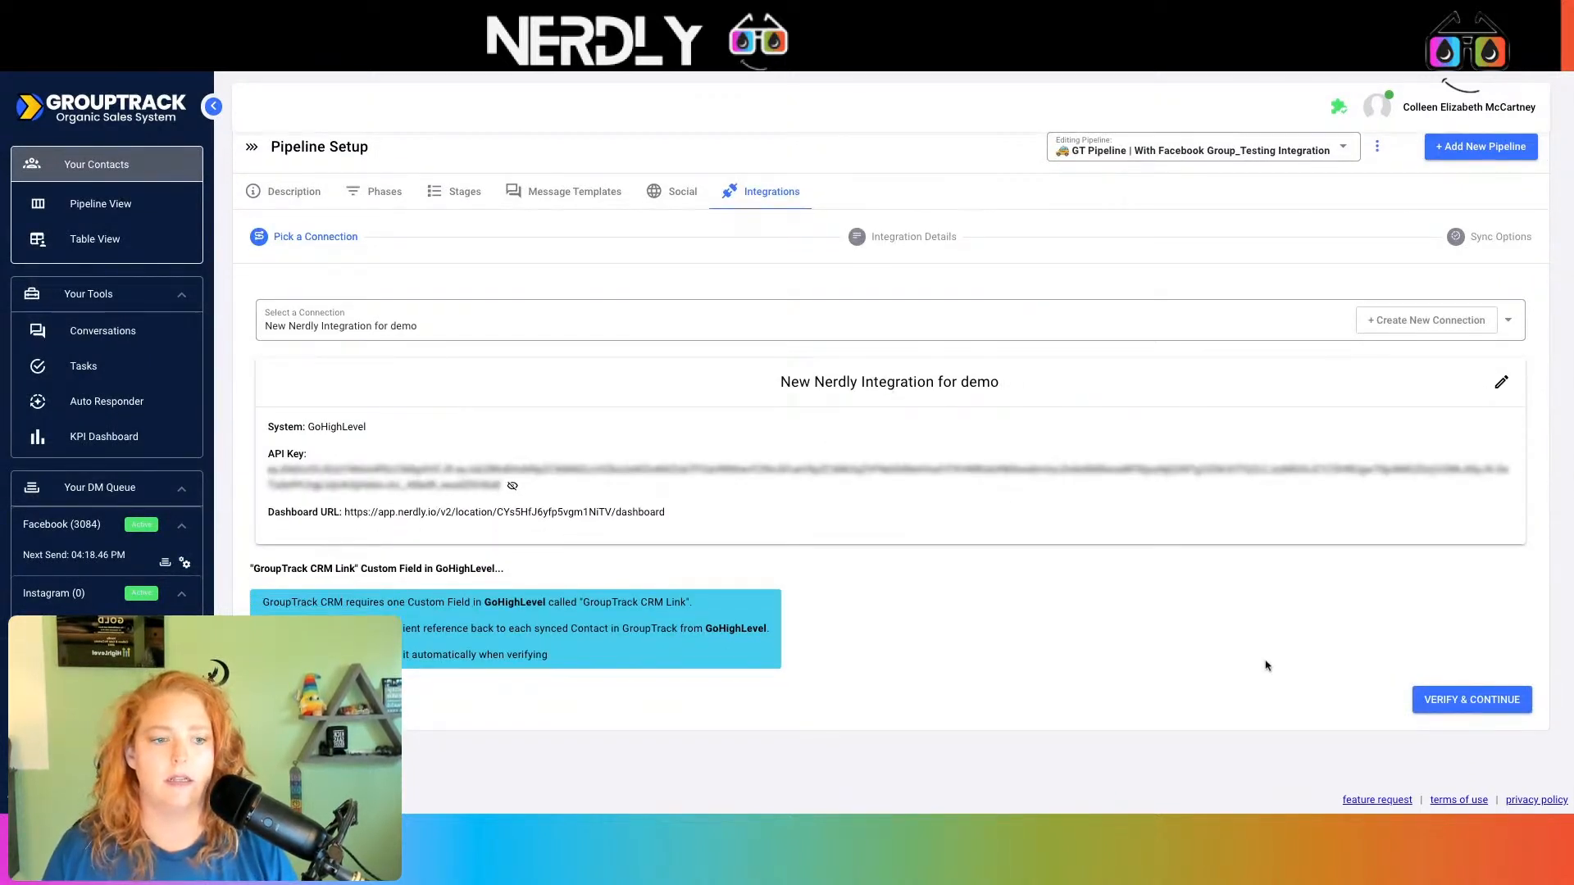
left_click(1469, 698)
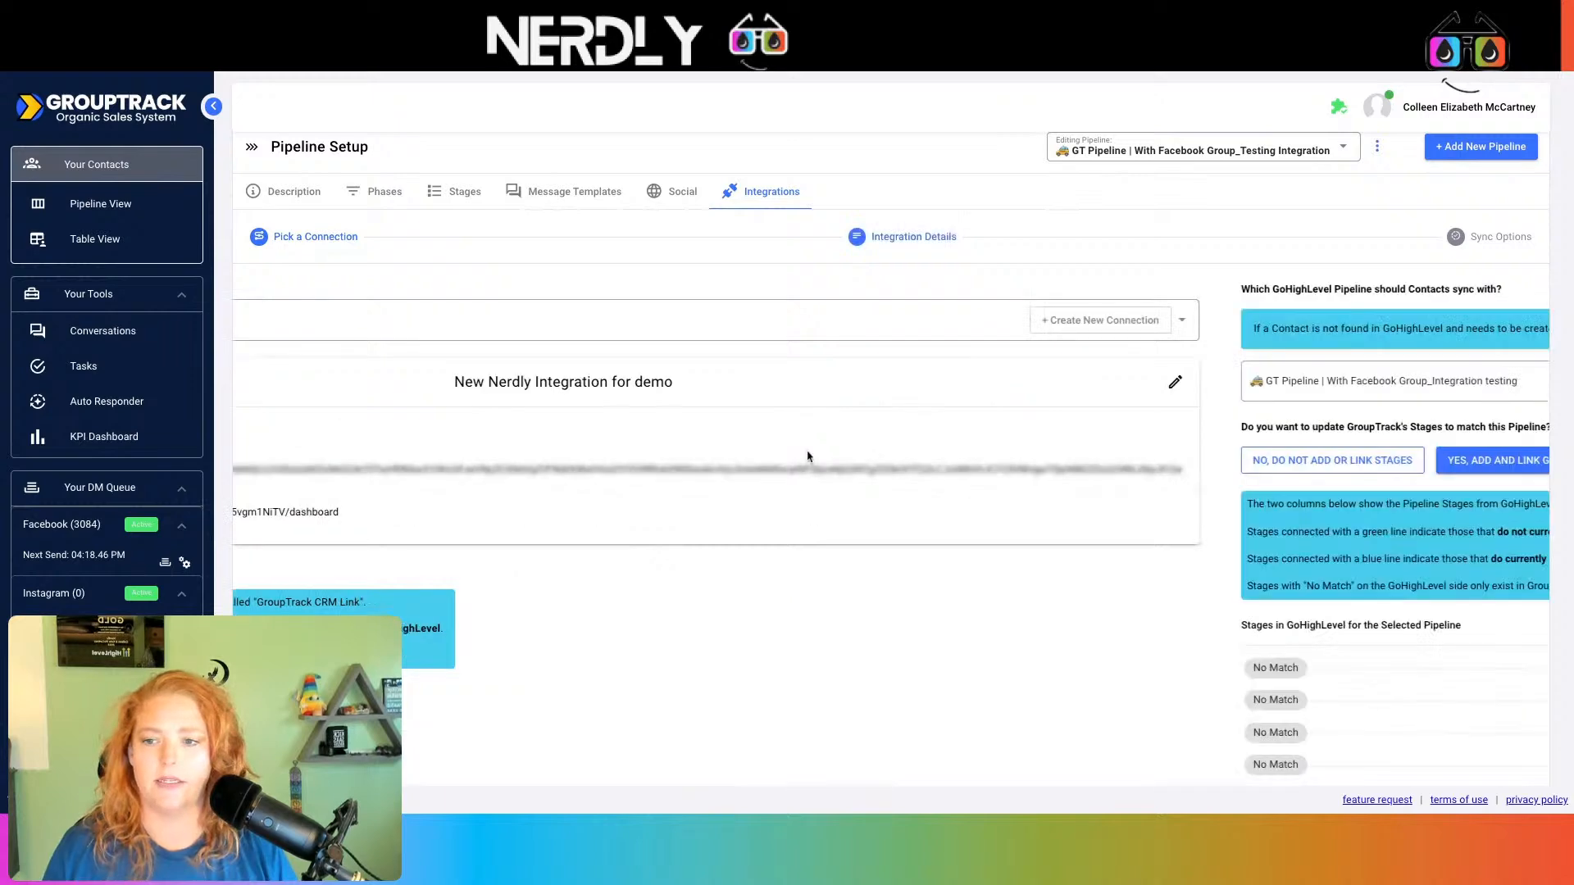
scroll(825, 438, "down", 1)
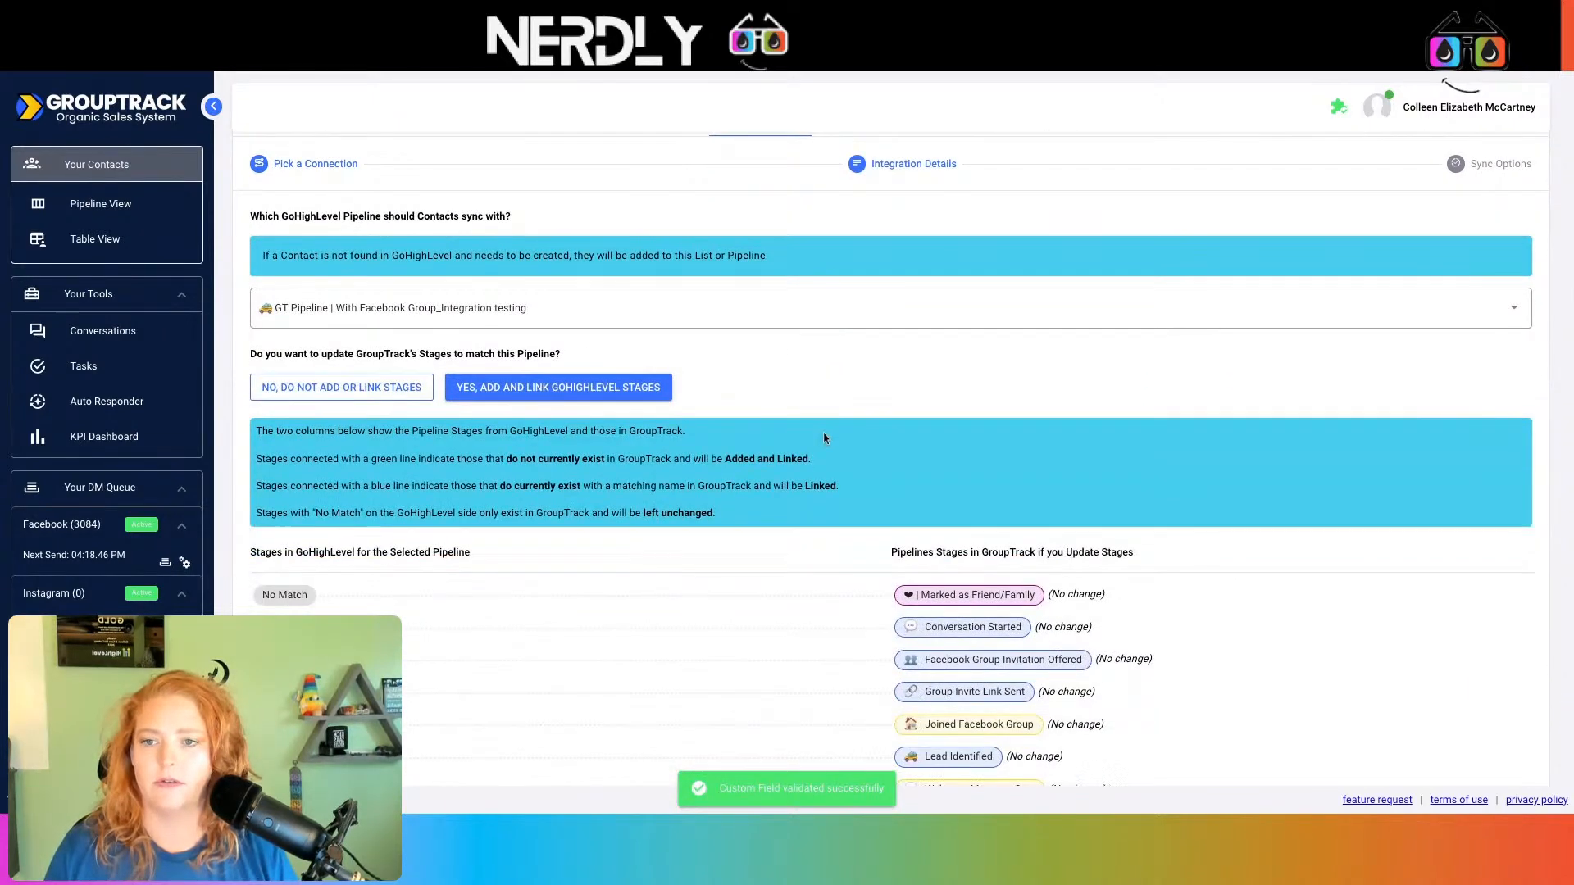
left_click(738, 302)
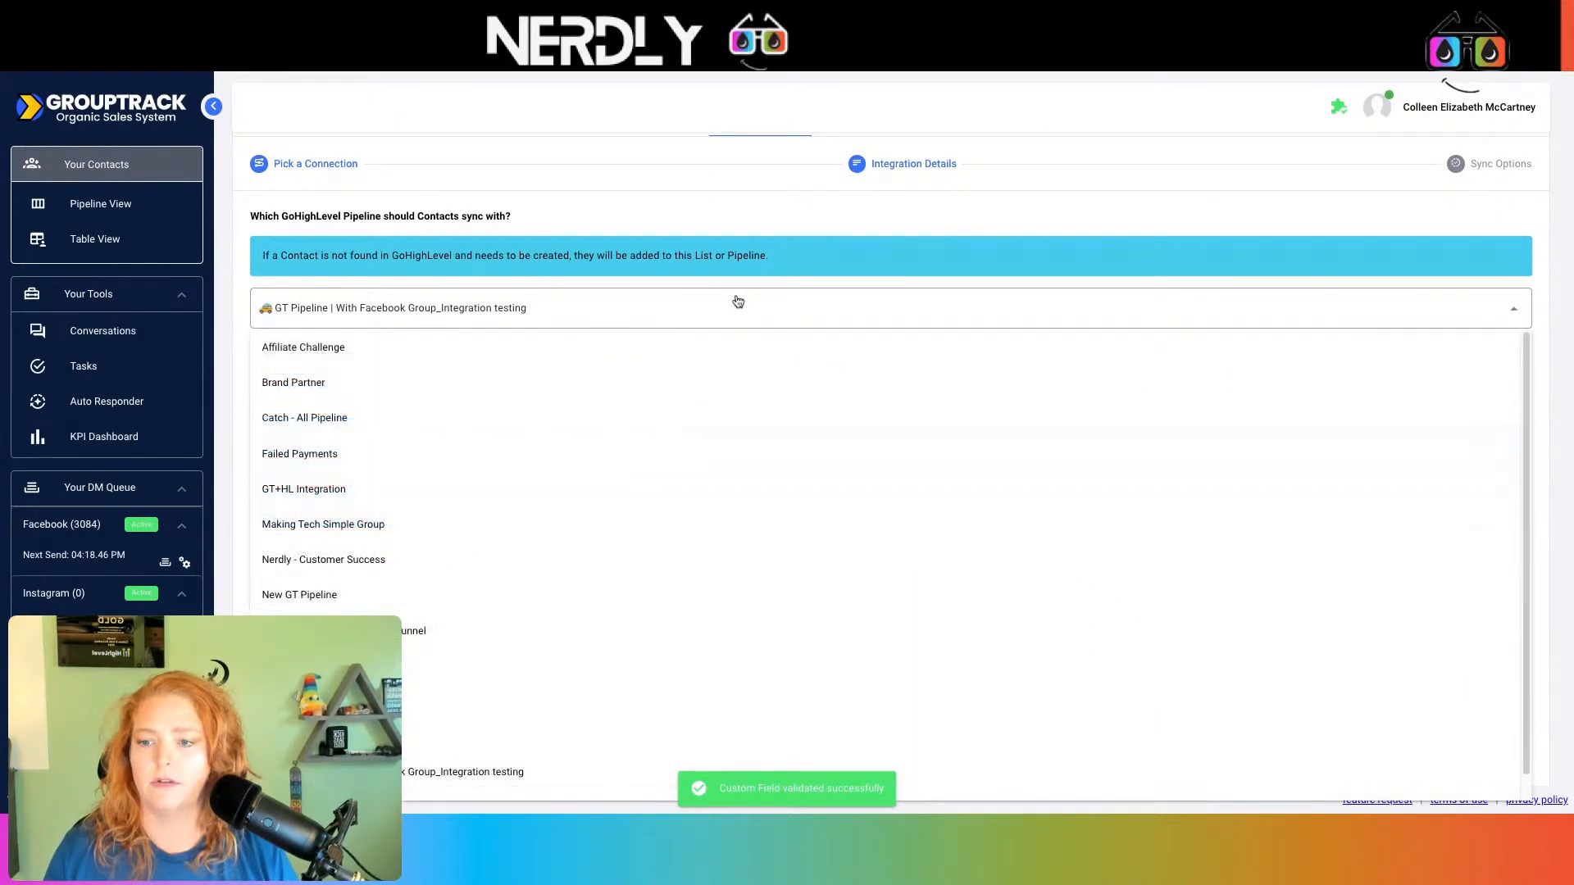
left_click(616, 668)
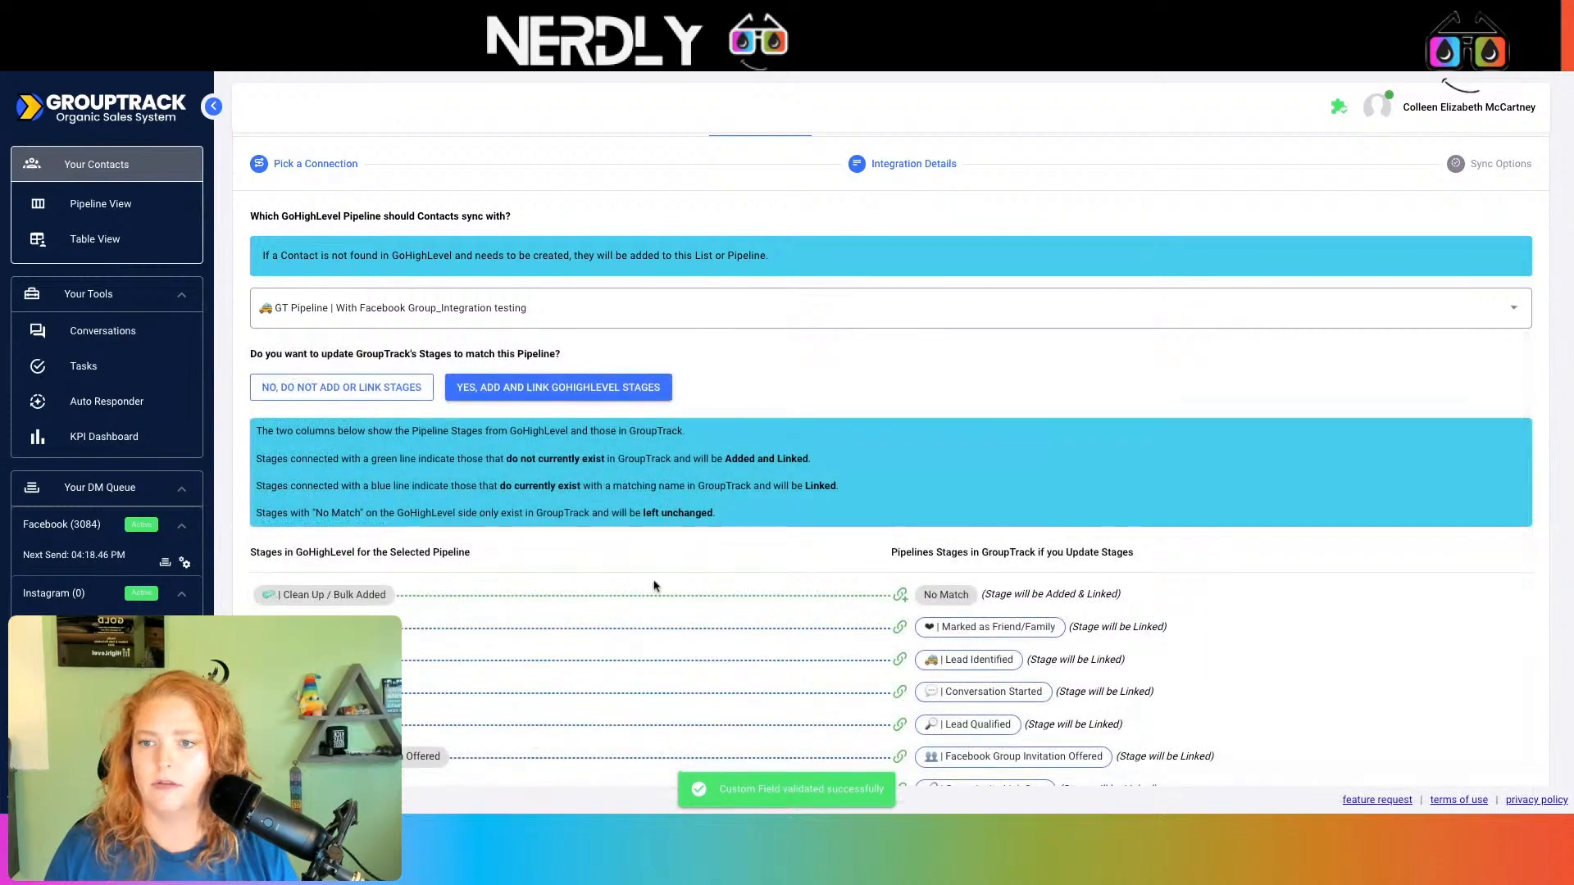
Step: Review the stage matches, choose to add and link the GoHighLevel stages, and finish the integration with the existing sync options
scroll(746, 416, "down", 6)
scroll(746, 416, "up", 4)
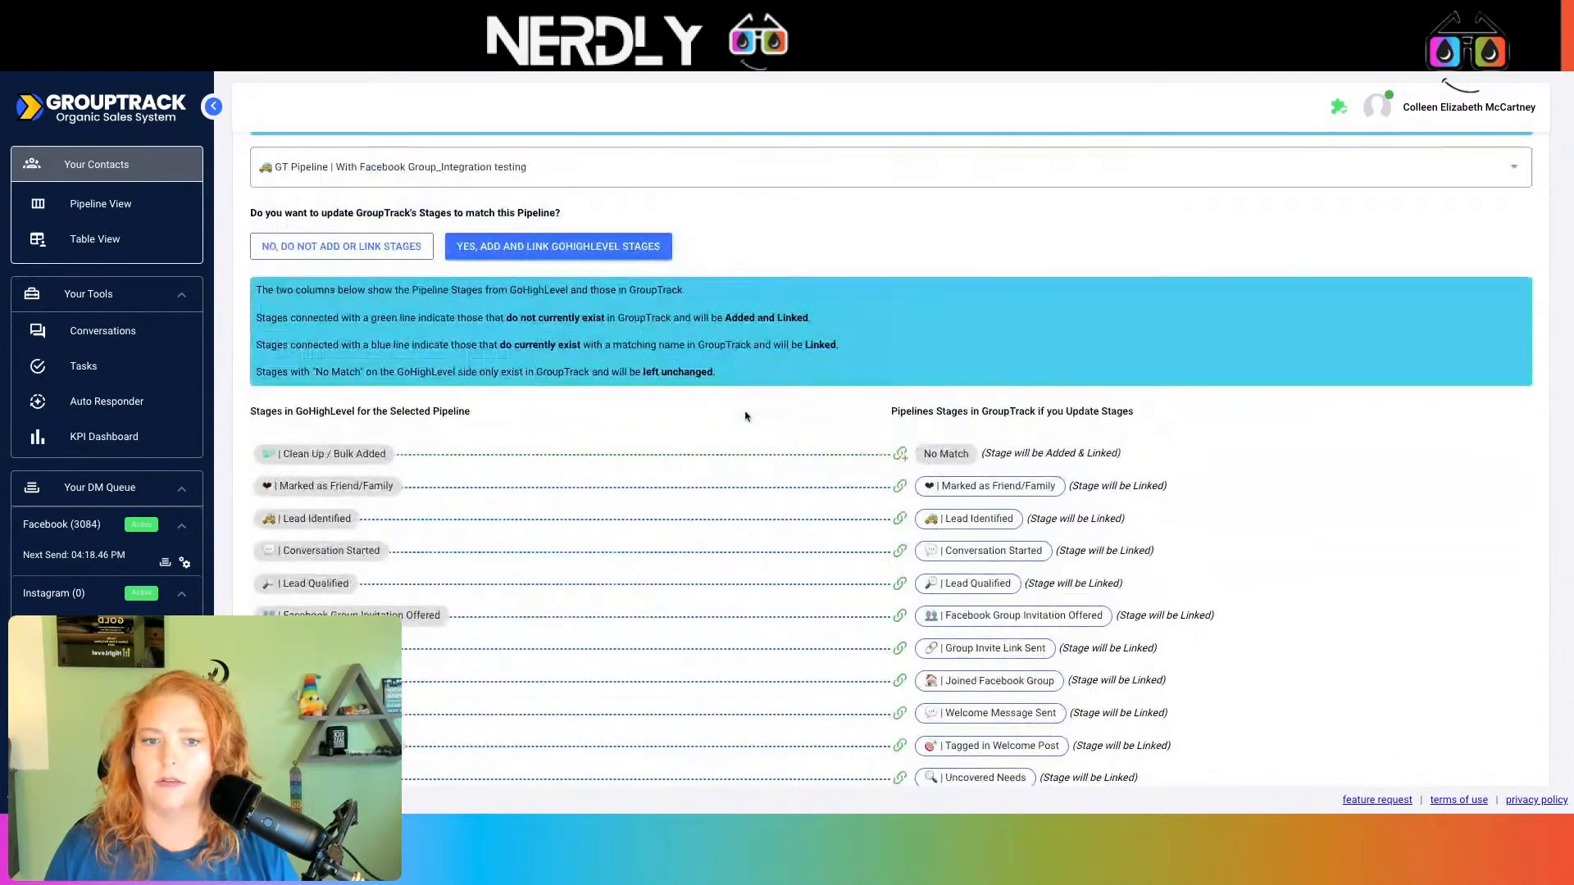
left_click_drag(263, 454, 387, 455)
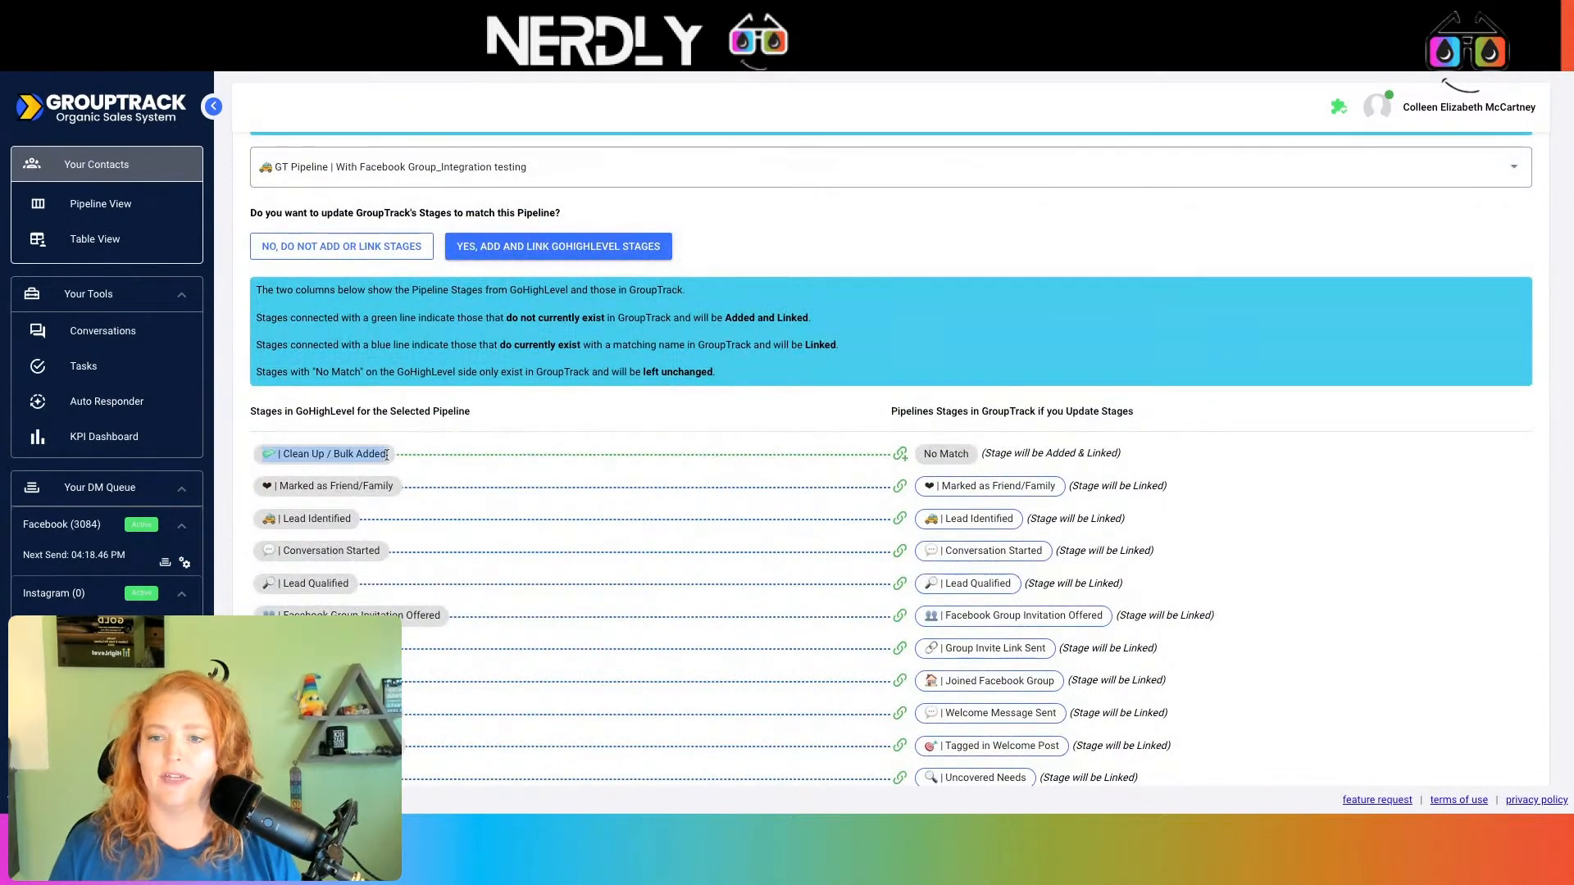
left_click(562, 250)
scroll(1017, 424, "down", 2)
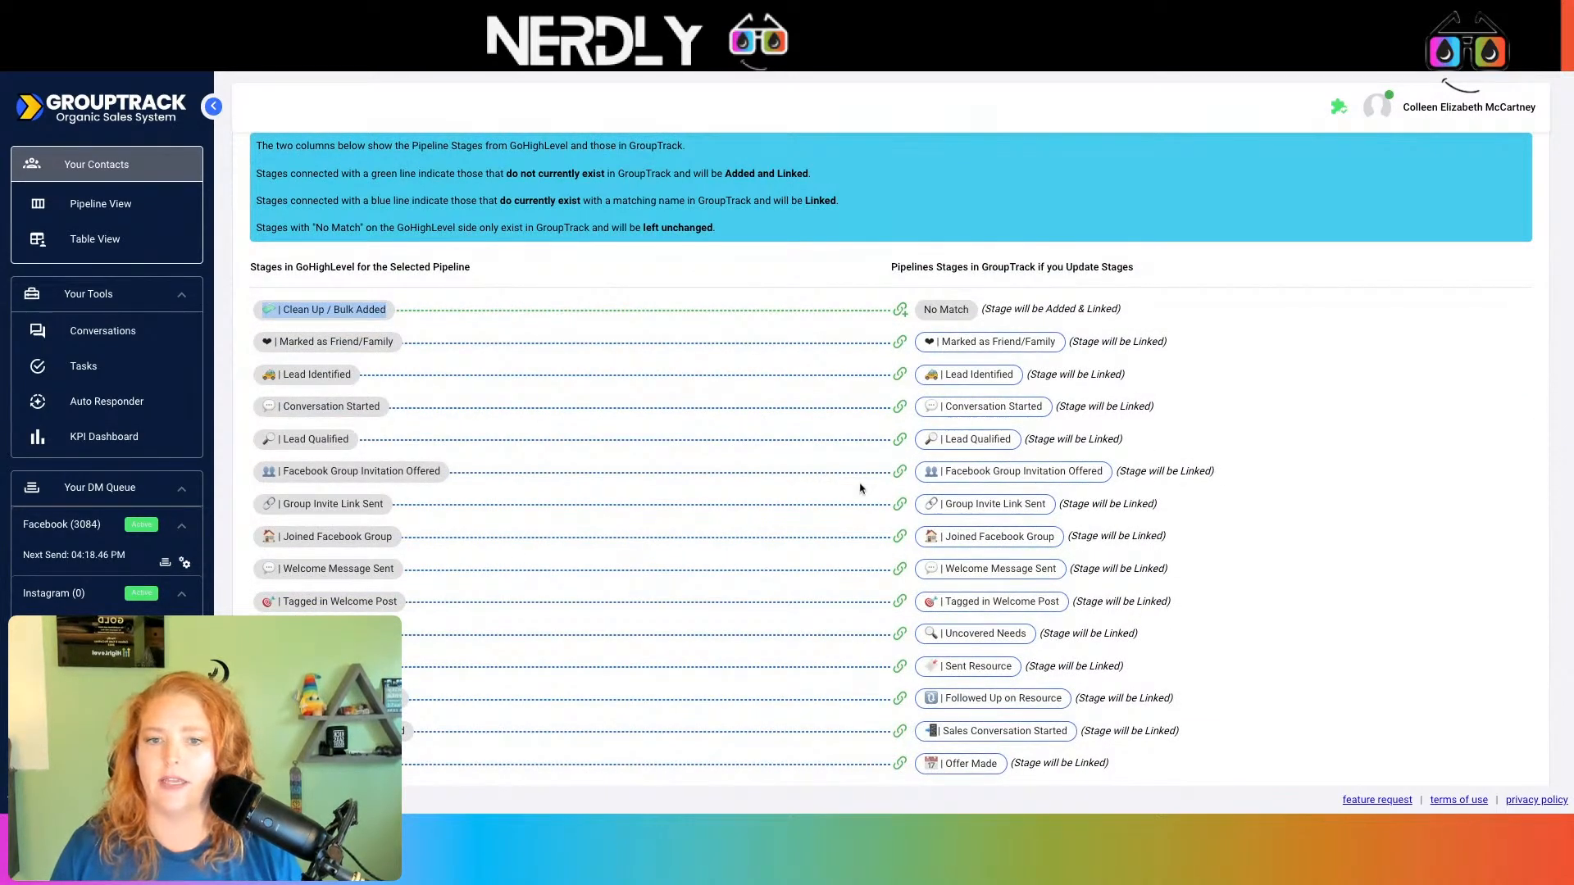
scroll(1117, 726, "down", 4)
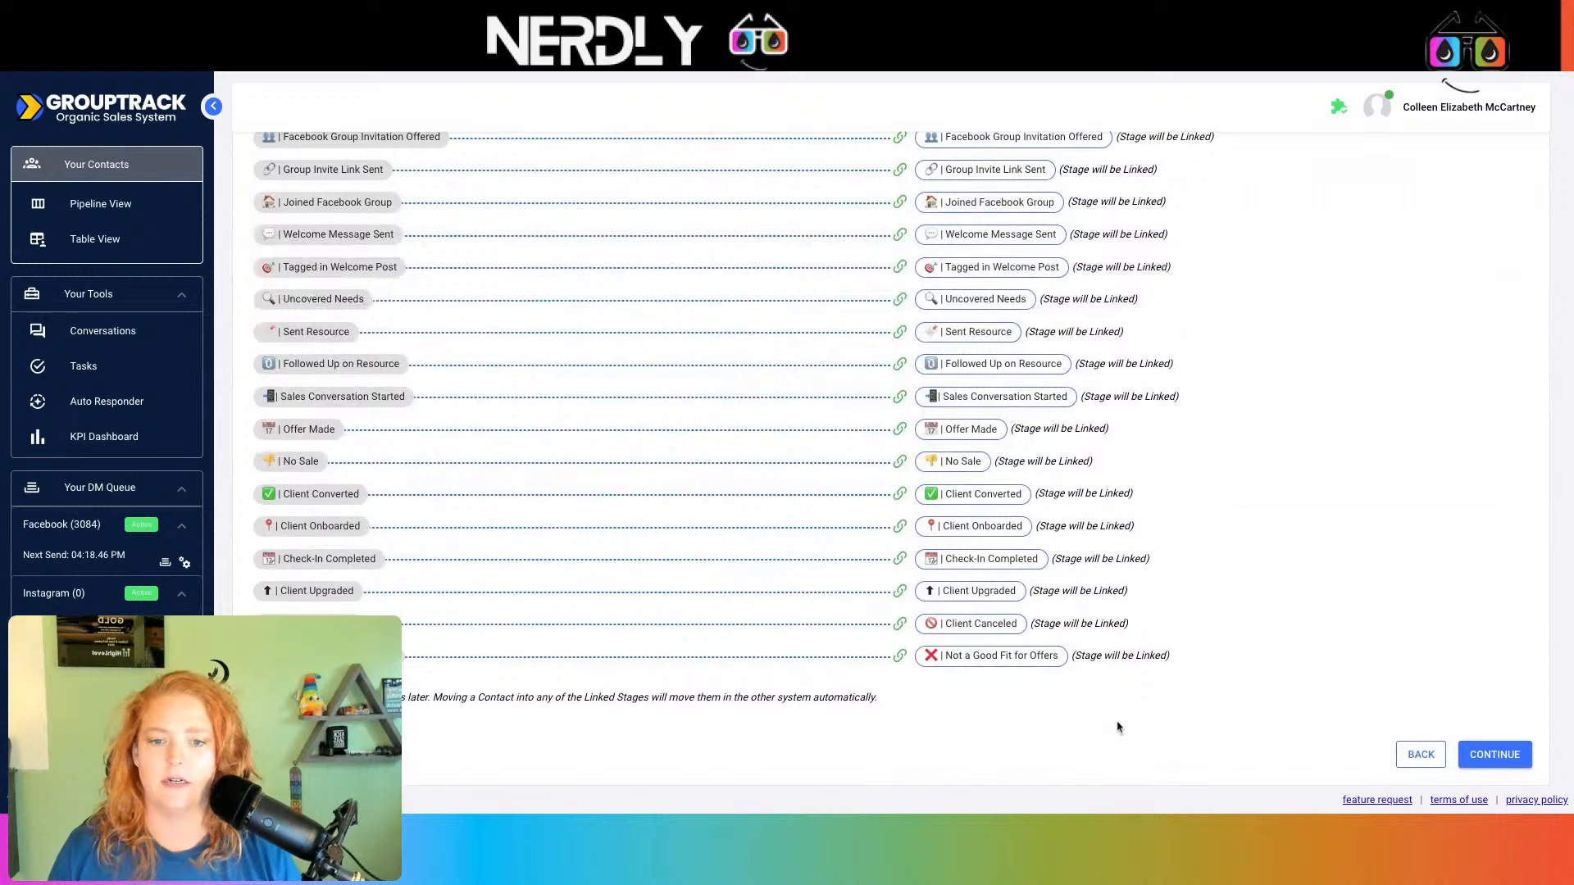
left_click(1479, 759)
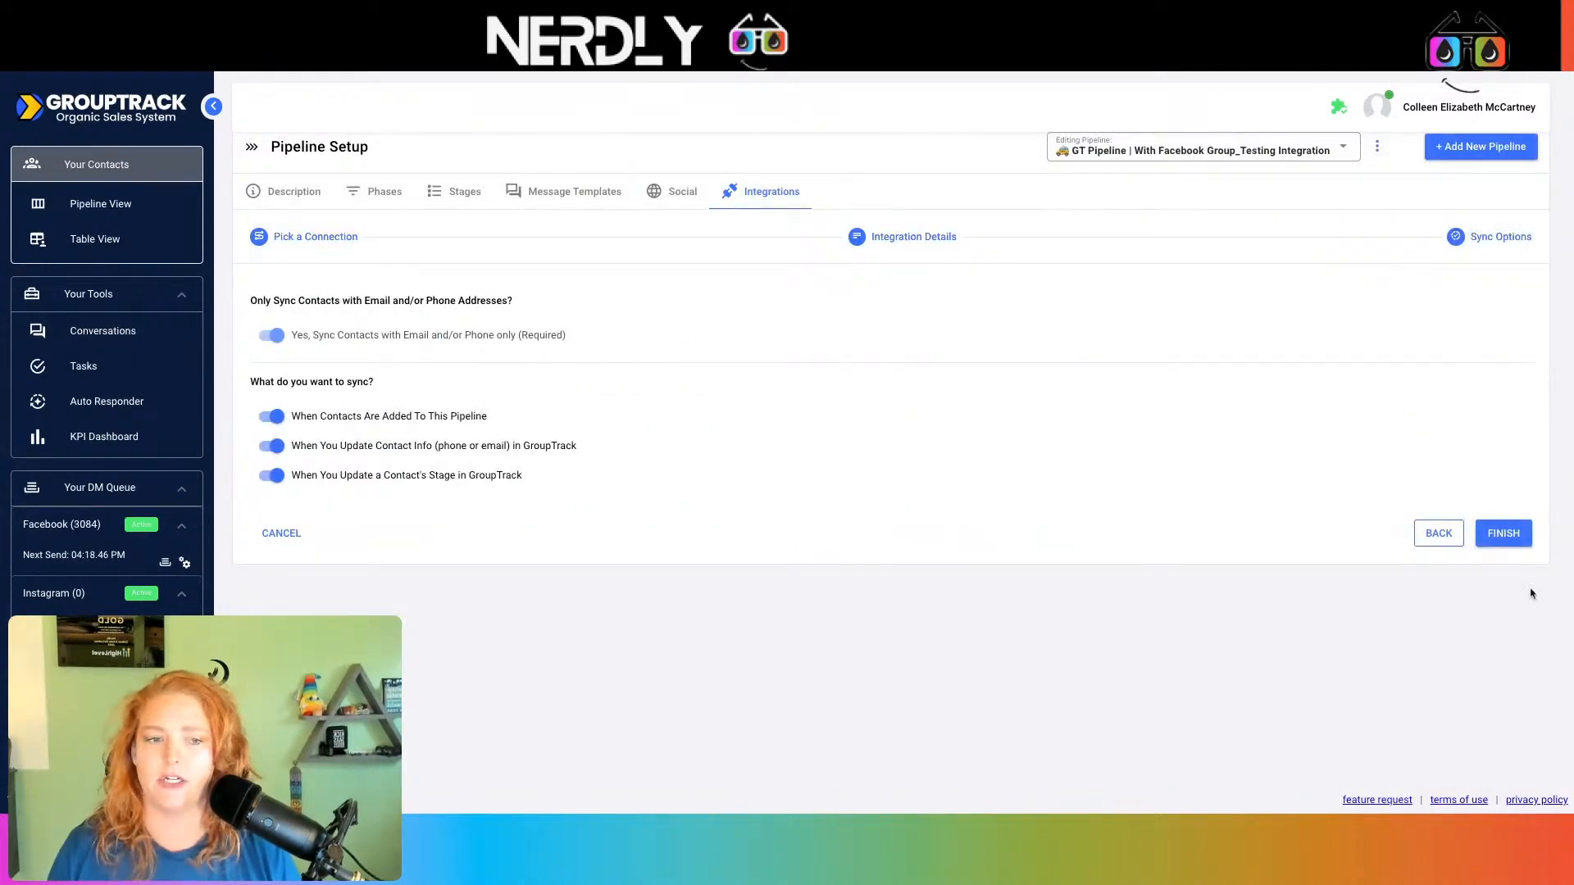
left_click(1514, 543)
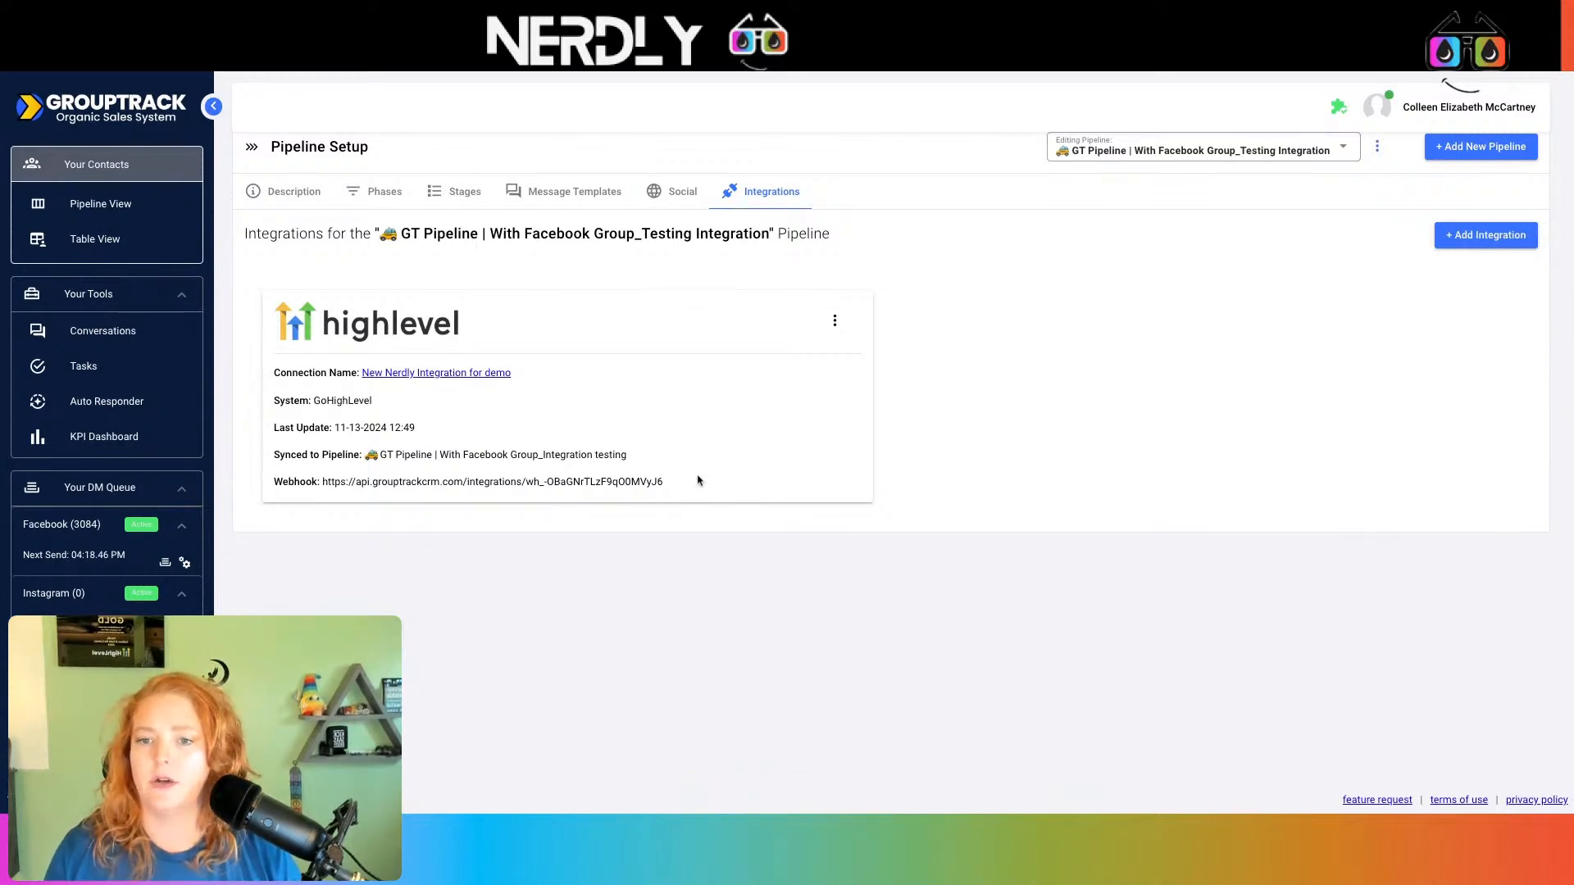
left_click_drag(417, 497, 321, 481)
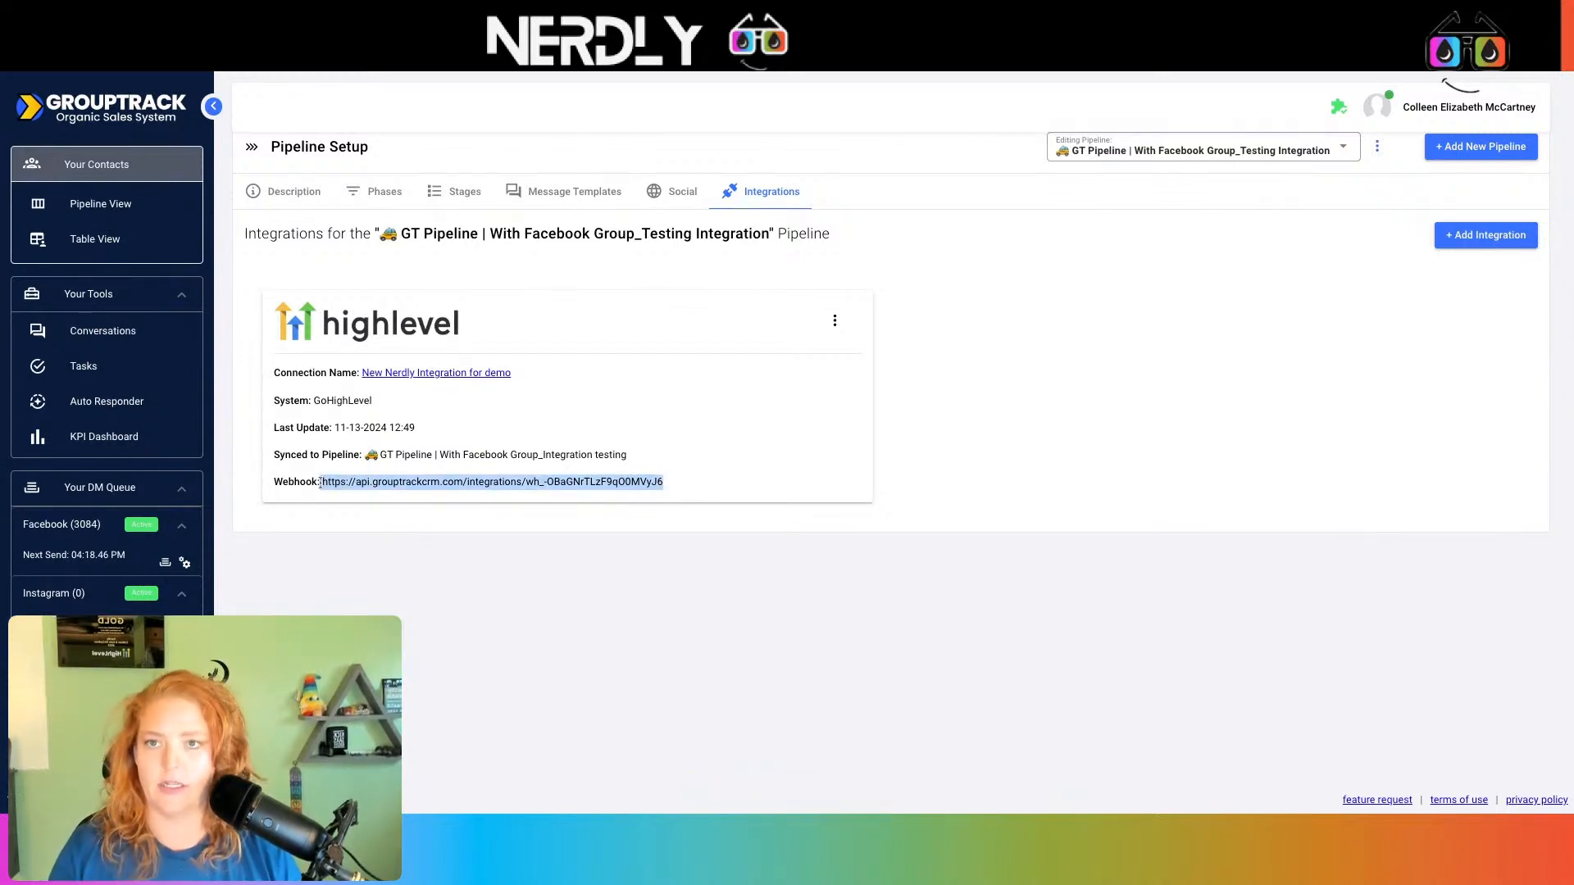
left_click(896, 50)
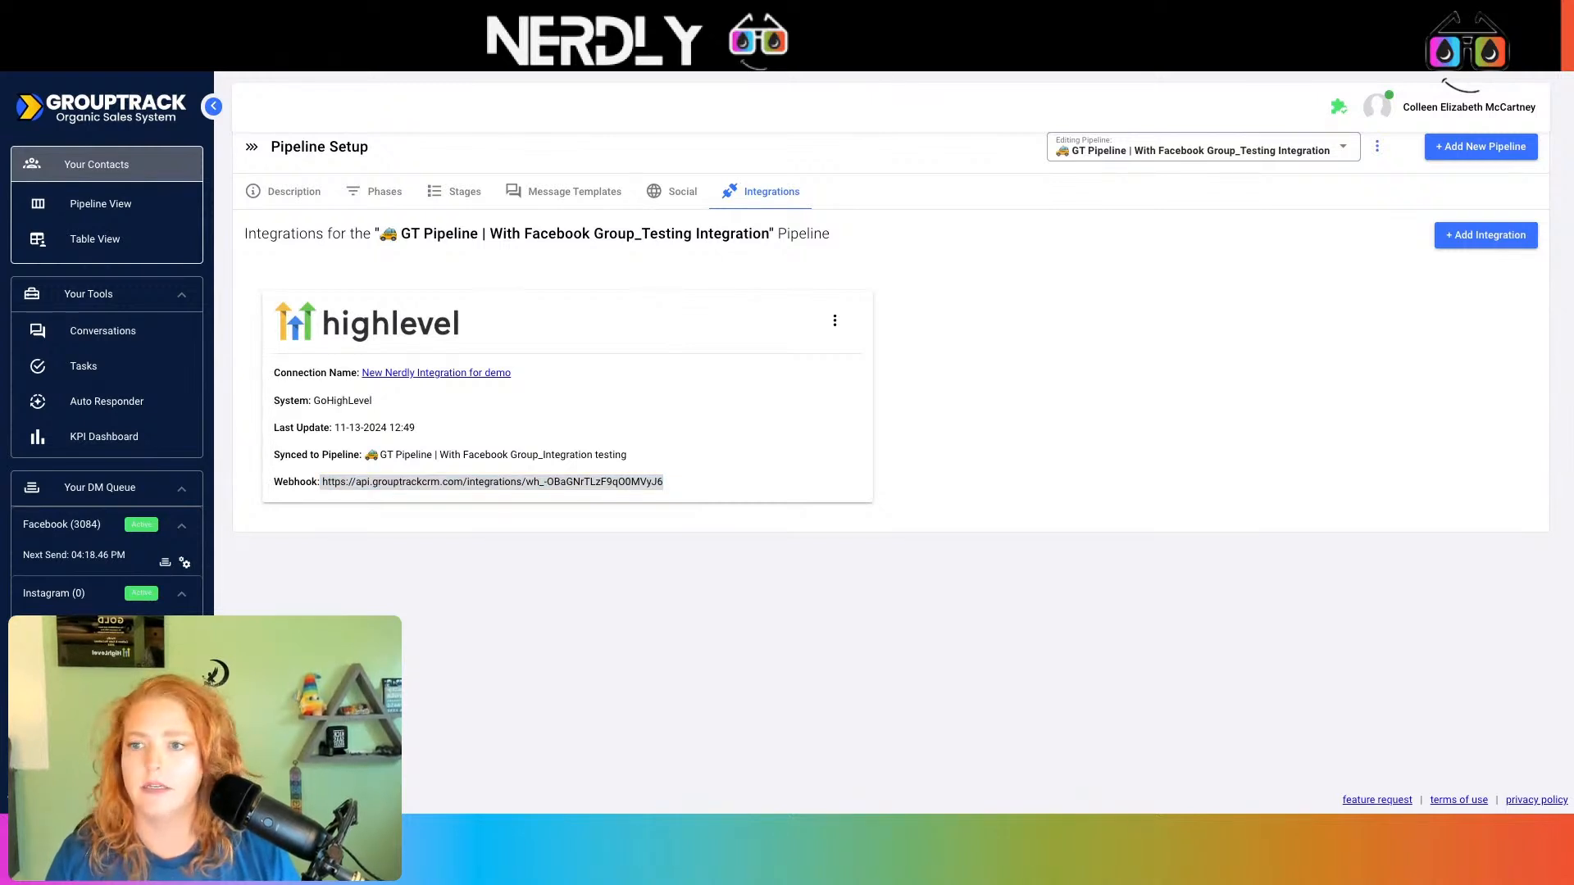
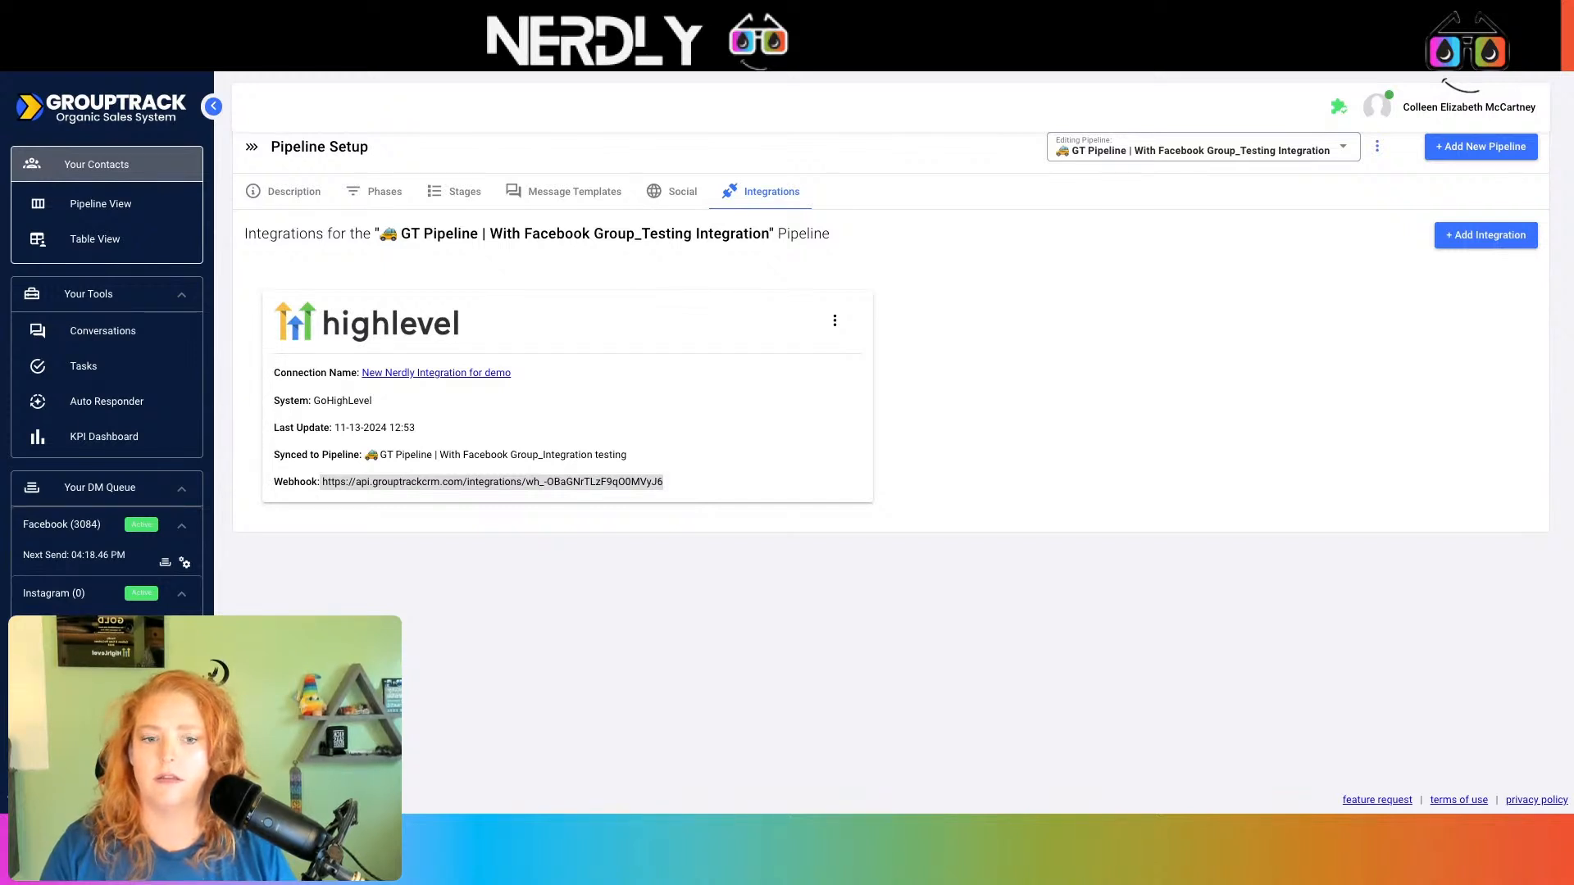
Step: Switch to Nerdly, examine the details and tags of the opportunity in the Clean Up / Bulk Added stage, and close it without updating
key("ctrl+Tab")
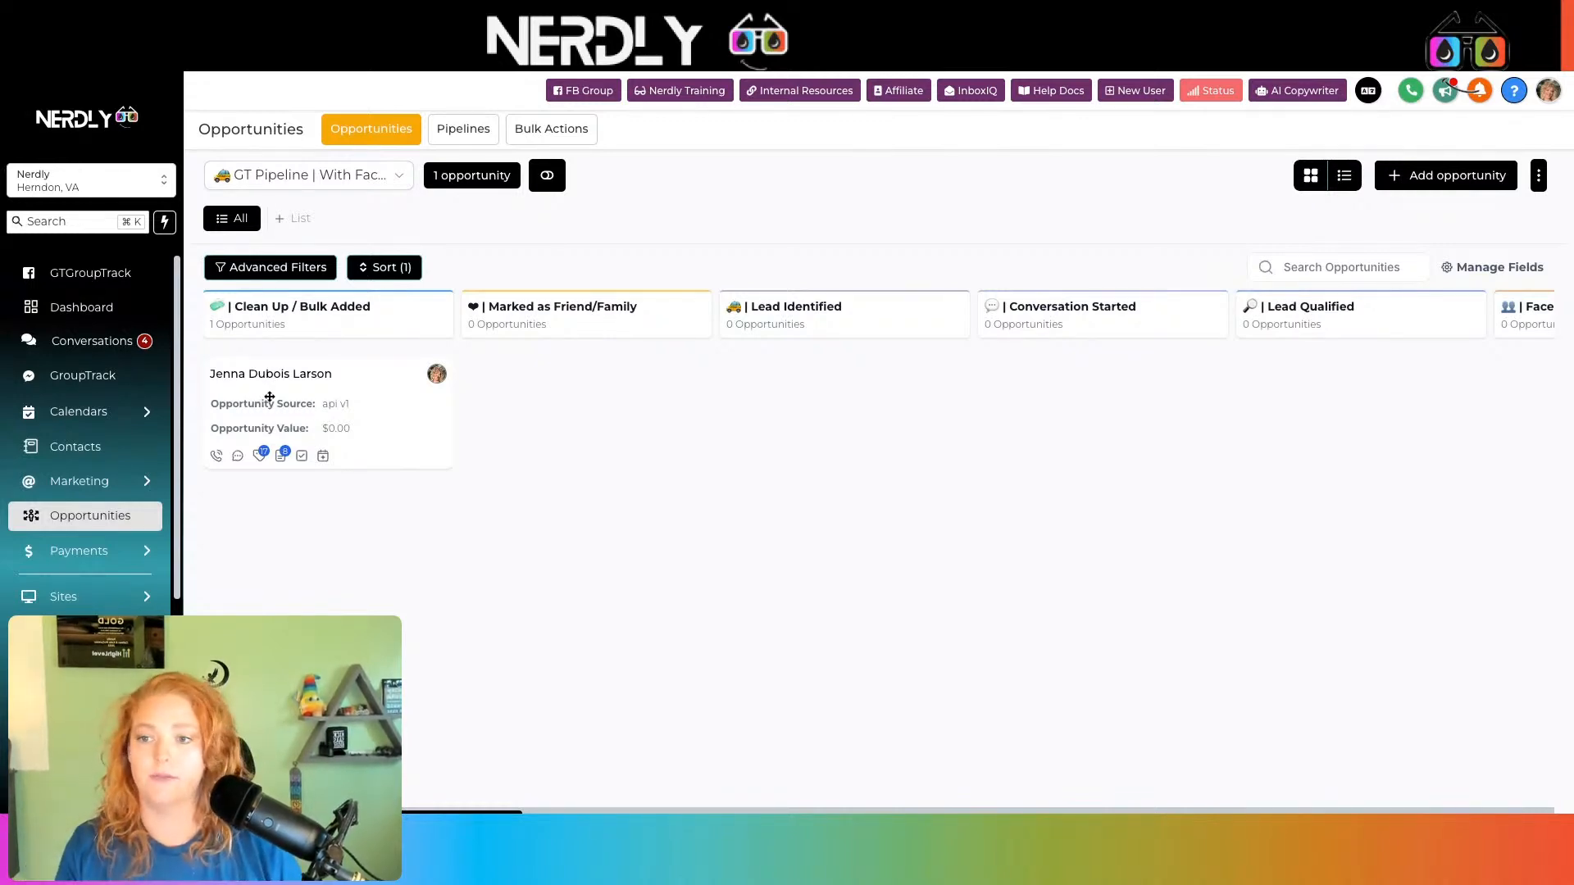
left_click(348, 393)
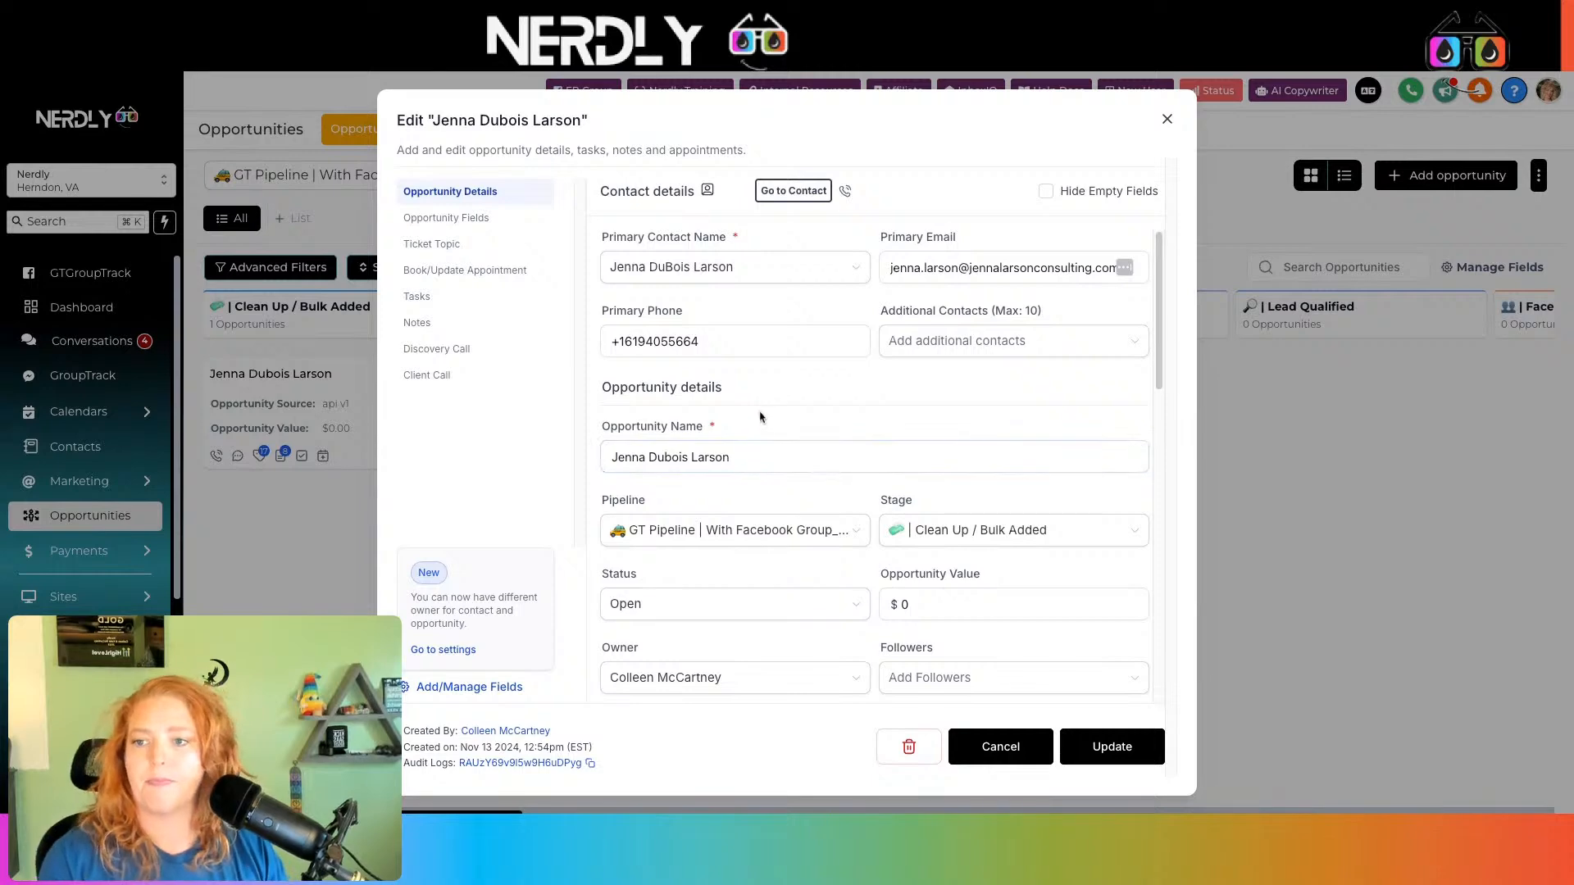
scroll(759, 379, "down", 5)
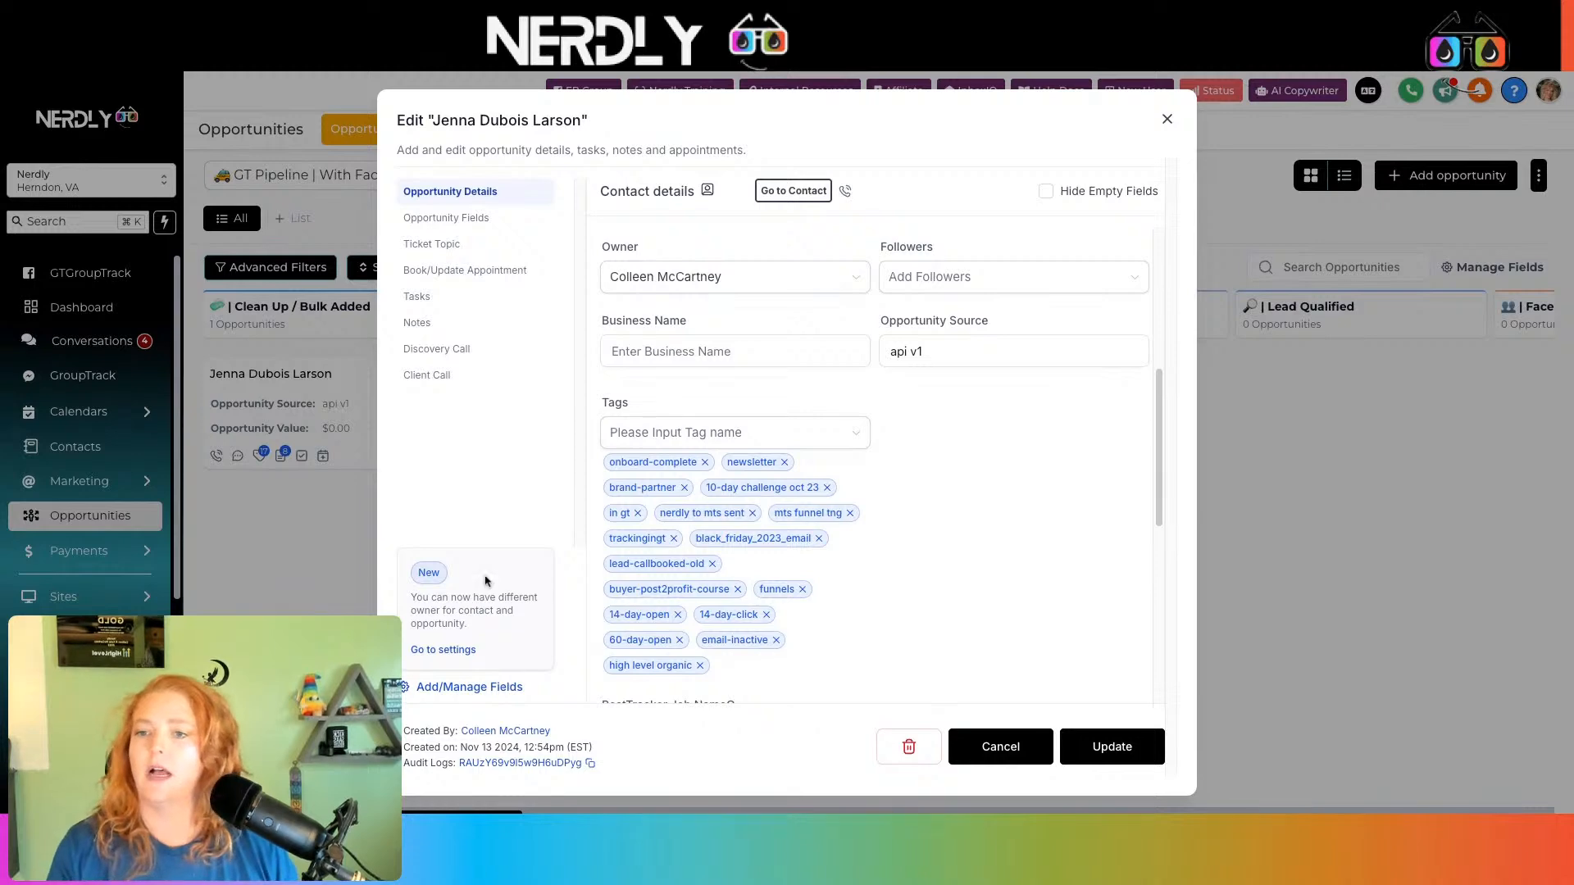
scroll(894, 464, "up", 5)
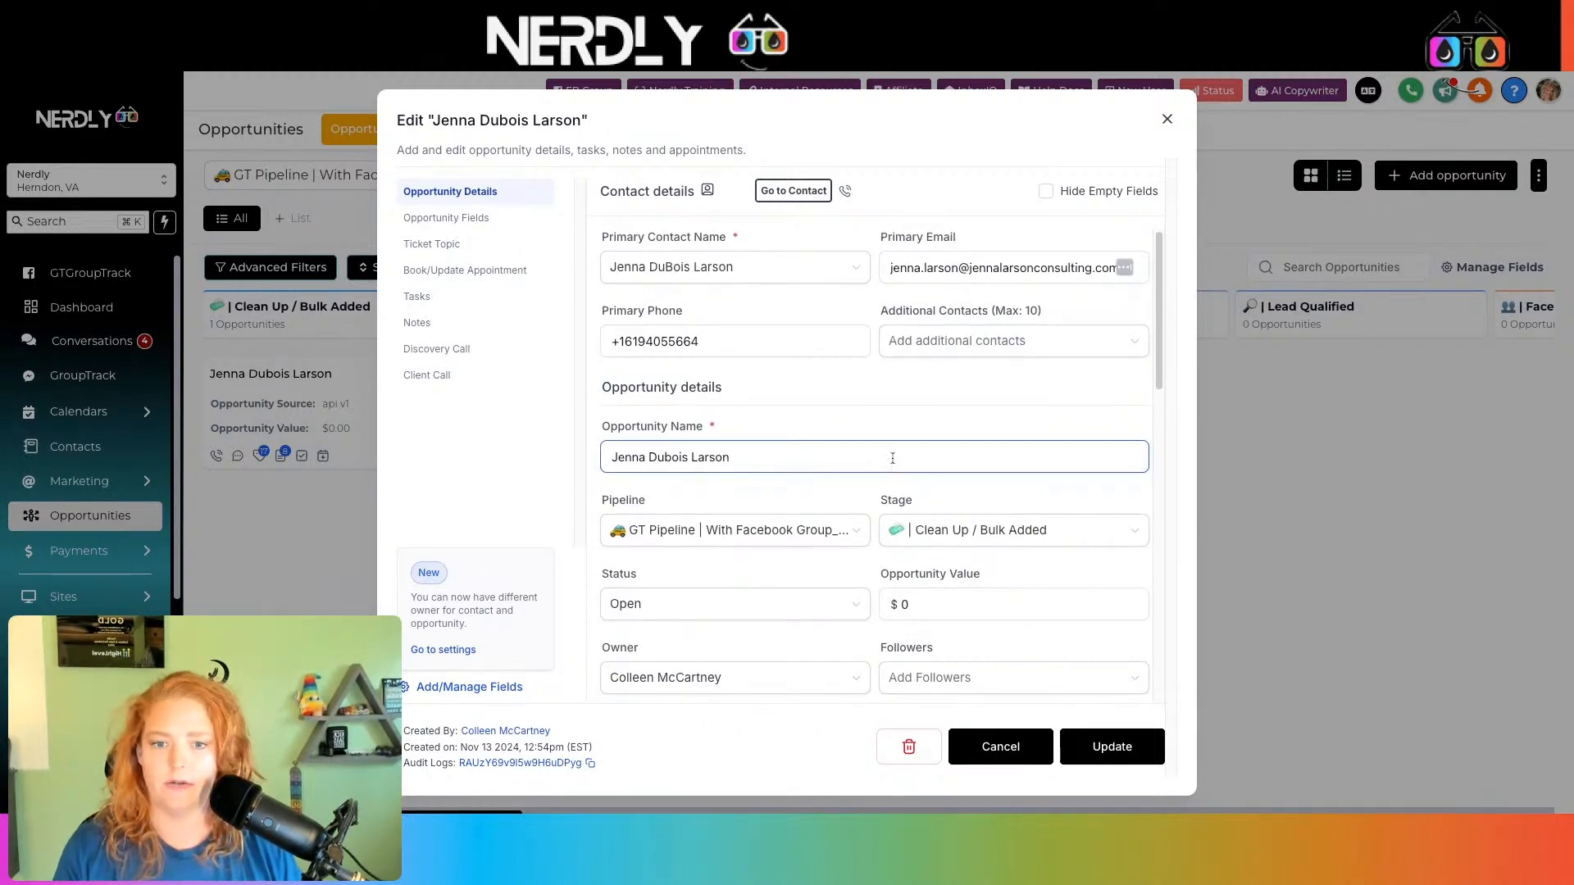
scroll(829, 563, "down", 10)
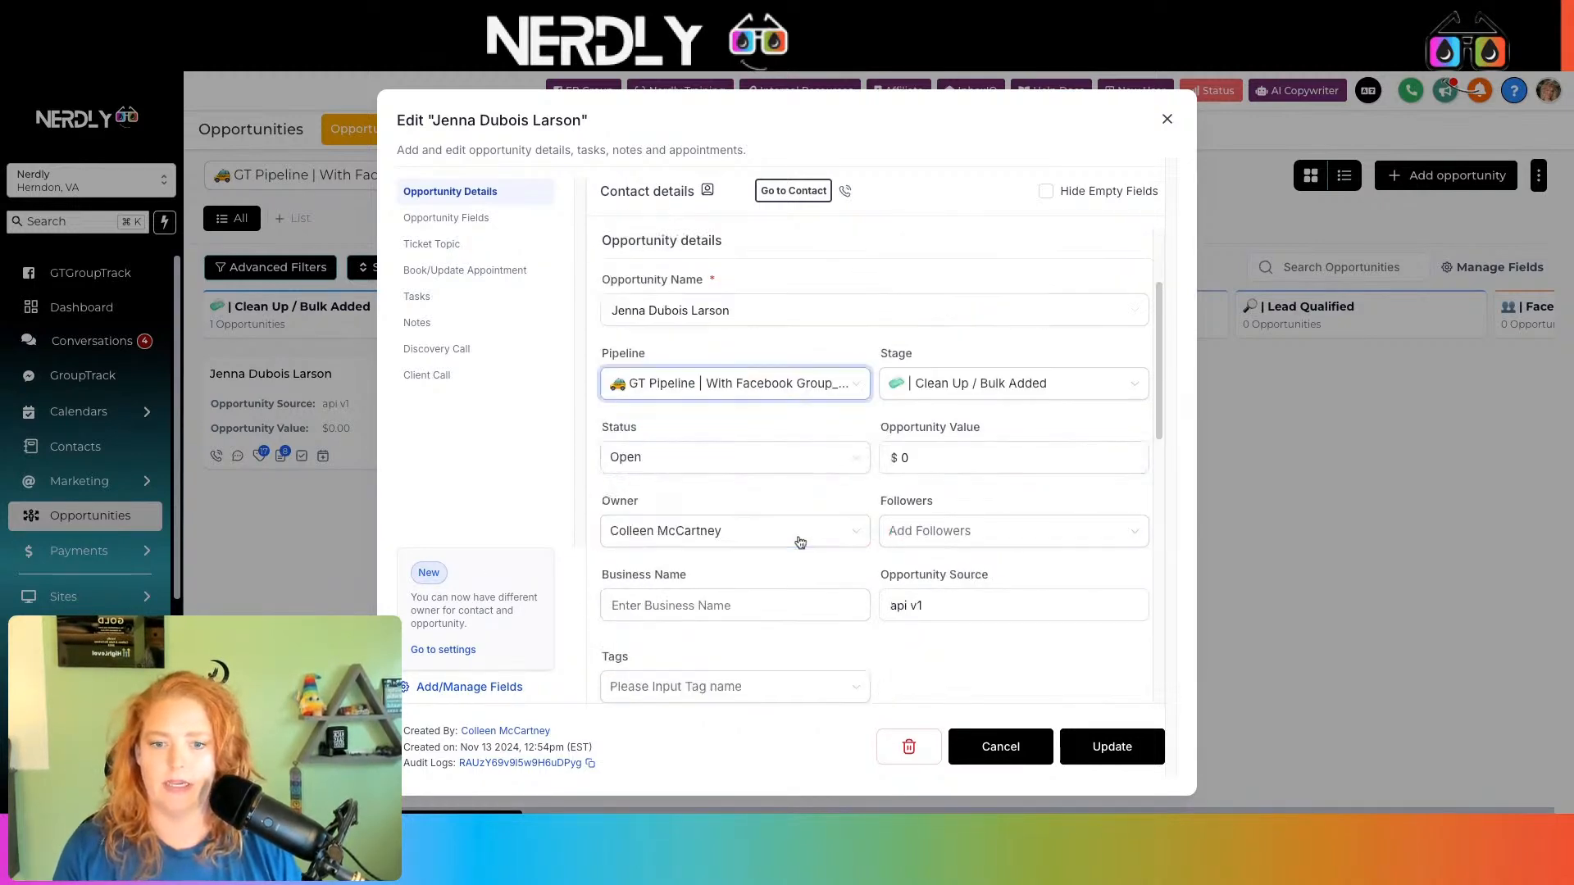
left_click(1035, 752)
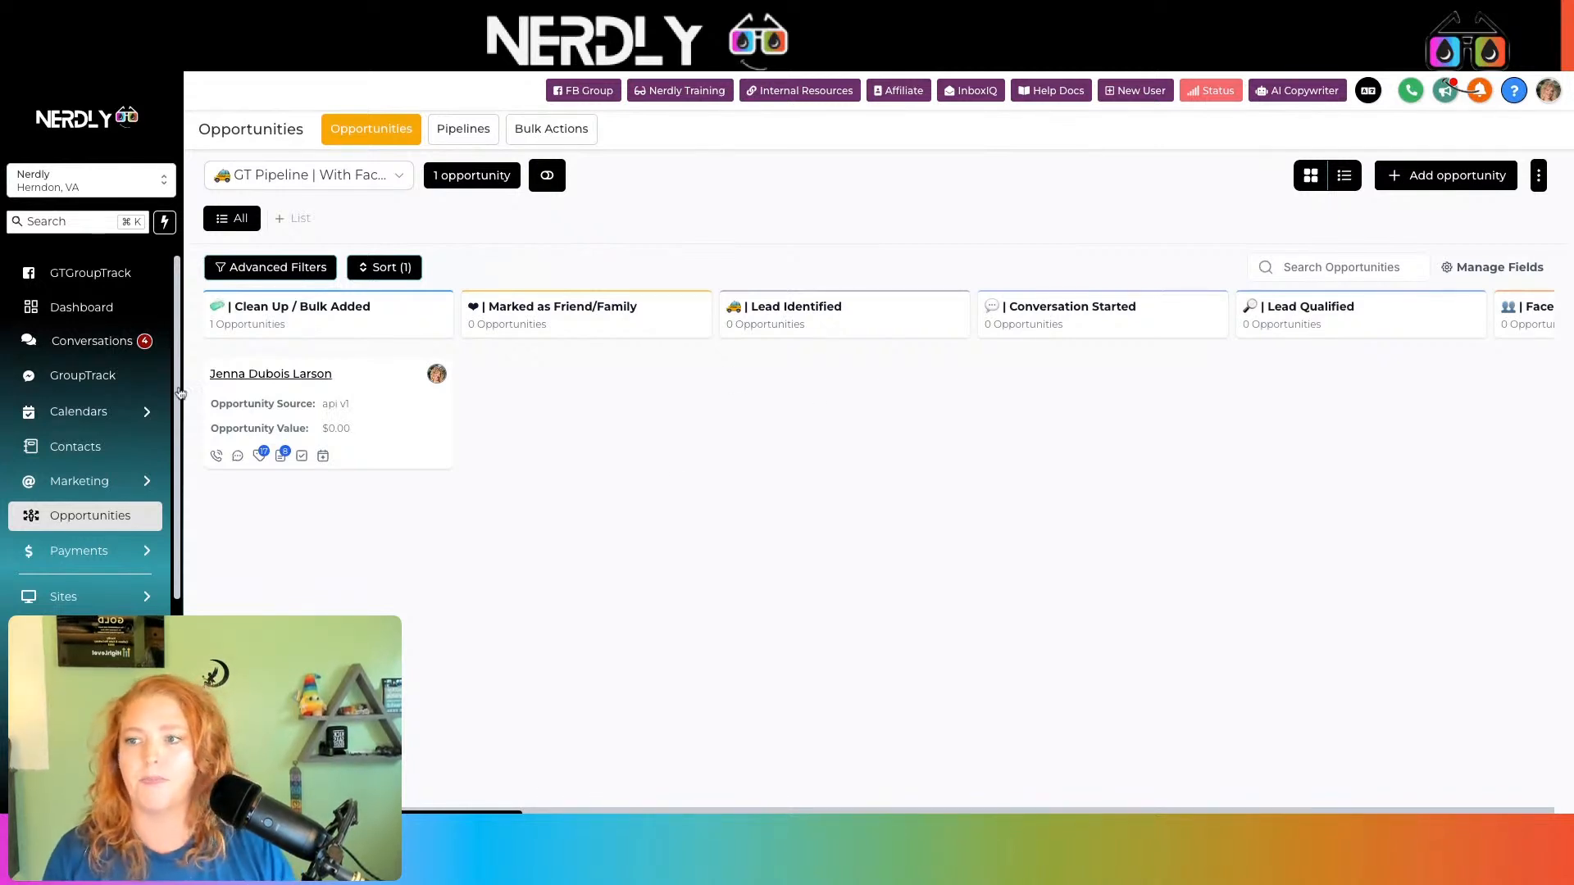
Step: In the Nerdly contacts, search the available filters for "pipe" and choose the Pipeline Stage filter
left_click(112, 456)
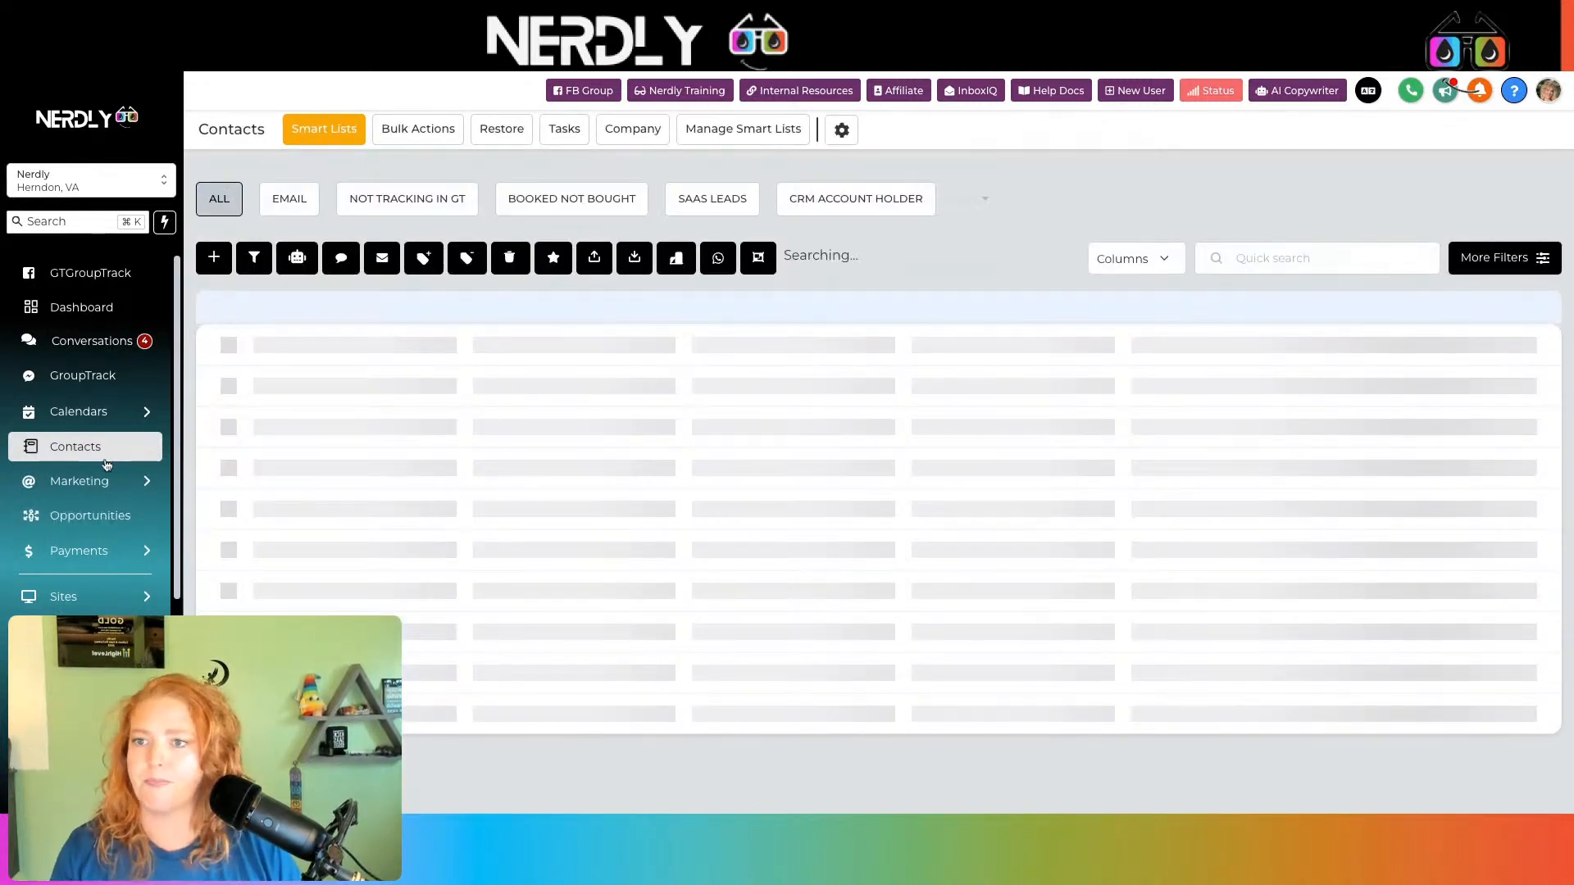
left_click(1538, 264)
left_click(1374, 188)
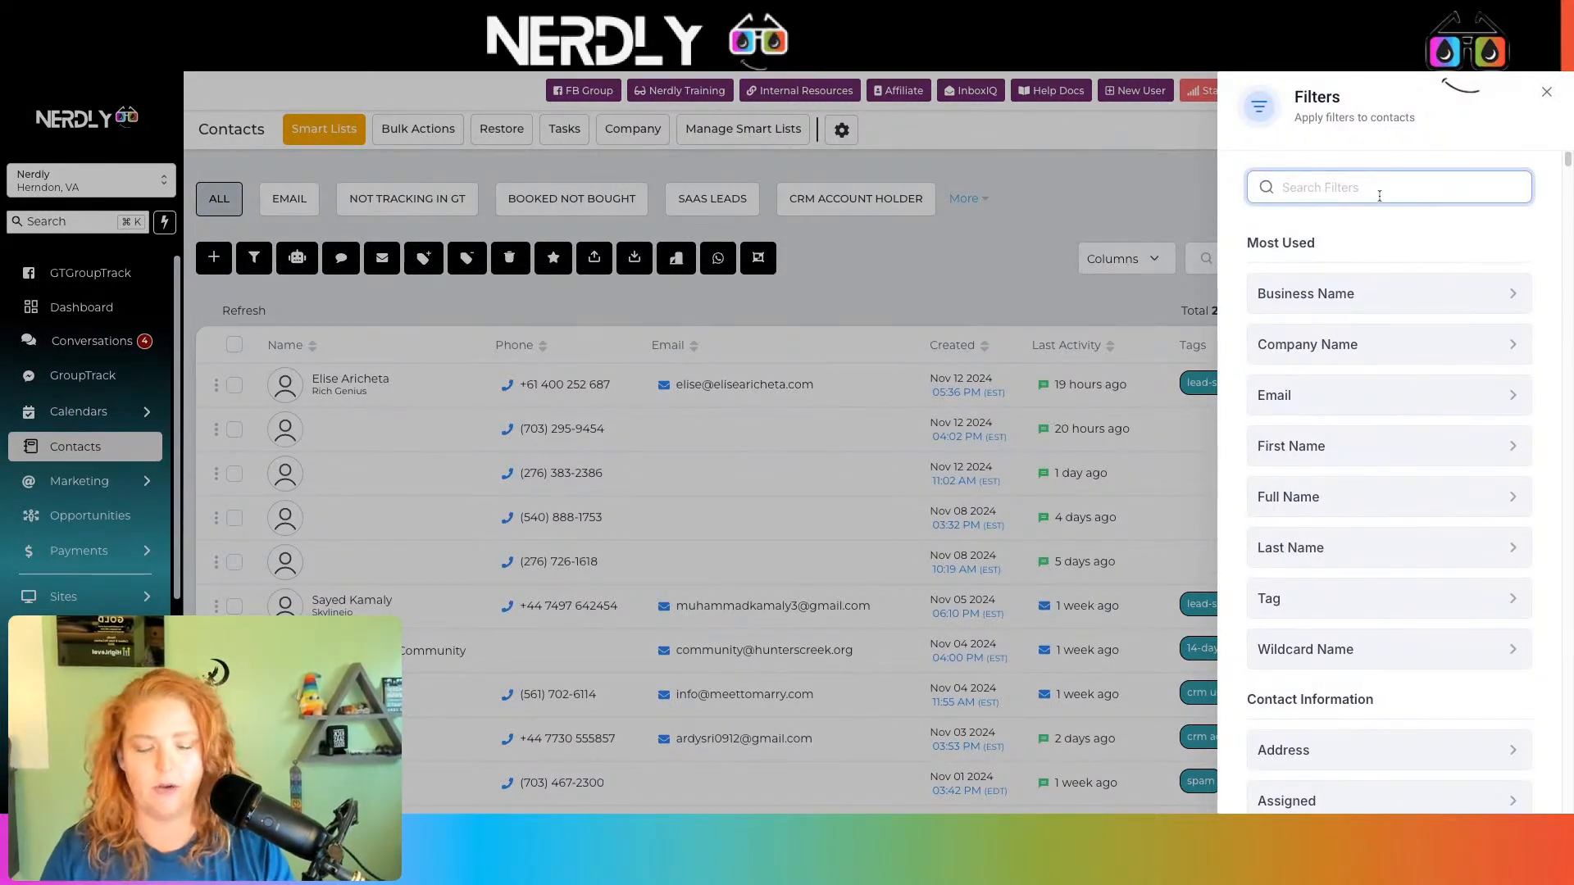
type("pipe")
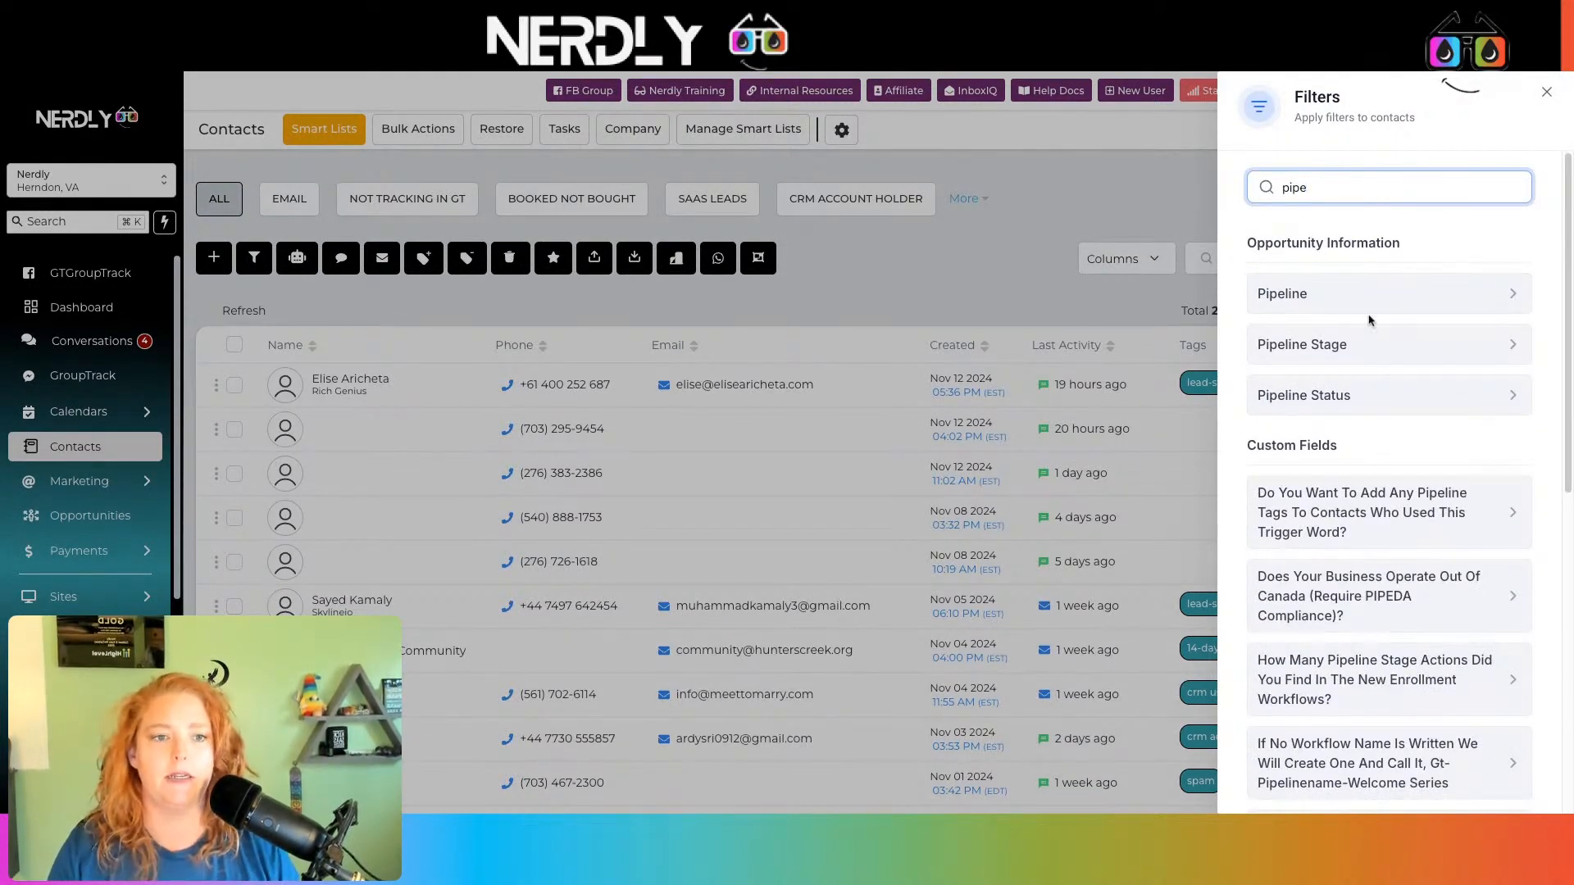
left_click(1361, 344)
Step: Filter the contacts to the Joined Facebook Group stage of "GT Pipeline | With Facebook Group_Integration testing"
left_click(1361, 344)
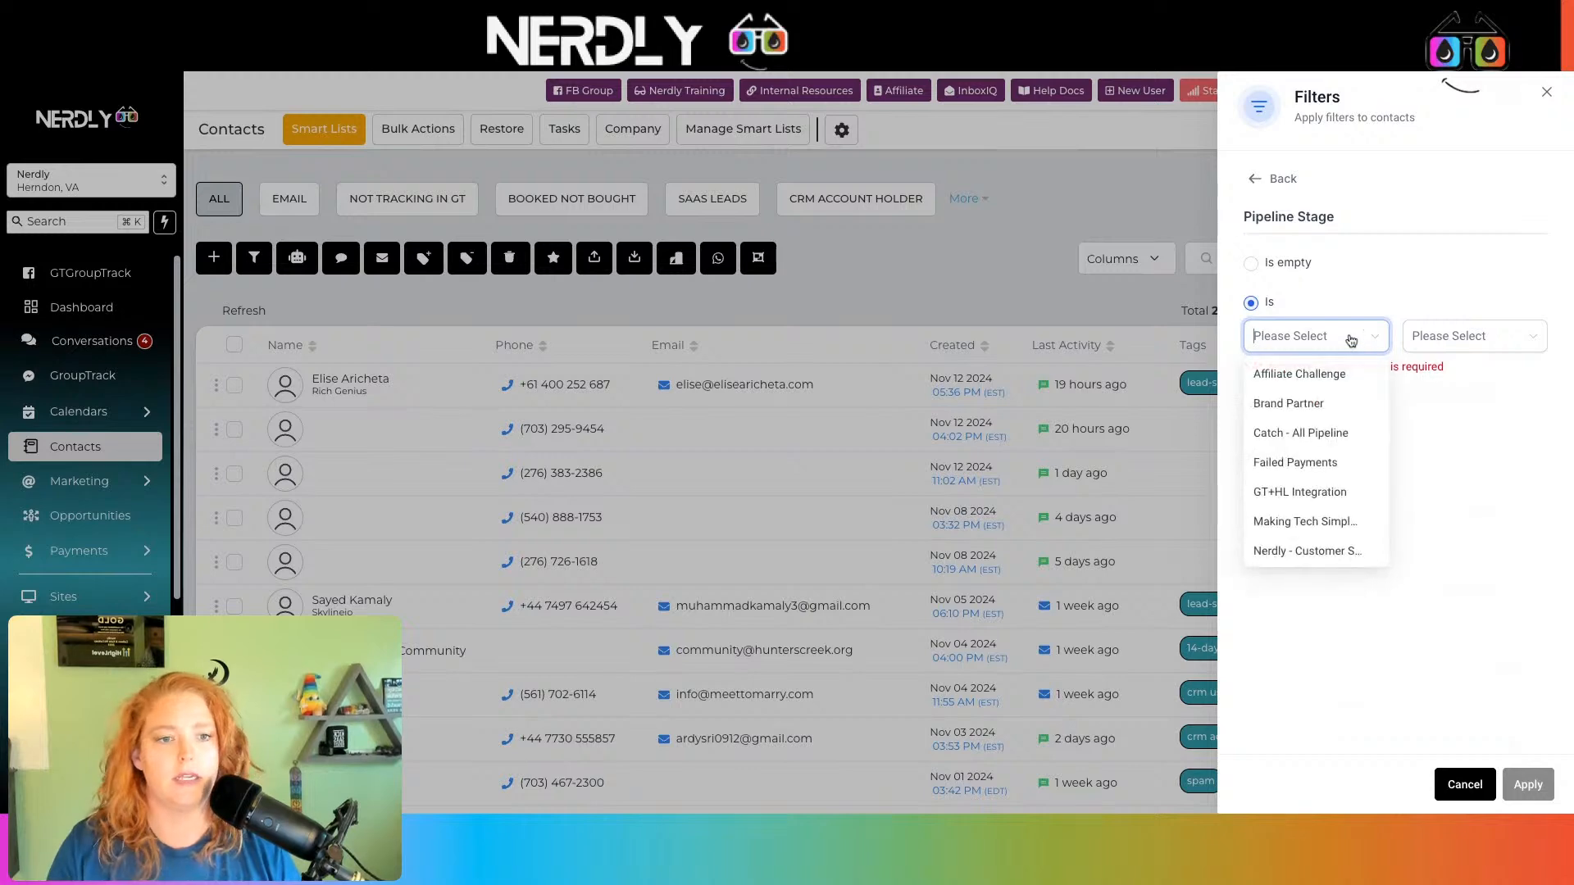
scroll(1326, 420, "down", 3)
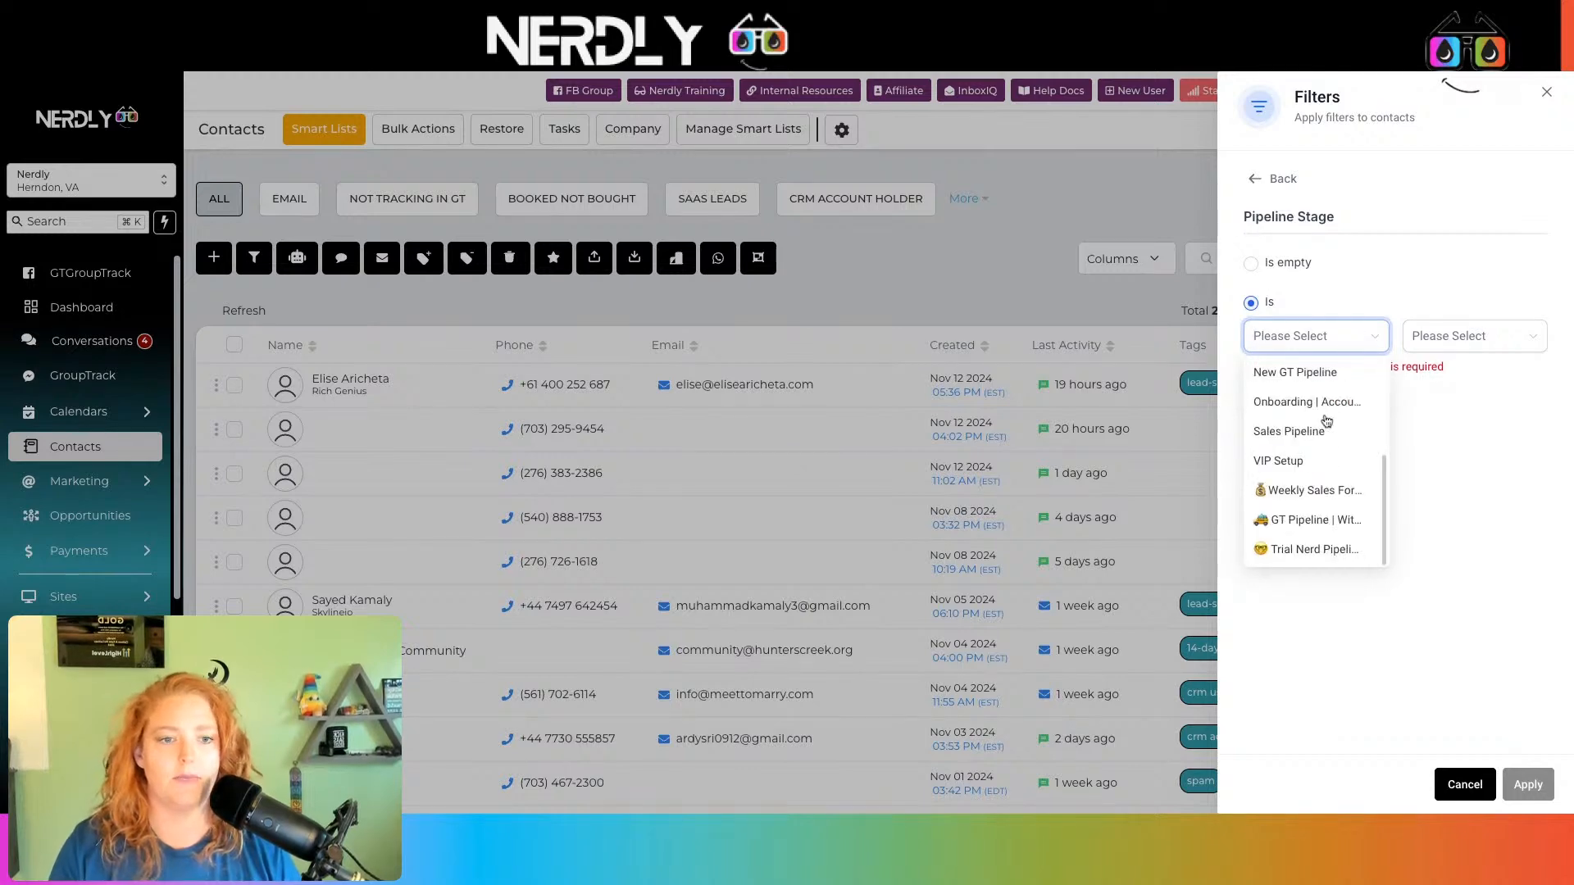
left_click(1332, 522)
left_click(1460, 338)
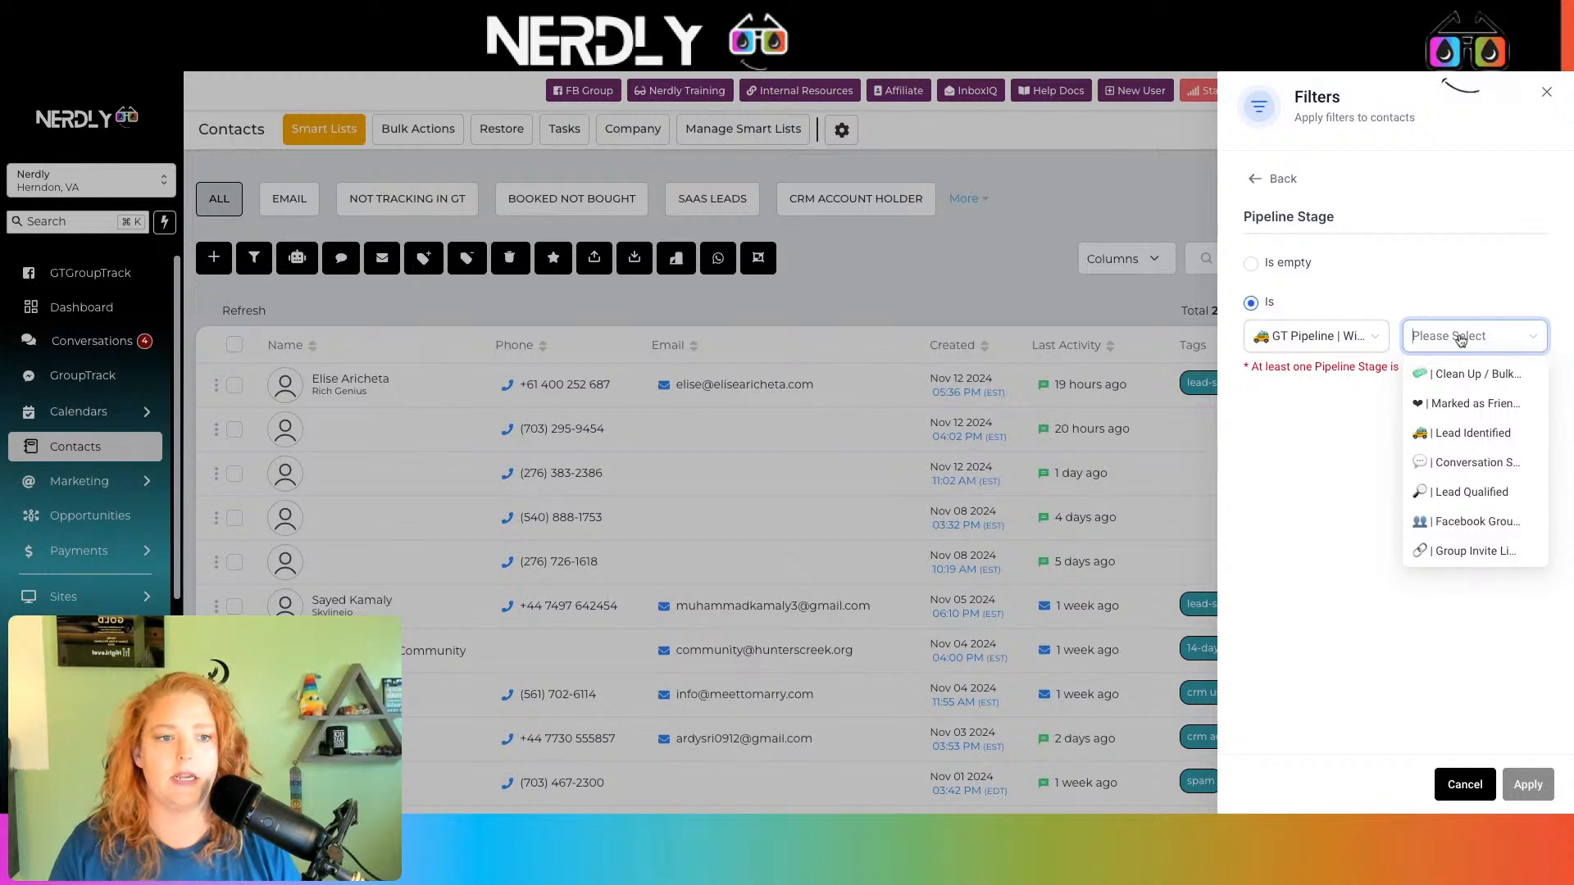
scroll(1473, 508, "down", 3)
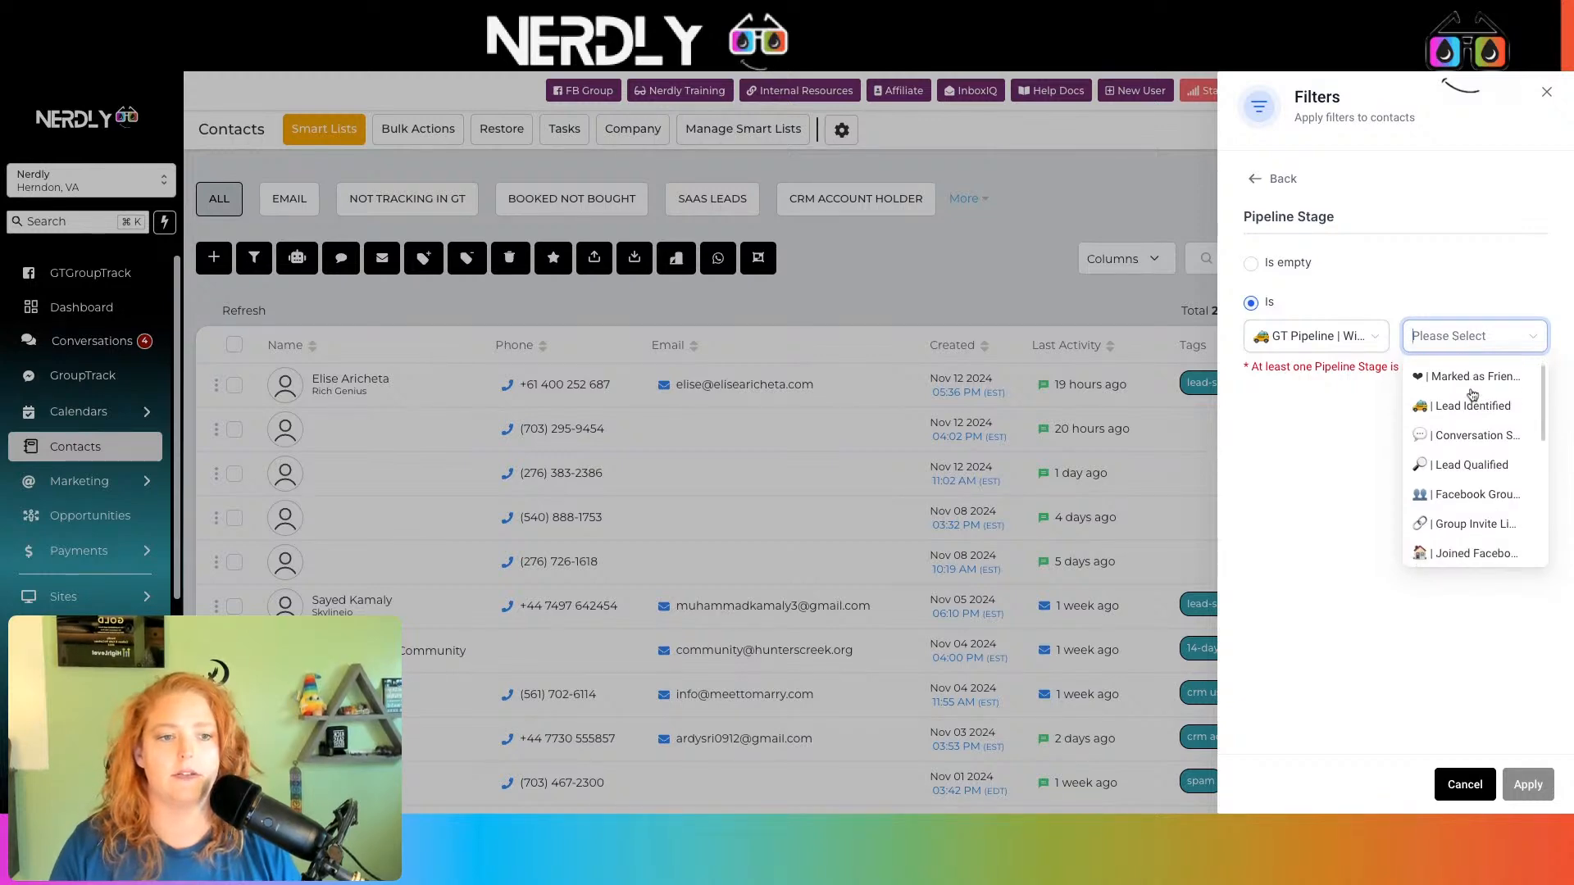
scroll(1473, 512, "down", 1)
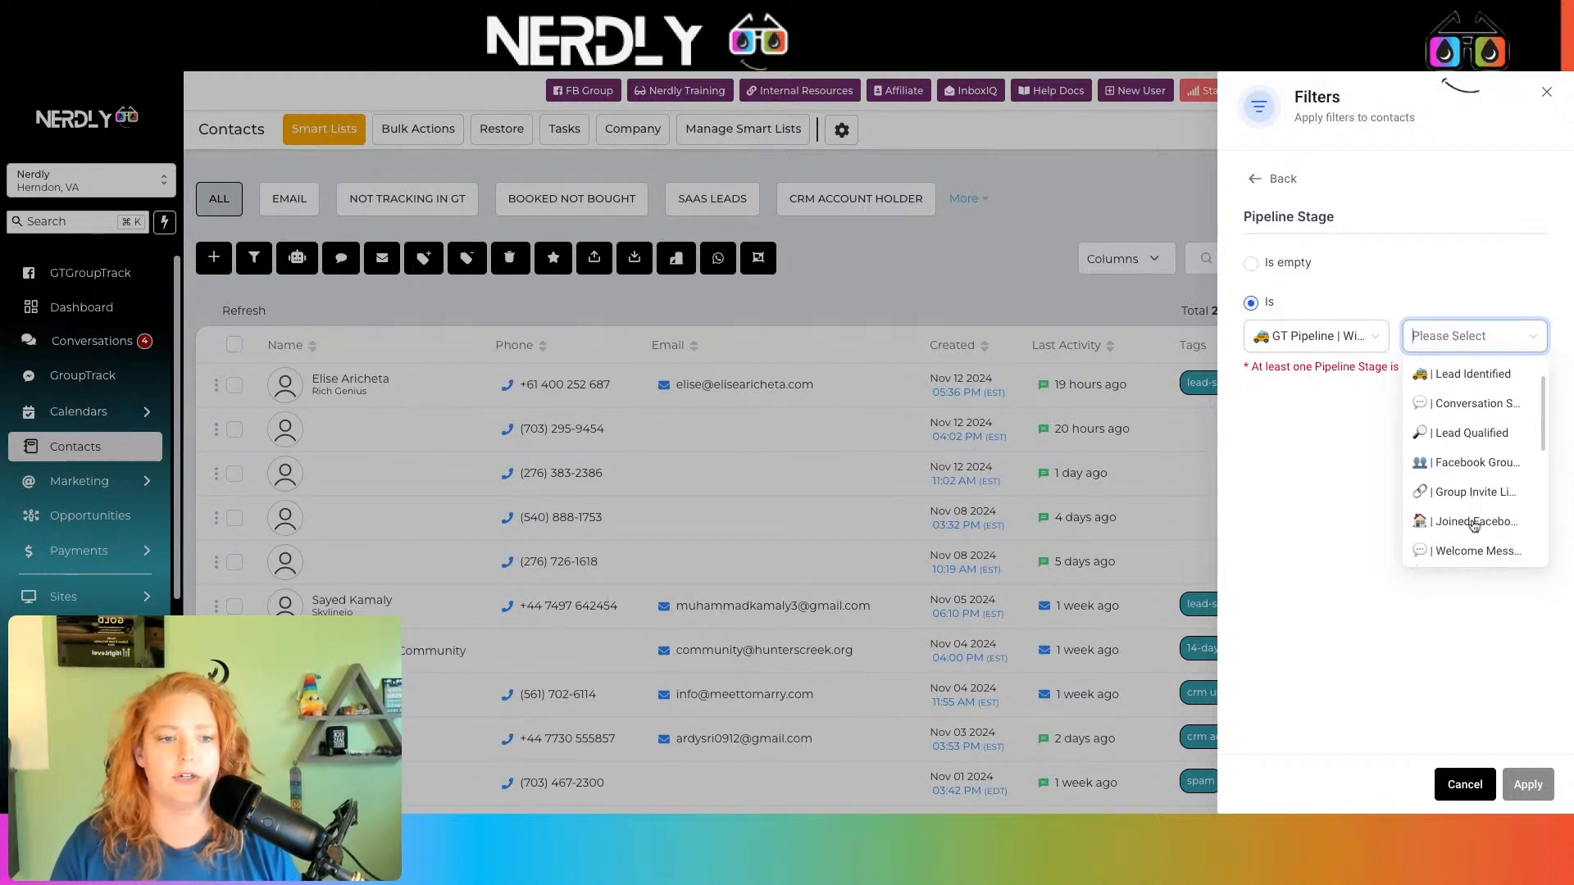
left_click(1473, 522)
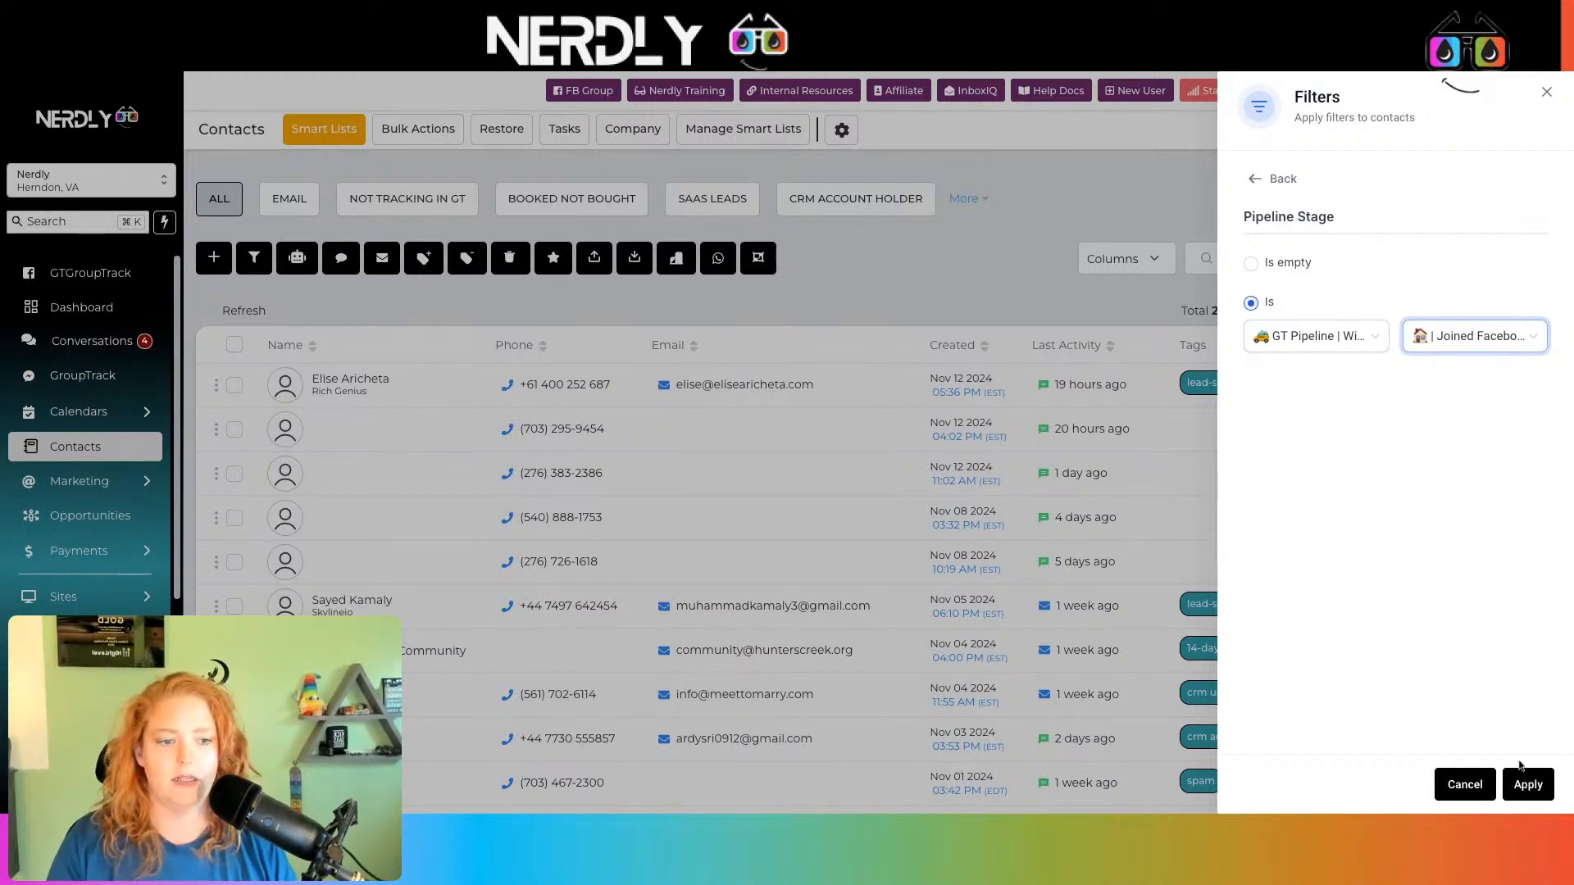
left_click(1528, 785)
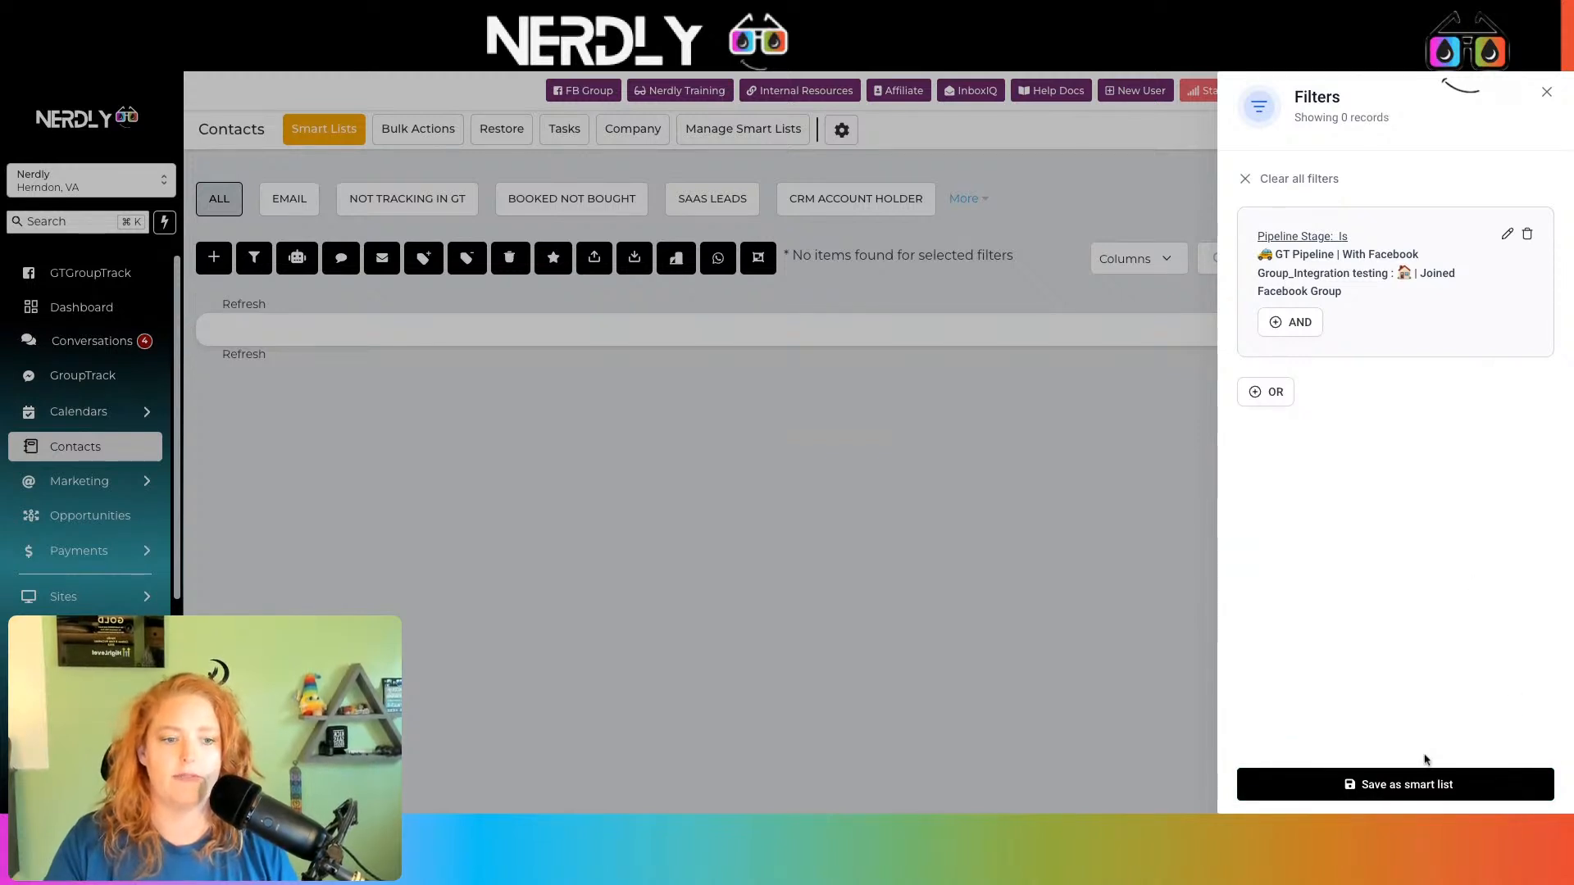
Step: Save the filtered contacts as a smart list named "New Group Members - Apply Group Tag"
left_click(1470, 788)
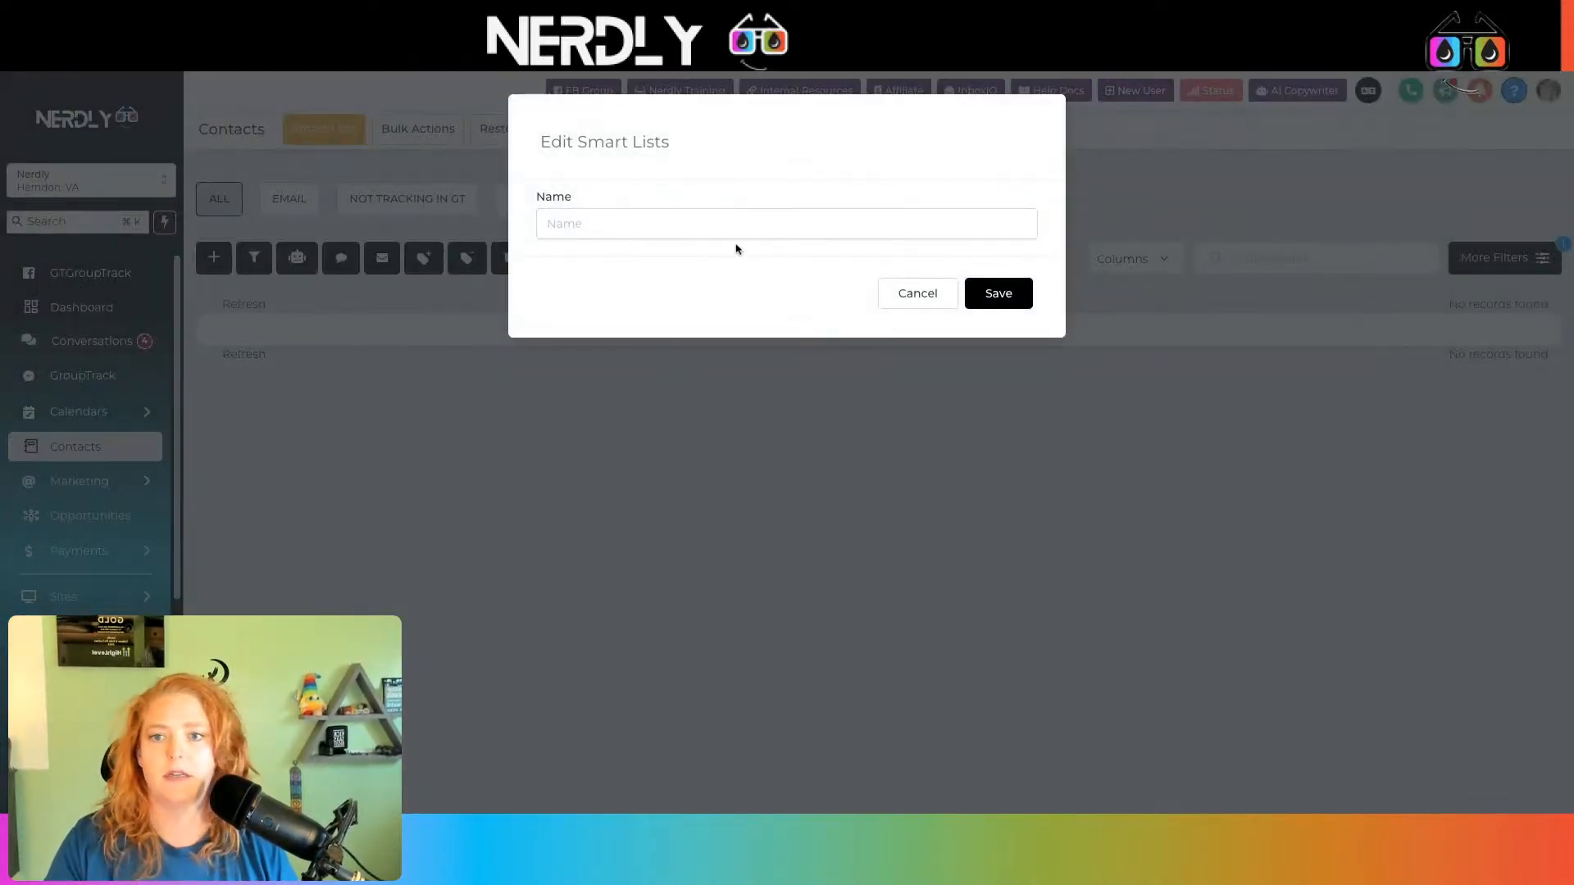
type("New Gr")
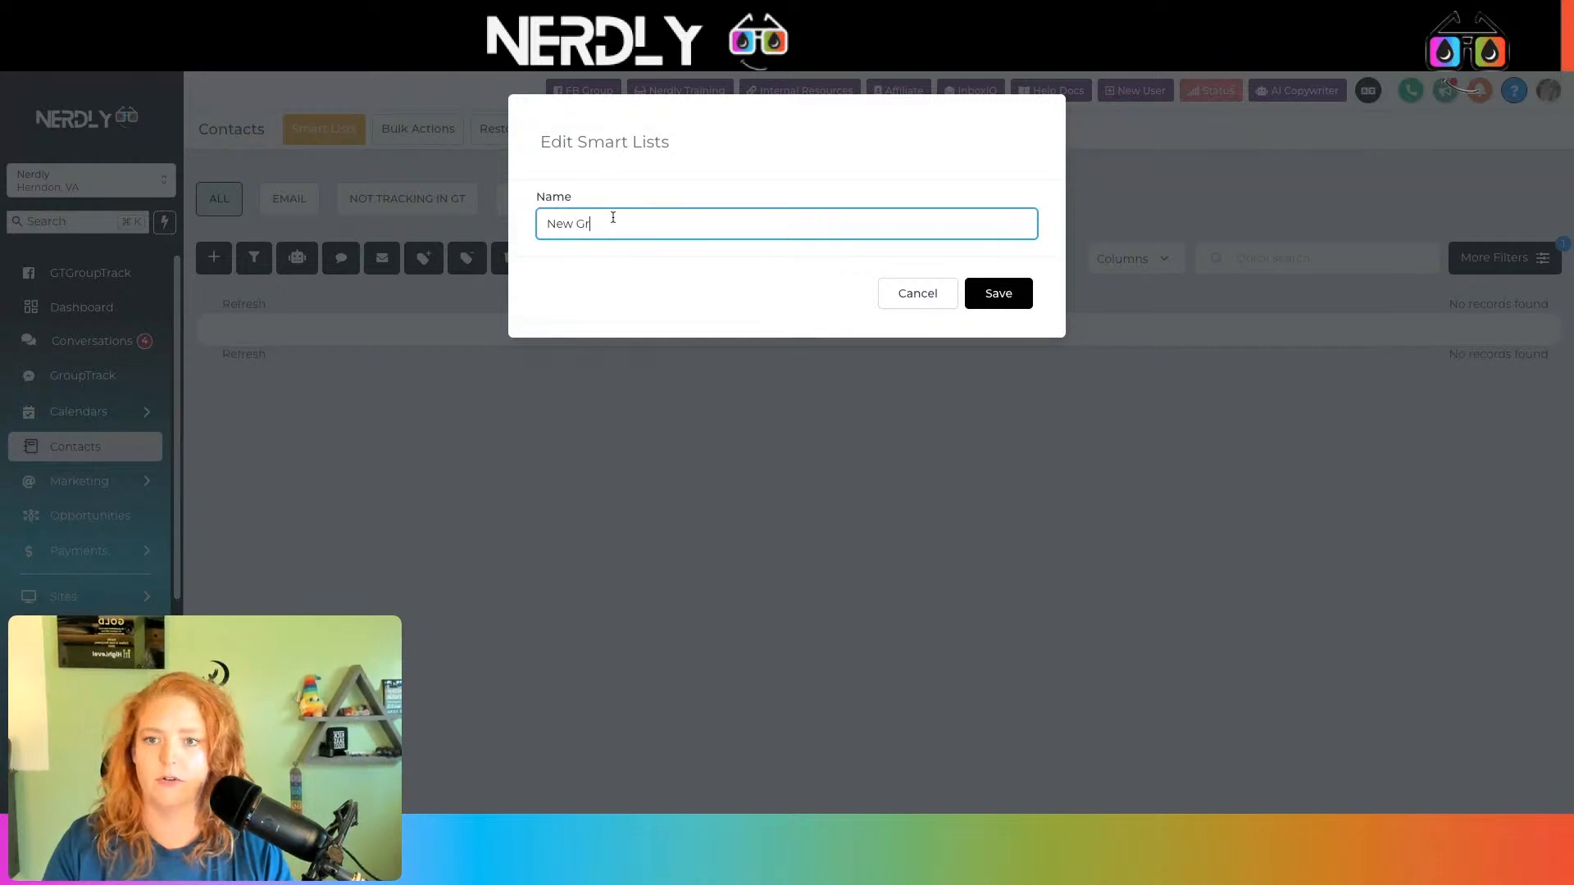
type("oup Memebers - Appl")
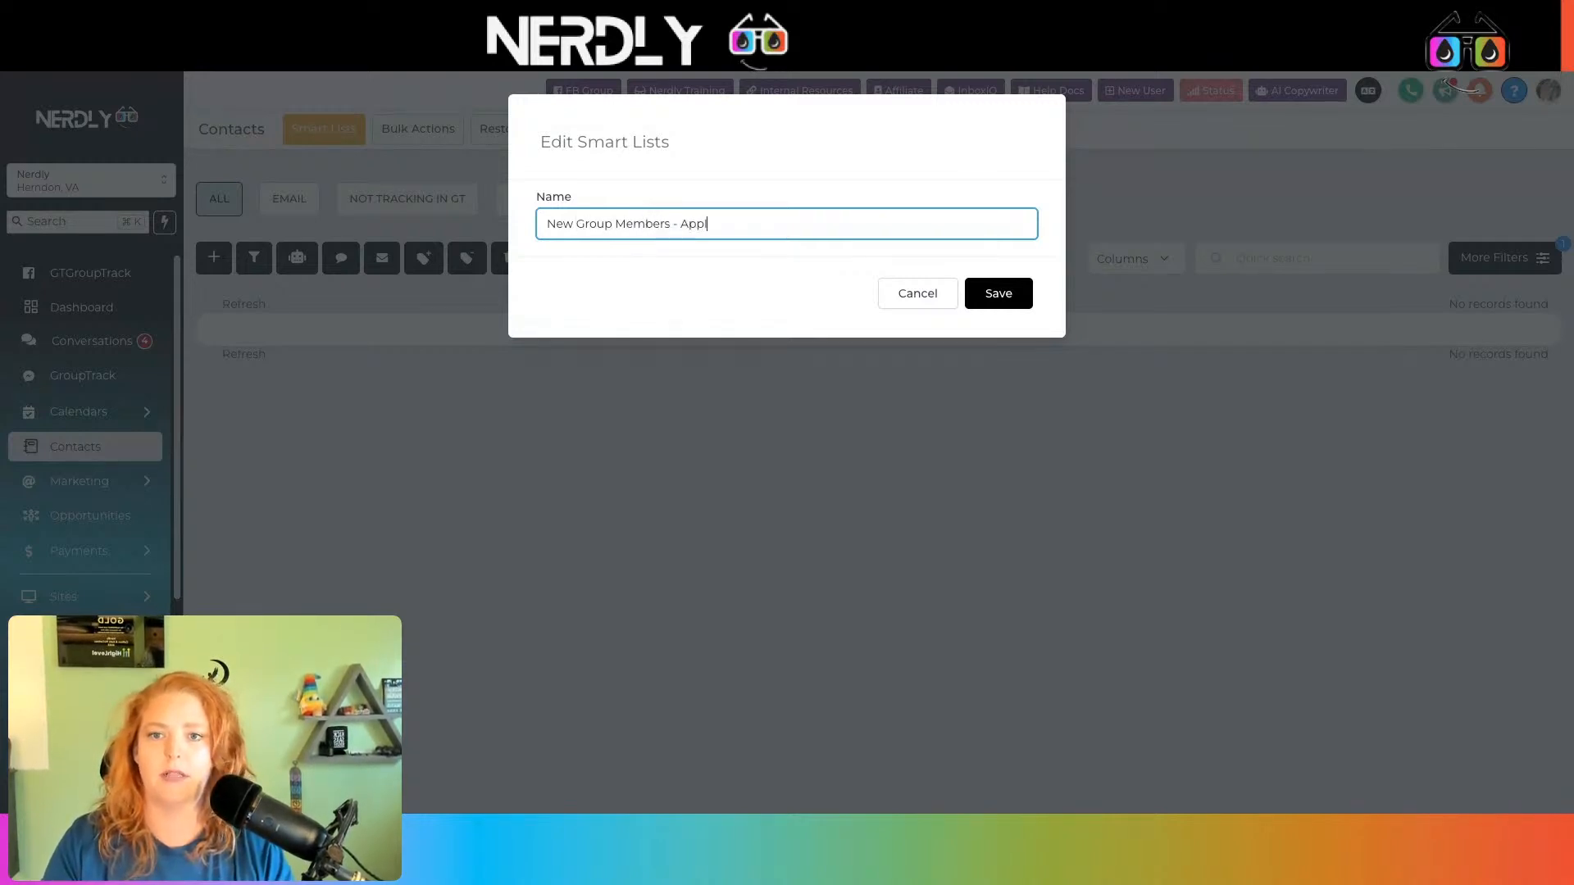
type("y Group Tag")
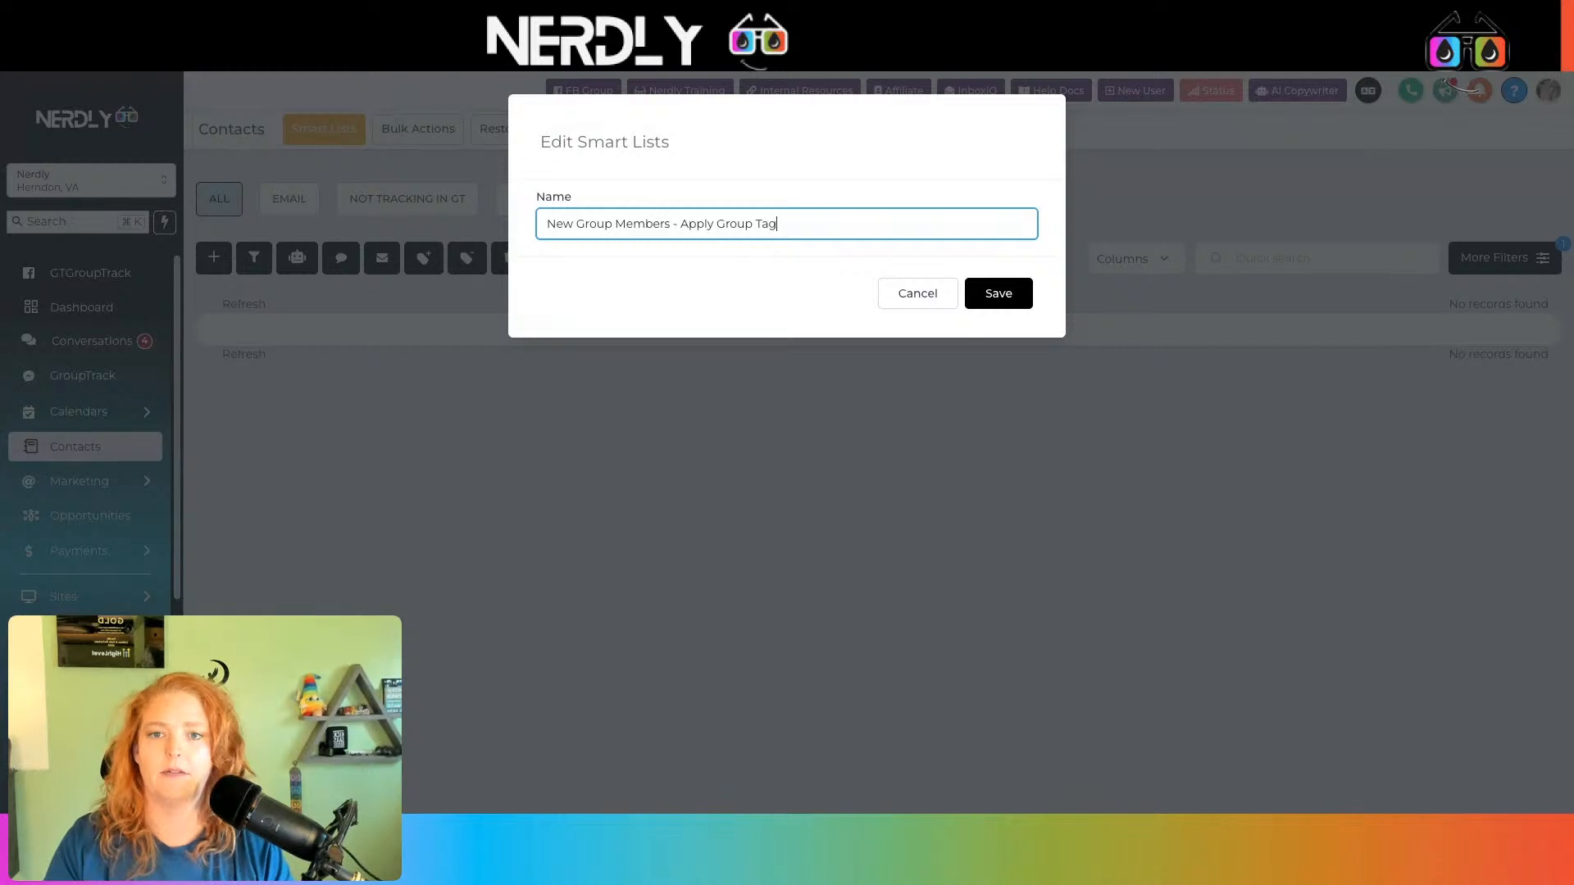
left_click(967, 292)
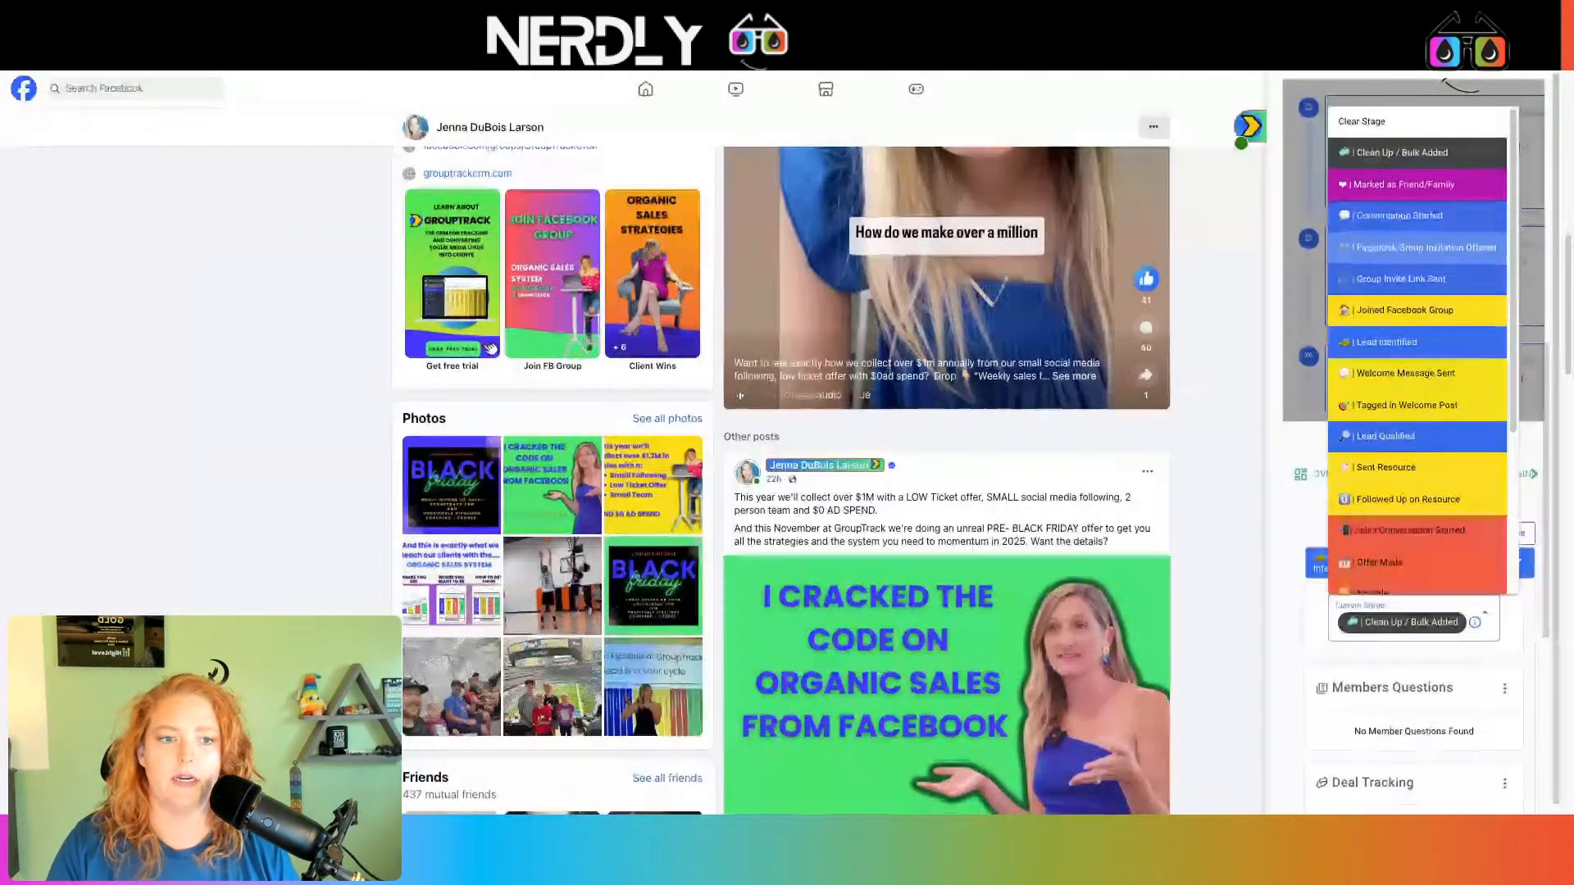
Step: In GroupTrack on Facebook, move the contact to the Joined Facebook Group stage
scroll(1394, 486, "down", 3)
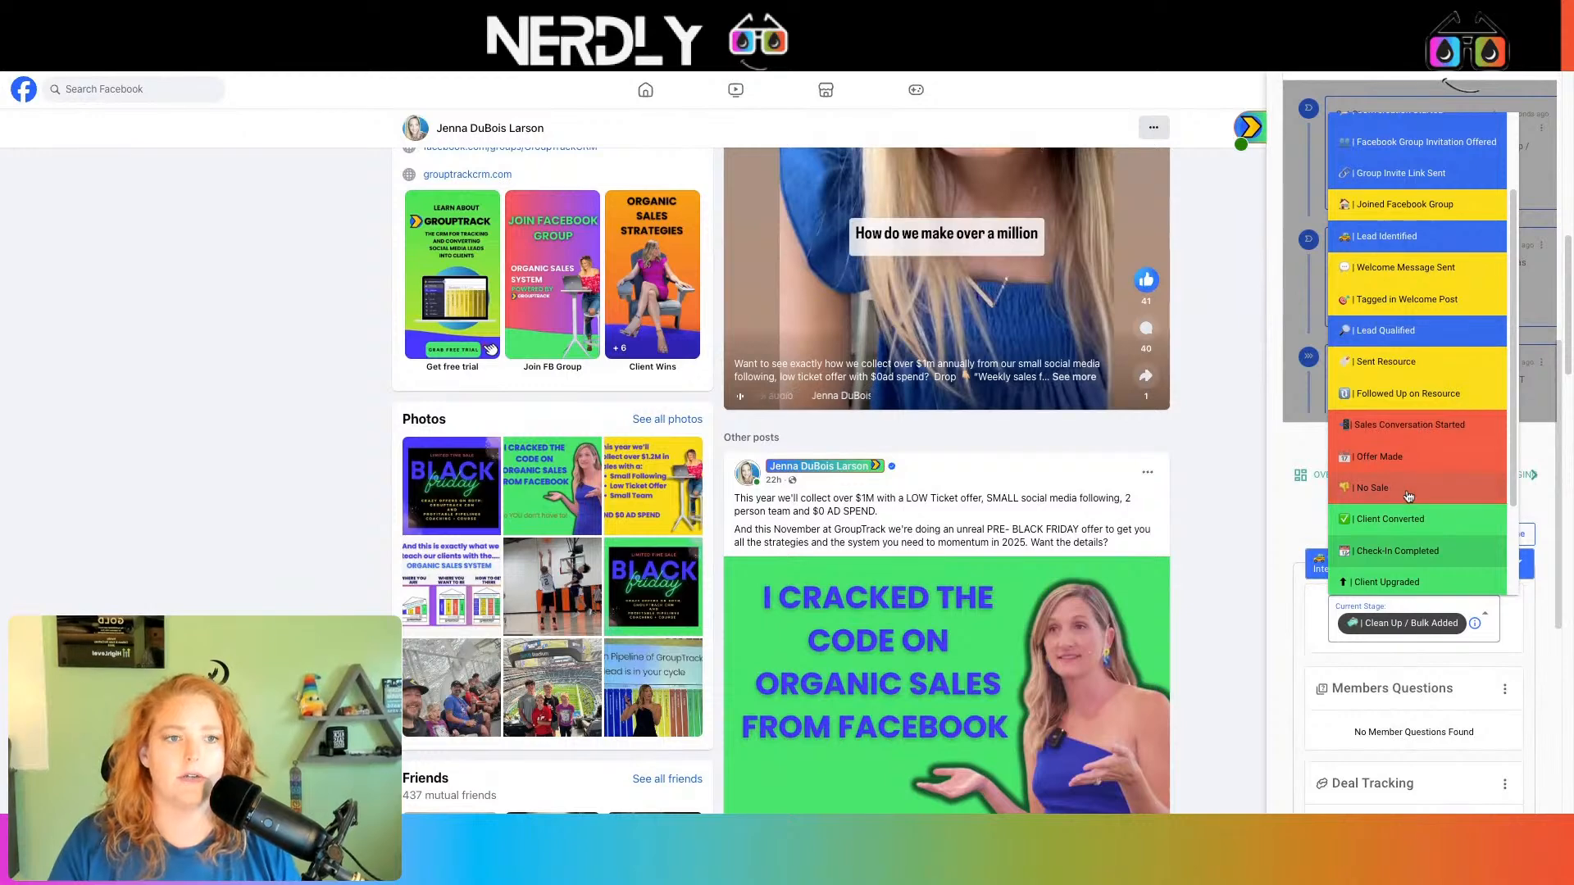
scroll(1404, 271, "up", 1)
left_click(1404, 263)
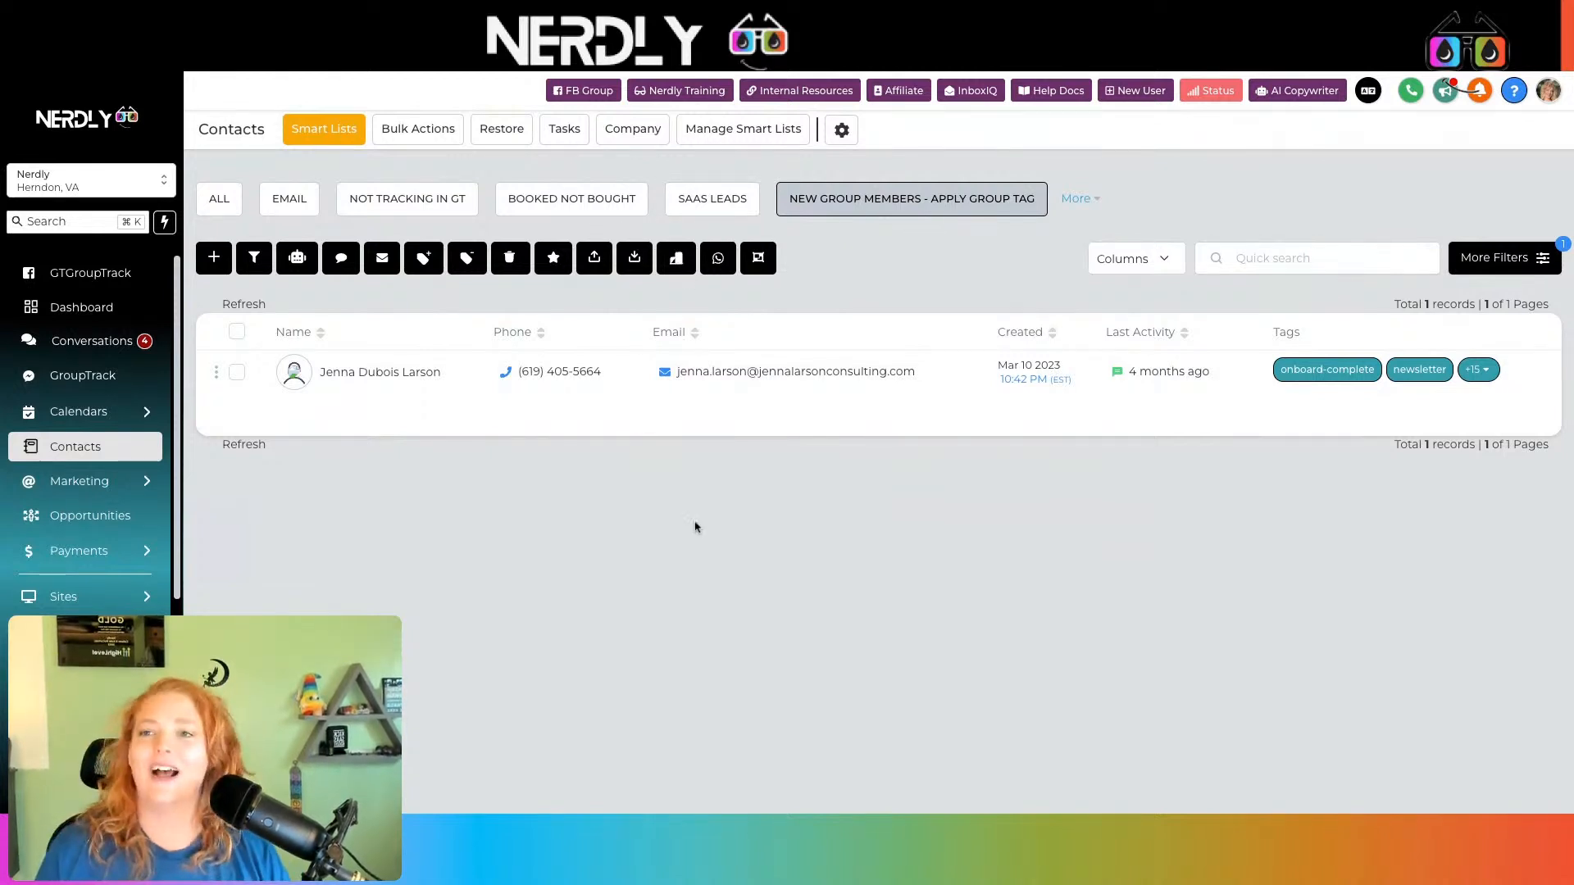
Step: In Nerdly, reload the "New Group Members - Apply Group Tag" smart list and add an AND condition on Tag to its filters
left_click(884, 206)
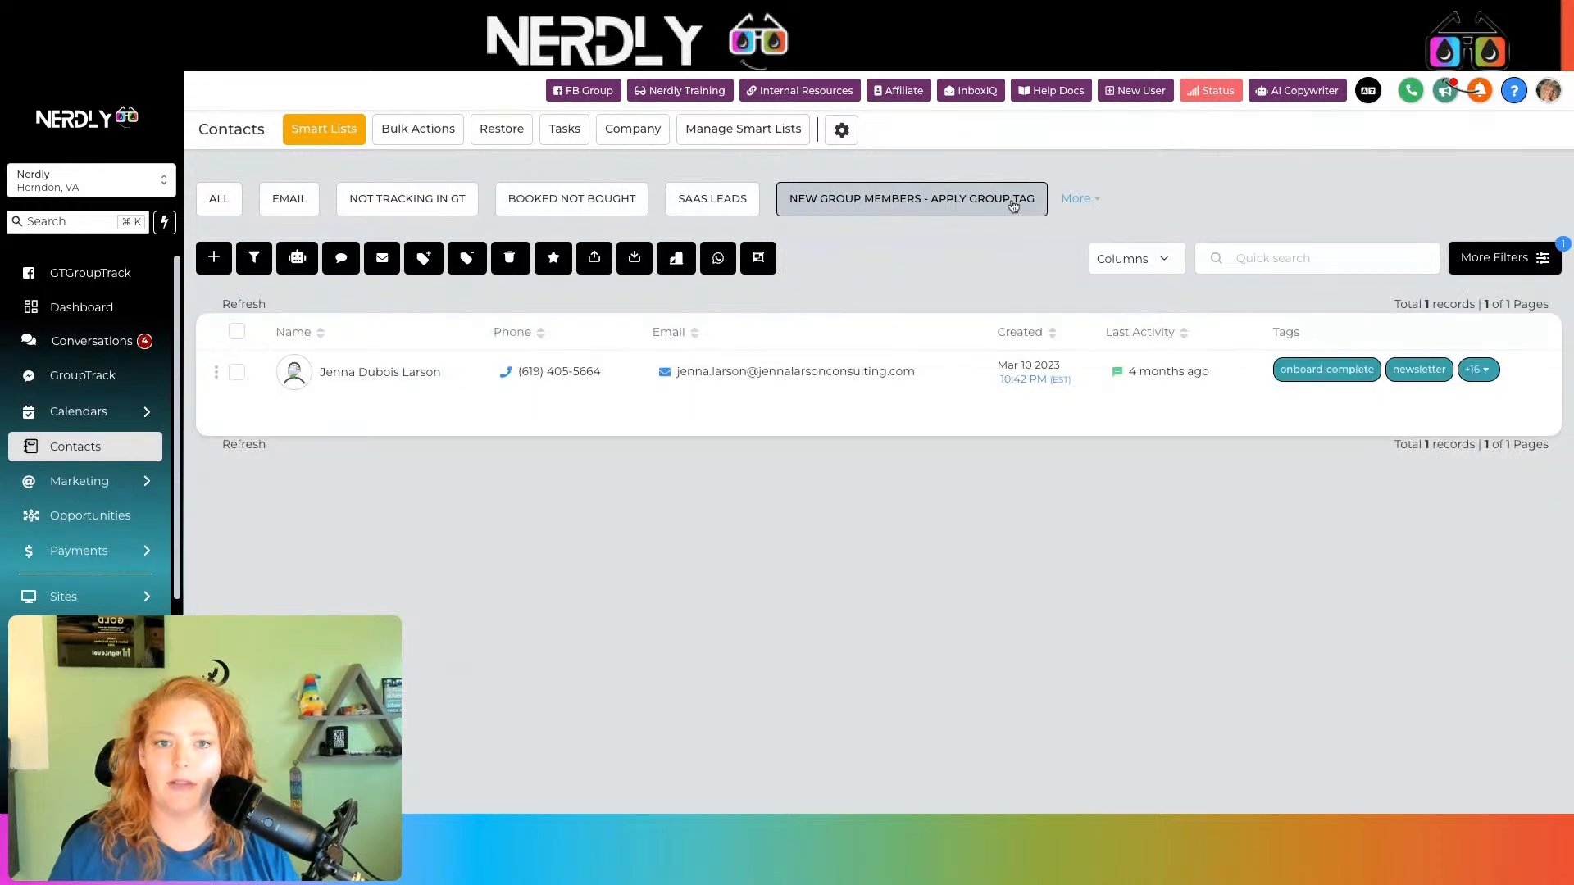
left_click(1543, 259)
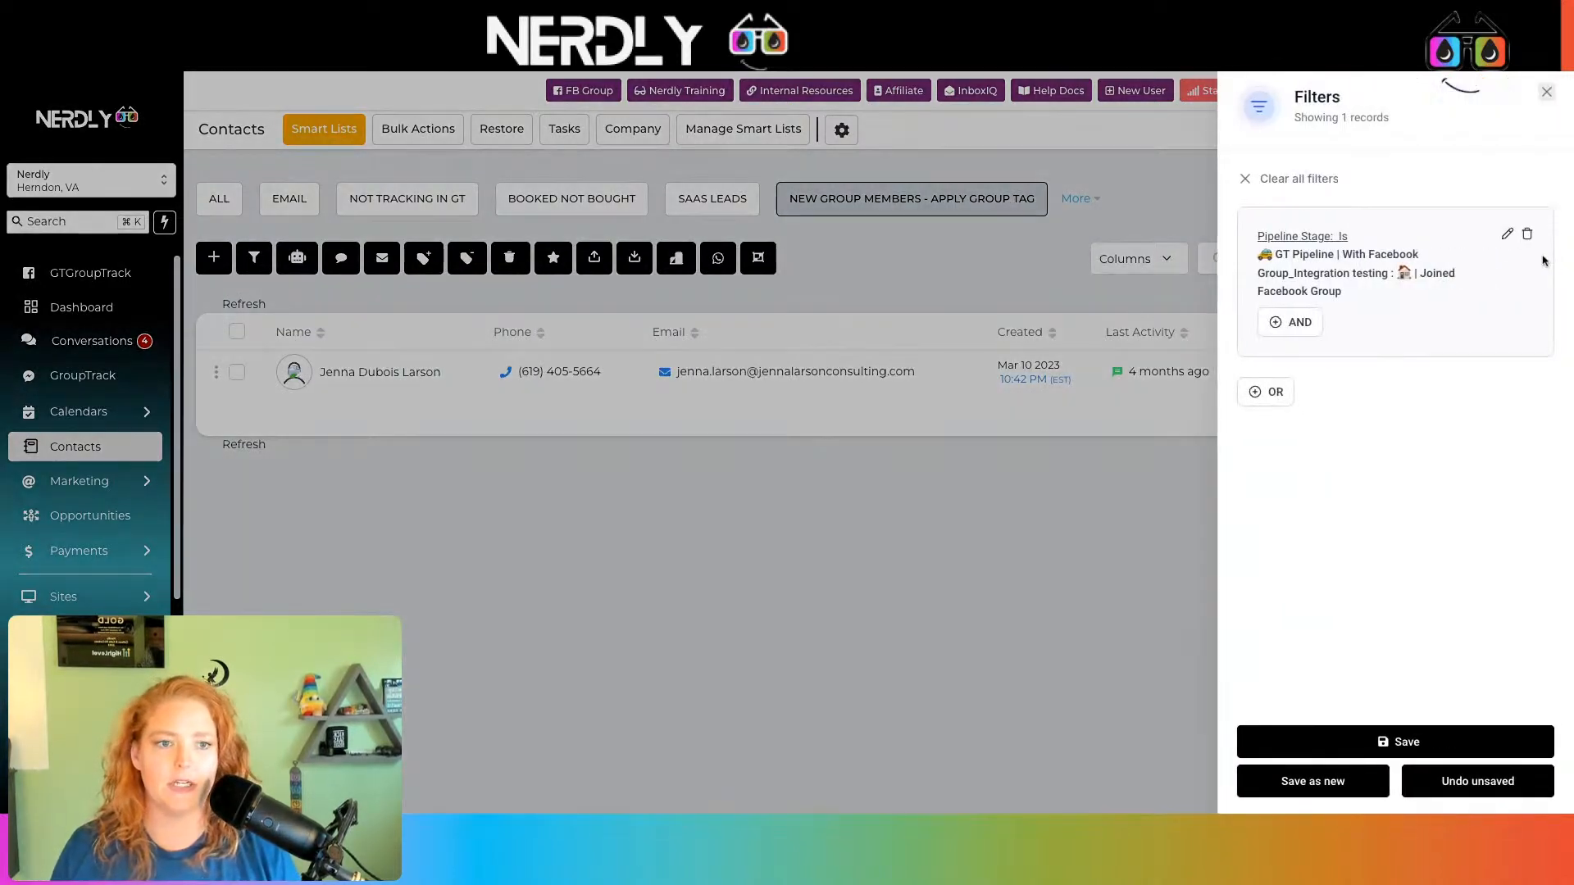
left_click(1290, 322)
left_click(1336, 229)
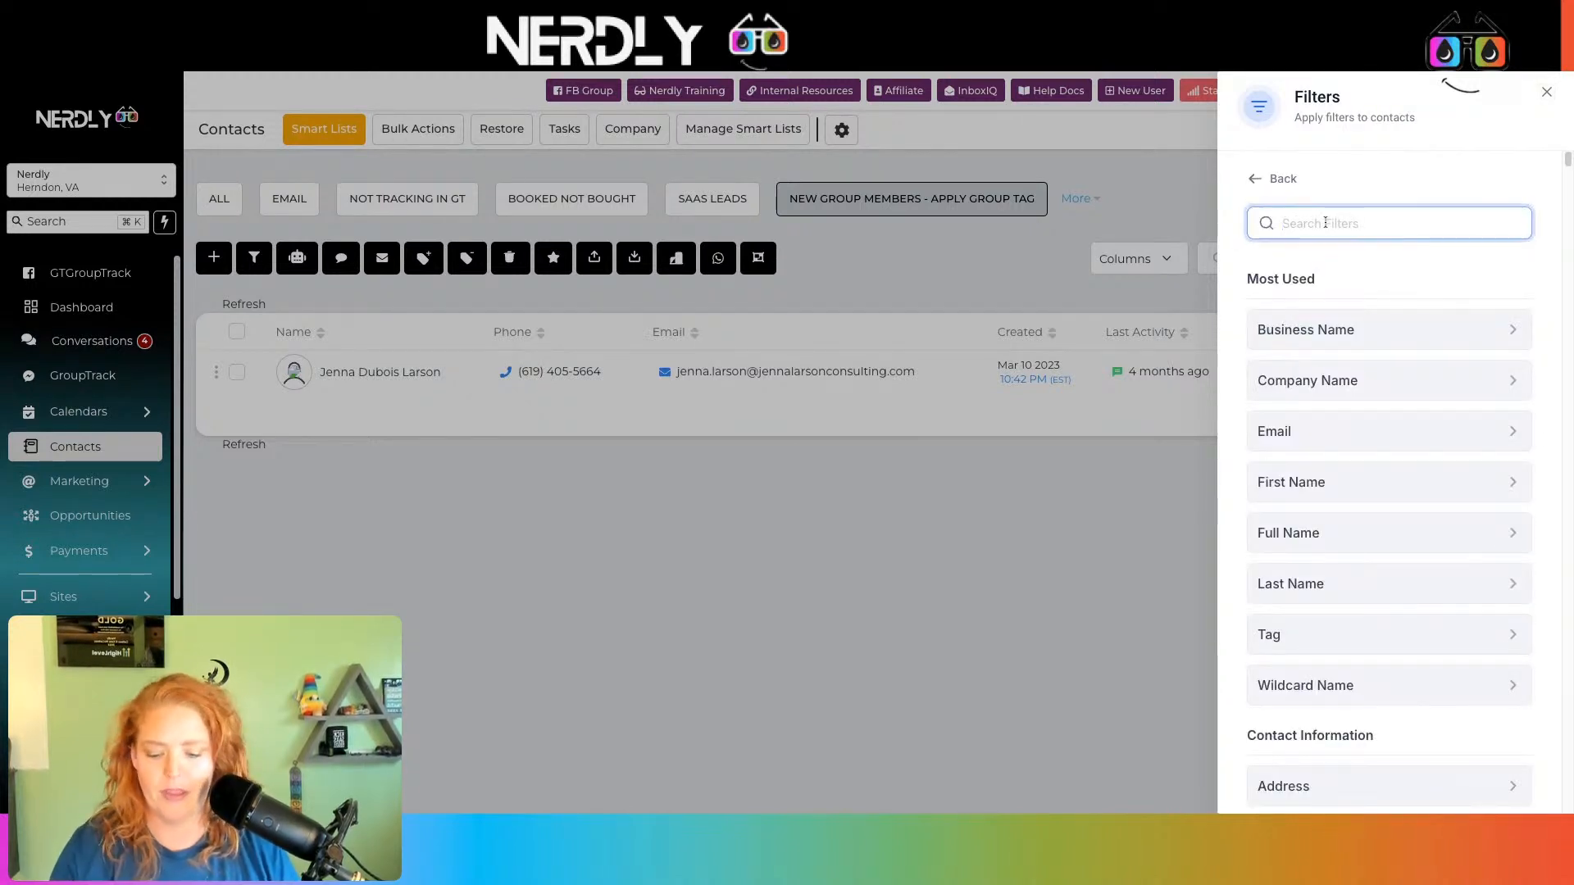
type("tag")
left_click(1345, 344)
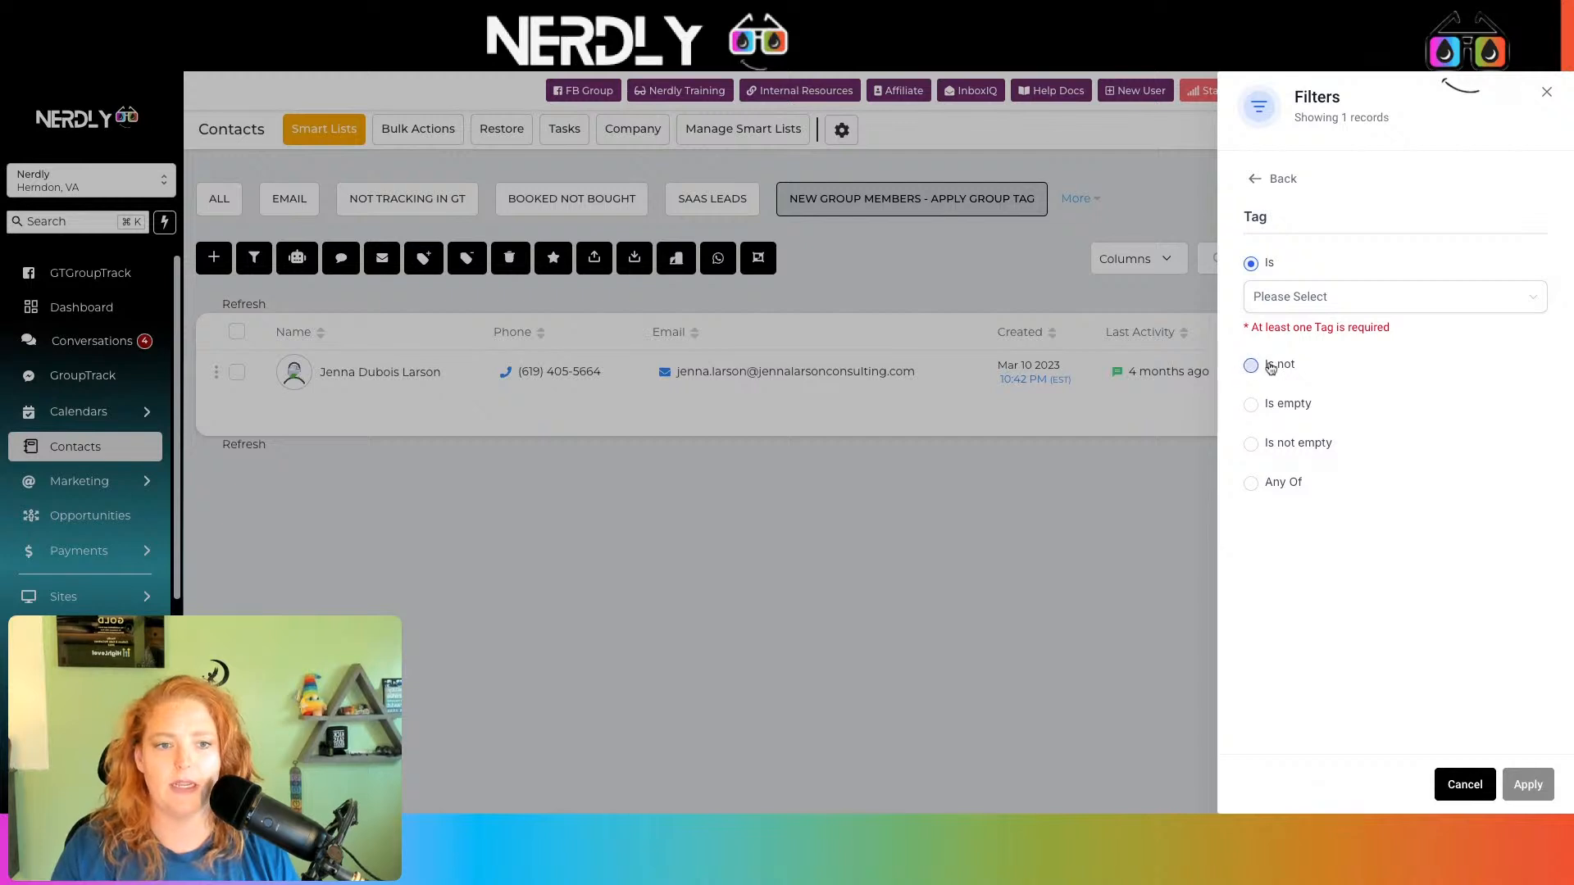
Step: Set the tag condition to Is not "mts - welcome series", apply it, and save the smart list's filters
left_click(1252, 366)
left_click(1330, 345)
type("mts")
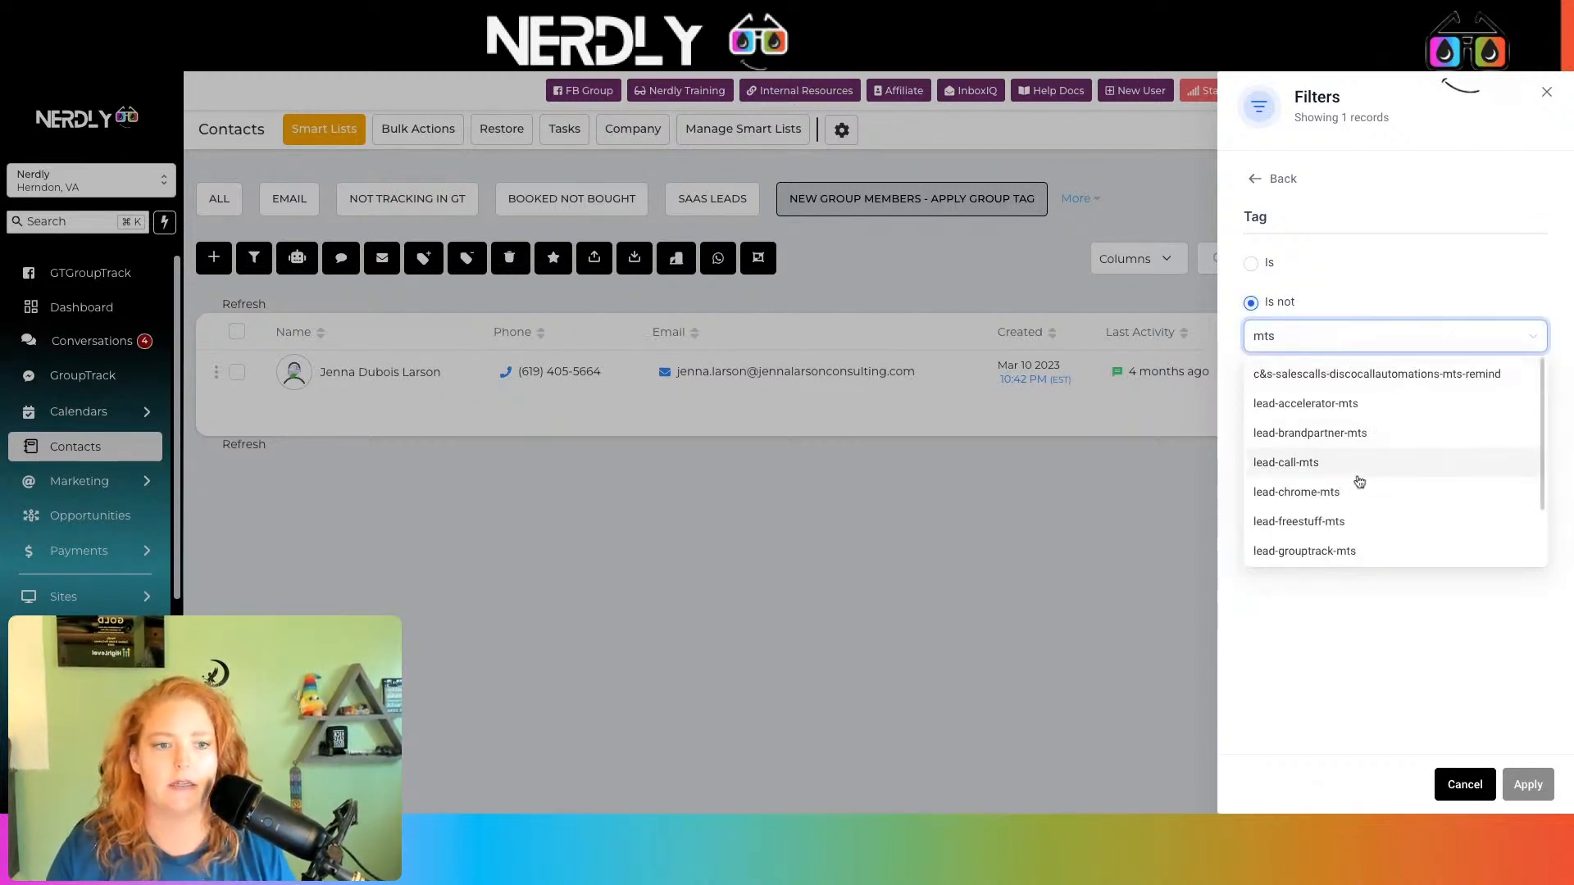
scroll(1357, 478, "down", 2)
scroll(1355, 484, "down", 2)
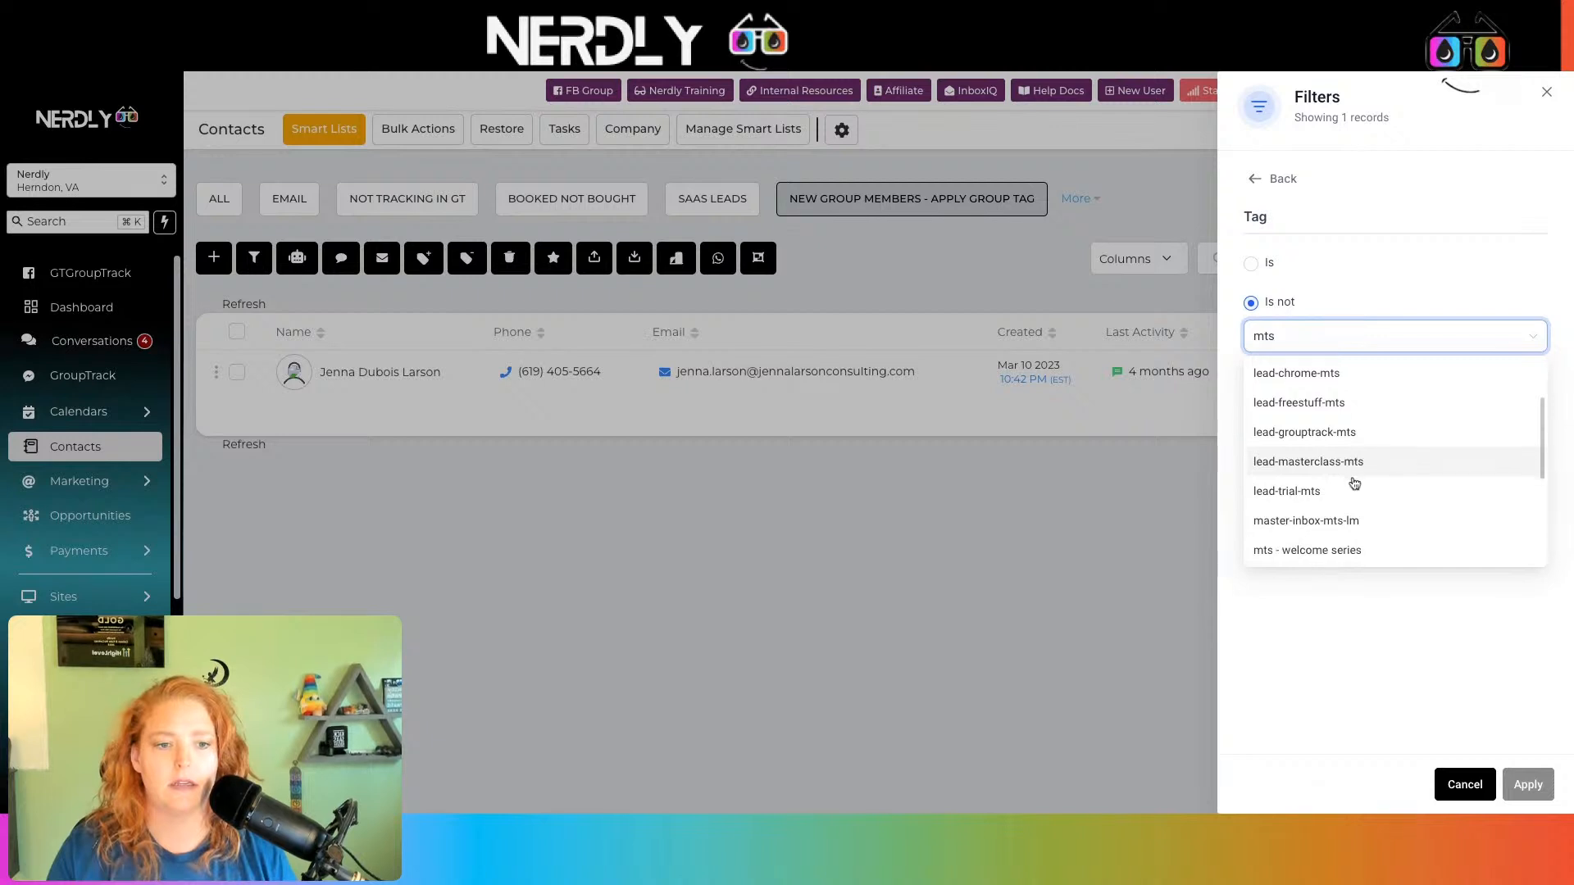
left_click(1342, 527)
left_click(1378, 625)
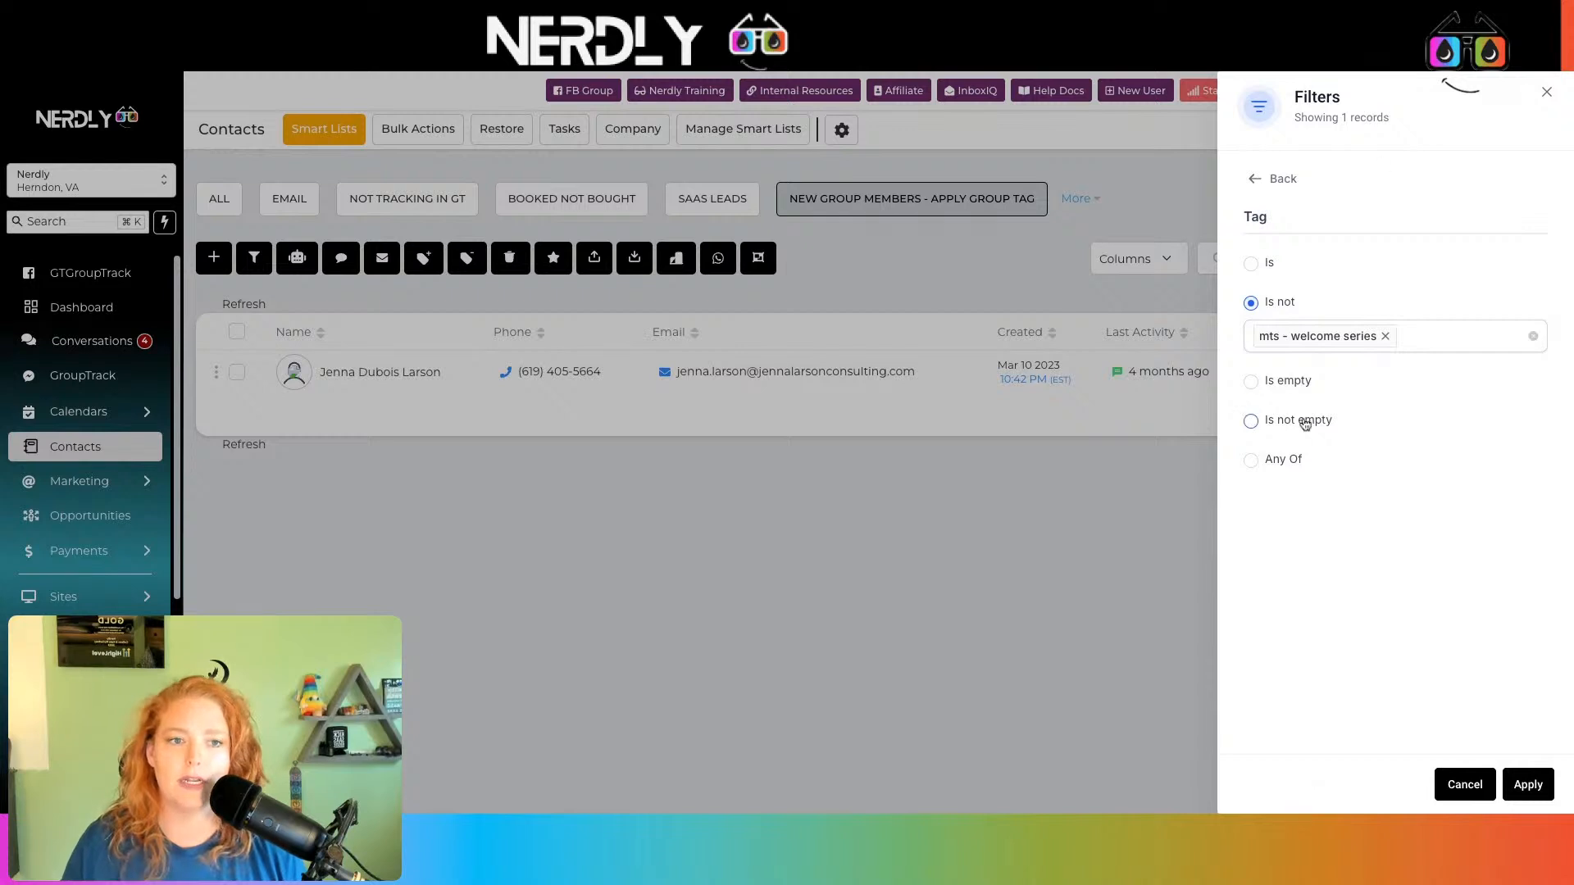
left_click(1527, 784)
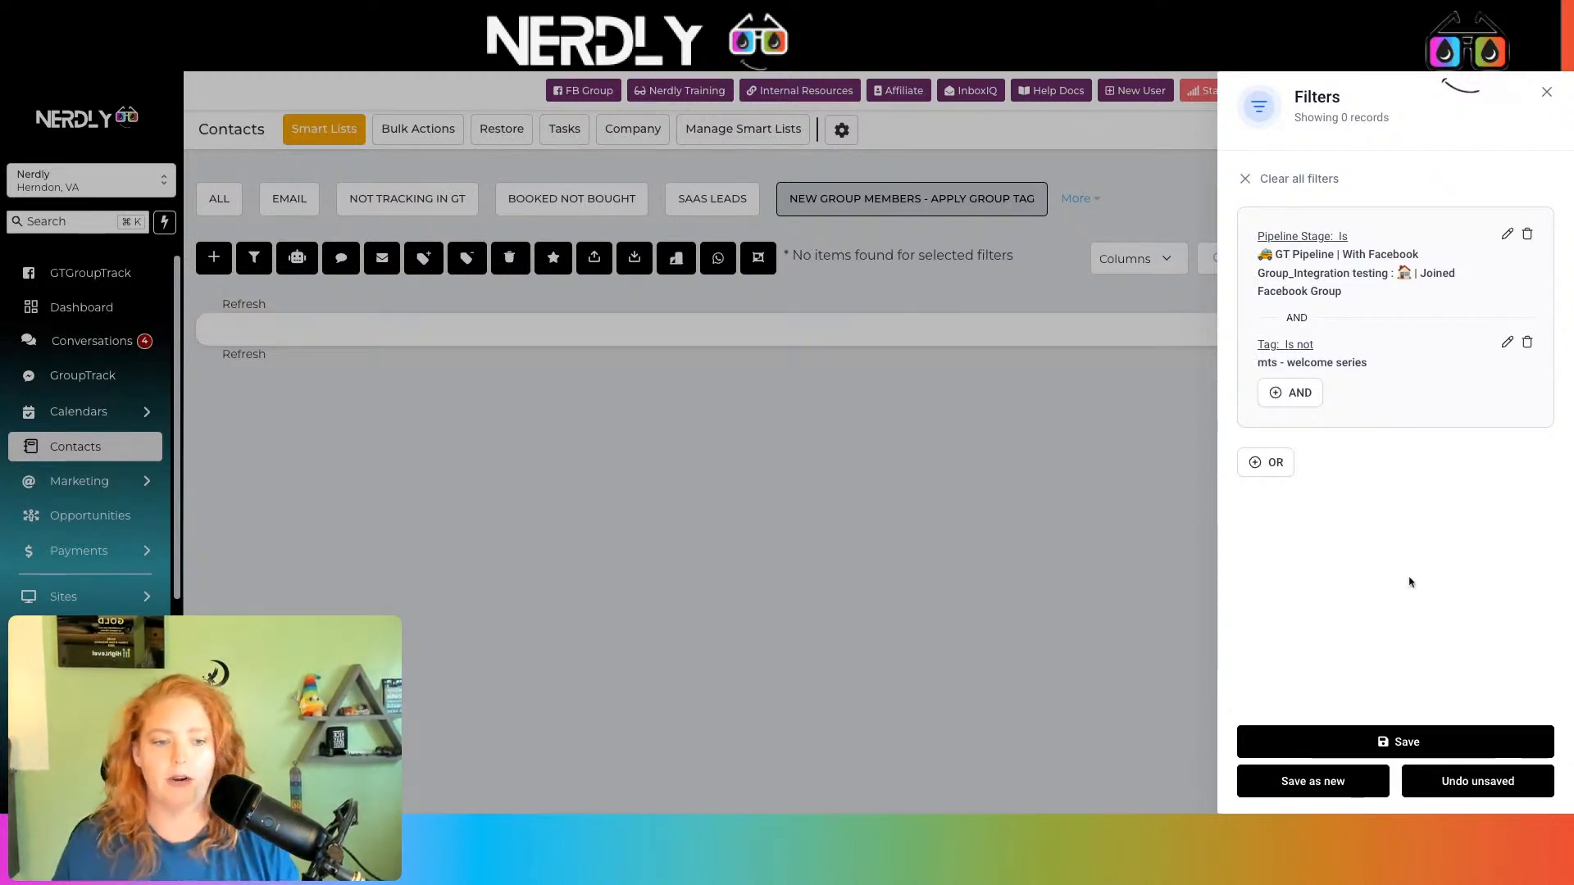
left_click(1445, 742)
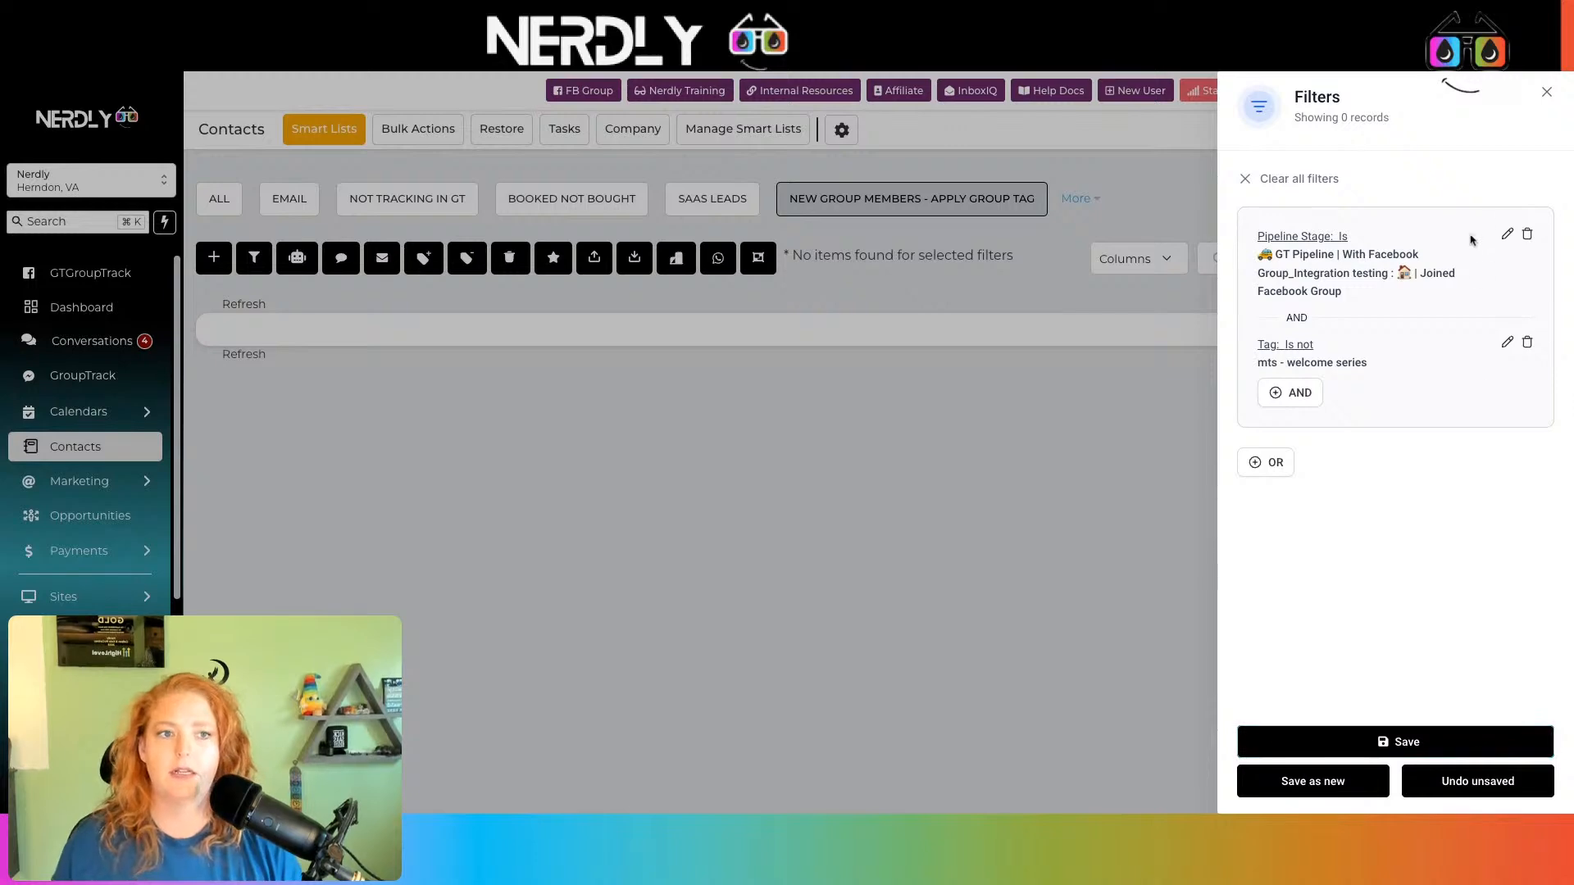
left_click(1547, 93)
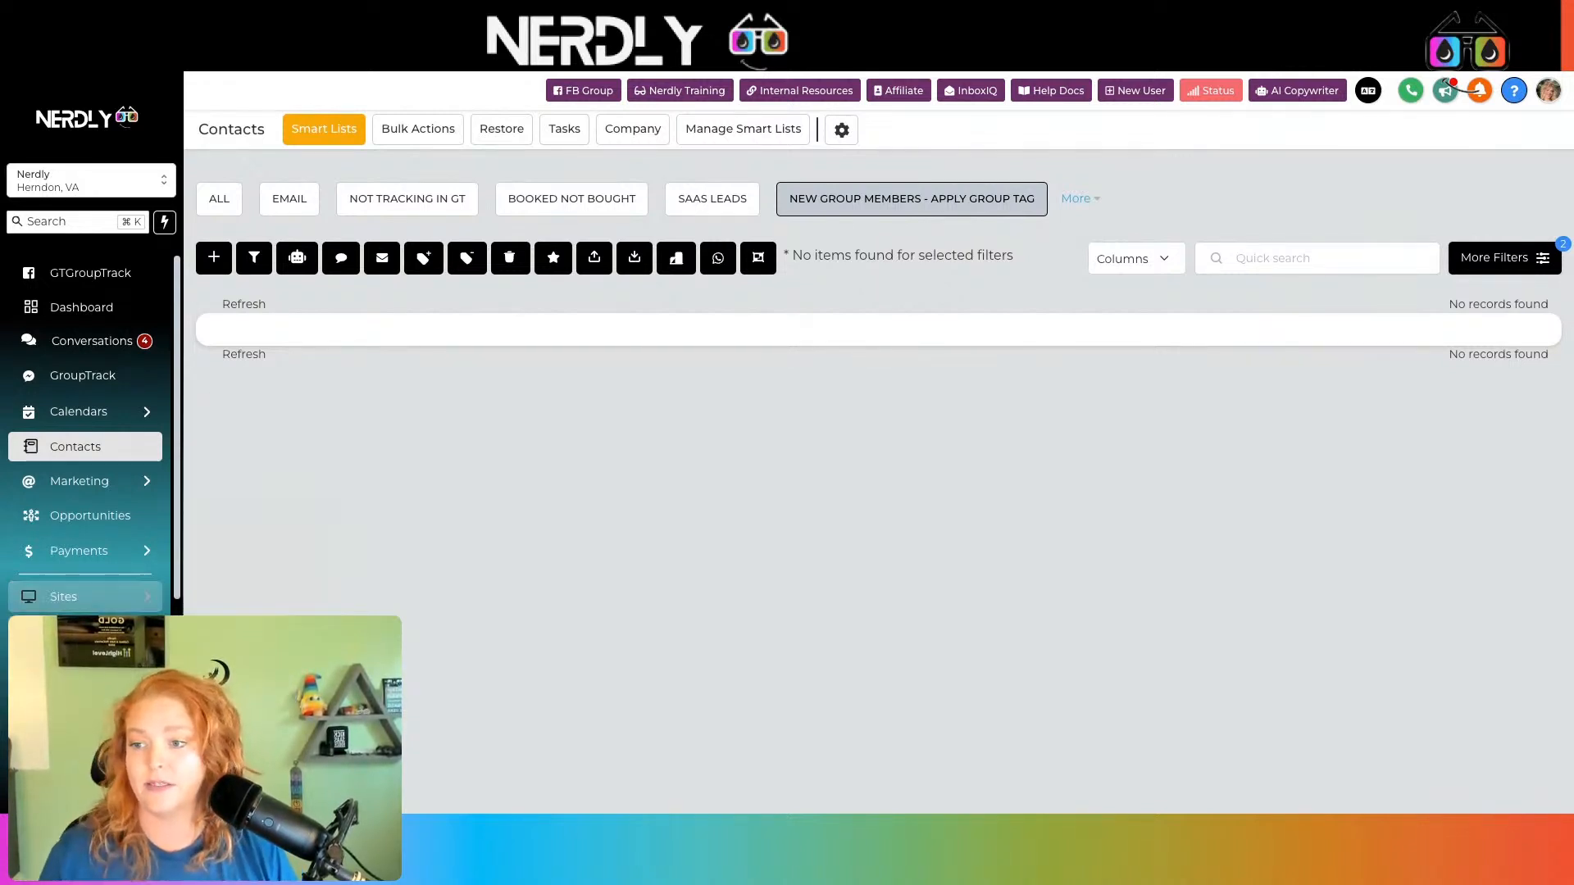
Step: Search the automation workflows for "welcome" and open "FB Group Welcome Series (update copy first)"
left_click(79, 632)
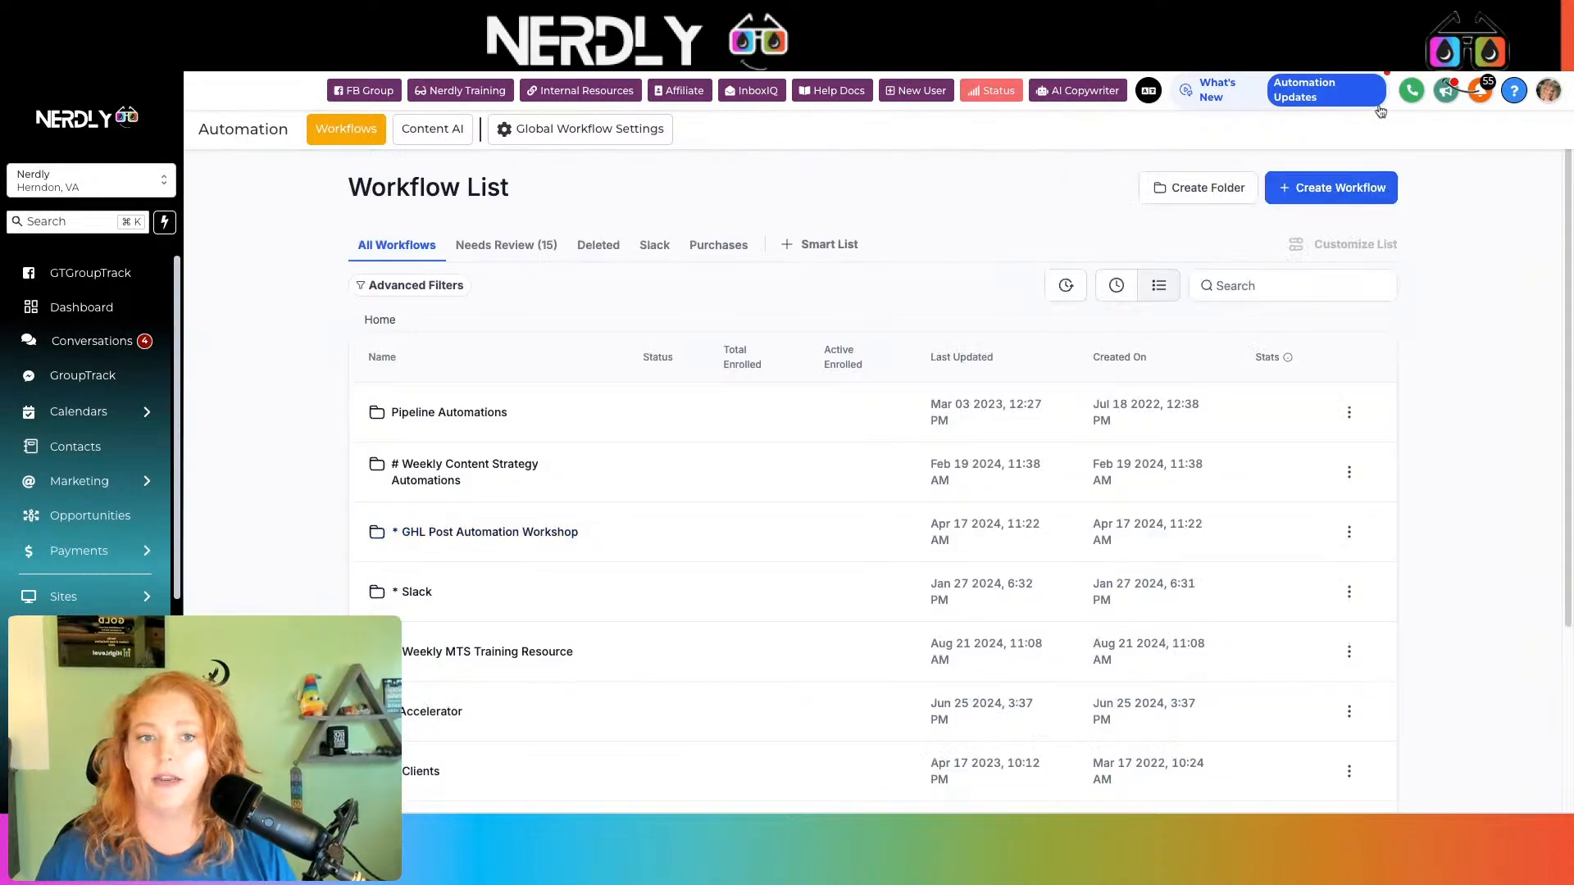
left_click(1247, 285)
type("welcome")
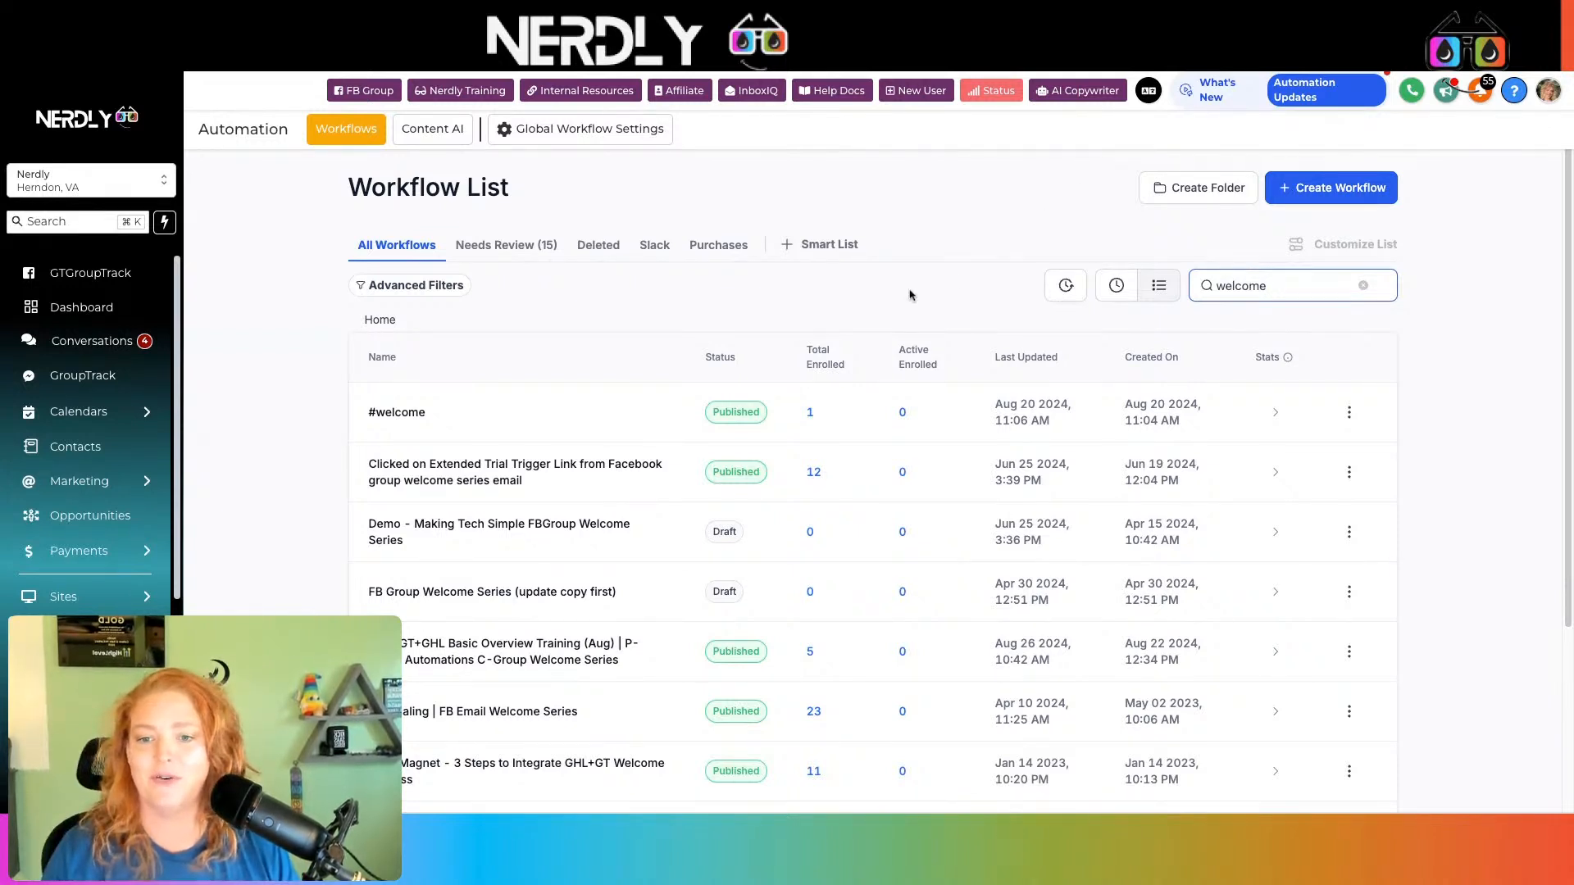
scroll(544, 525, "down", 1)
left_click(545, 518)
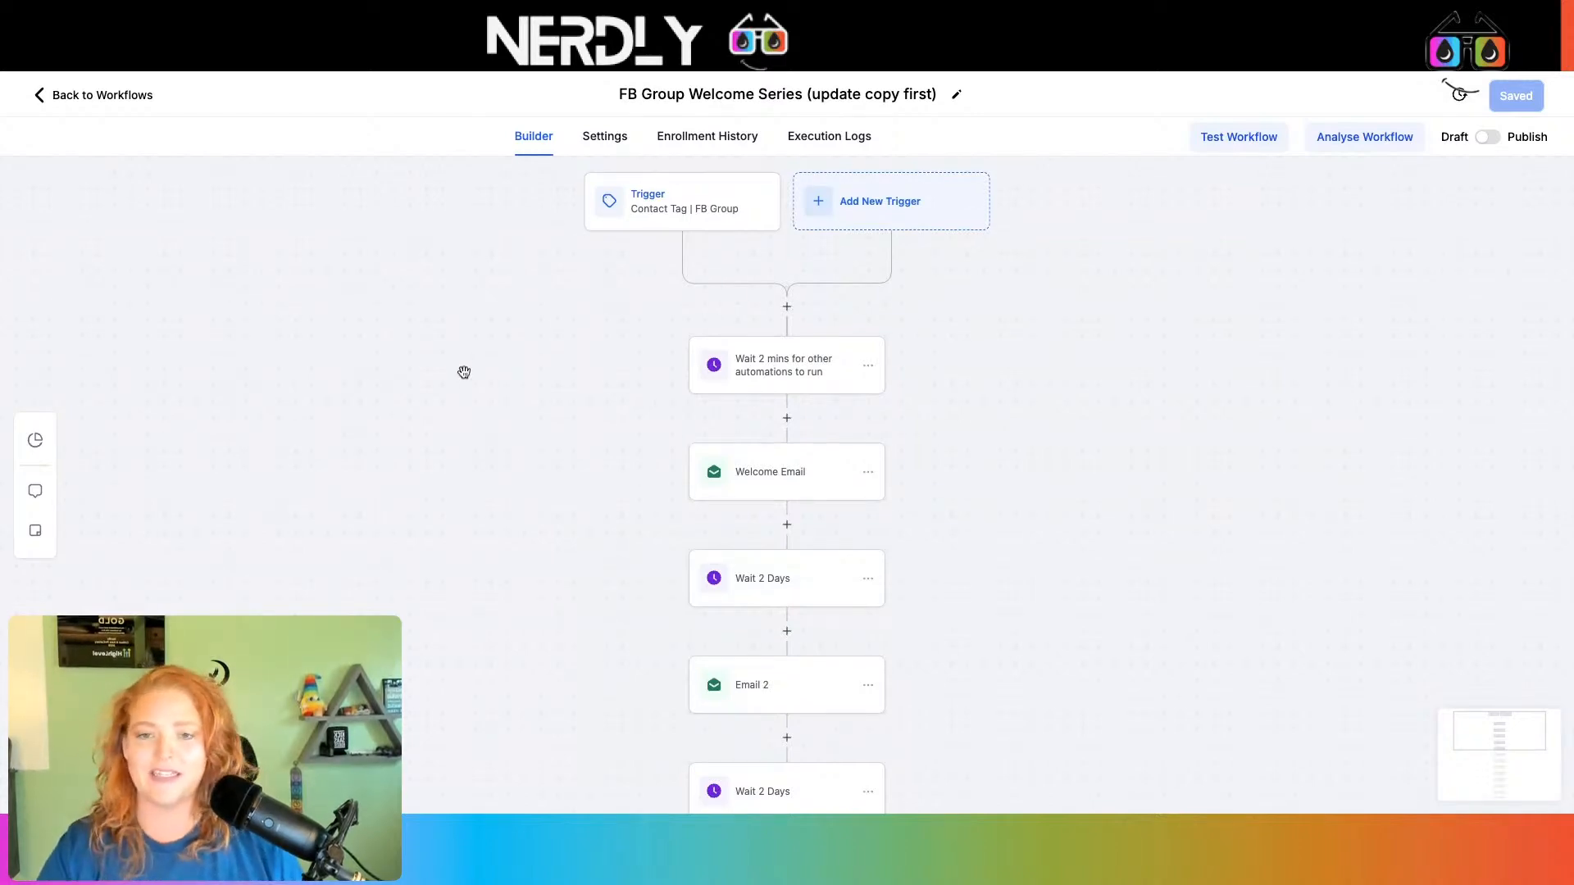
Step: Examine the Contact Tag | FB Group trigger and the Welcome Email's subject and message, closing both without saving
left_click(659, 211)
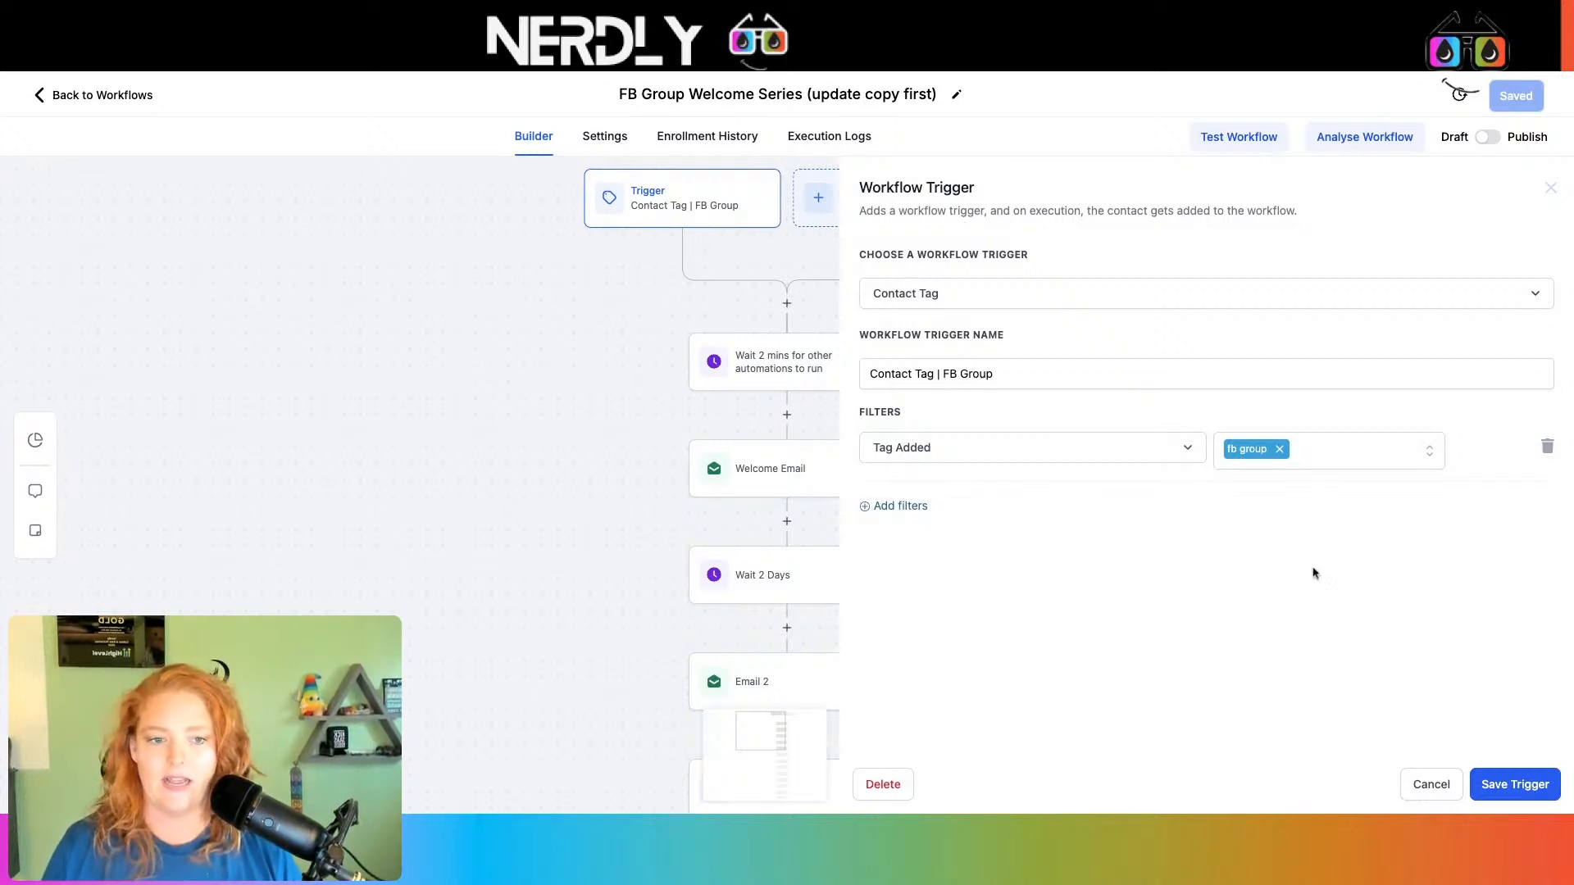
left_click(1414, 786)
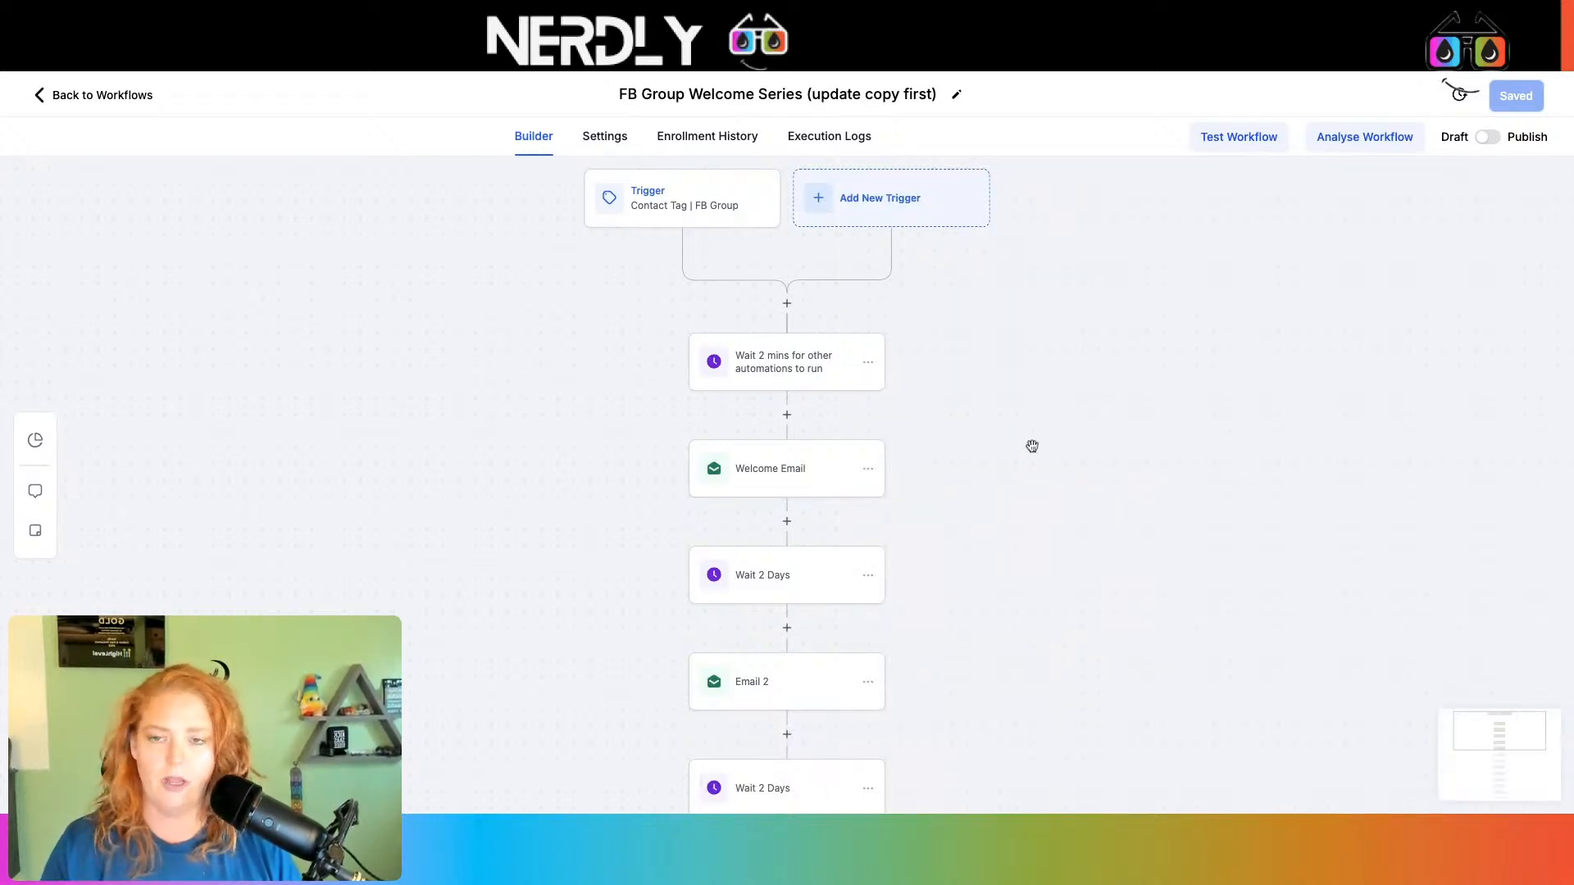
left_click(758, 468)
scroll(1294, 372, "down", 3)
left_click(1221, 332)
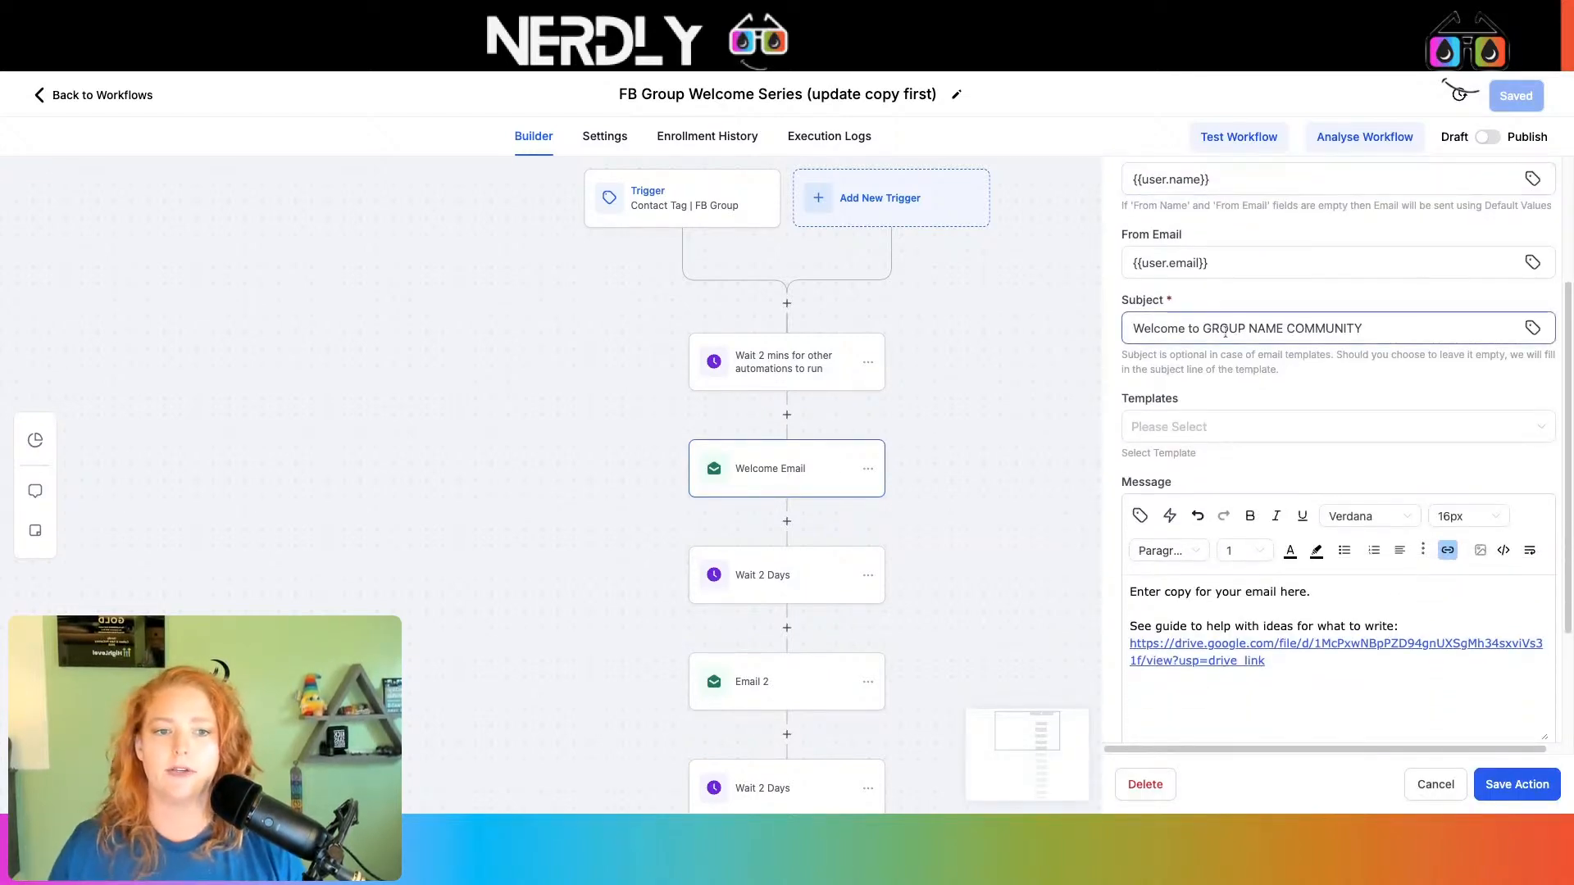
scroll(1398, 332, "down", 1)
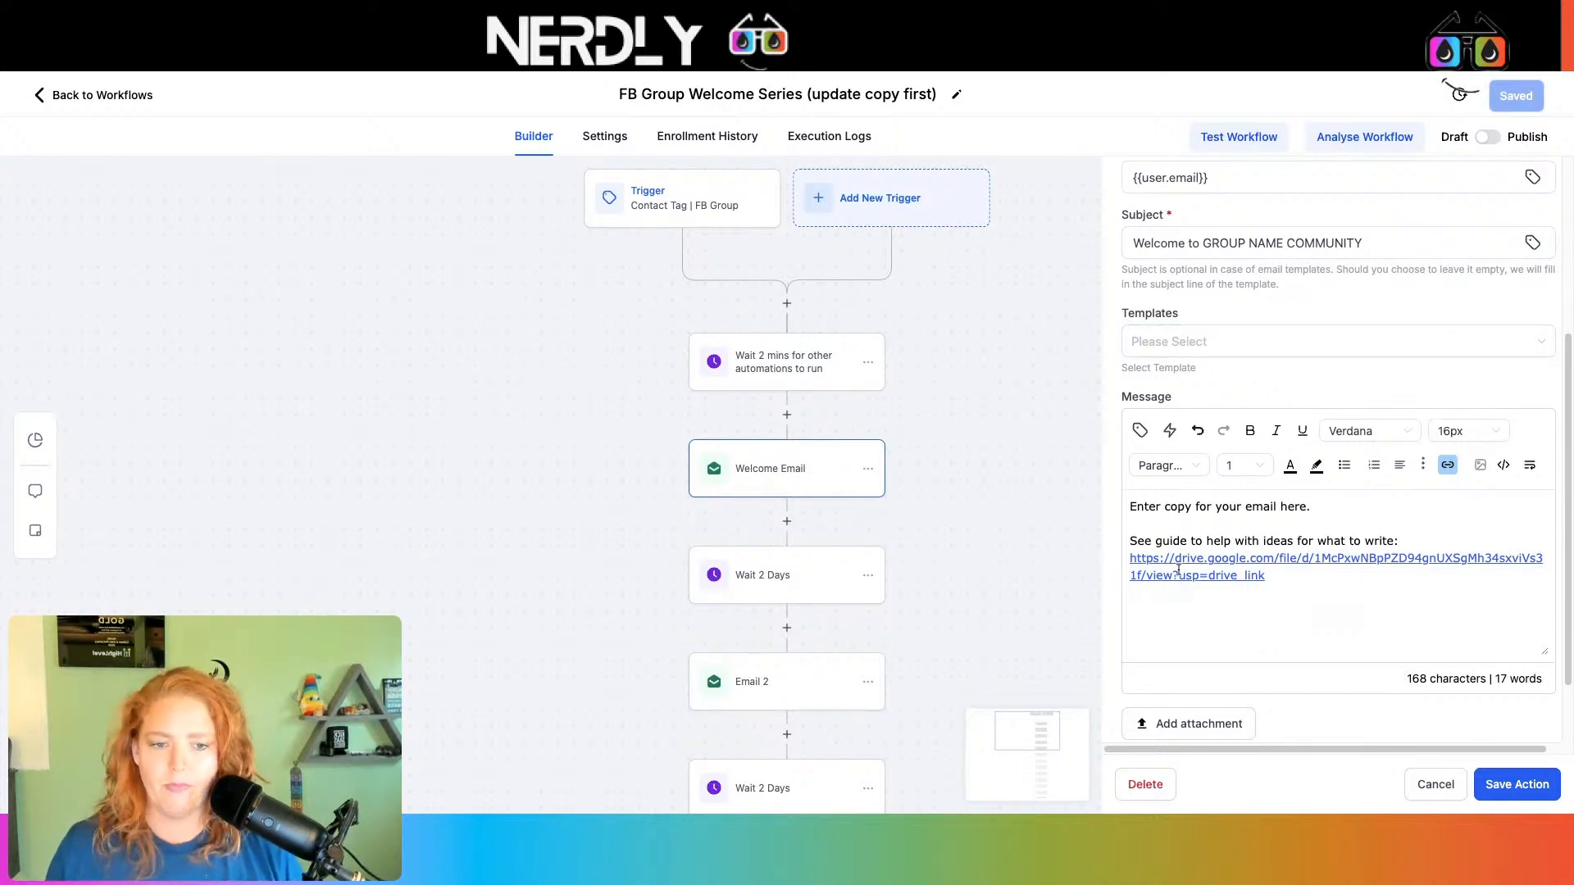
scroll(1179, 568, "down", 1)
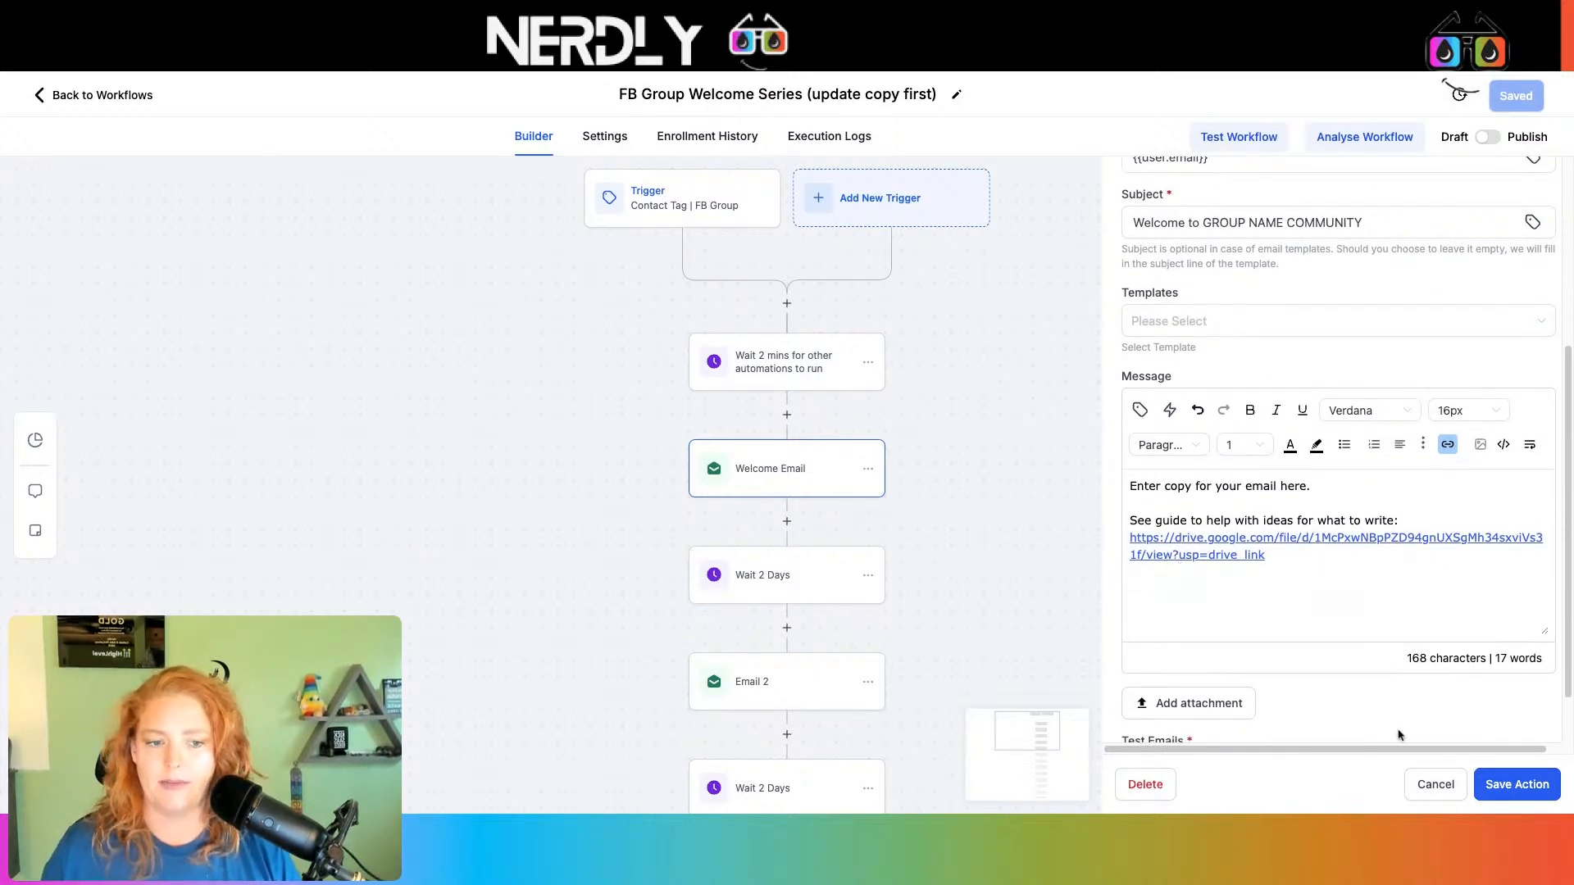
left_click(1434, 784)
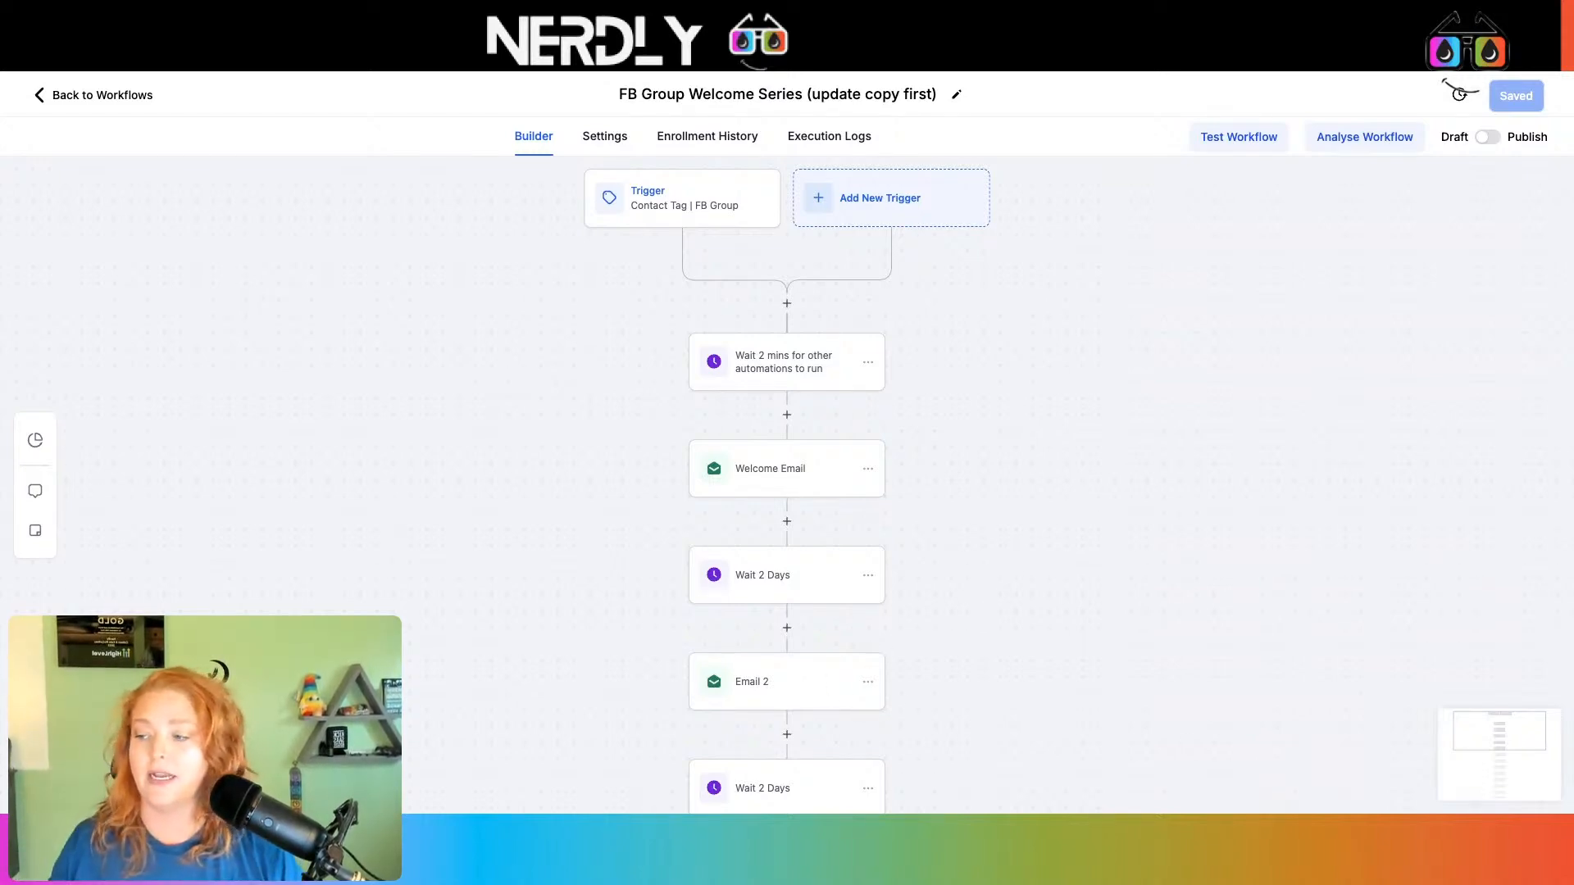
Step: Look through the workflow's remaining wait and email steps and examine the message of Email 5, closing it without saving
scroll(959, 362, "down", 1)
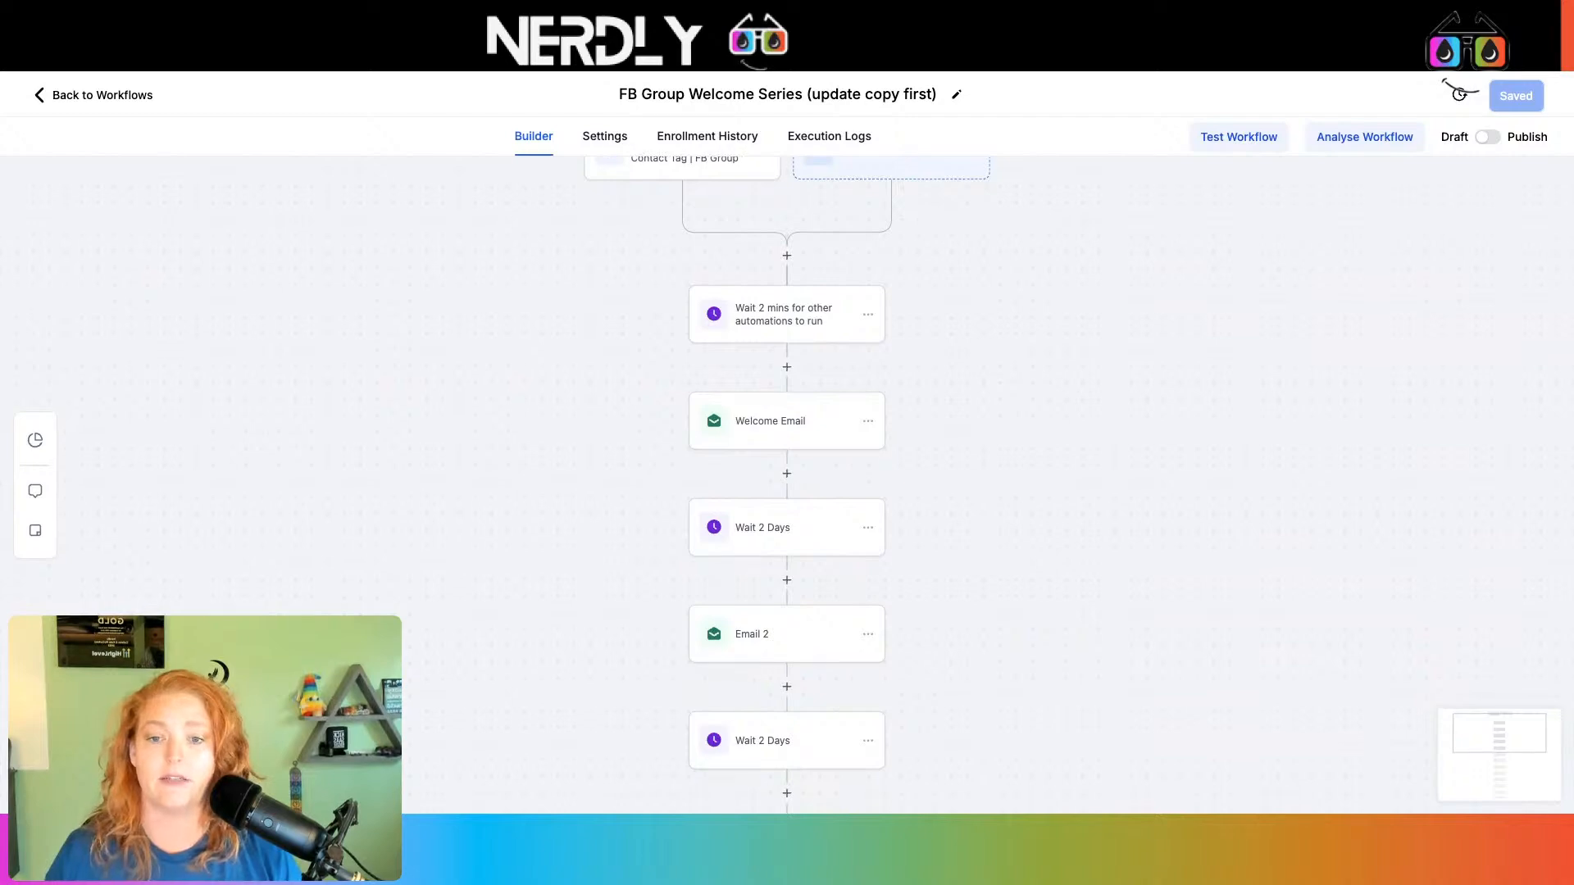
scroll(777, 522, "down", 1)
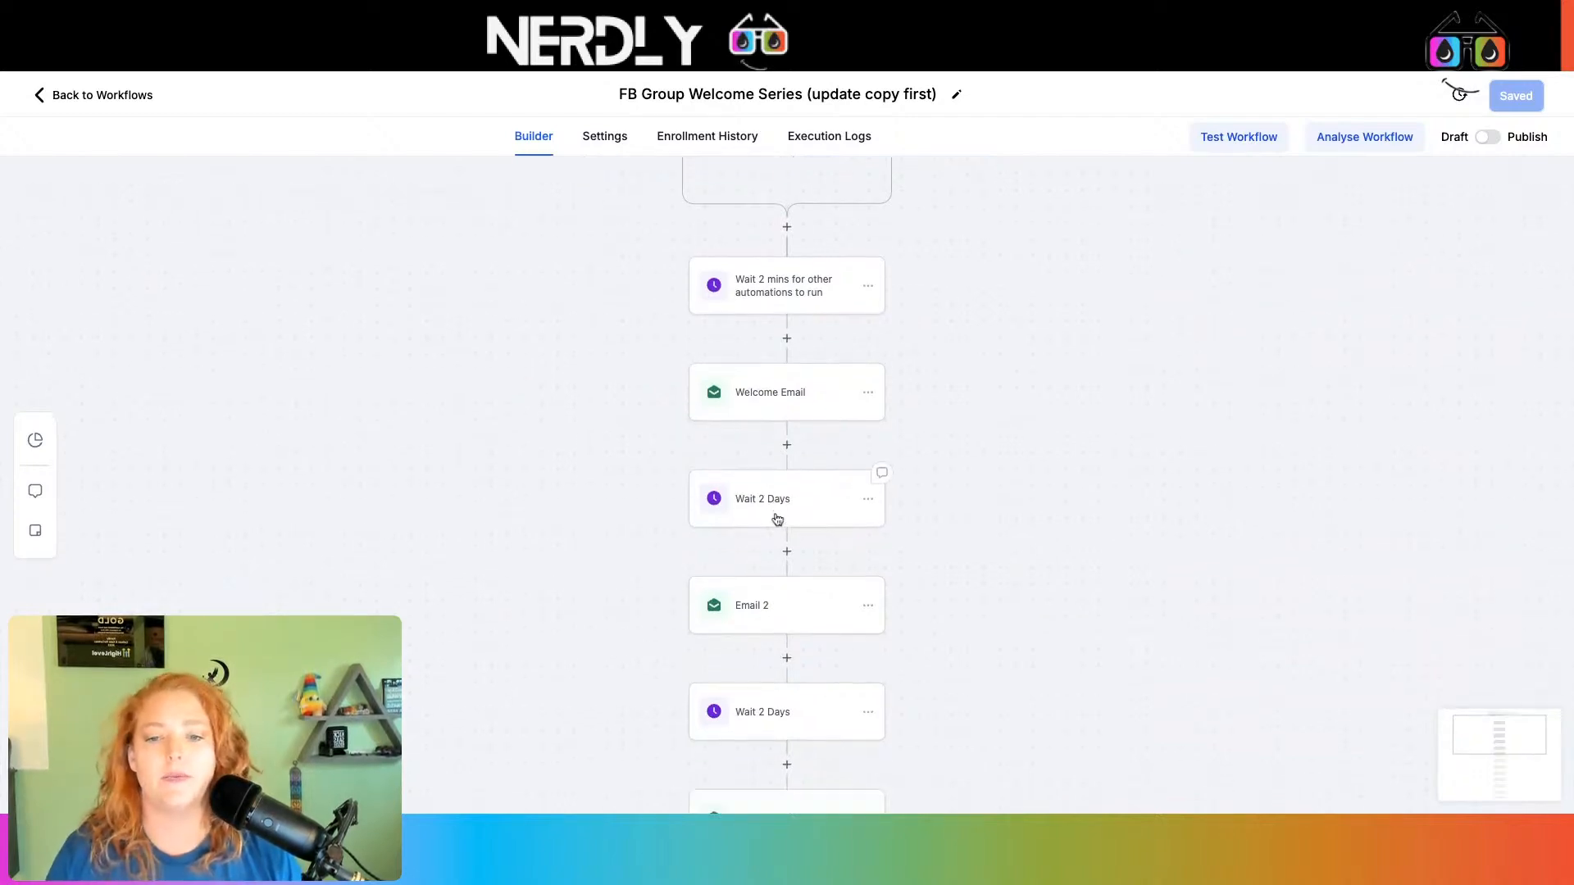
scroll(778, 616, "down", 5)
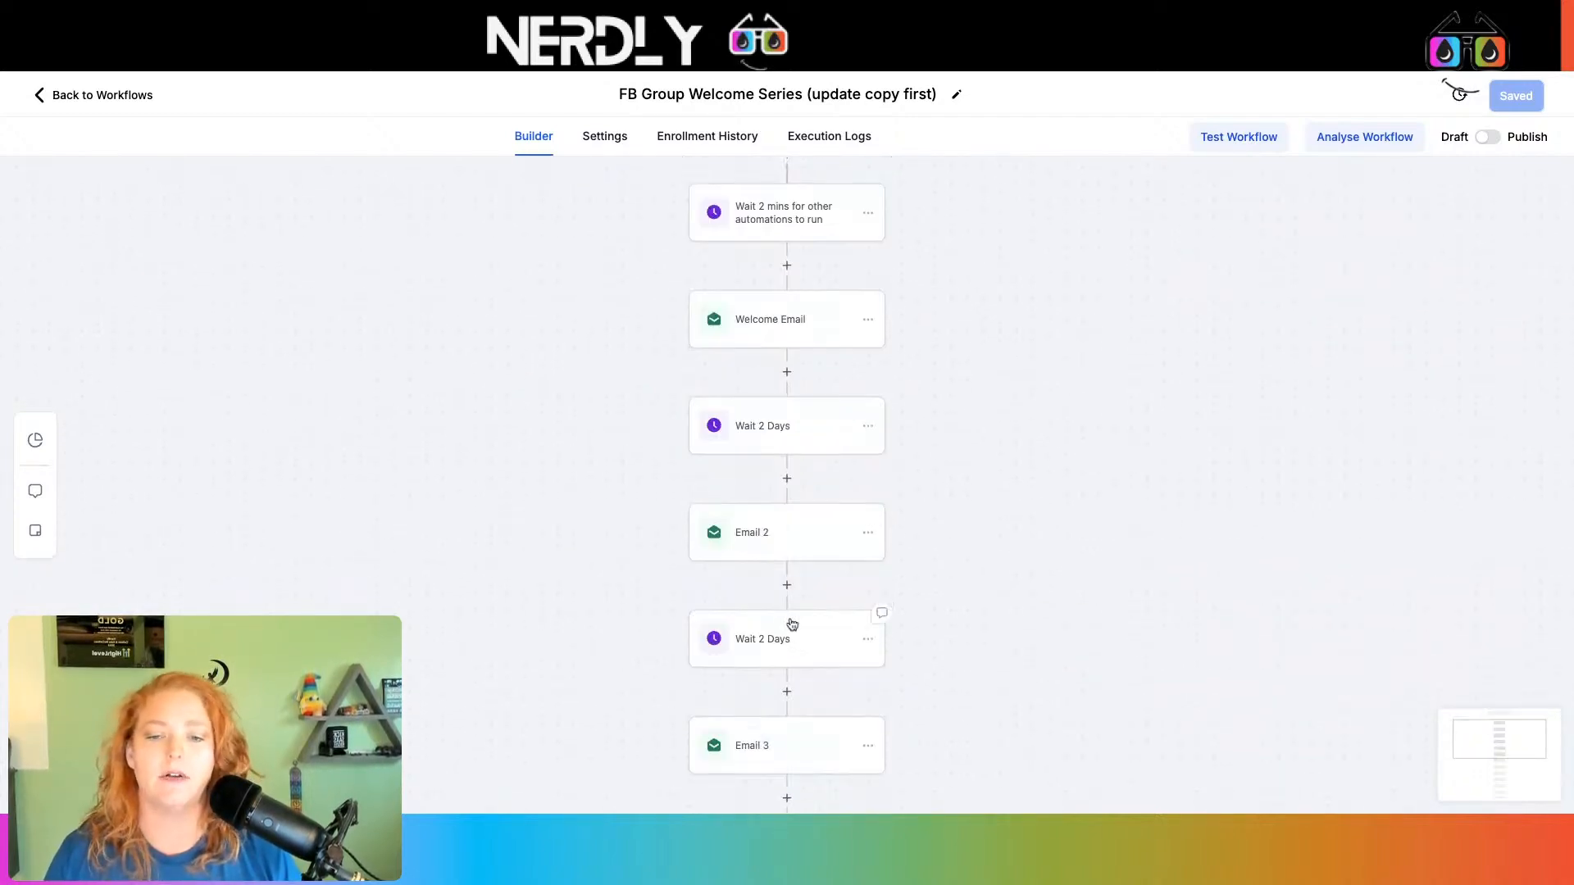
scroll(779, 611, "down", 8)
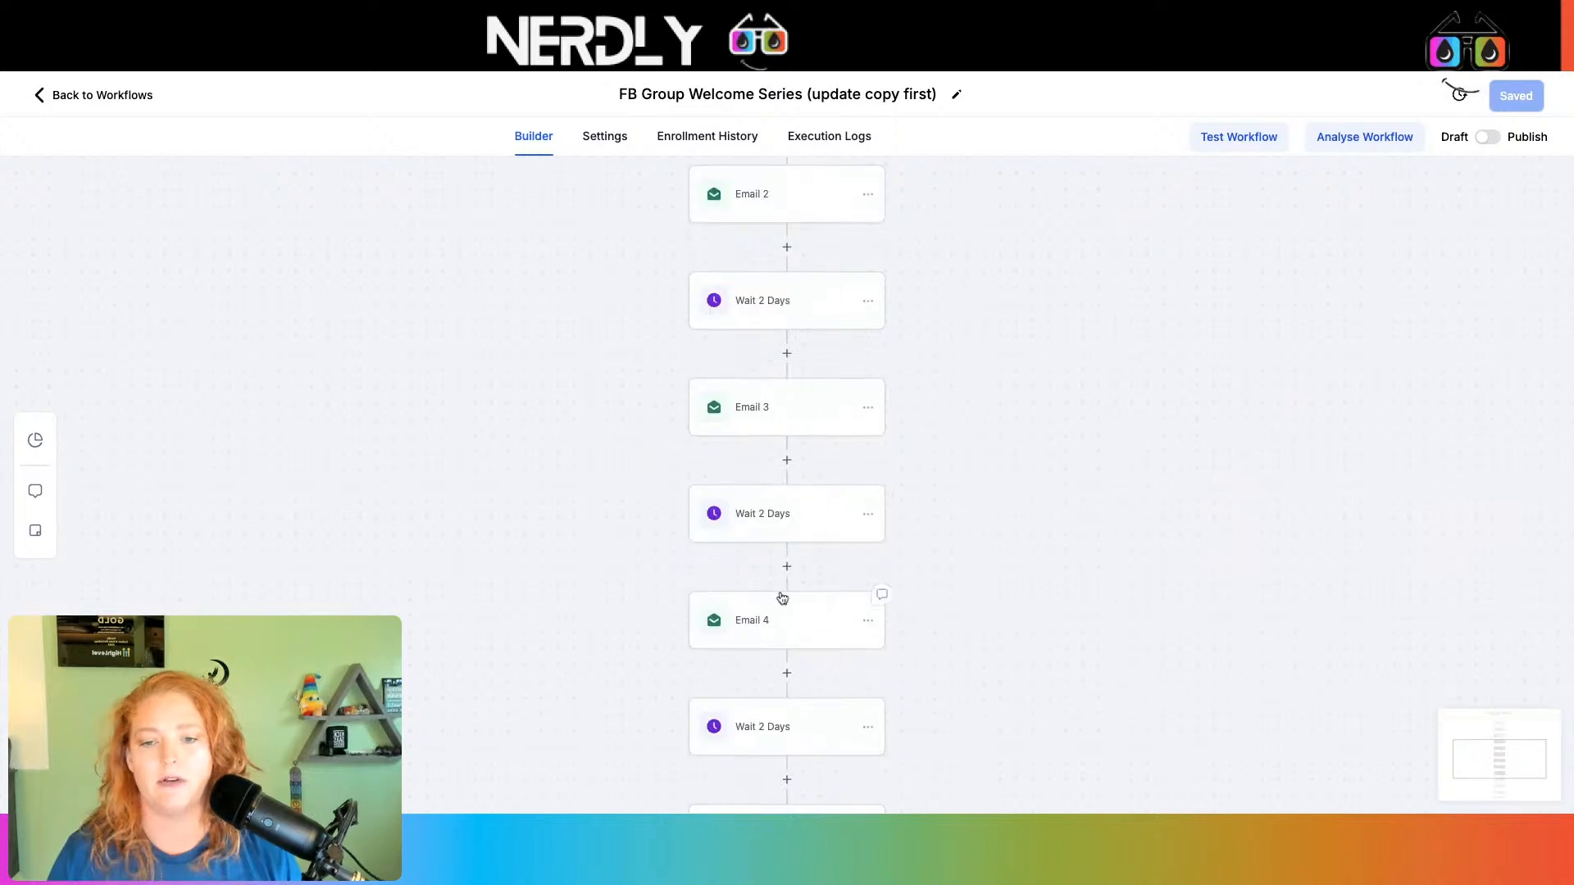
scroll(781, 597, "up", 1)
scroll(781, 596, "down", 10)
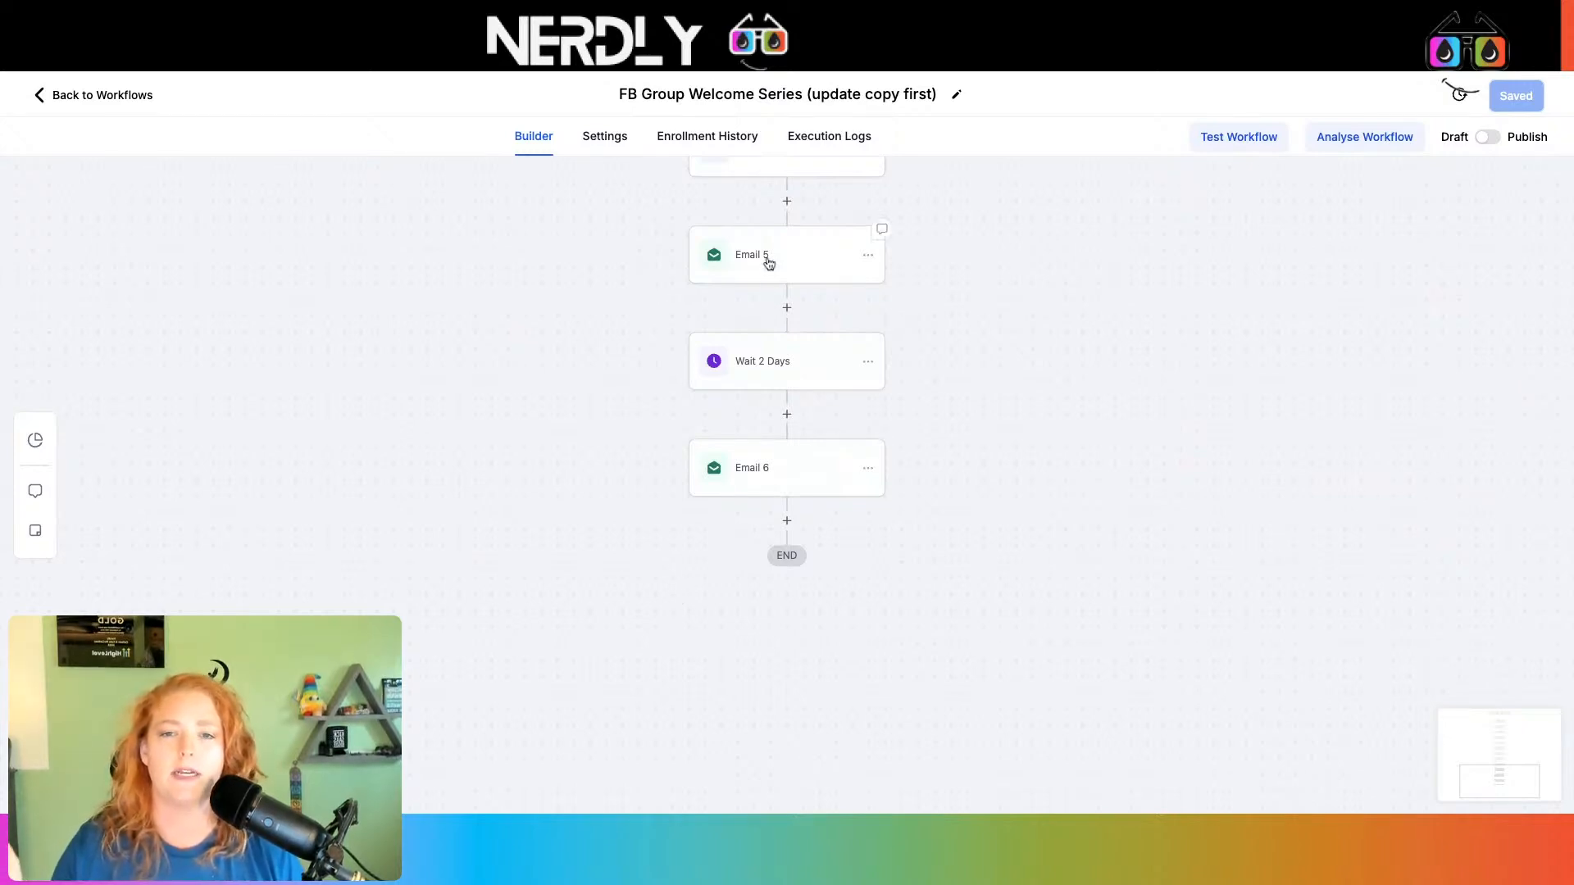
scroll(770, 261, "up", 1)
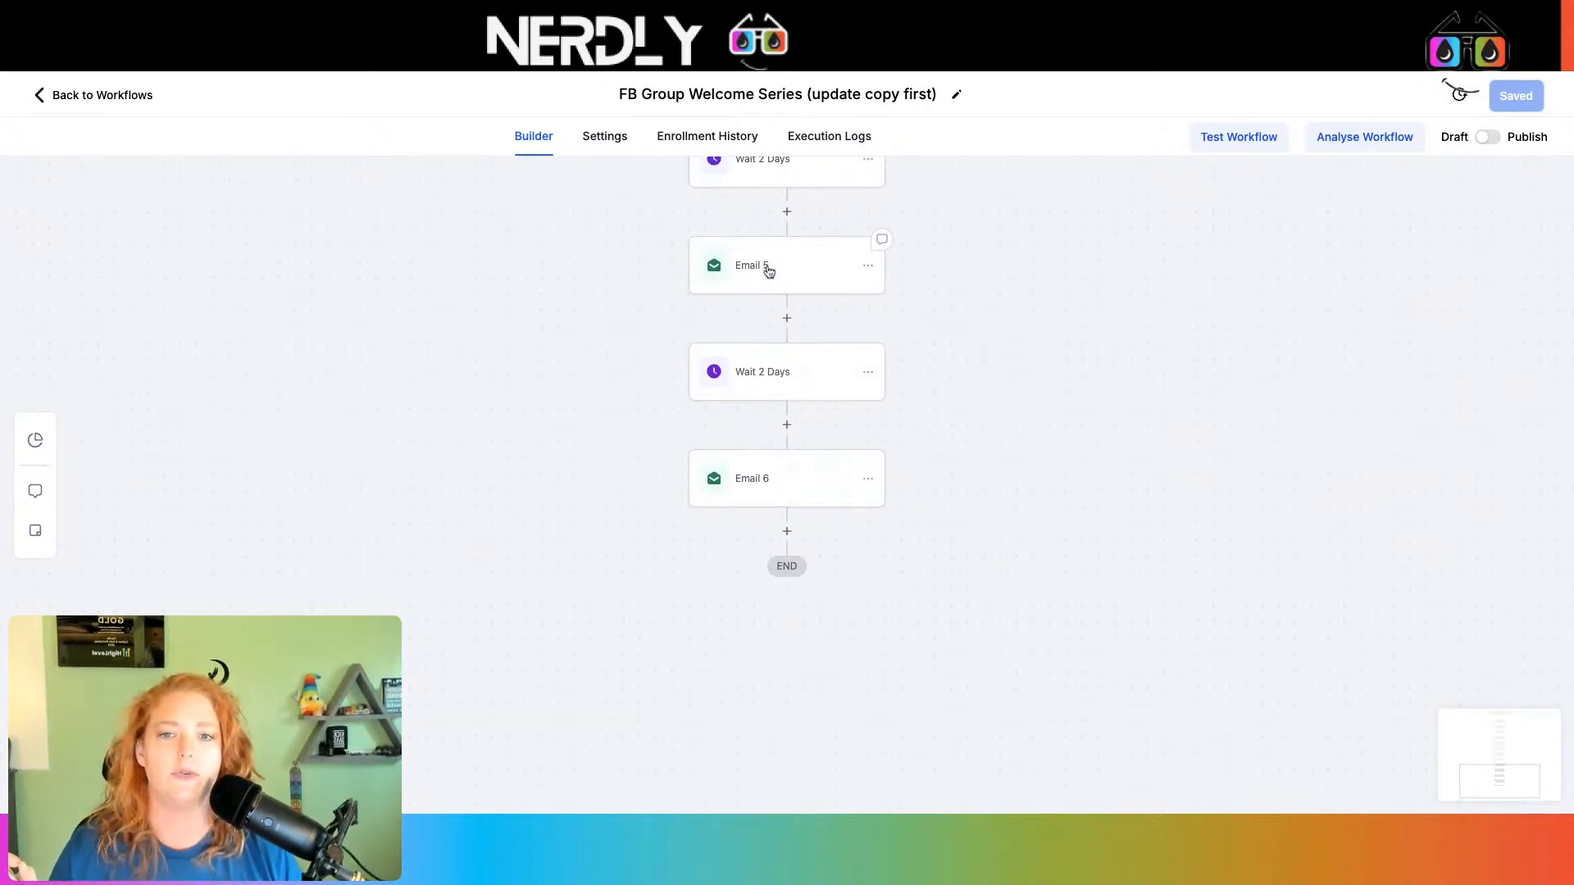
left_click(766, 267)
scroll(1282, 544, "down", 5)
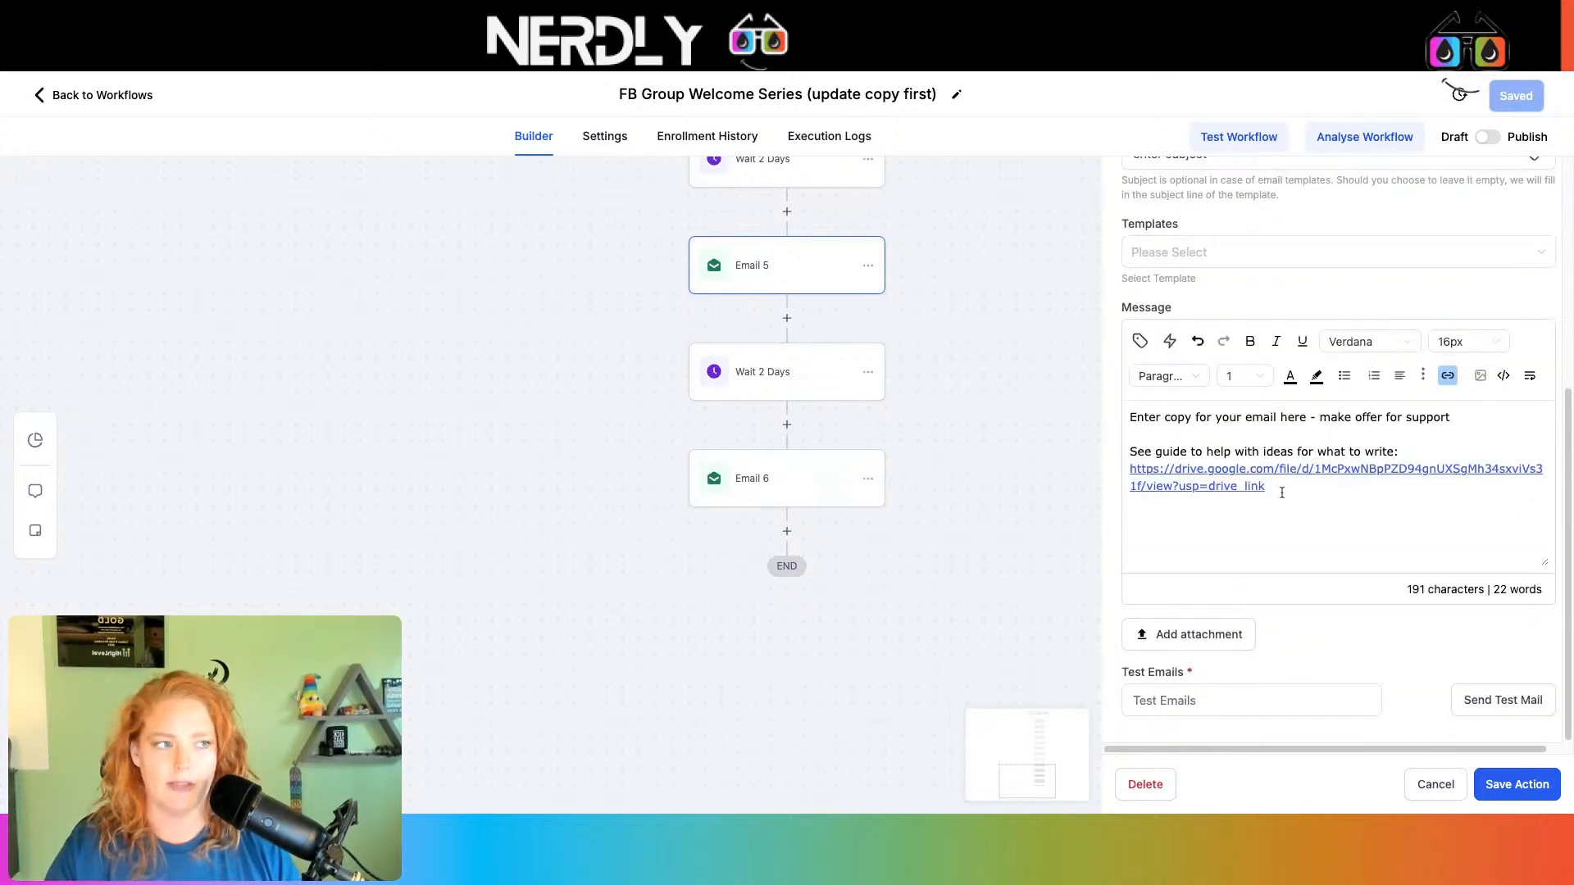
left_click(1435, 784)
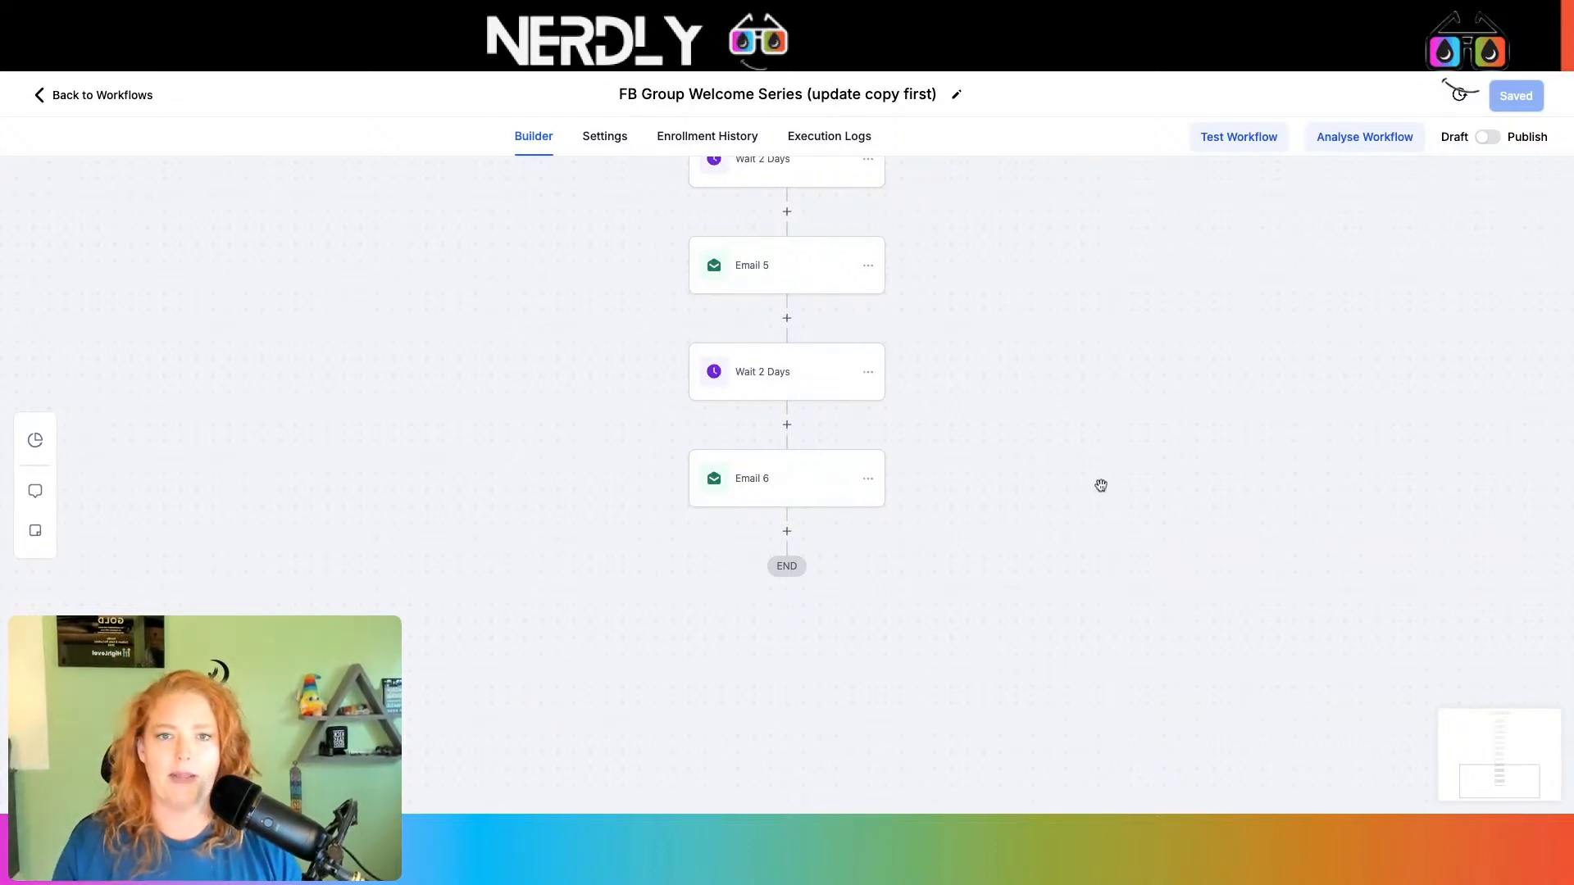
scroll(1105, 488, "up", 5)
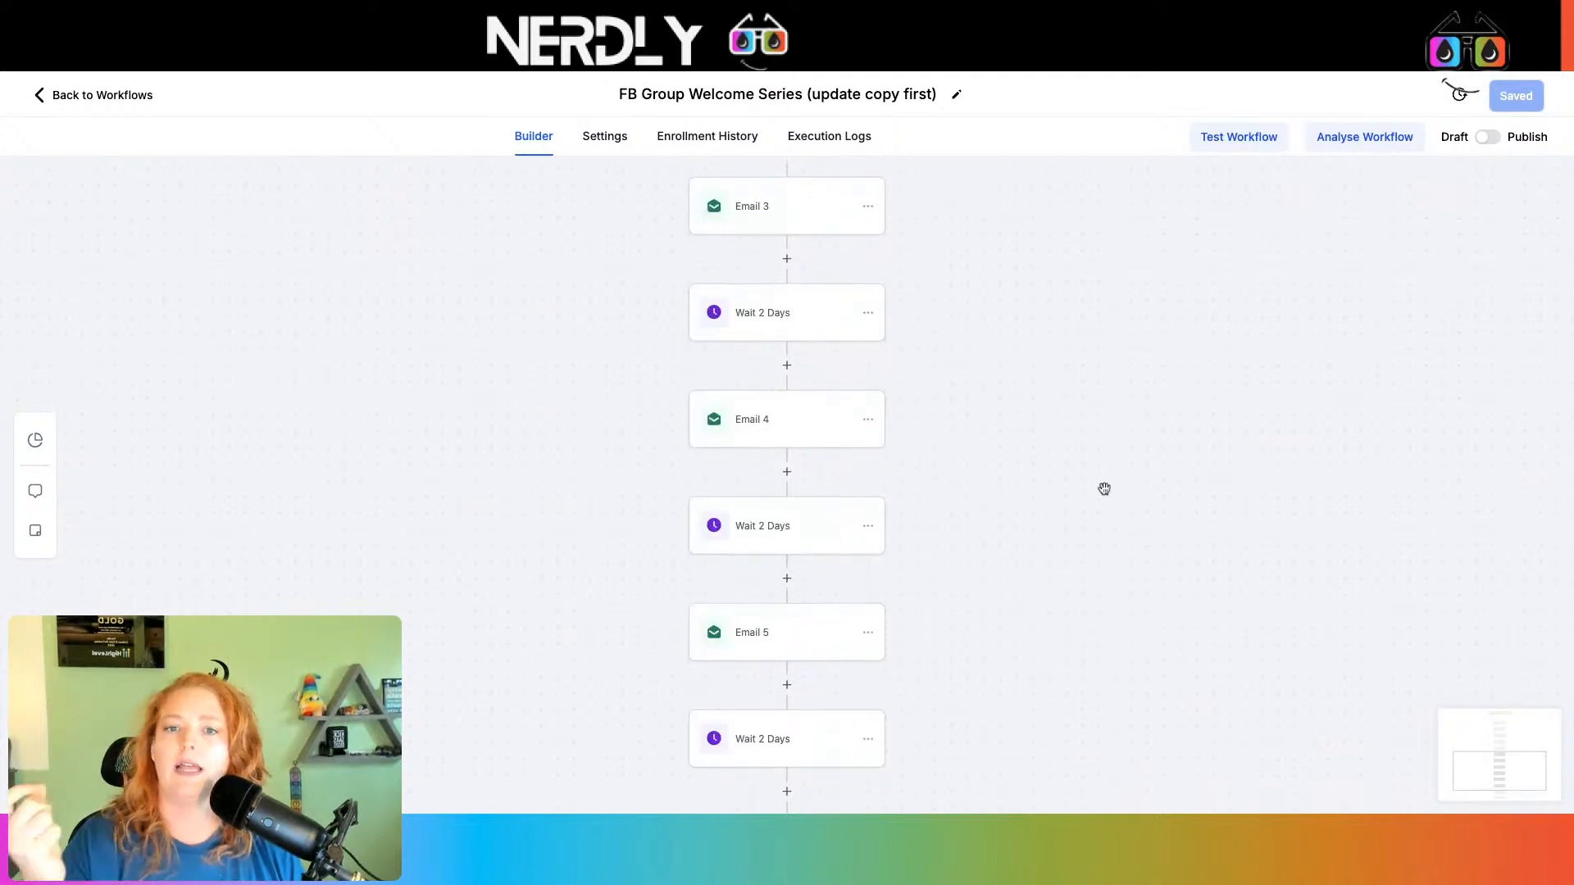